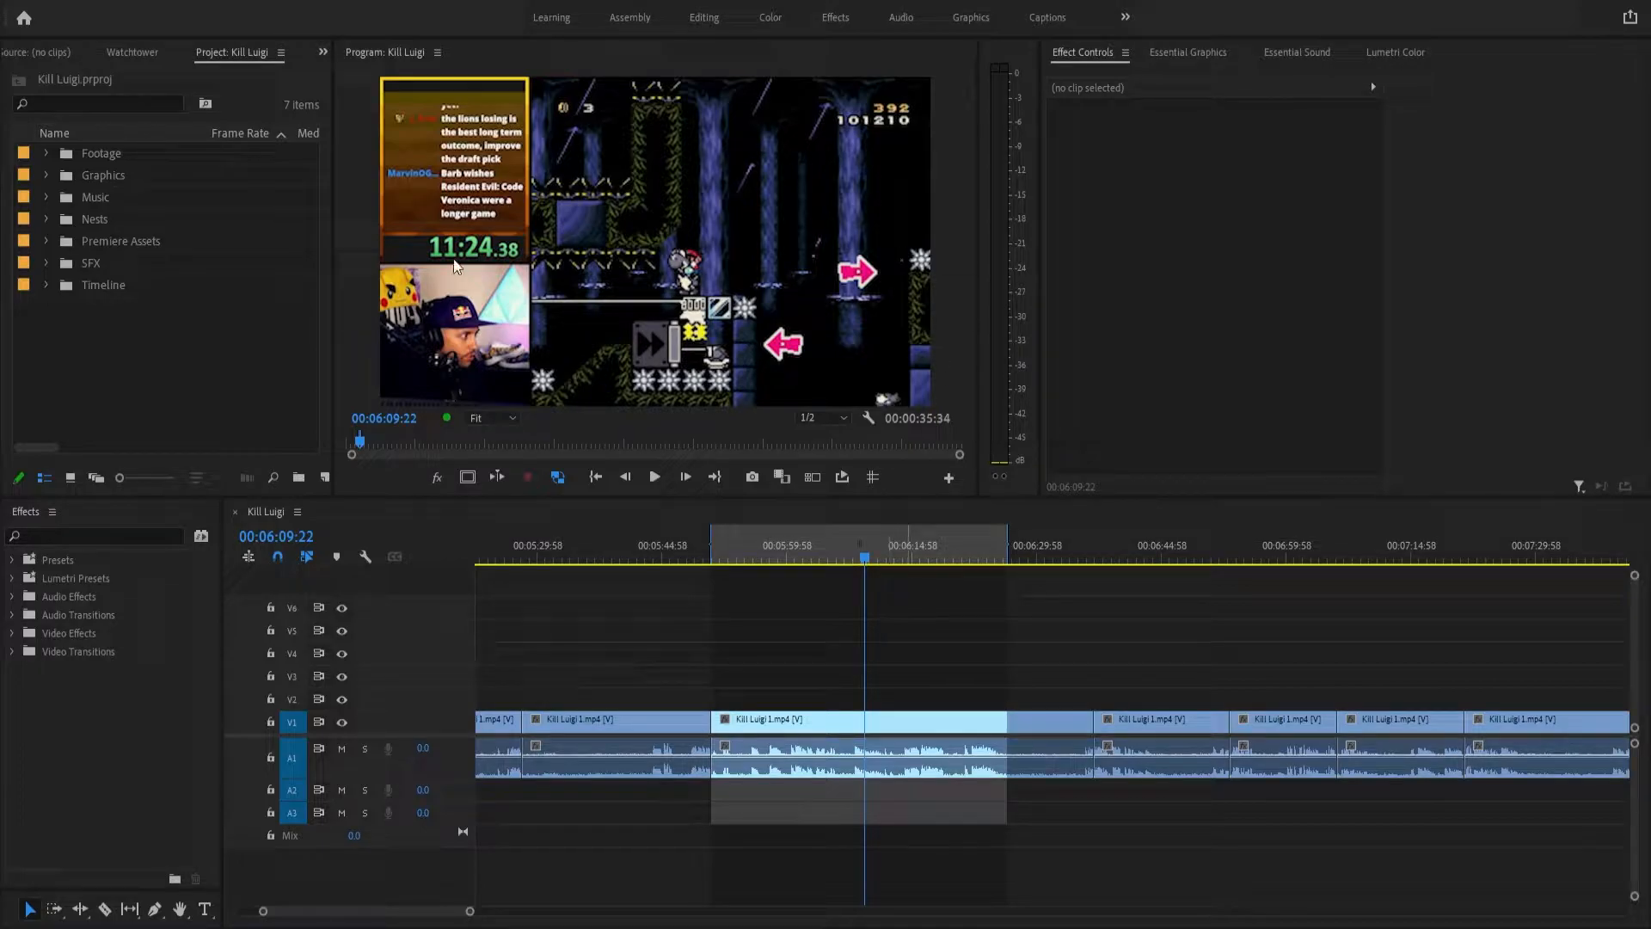
- Switch to the Captions workspace
left_click(1047, 19)
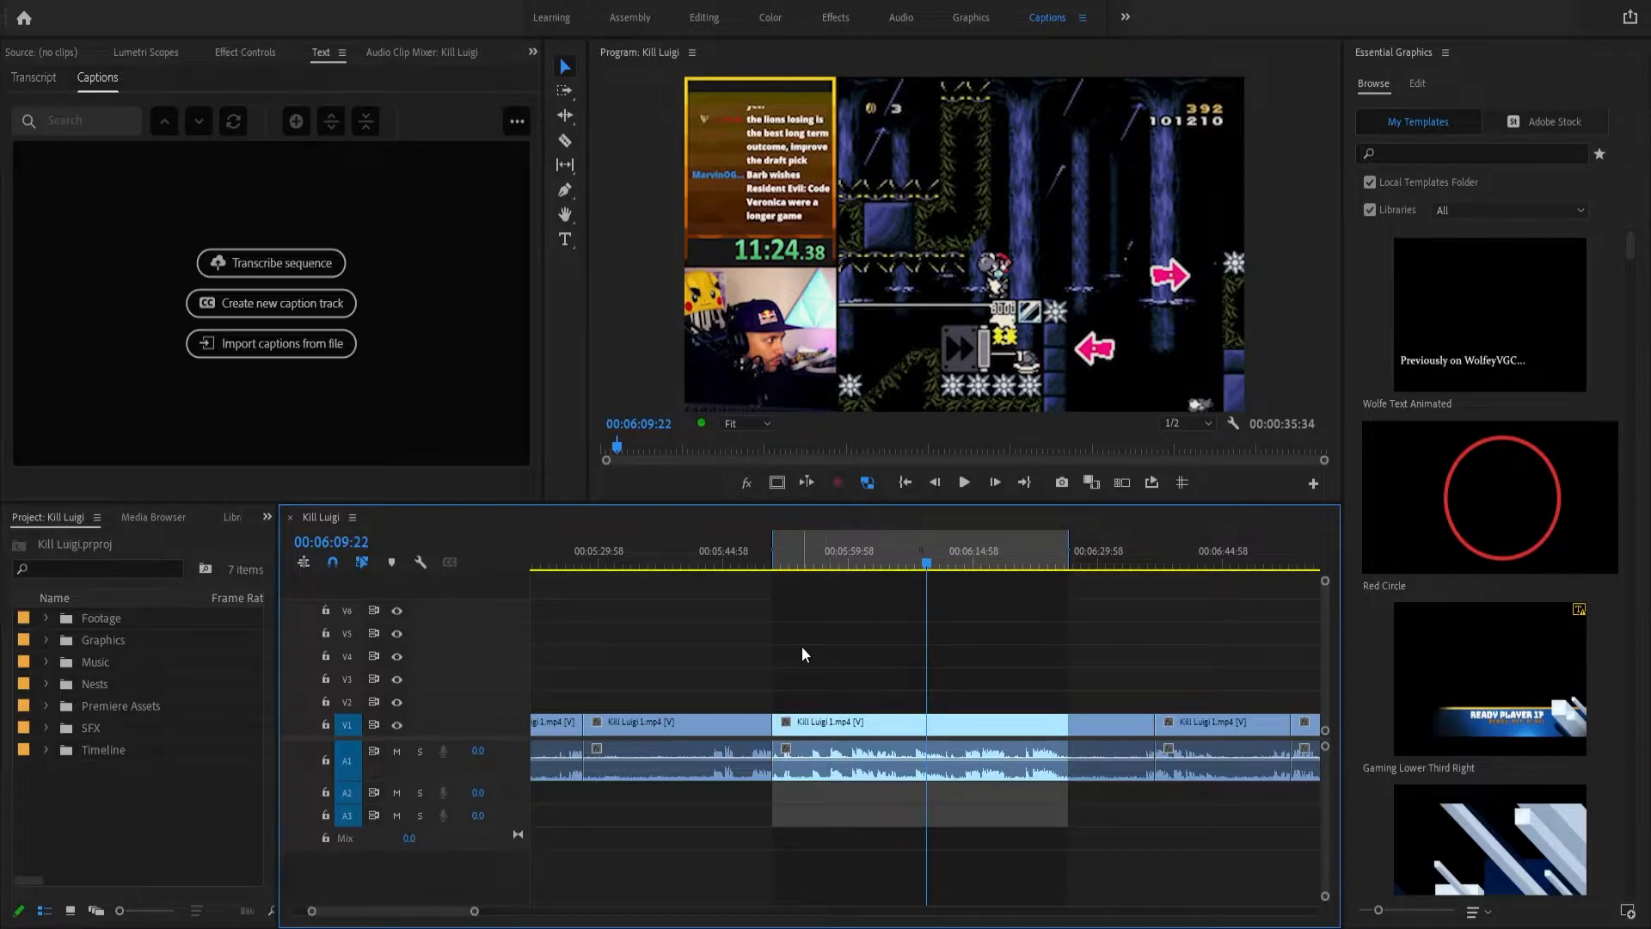
key("backslash")
key("backslash")
- Transcribe the Kill Luigi sequence in English from the Audio 1 track, limited to the in point to out point range
left_click(299, 269)
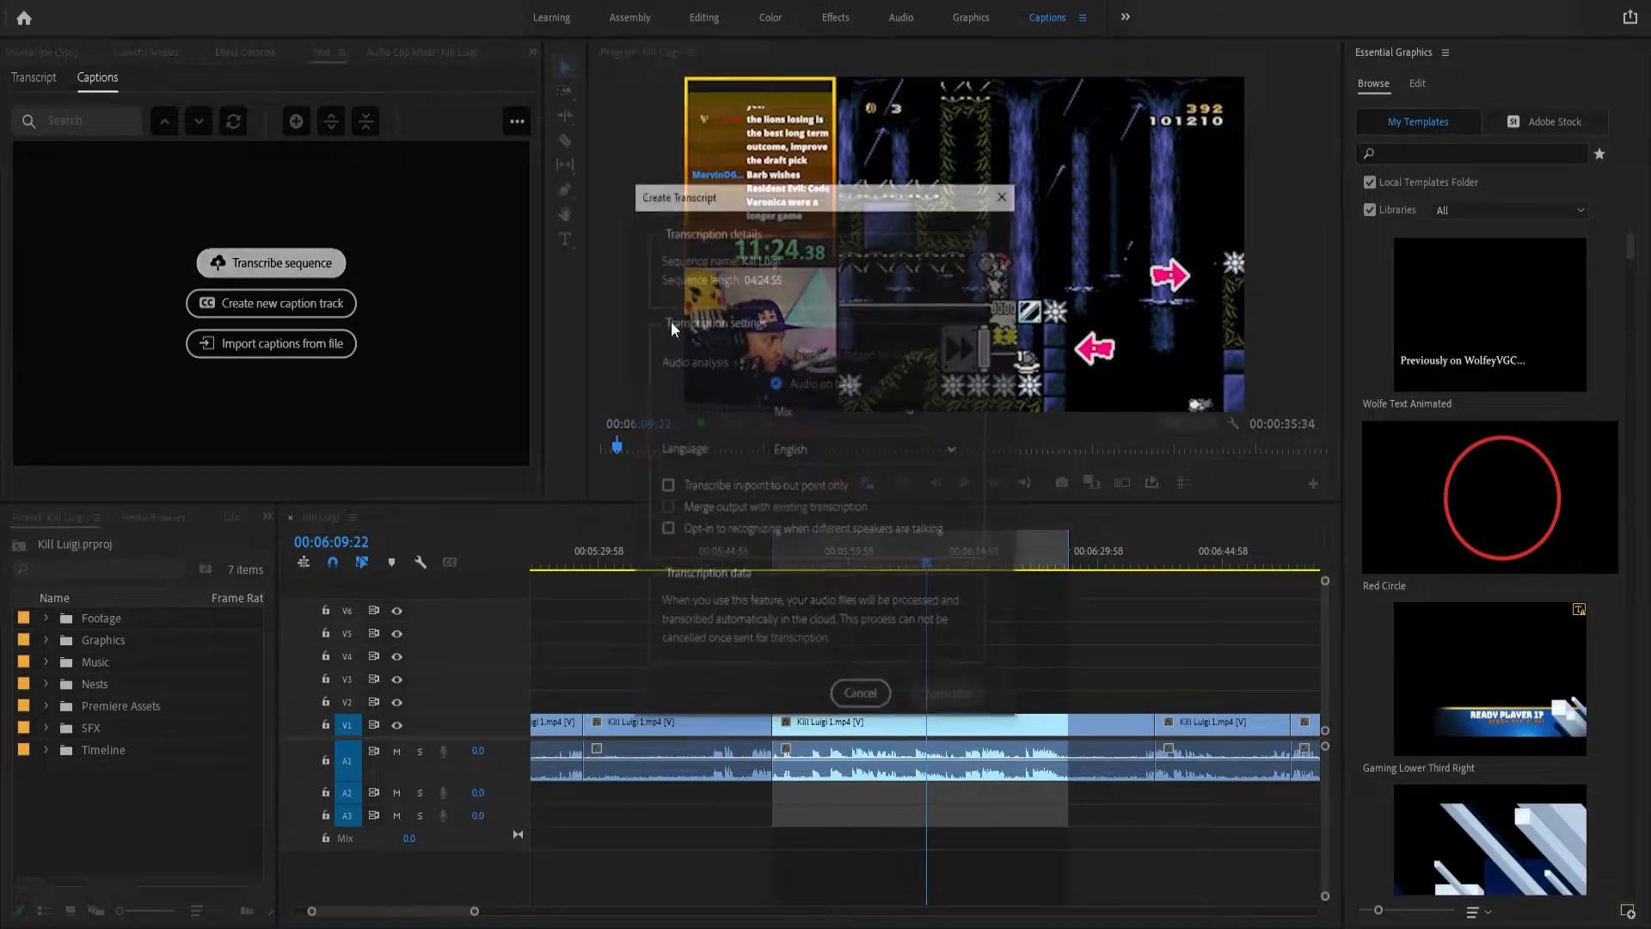
left_click(898, 412)
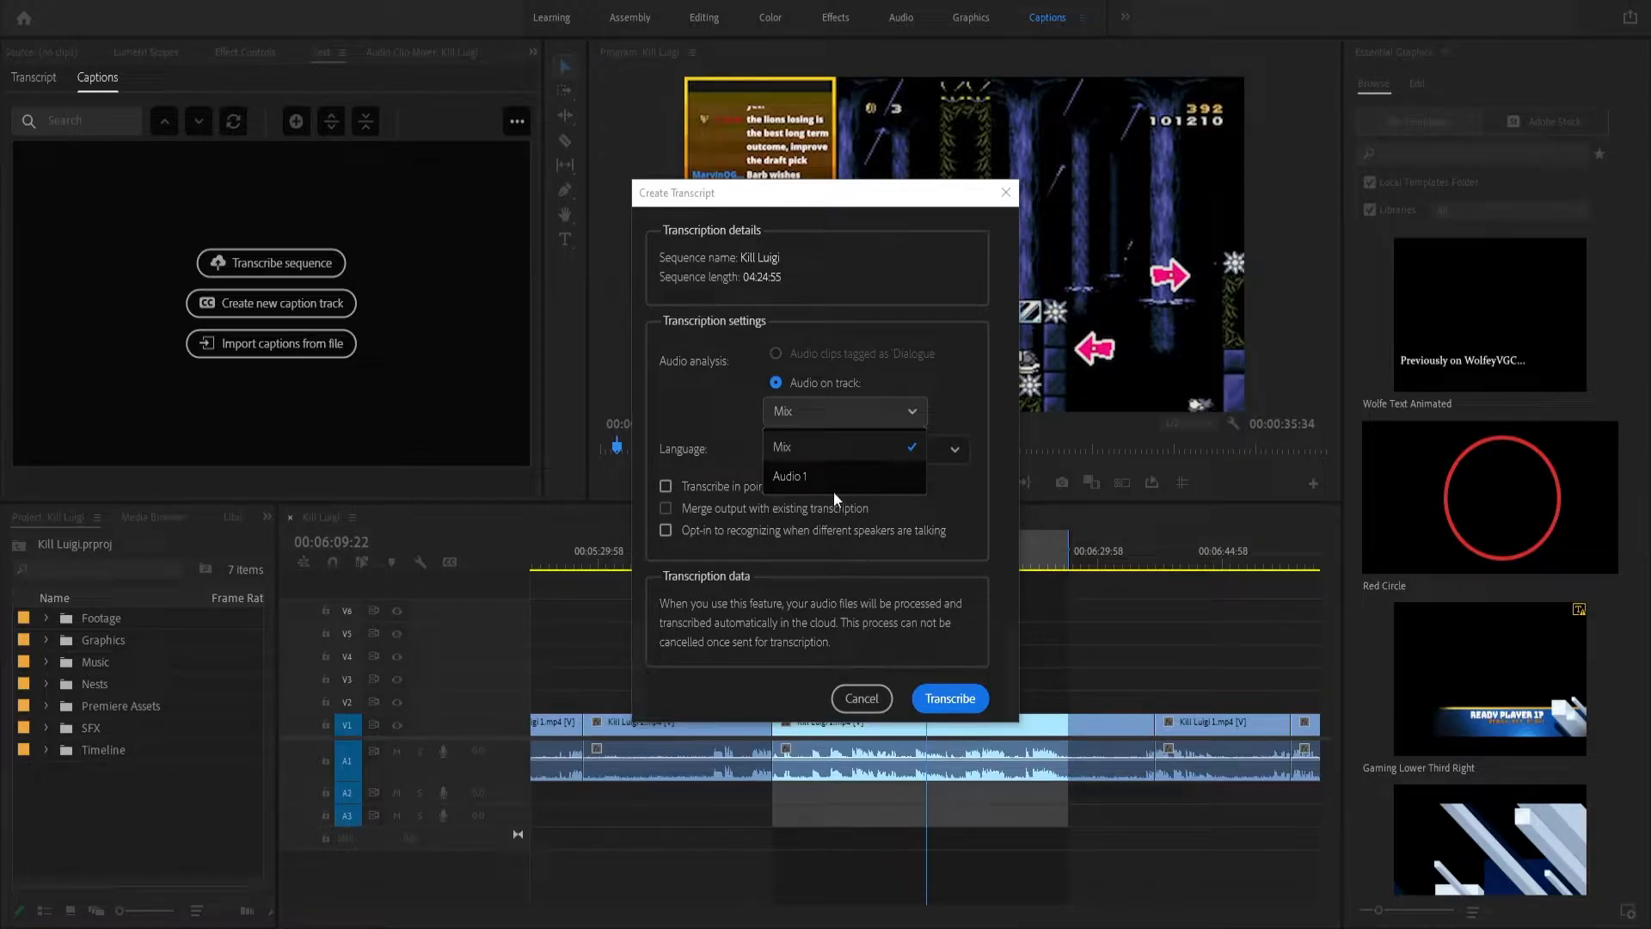
left_click(865, 483)
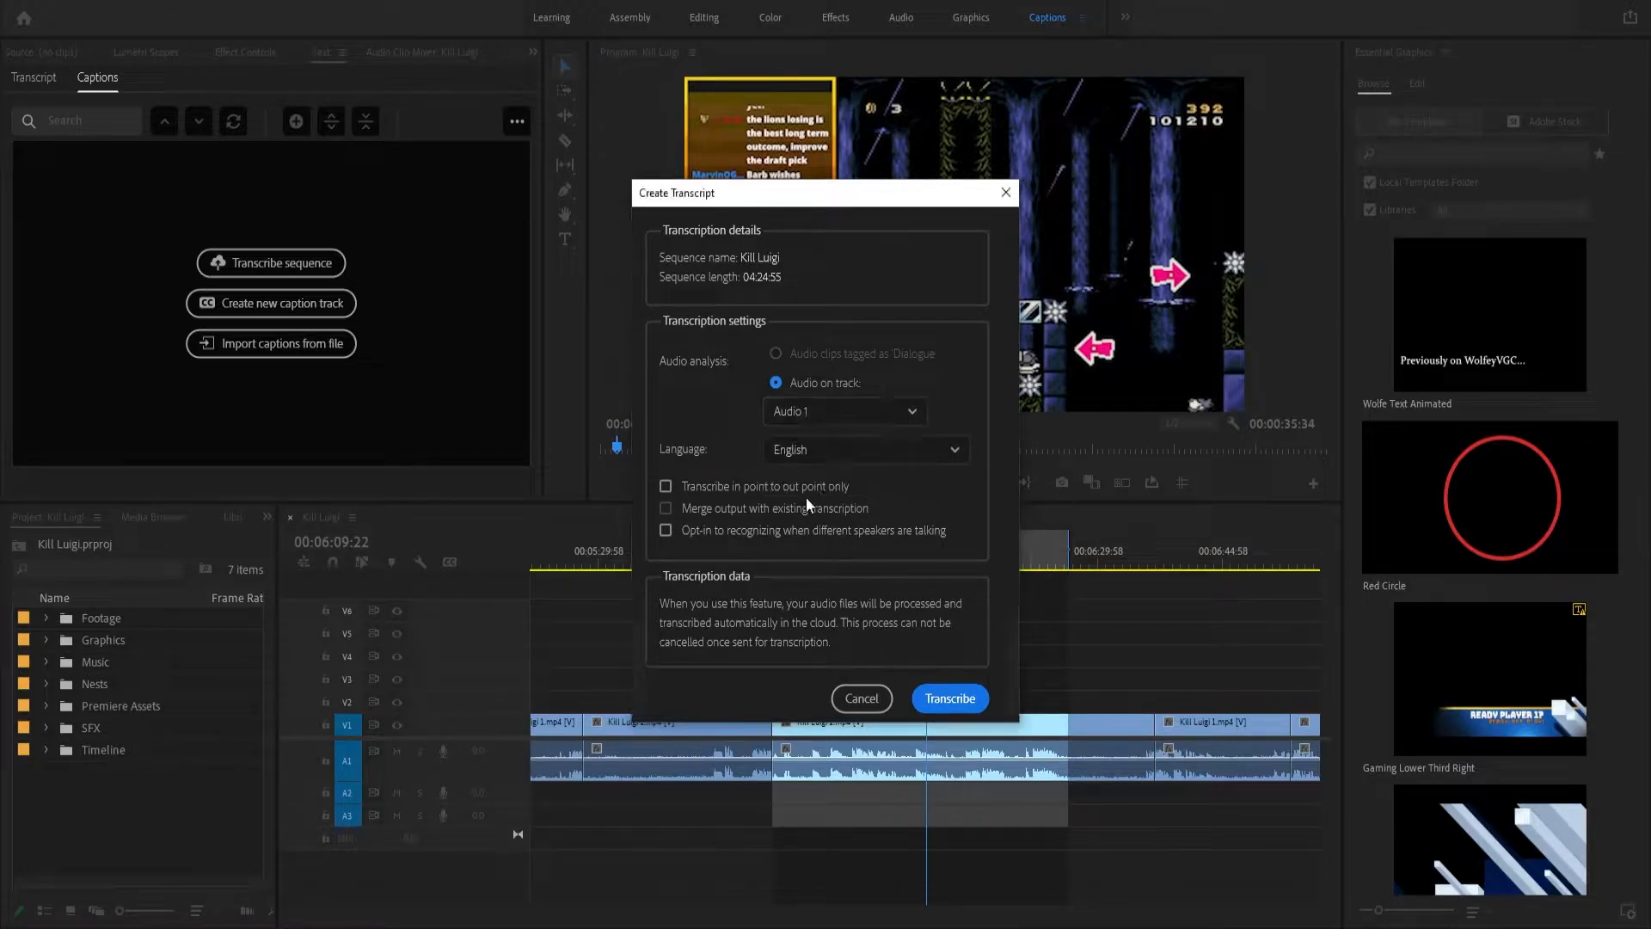
left_click(776, 487)
left_click(950, 698)
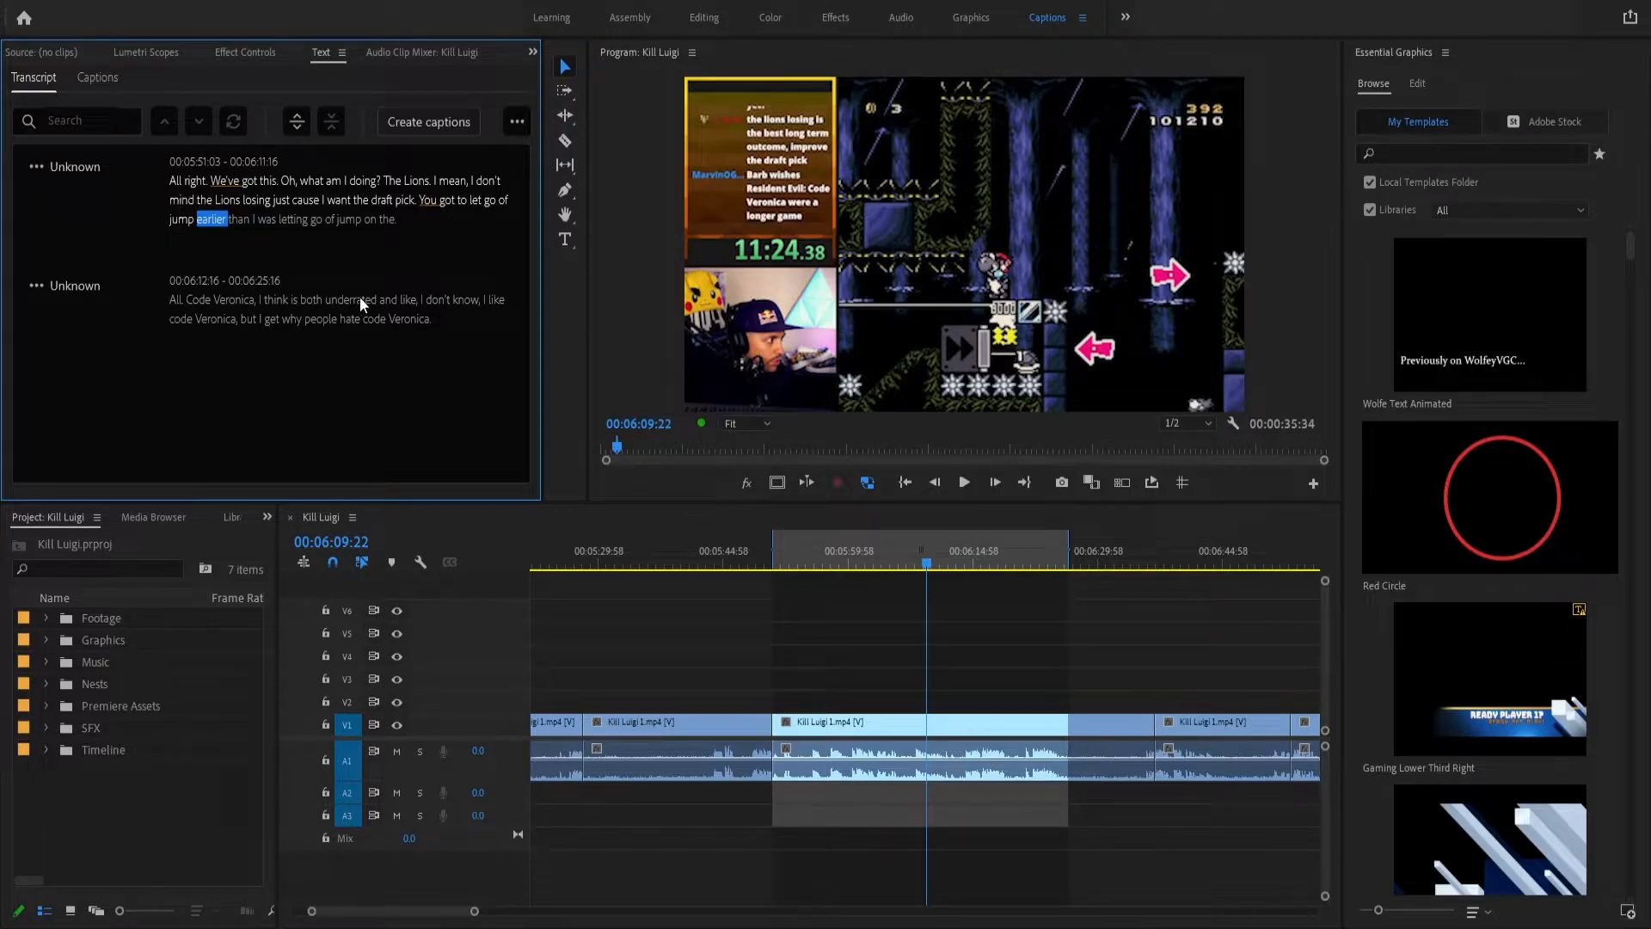
- Jump to individual words in both transcript segments to check how they line up with the video
left_click(186, 184)
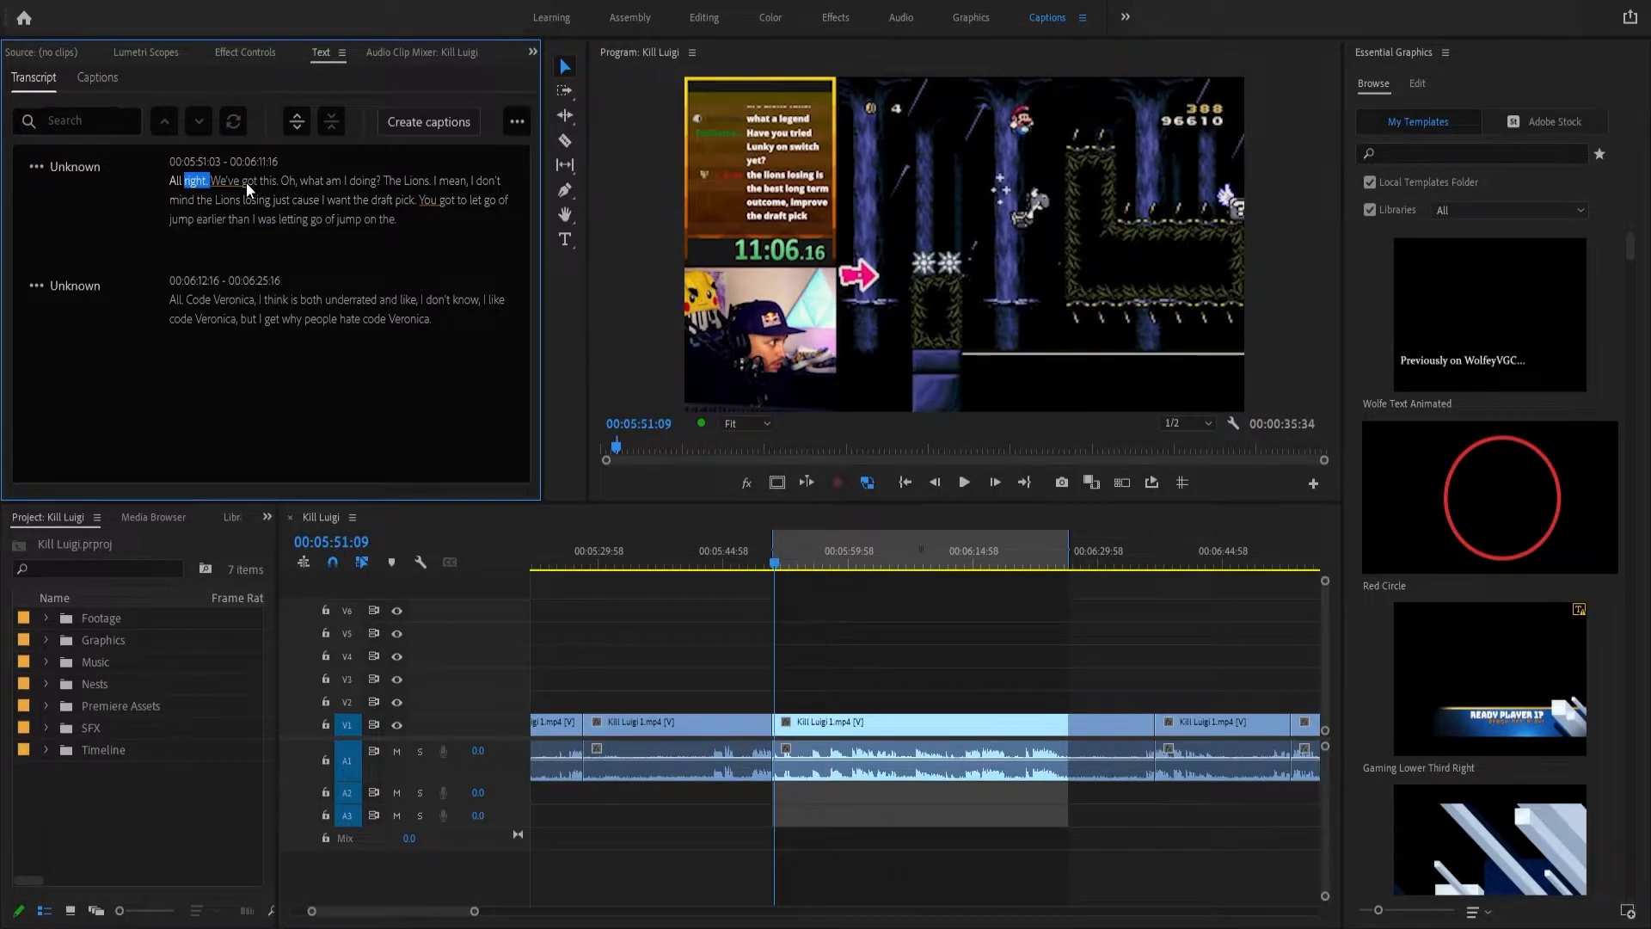
left_click(334, 181)
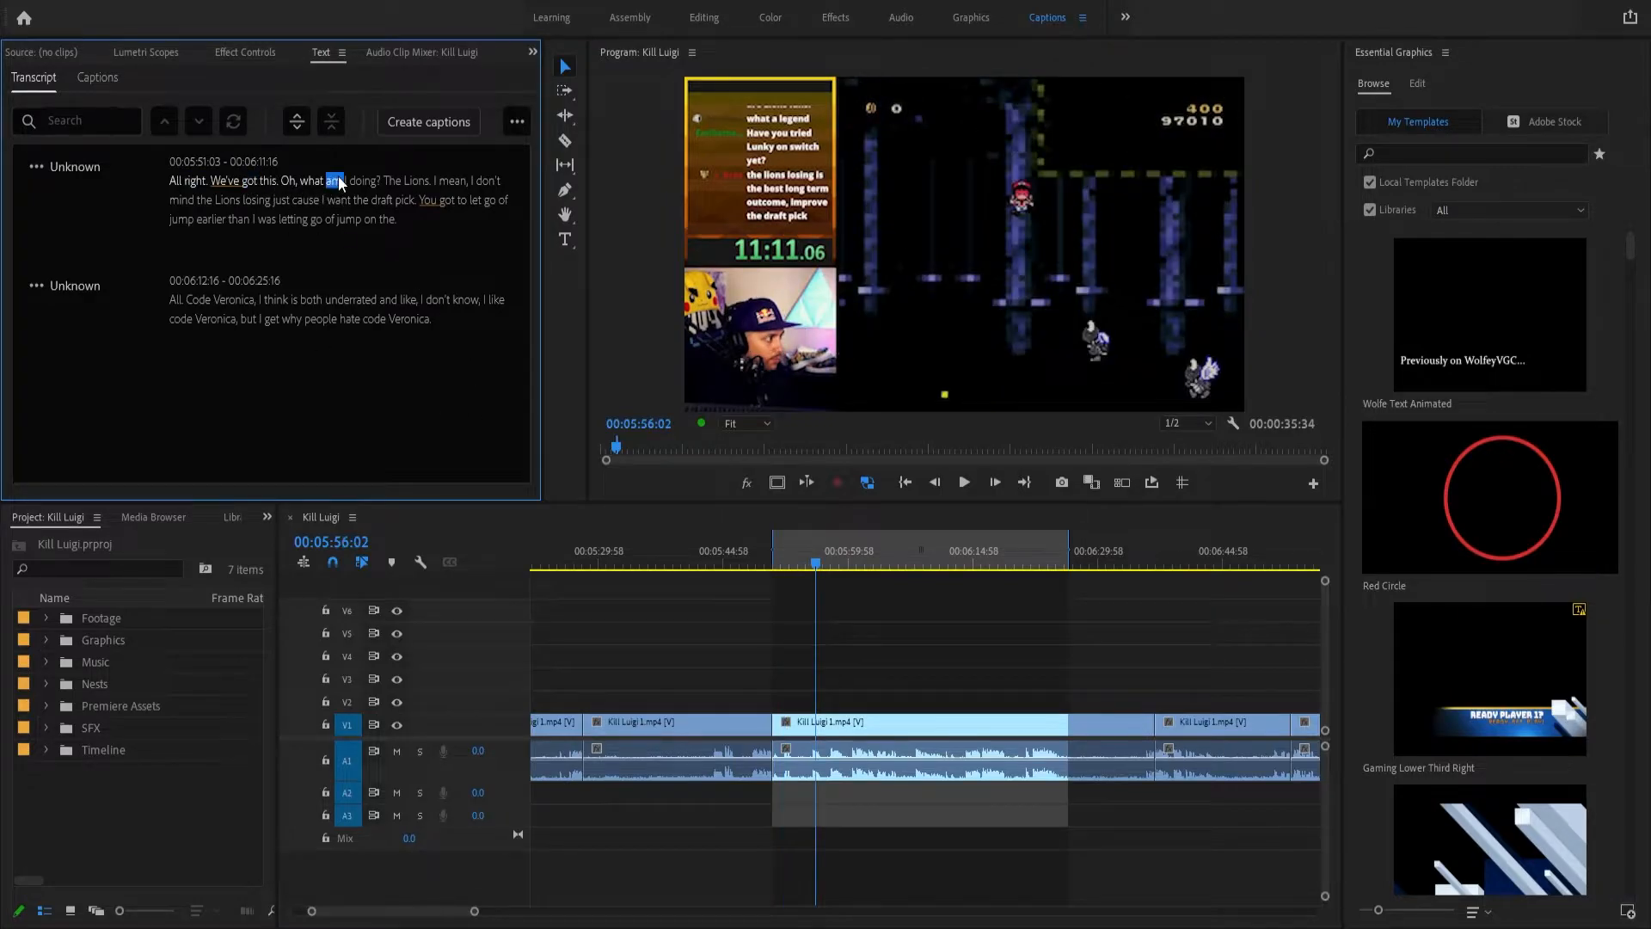
left_click(407, 184)
left_click(274, 219)
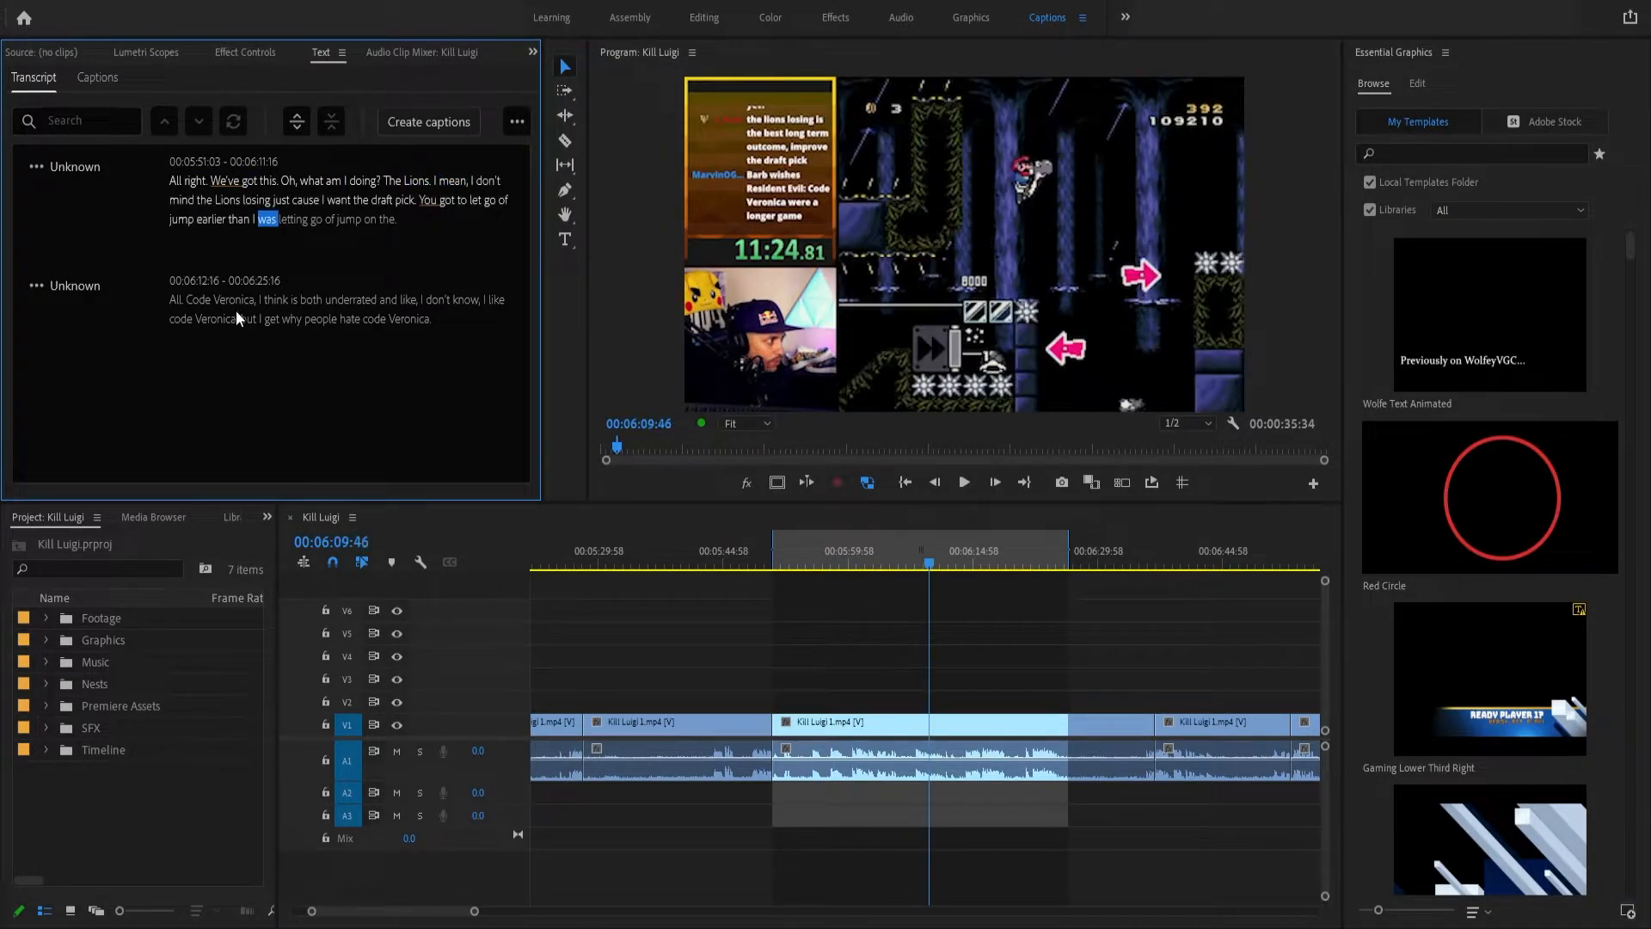
left_click(217, 299)
left_click(437, 300)
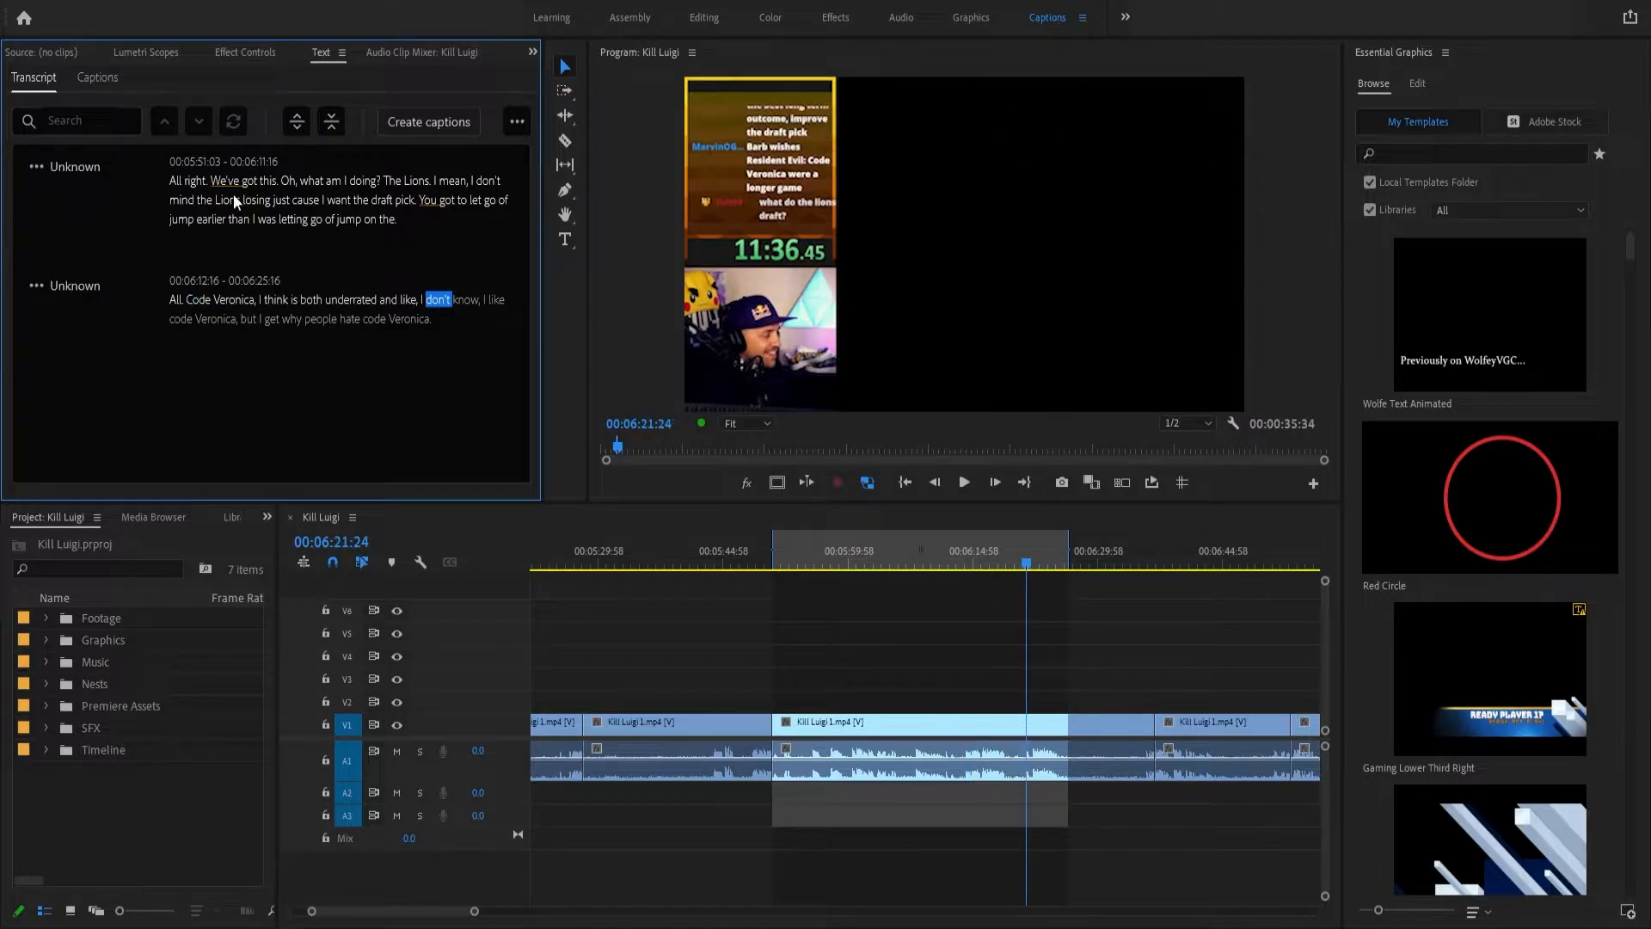
left_click(187, 177)
left_click(322, 201)
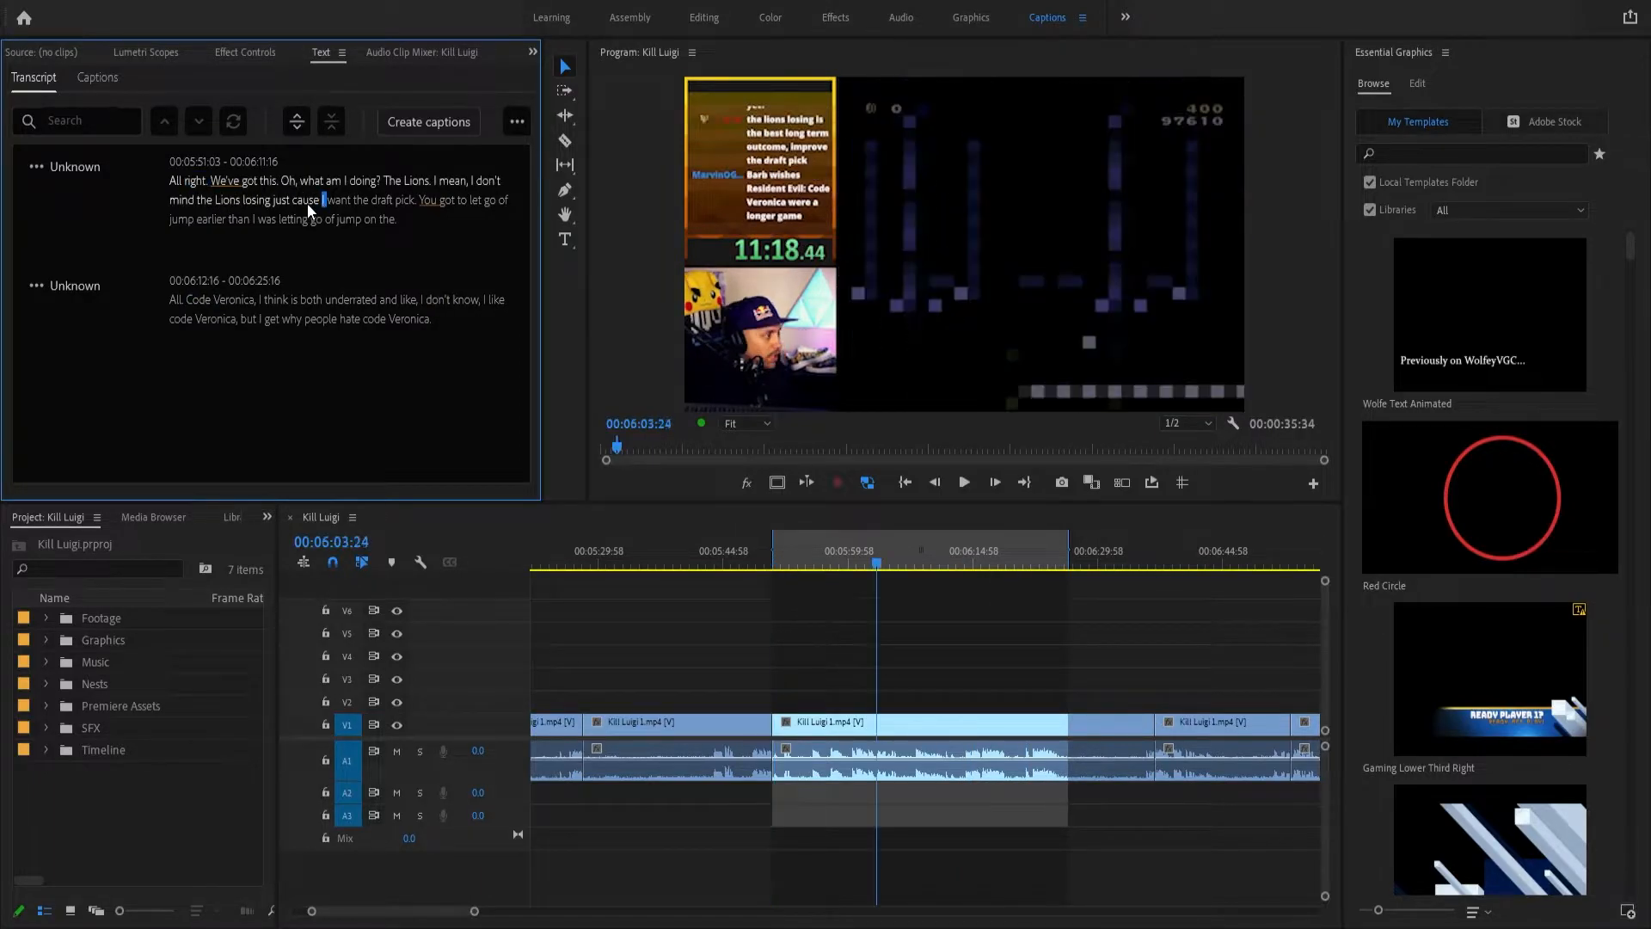
- Try splitting the first transcript segment around the word "cause"
left_click(310, 201)
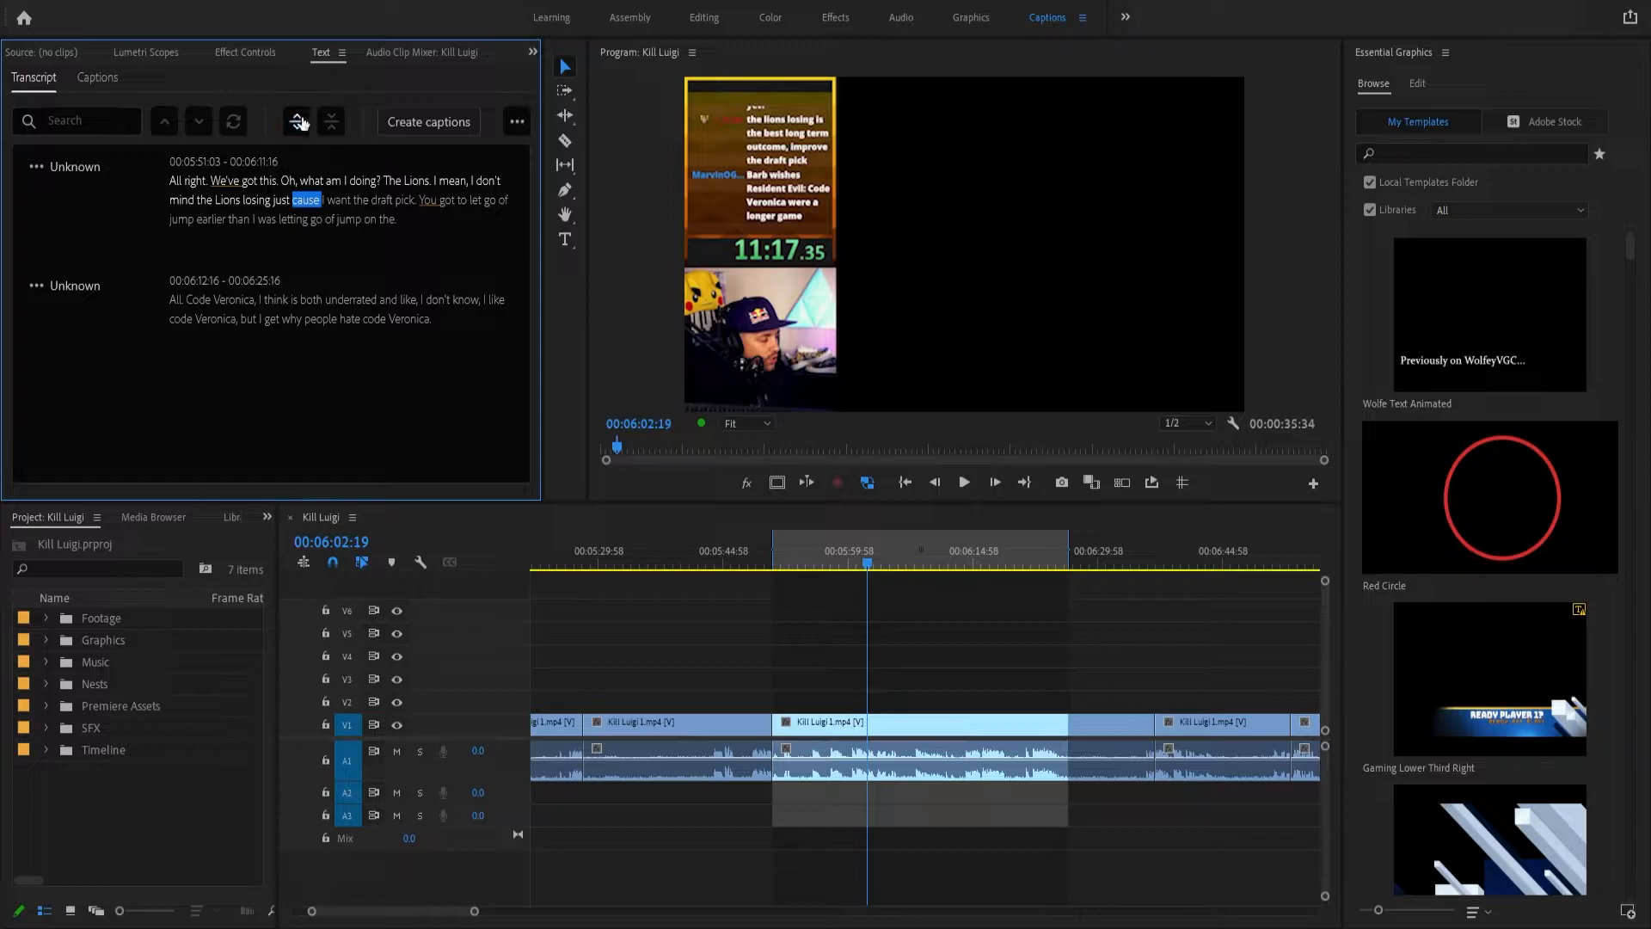
left_click(331, 122)
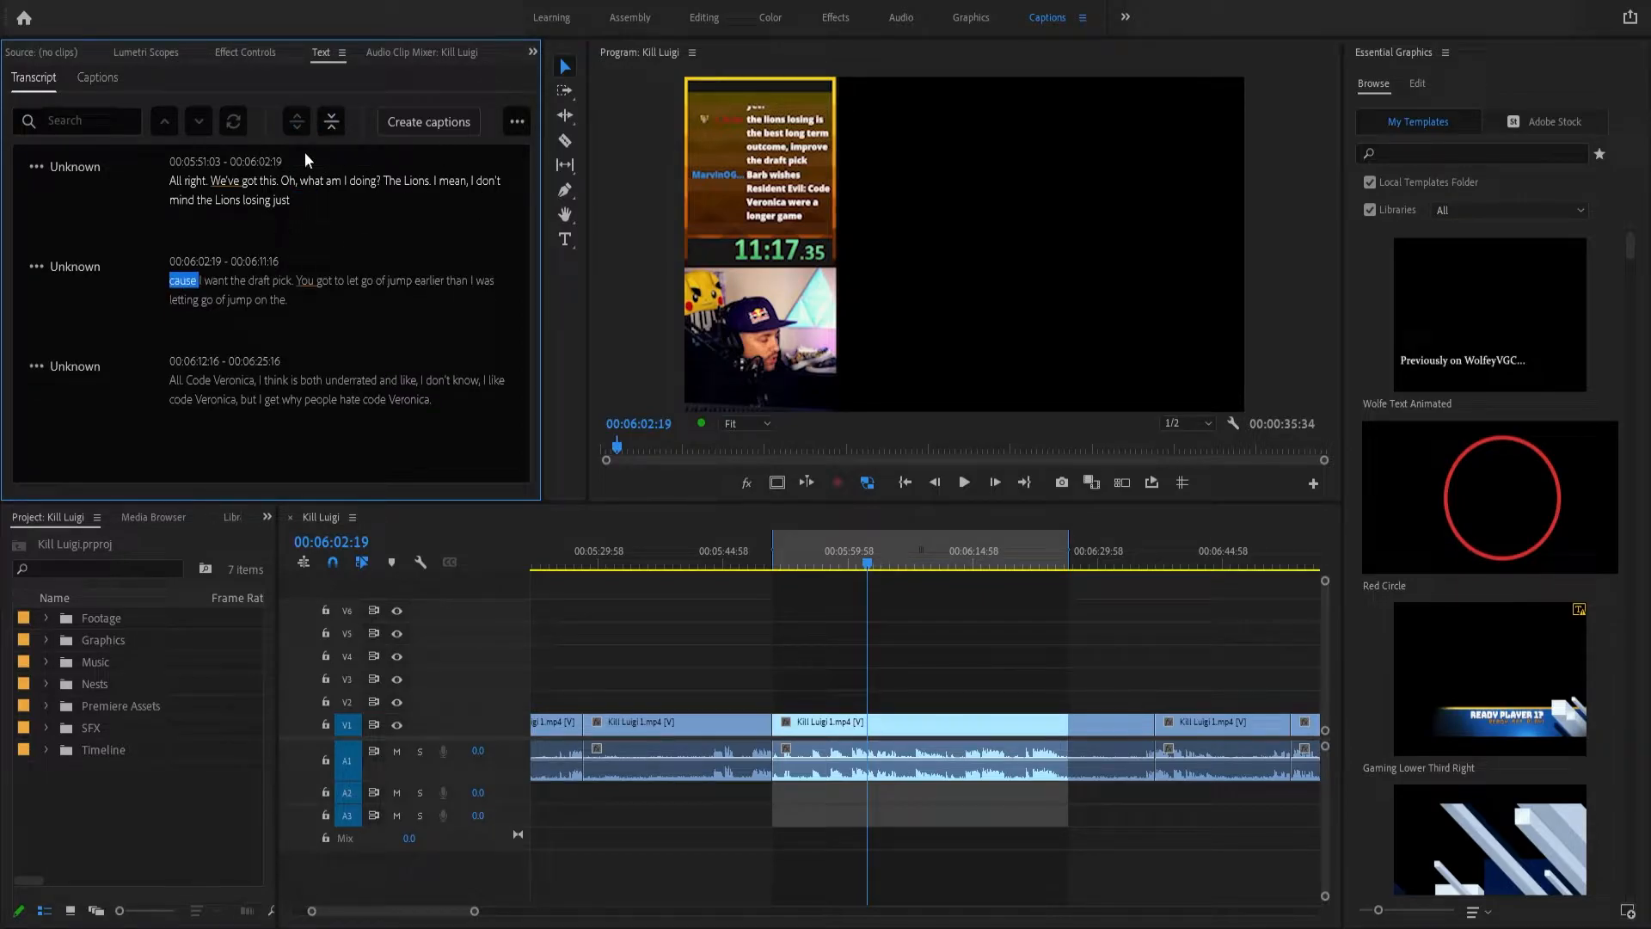
key("ctrl+z")
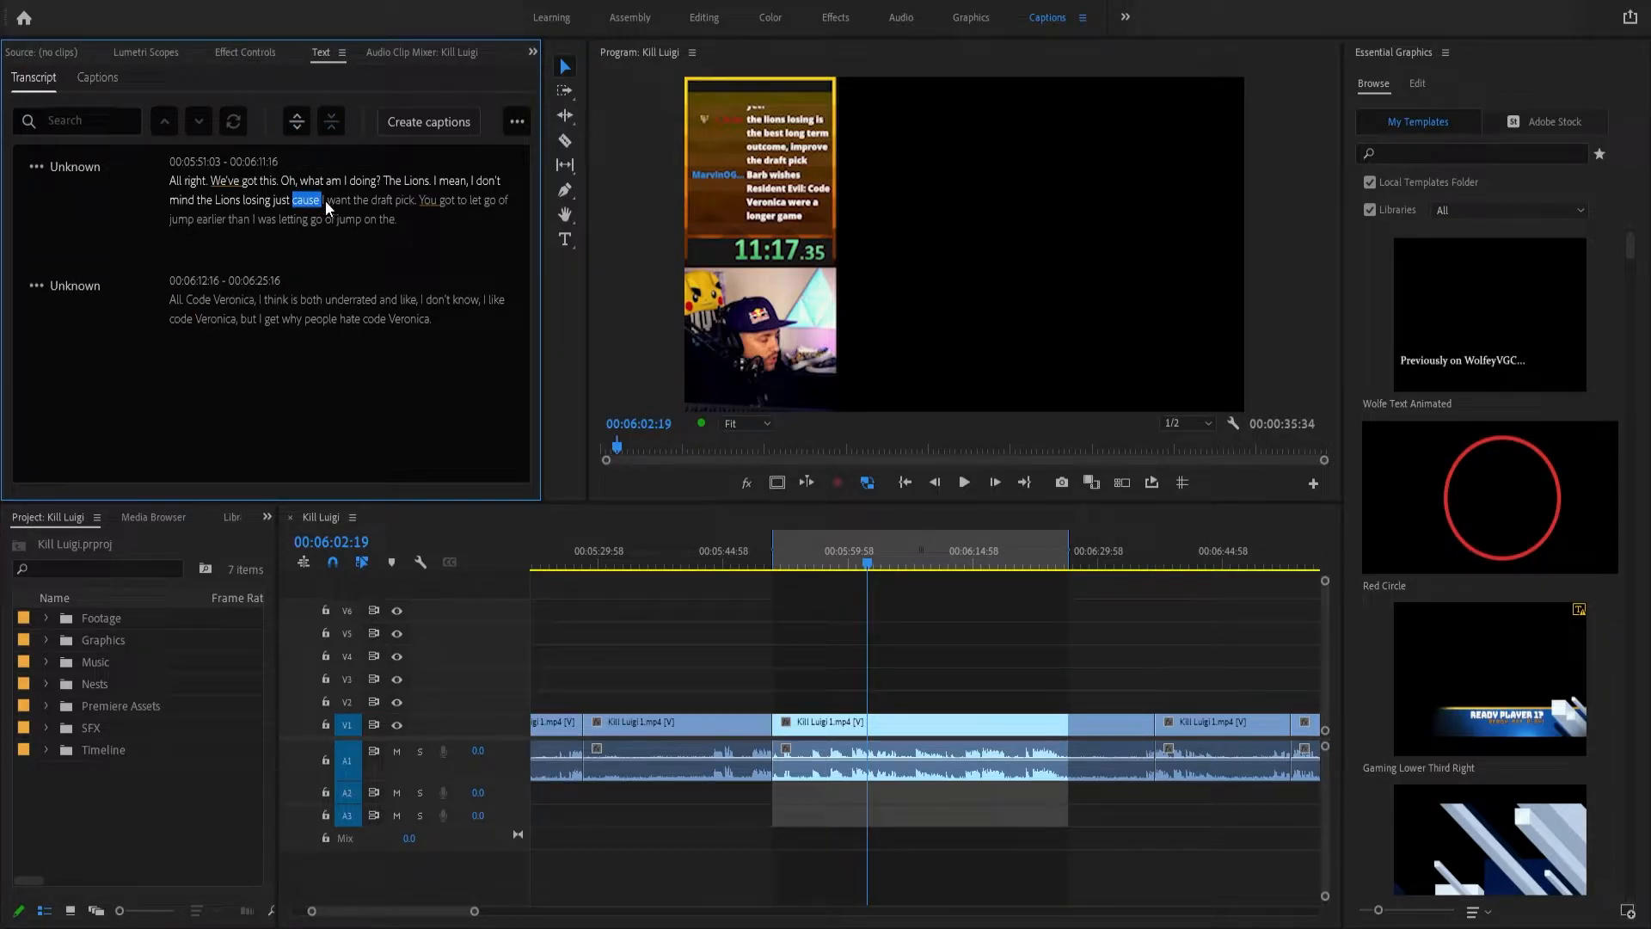
left_click(331, 121)
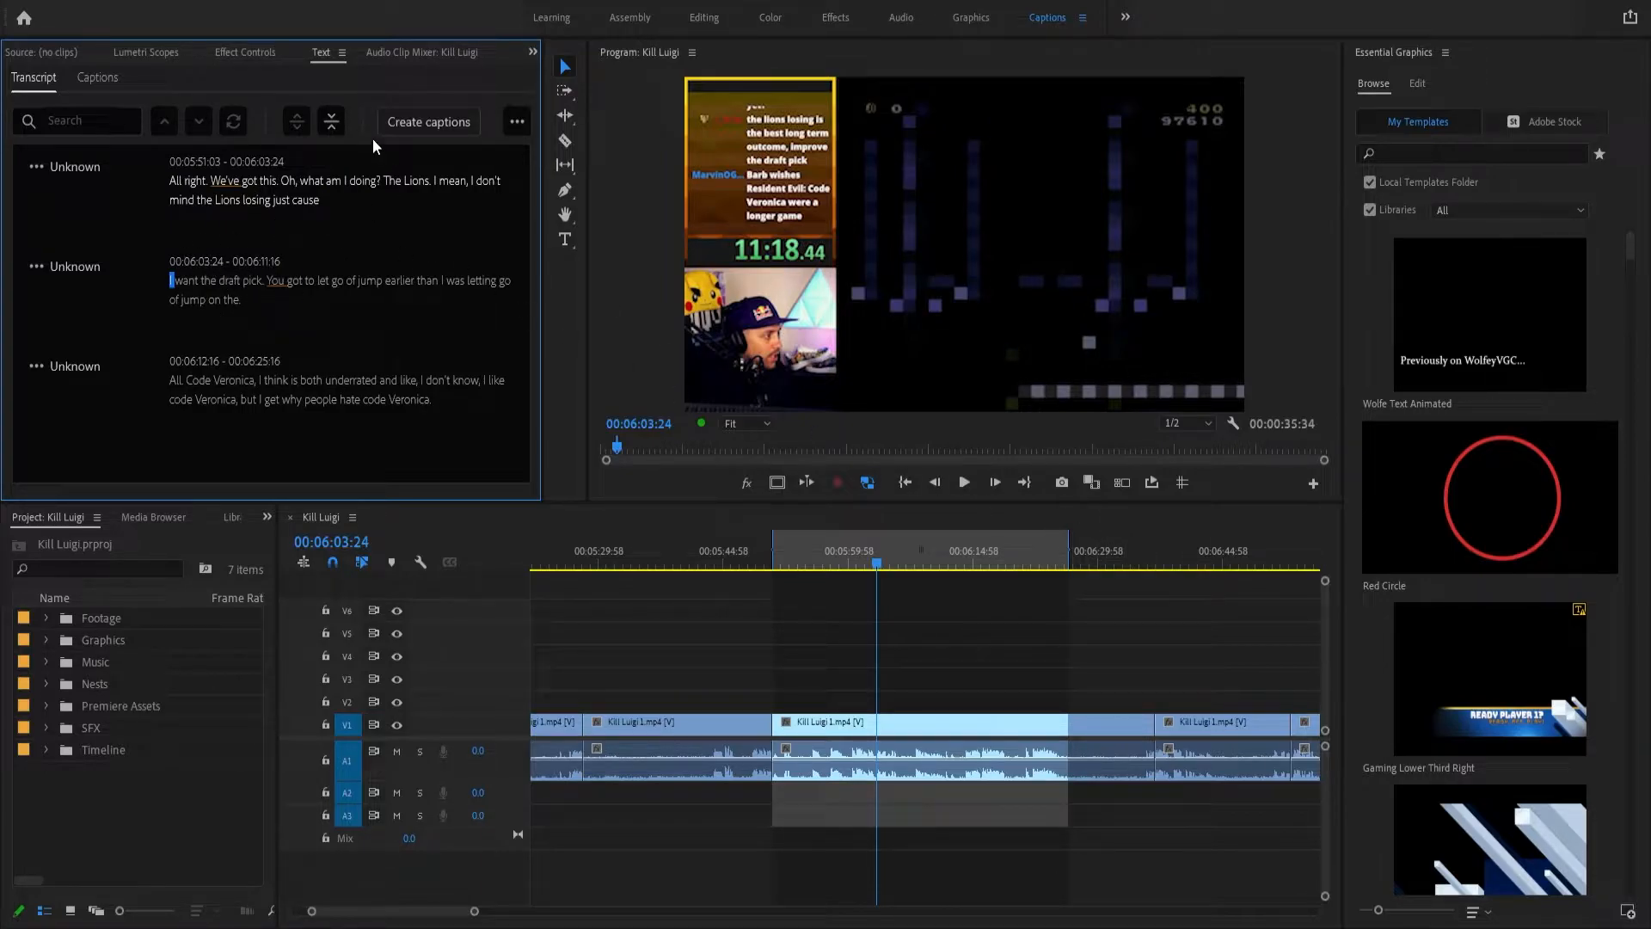
left_click(522, 115)
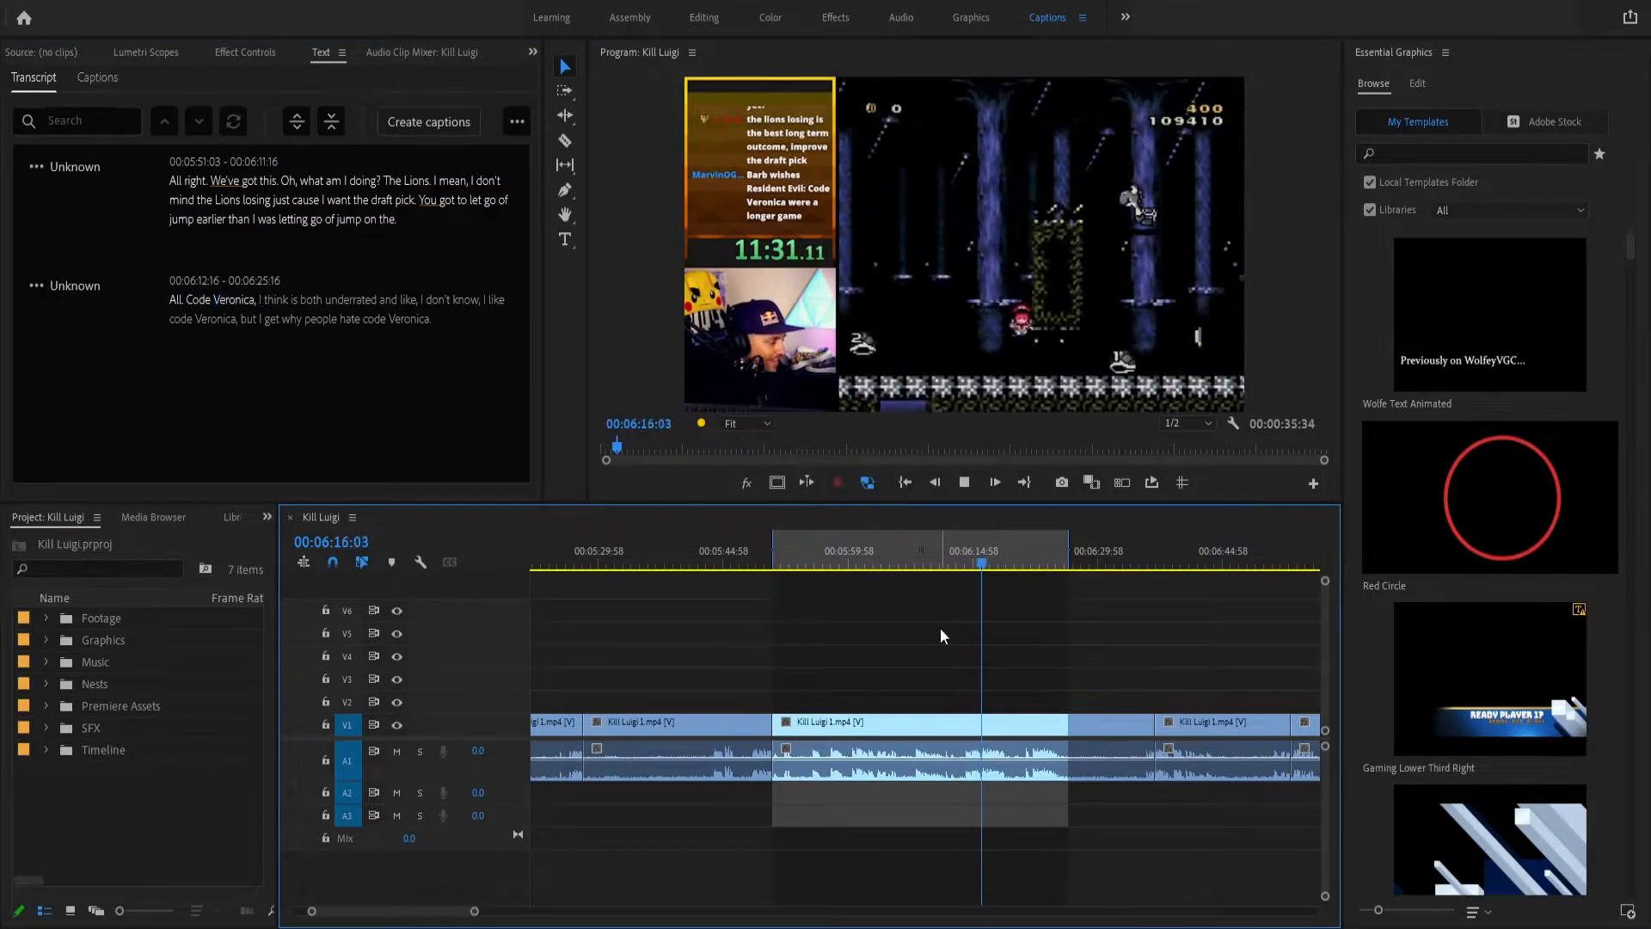
- Stop playback and change "The Lions" to "Uhhh the Lions" in the first transcript segment
key("space")
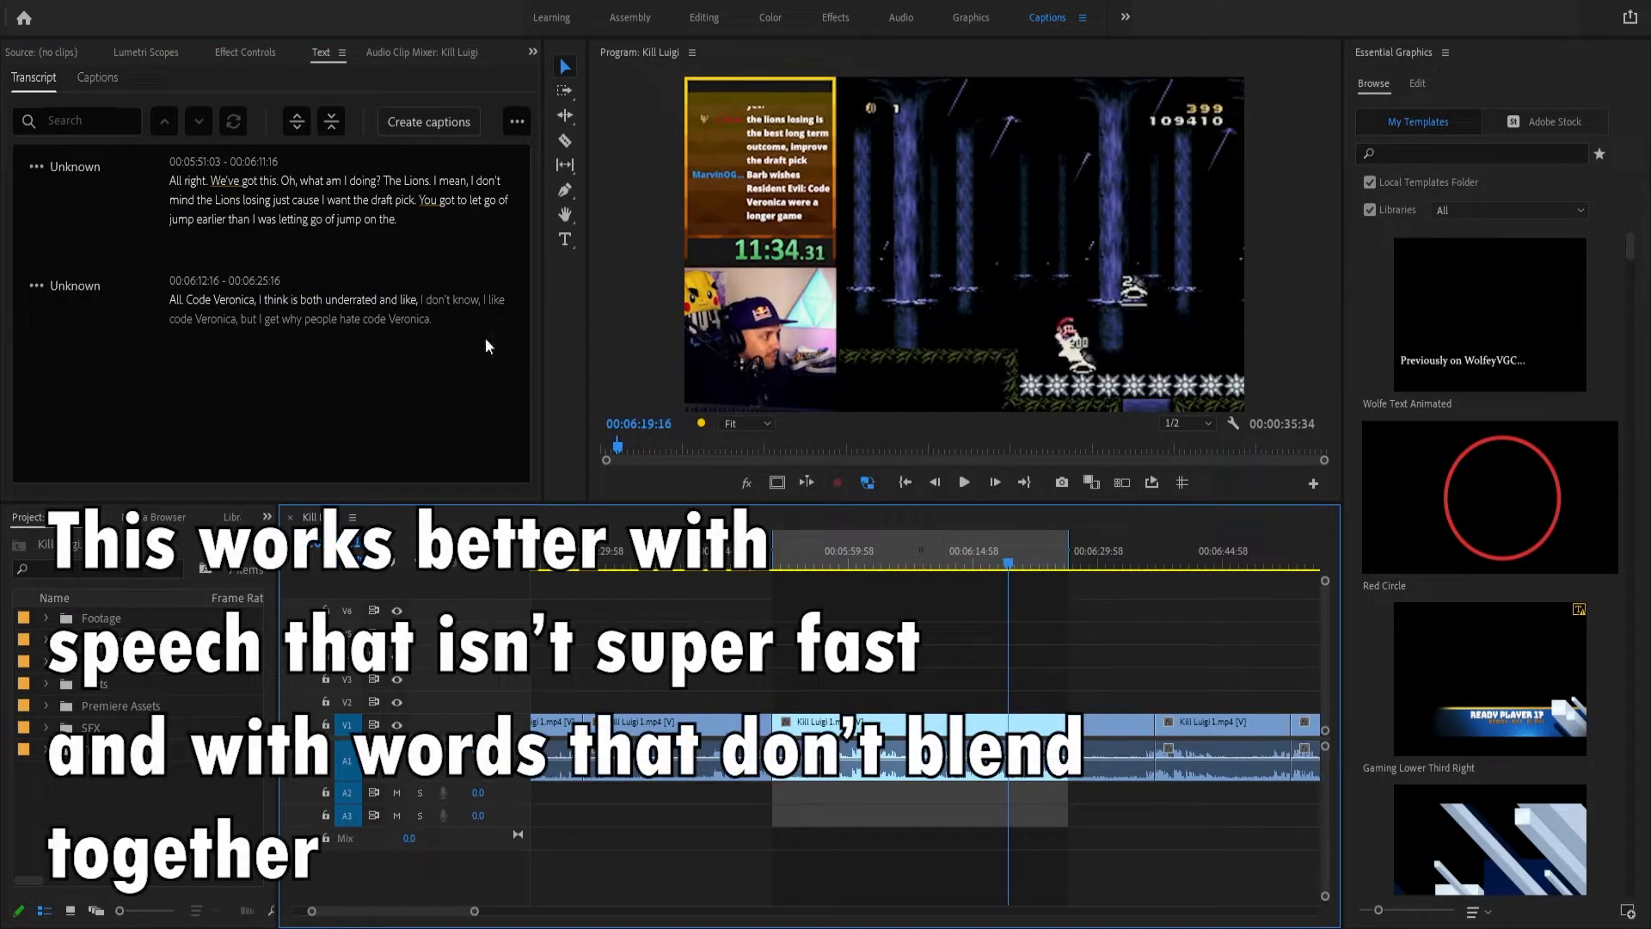
double_click(335, 184)
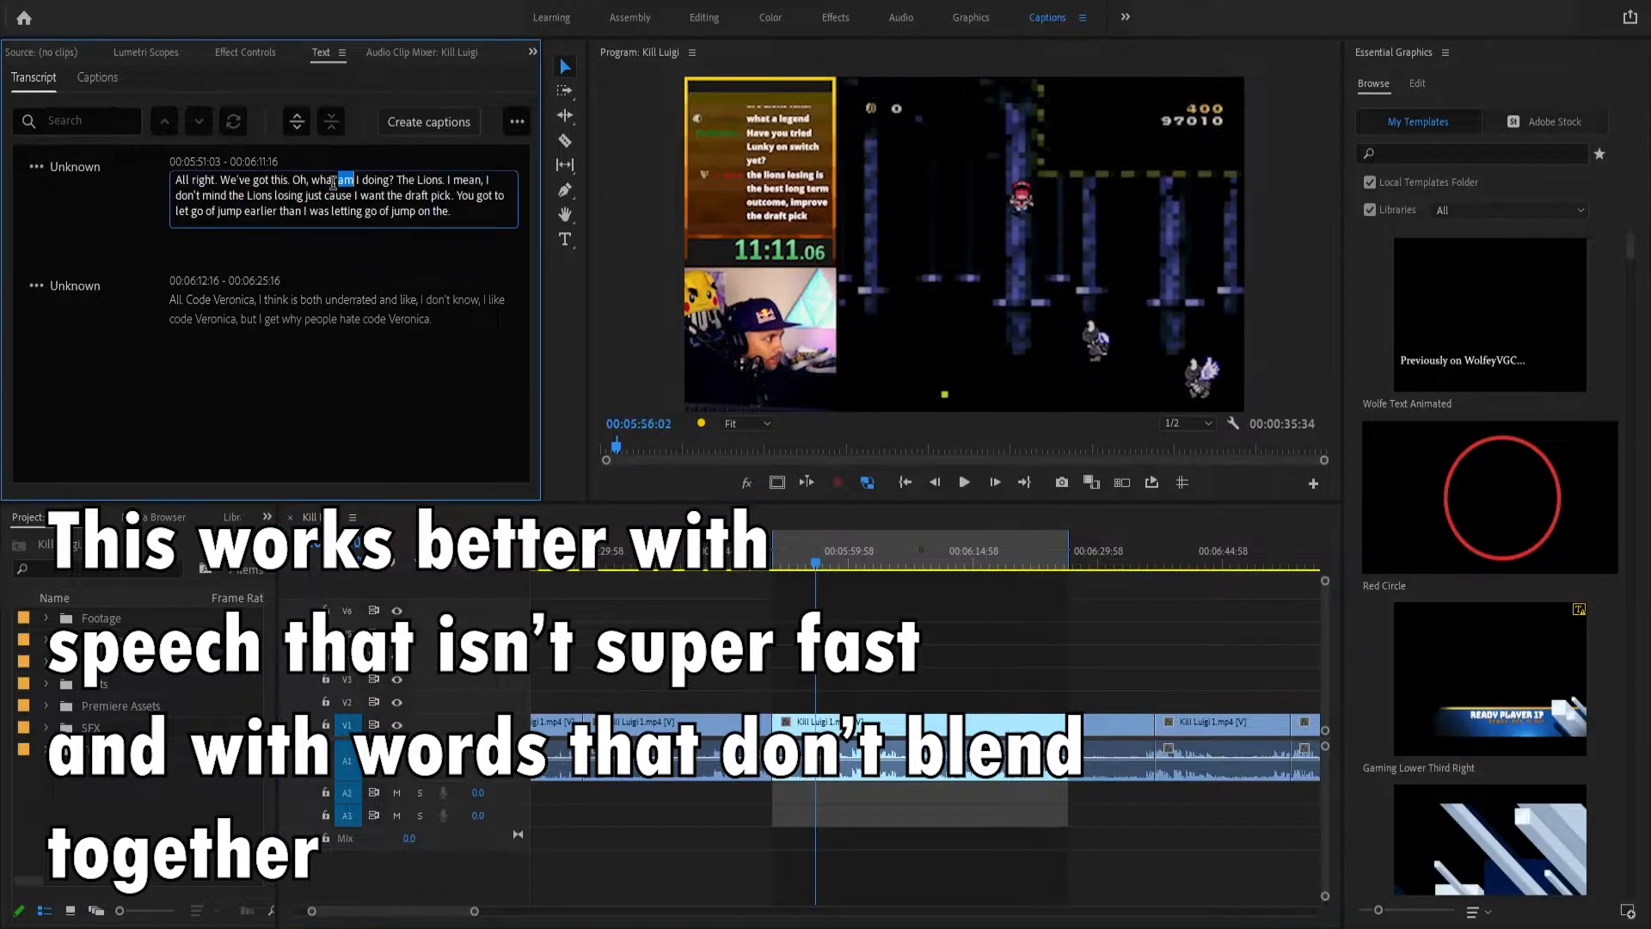
left_click(406, 181)
key("BackSpace")
key("BackSpace")
type("Uhhh t")
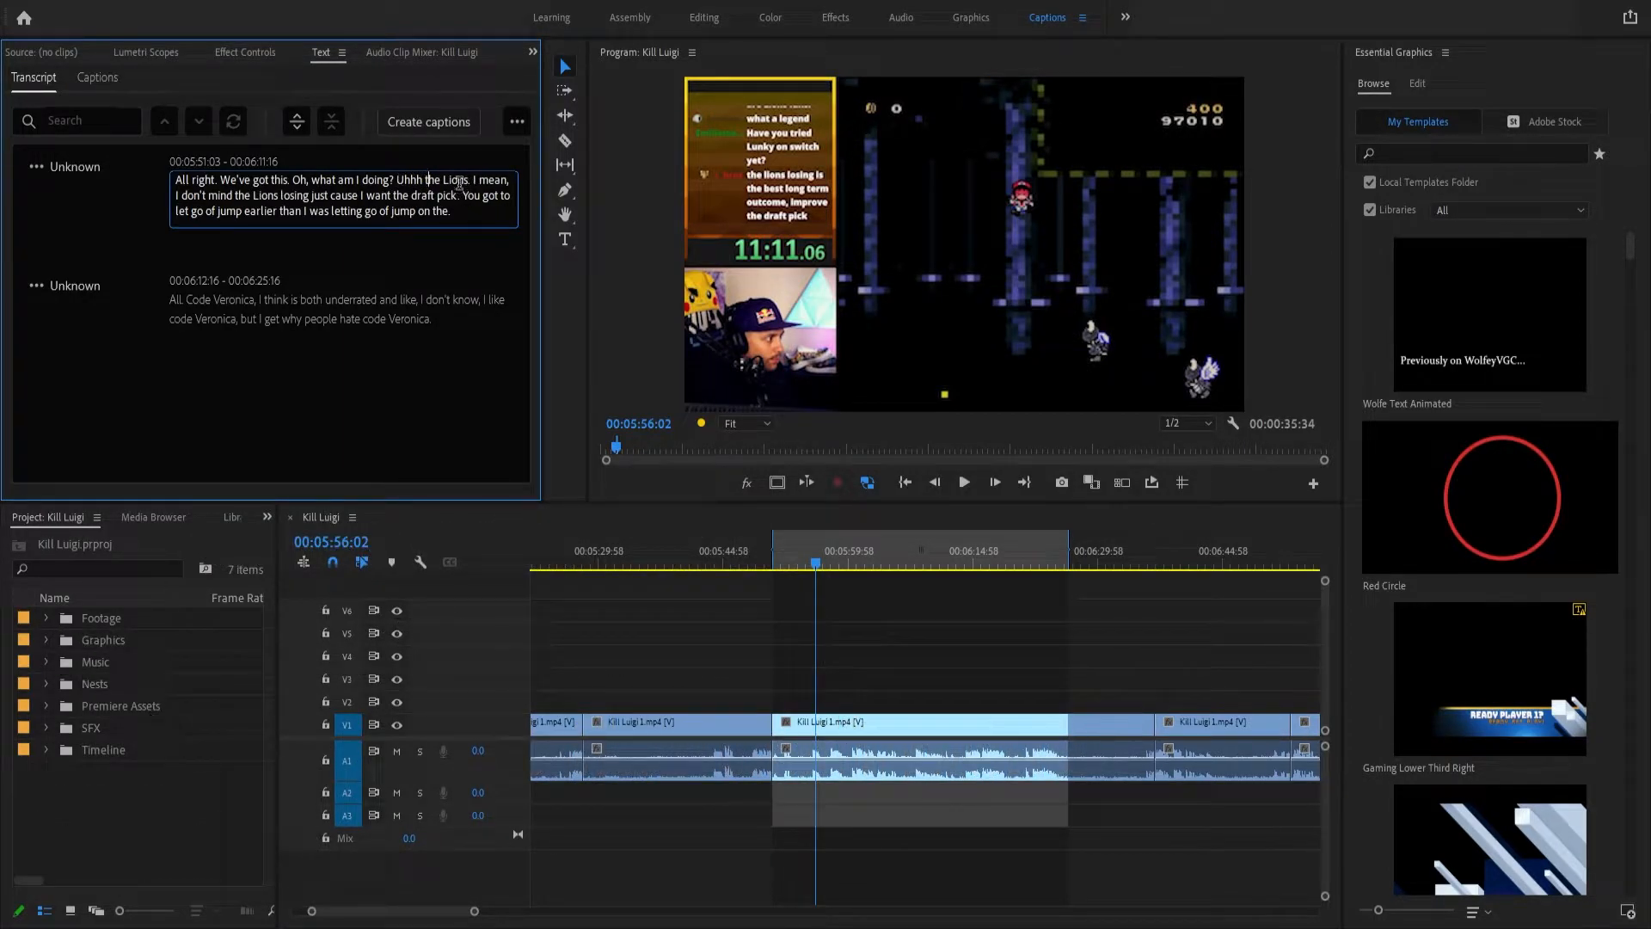
- Start creating captions from the sequence transcript, keeping the Subtitle Default preset, Subtitle format and style None
left_click(428, 121)
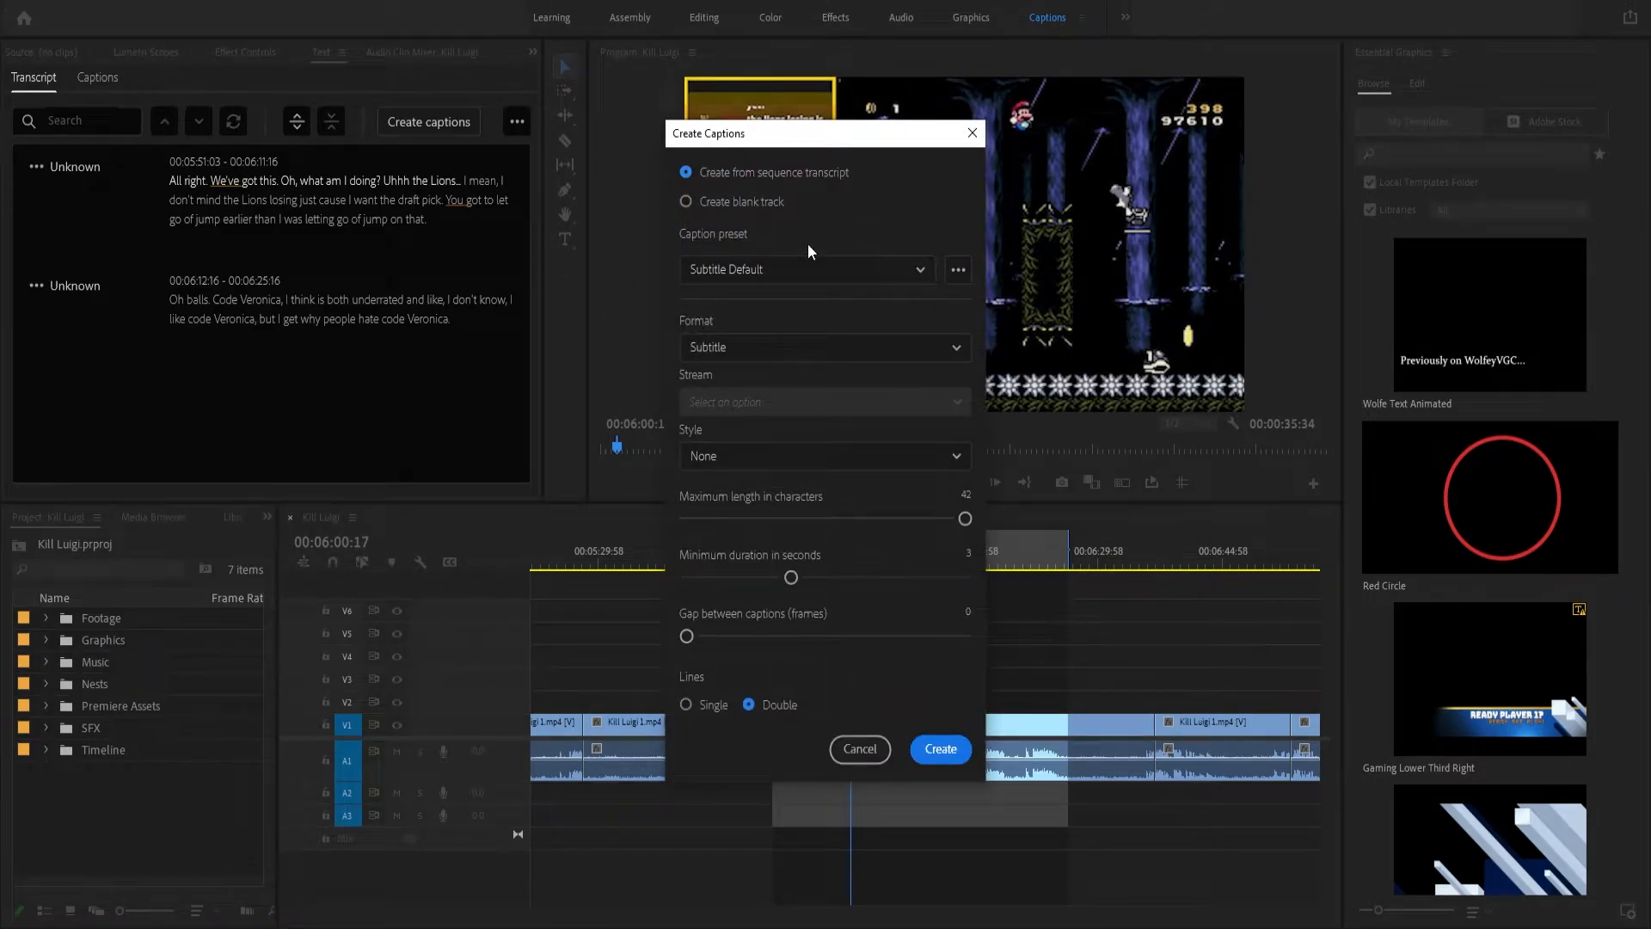
left_click(828, 268)
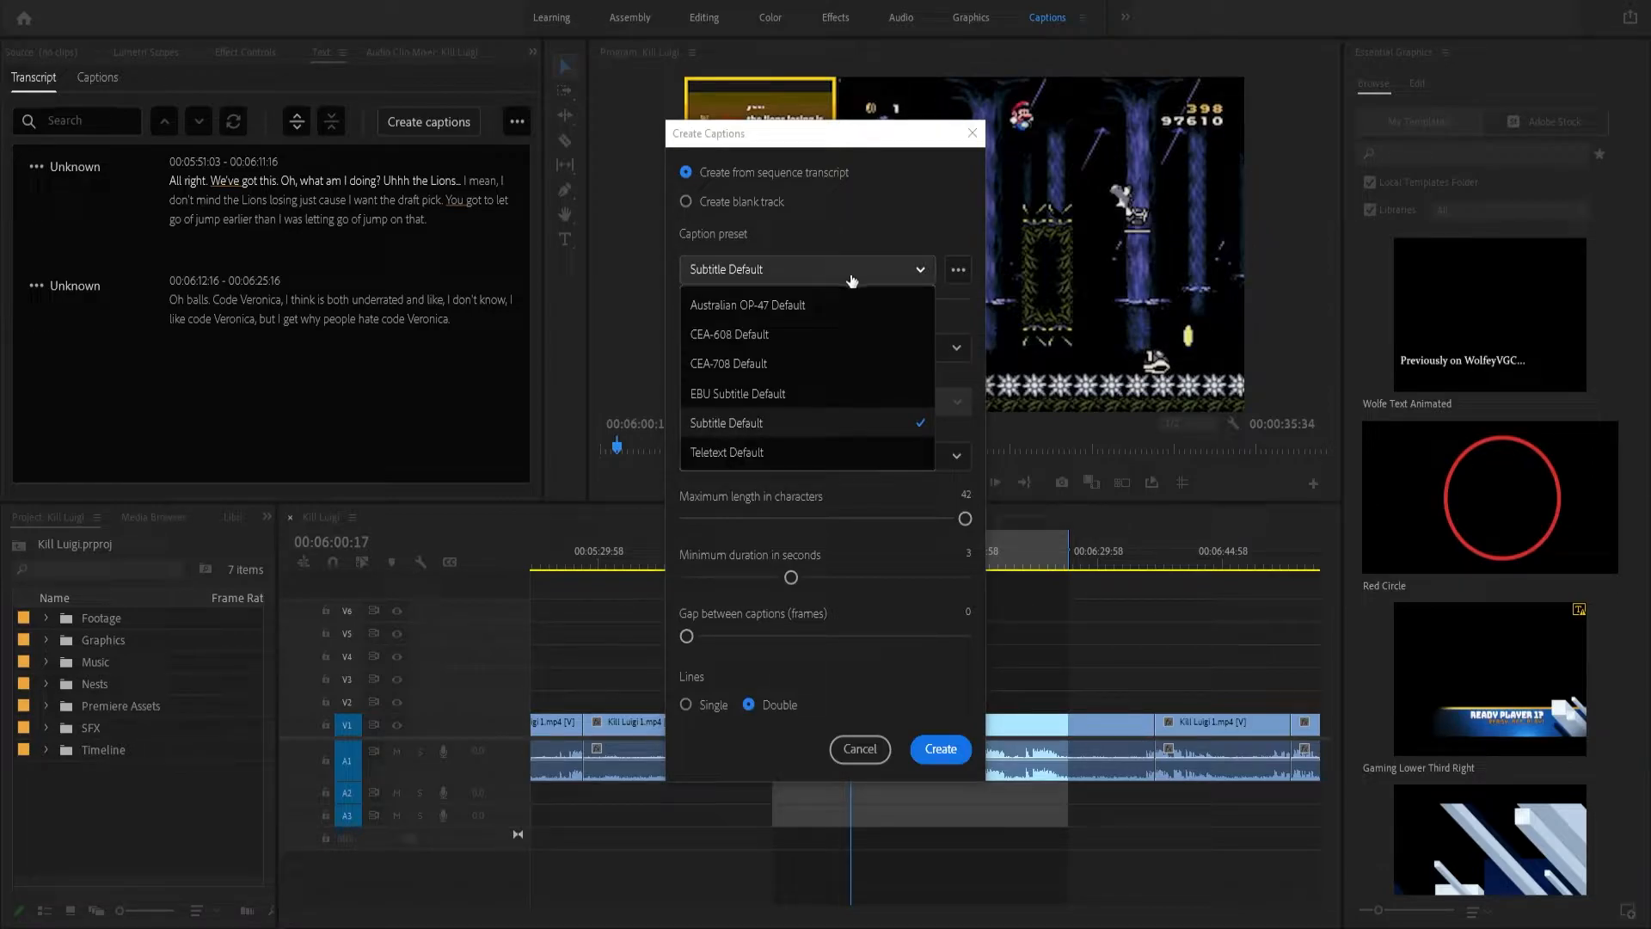
left_click(849, 275)
left_click(859, 347)
left_click(860, 348)
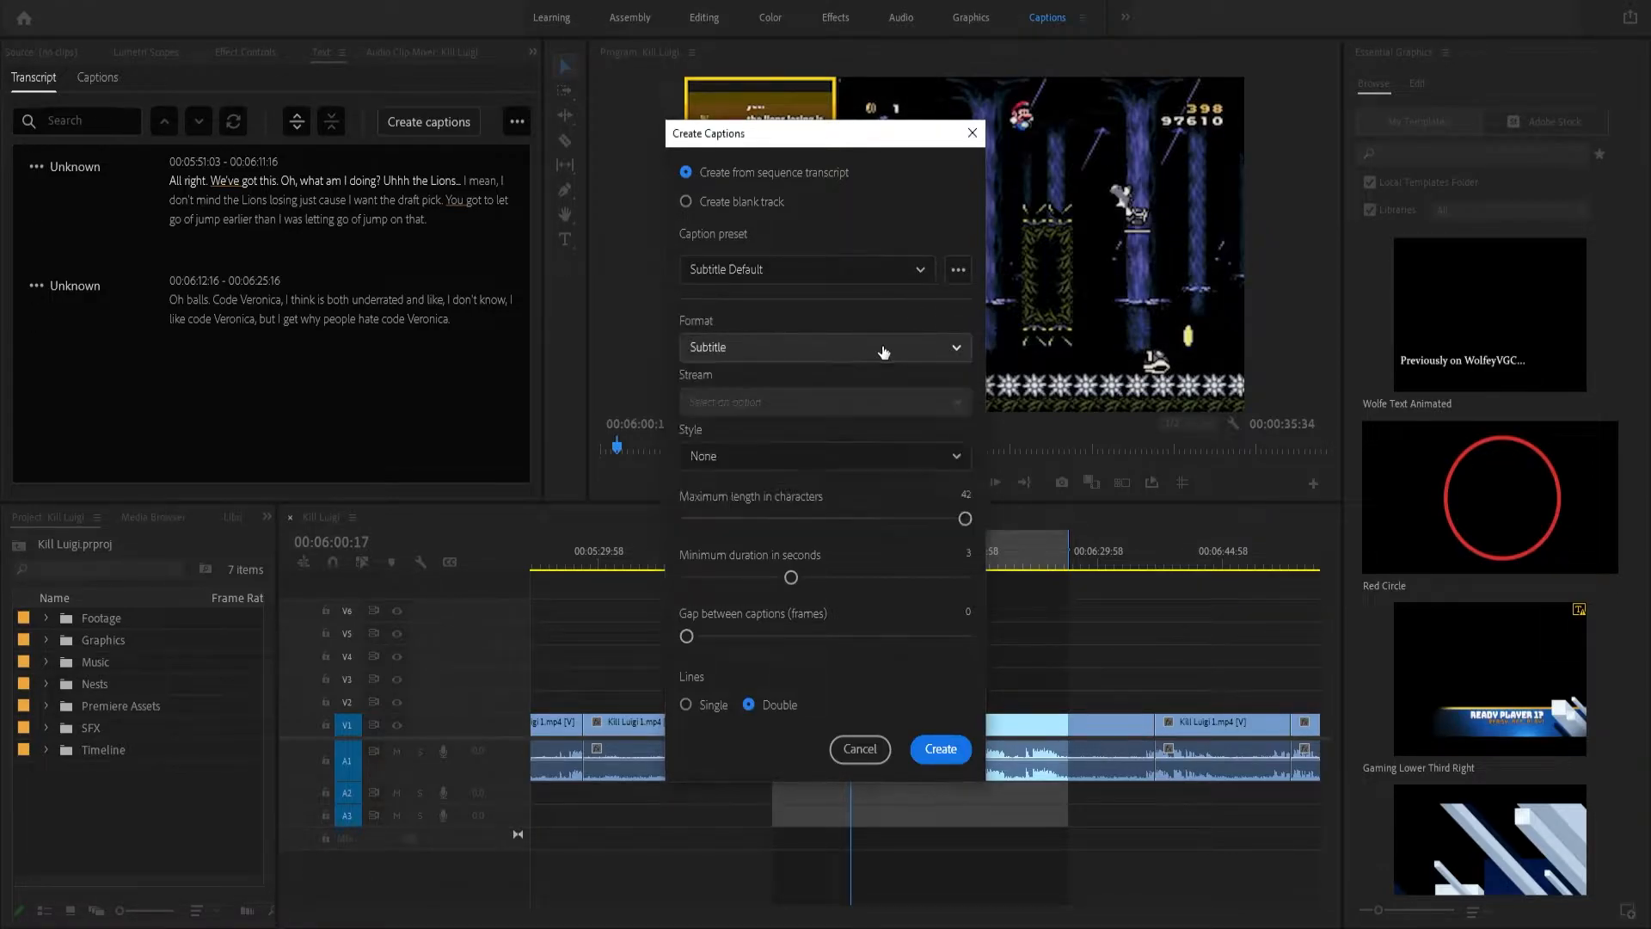
left_click(841, 458)
left_click(843, 463)
left_click(846, 463)
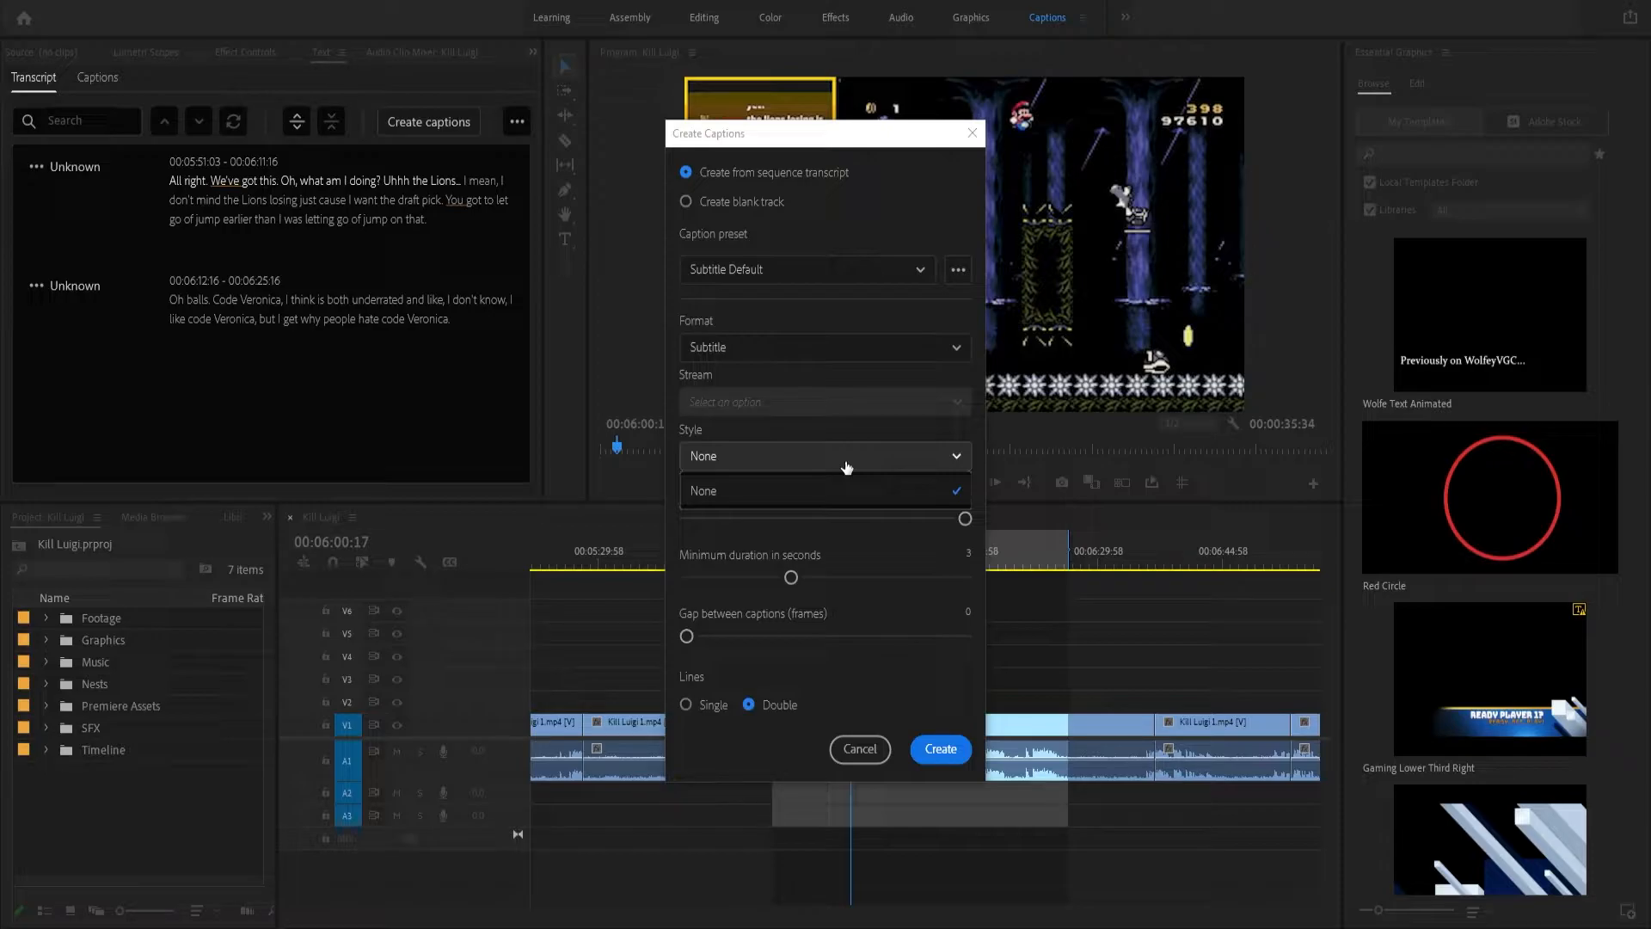
left_click(707, 490)
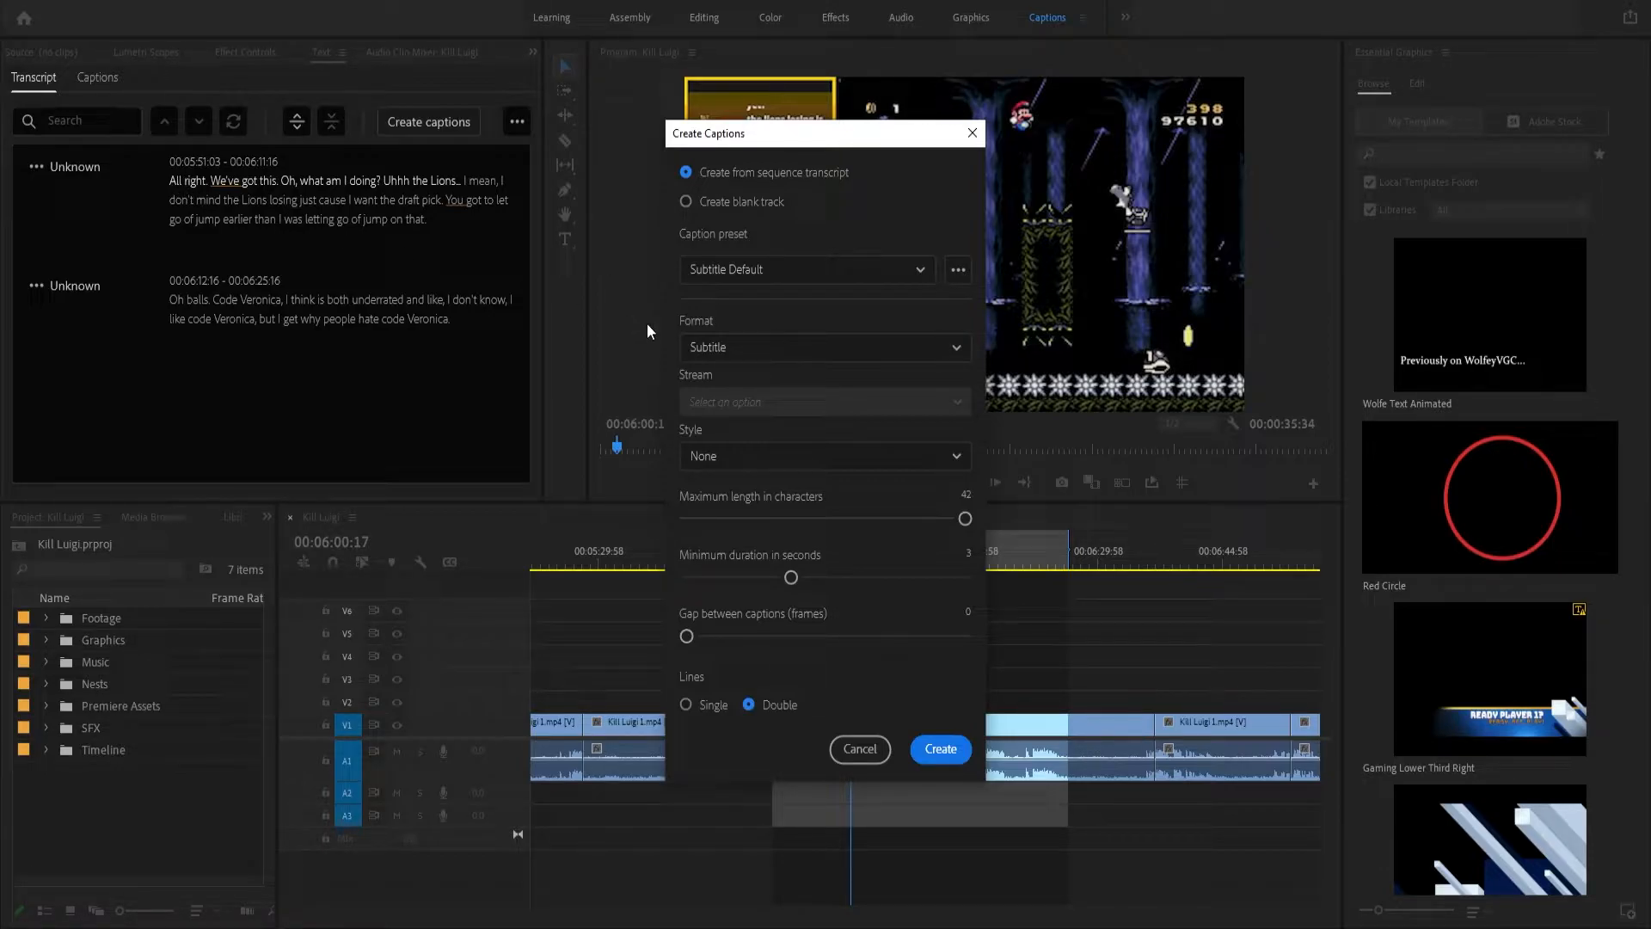
- Create single-line captions with the lowest maximum length and minimum duration and a gap of 0 frames
left_click_drag(963, 517, 684, 519)
left_click_drag(671, 527, 671, 527)
left_click_drag(791, 576, 672, 583)
left_click_drag(686, 636, 506, 643)
left_click(697, 706)
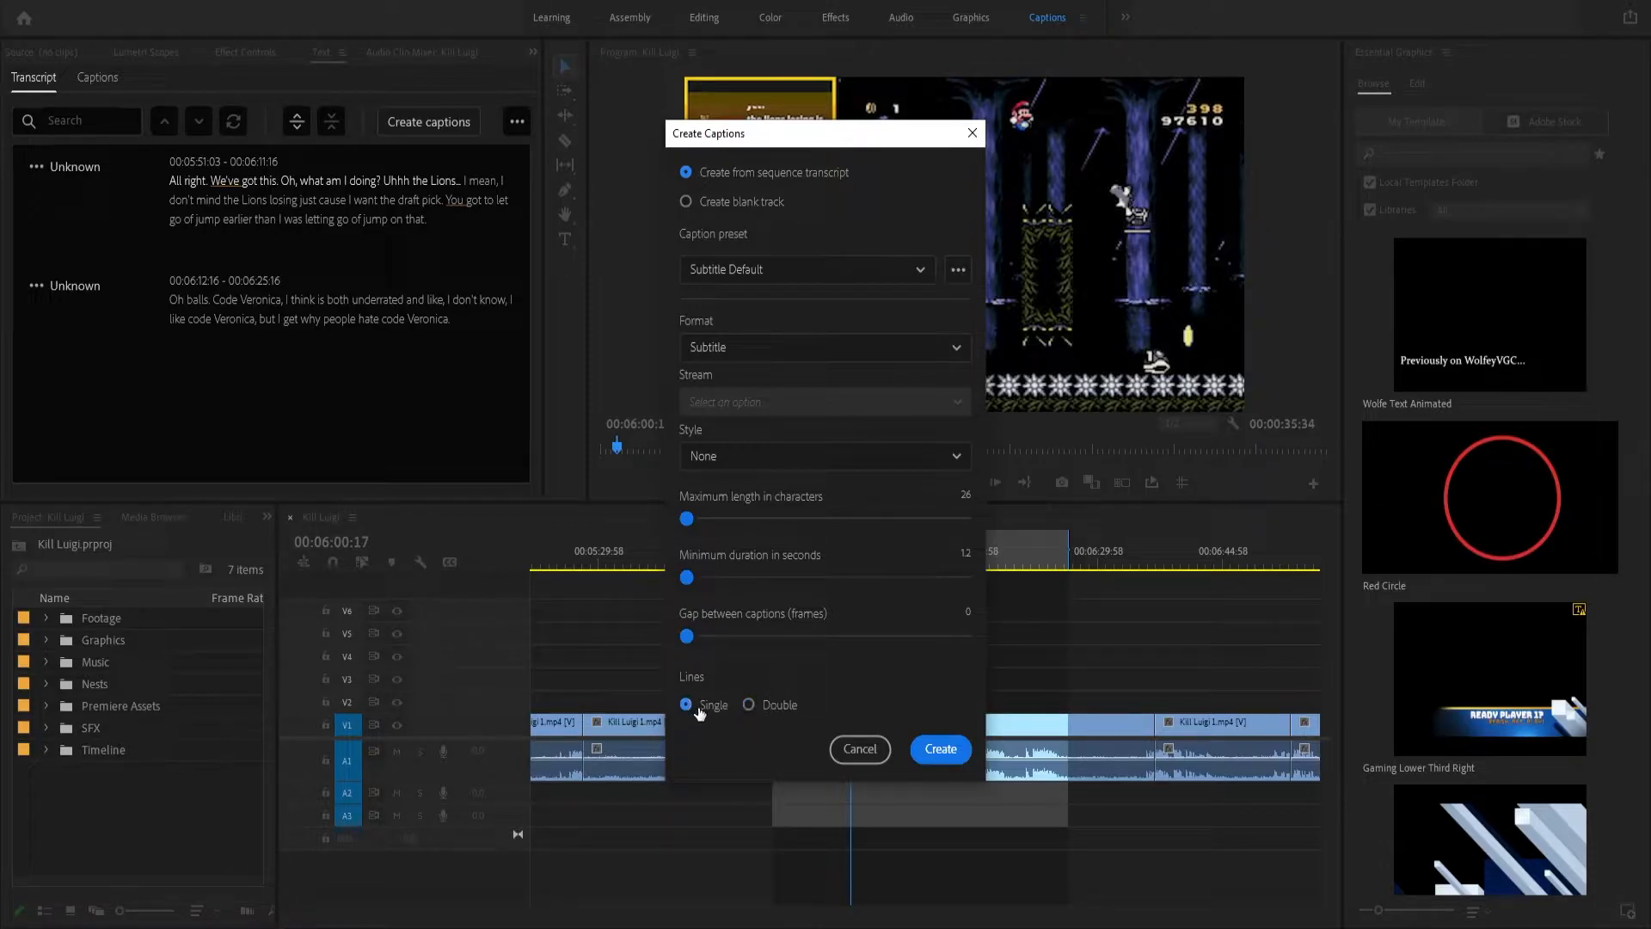
left_click(941, 736)
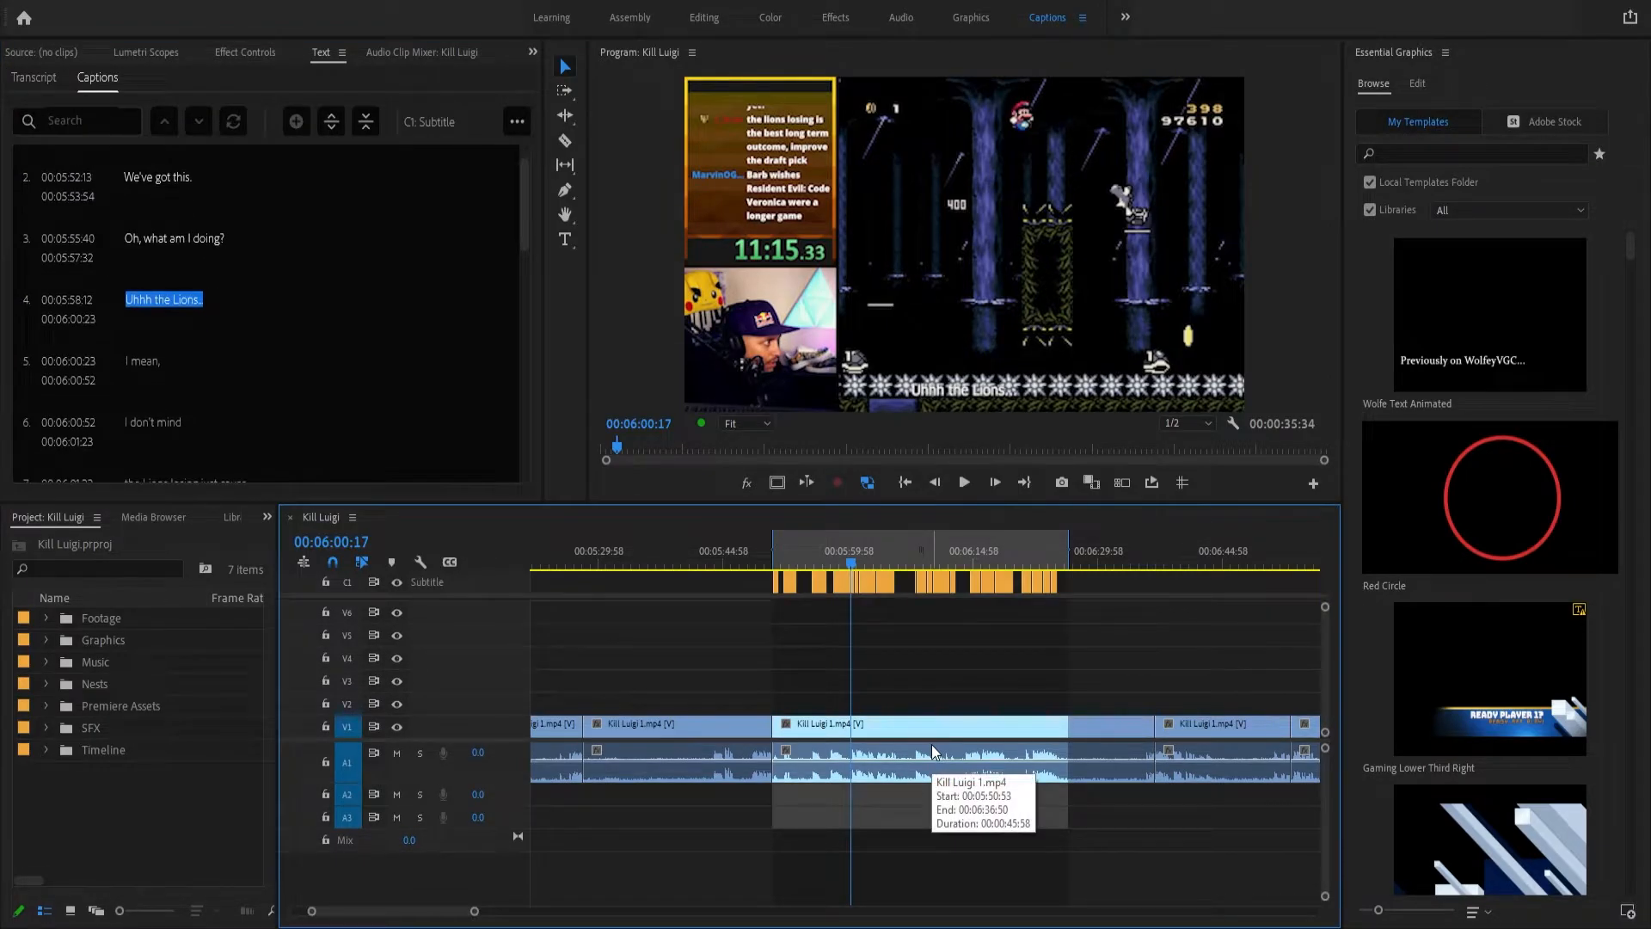
- Set the "We've got this." caption text to the favourite font Kabel Bold at size 107
key("space")
key("space")
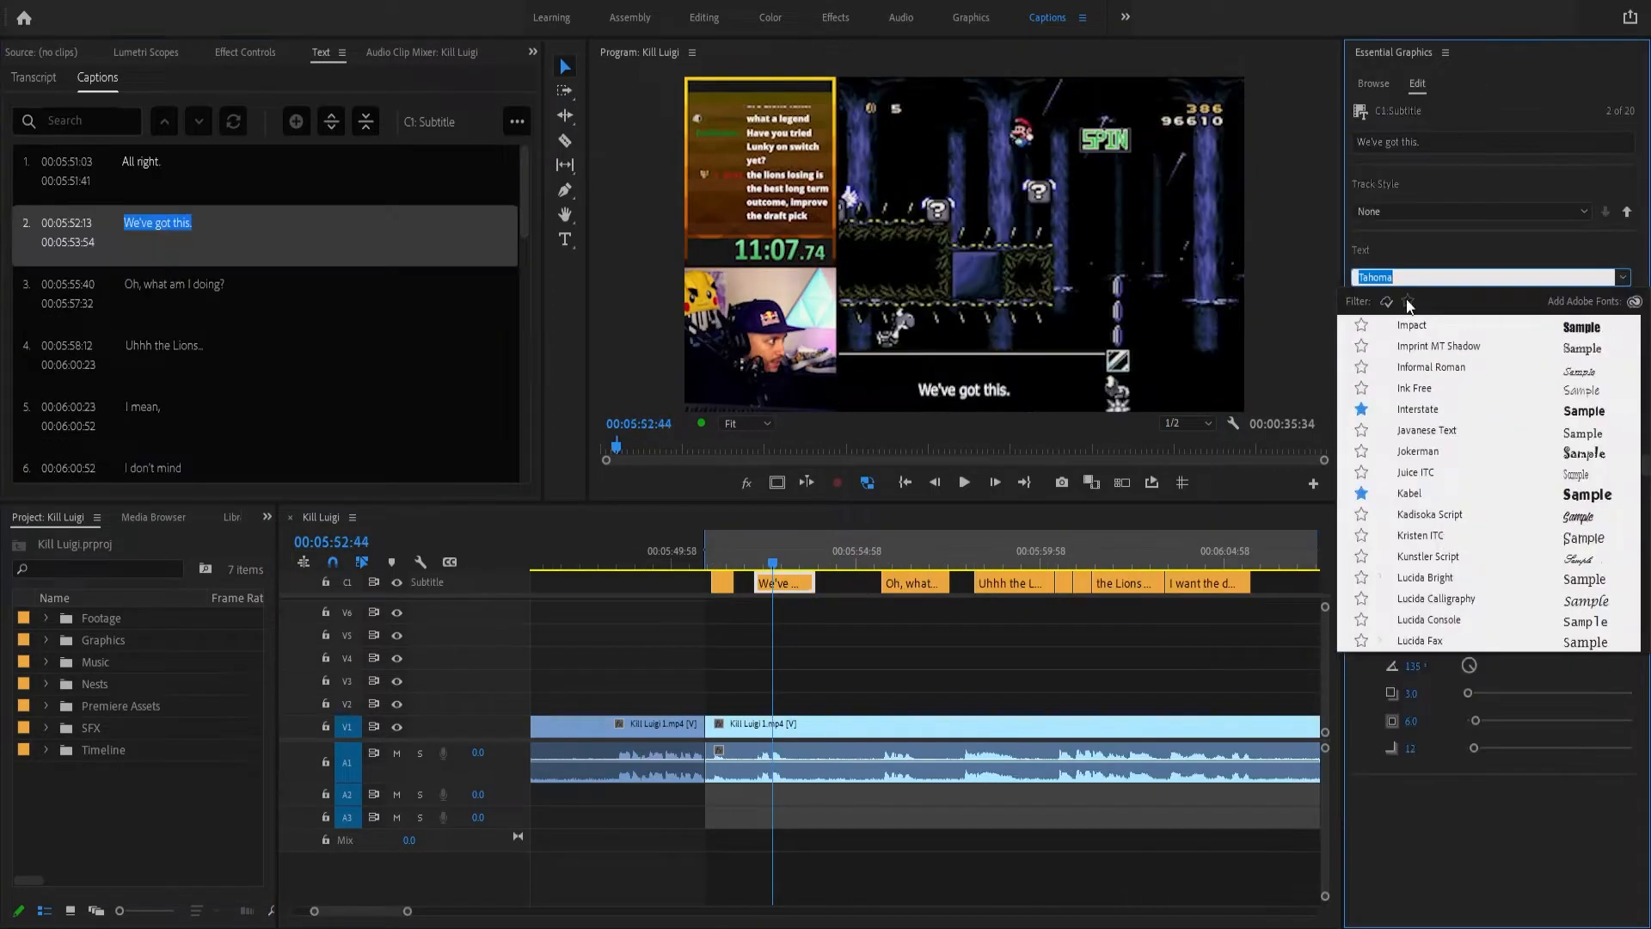
left_click(1408, 301)
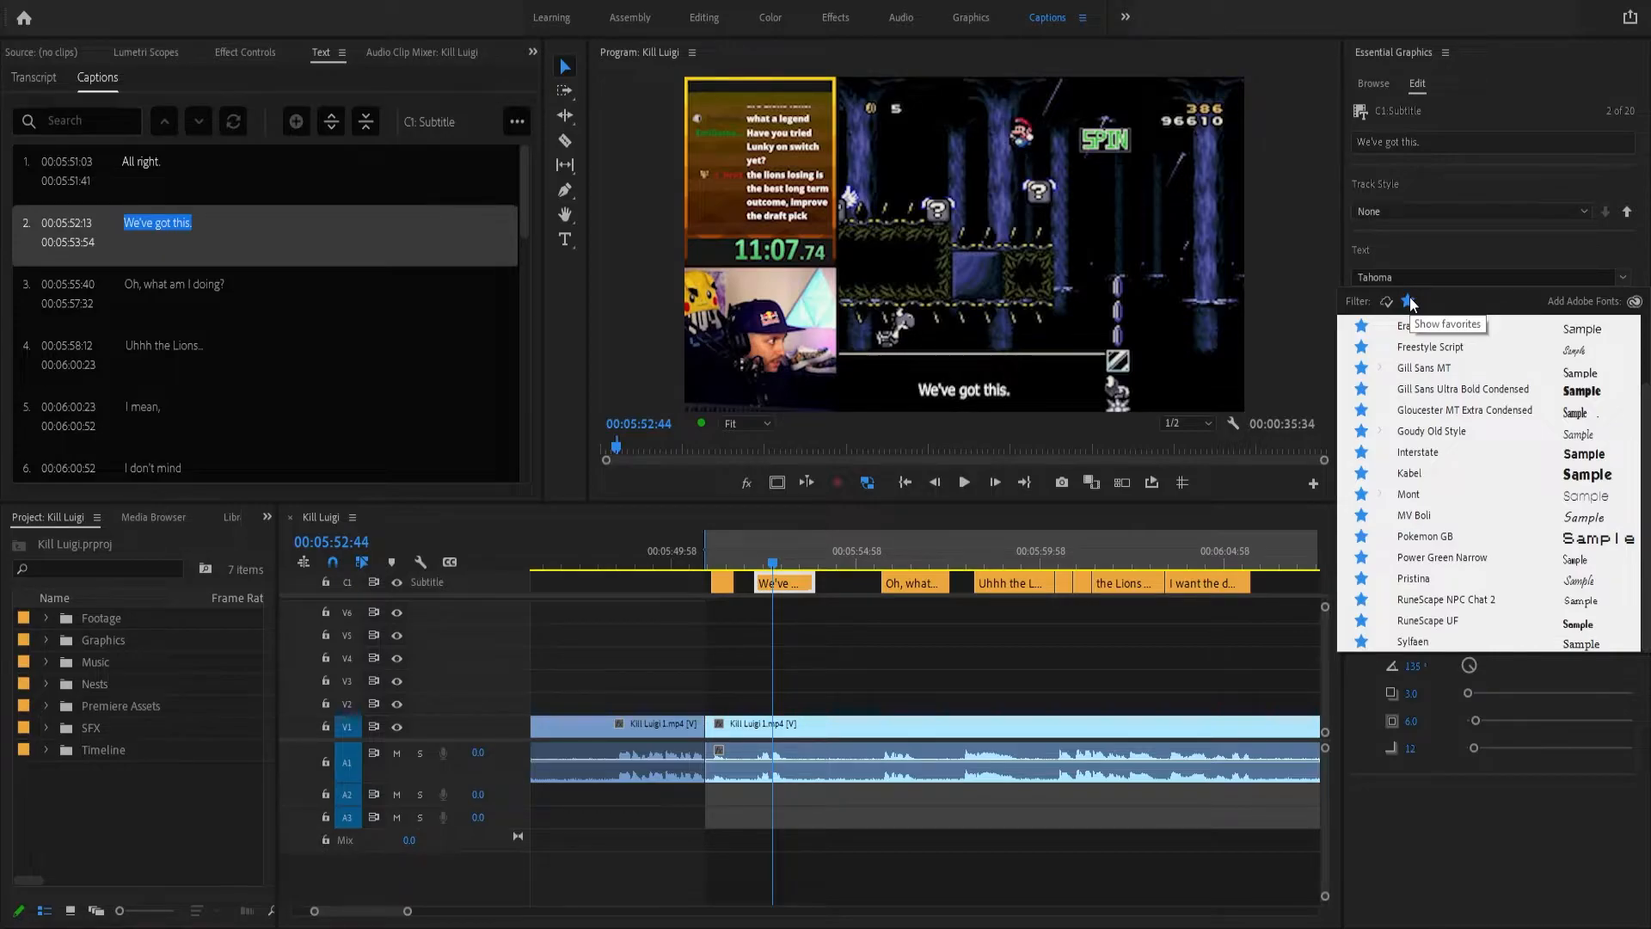
left_click(1496, 474)
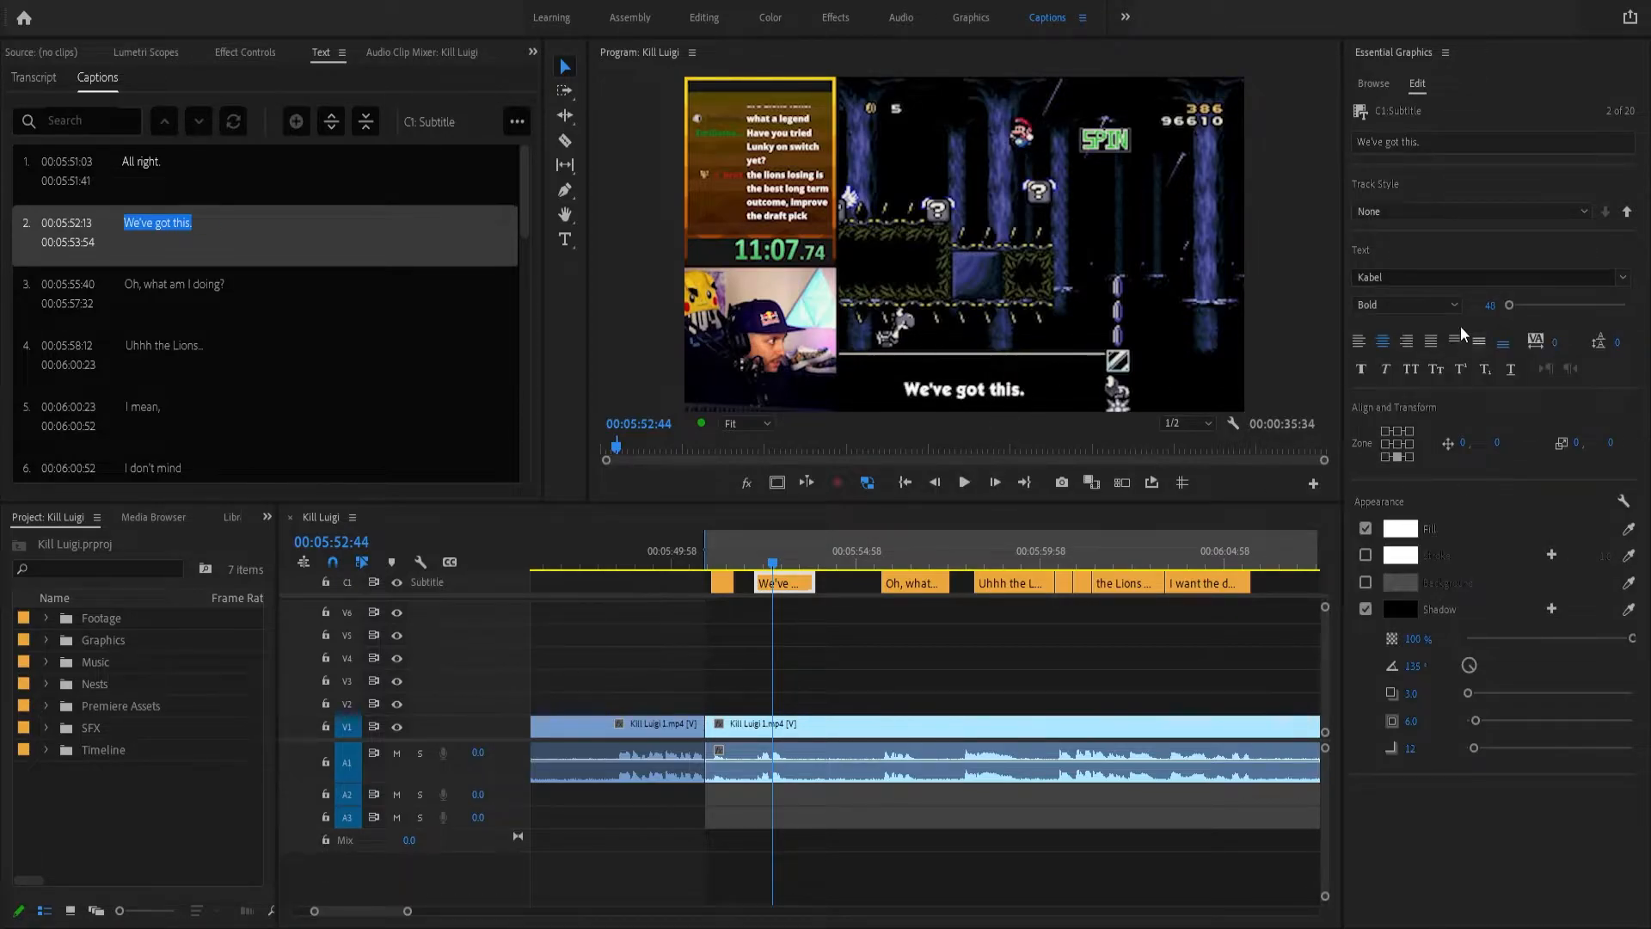
left_click_drag(1488, 307, 1570, 318)
left_click(1432, 307)
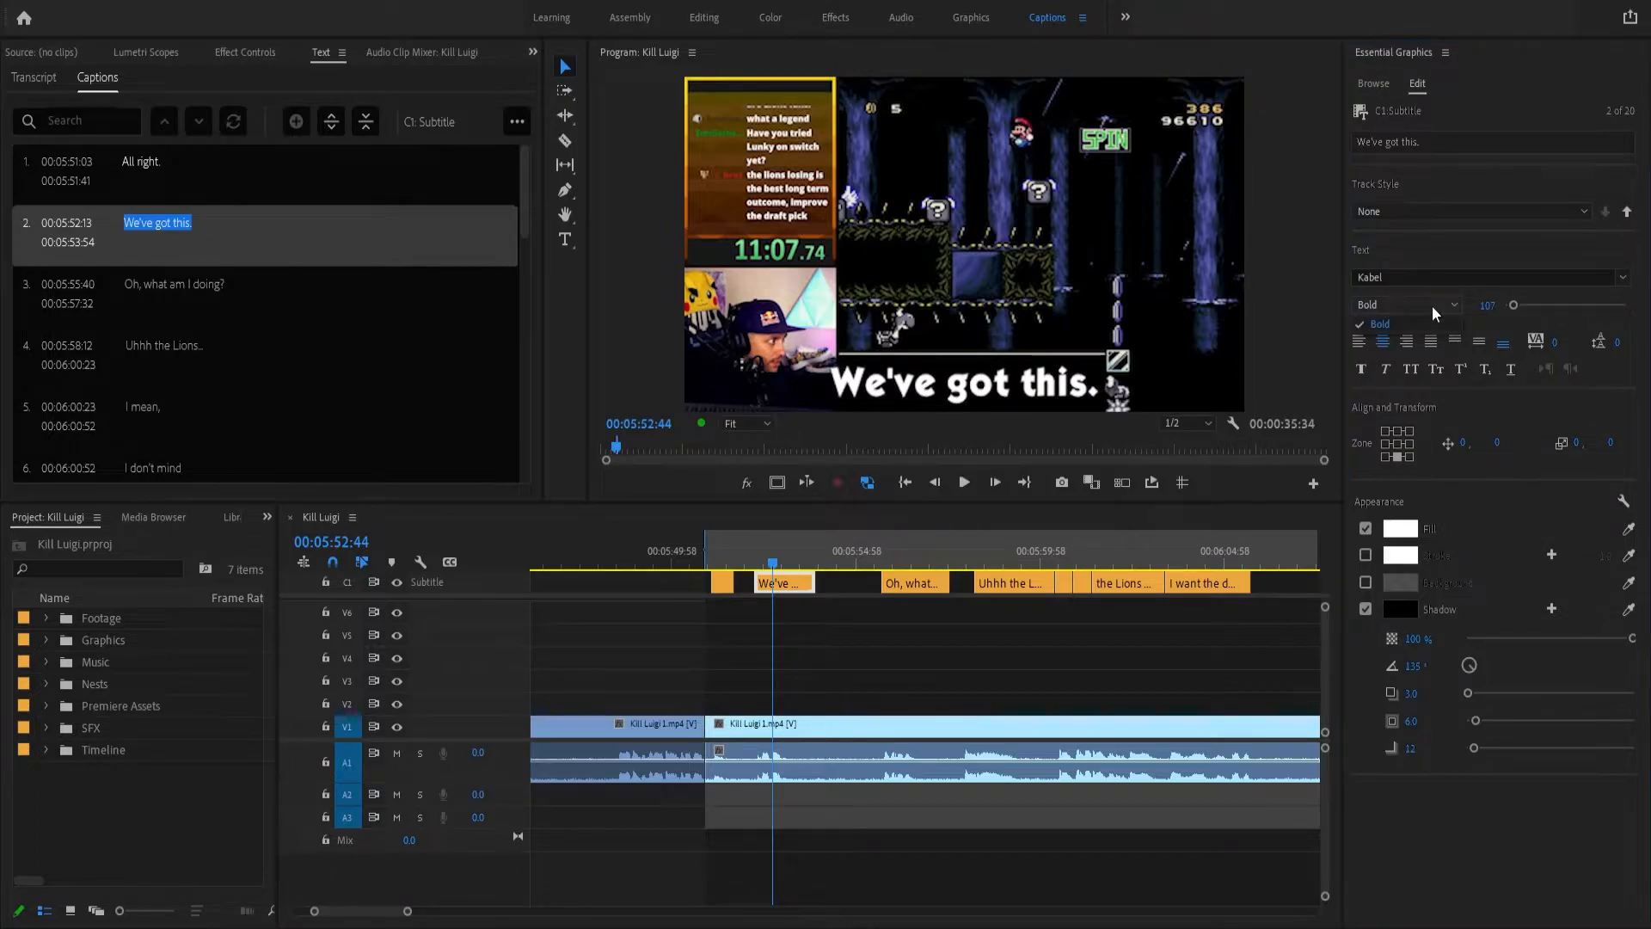
left_click(1429, 307)
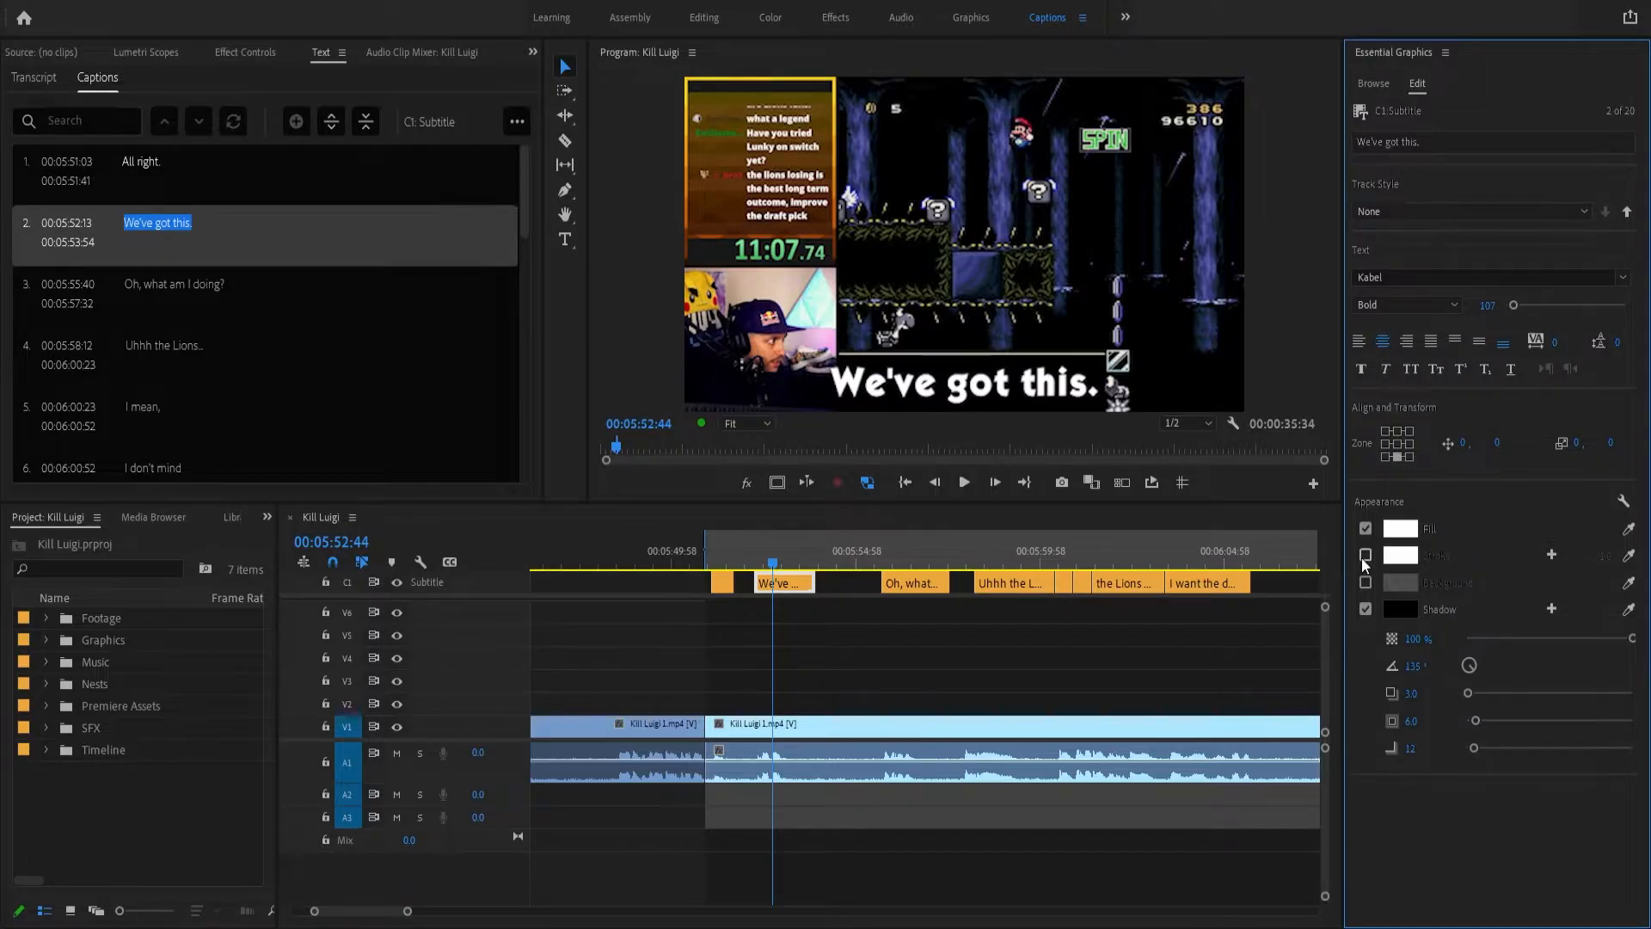
- Add a black stroke of width 18 to the caption text and adjust its graphics properties
left_click(1400, 528)
left_click(1487, 341)
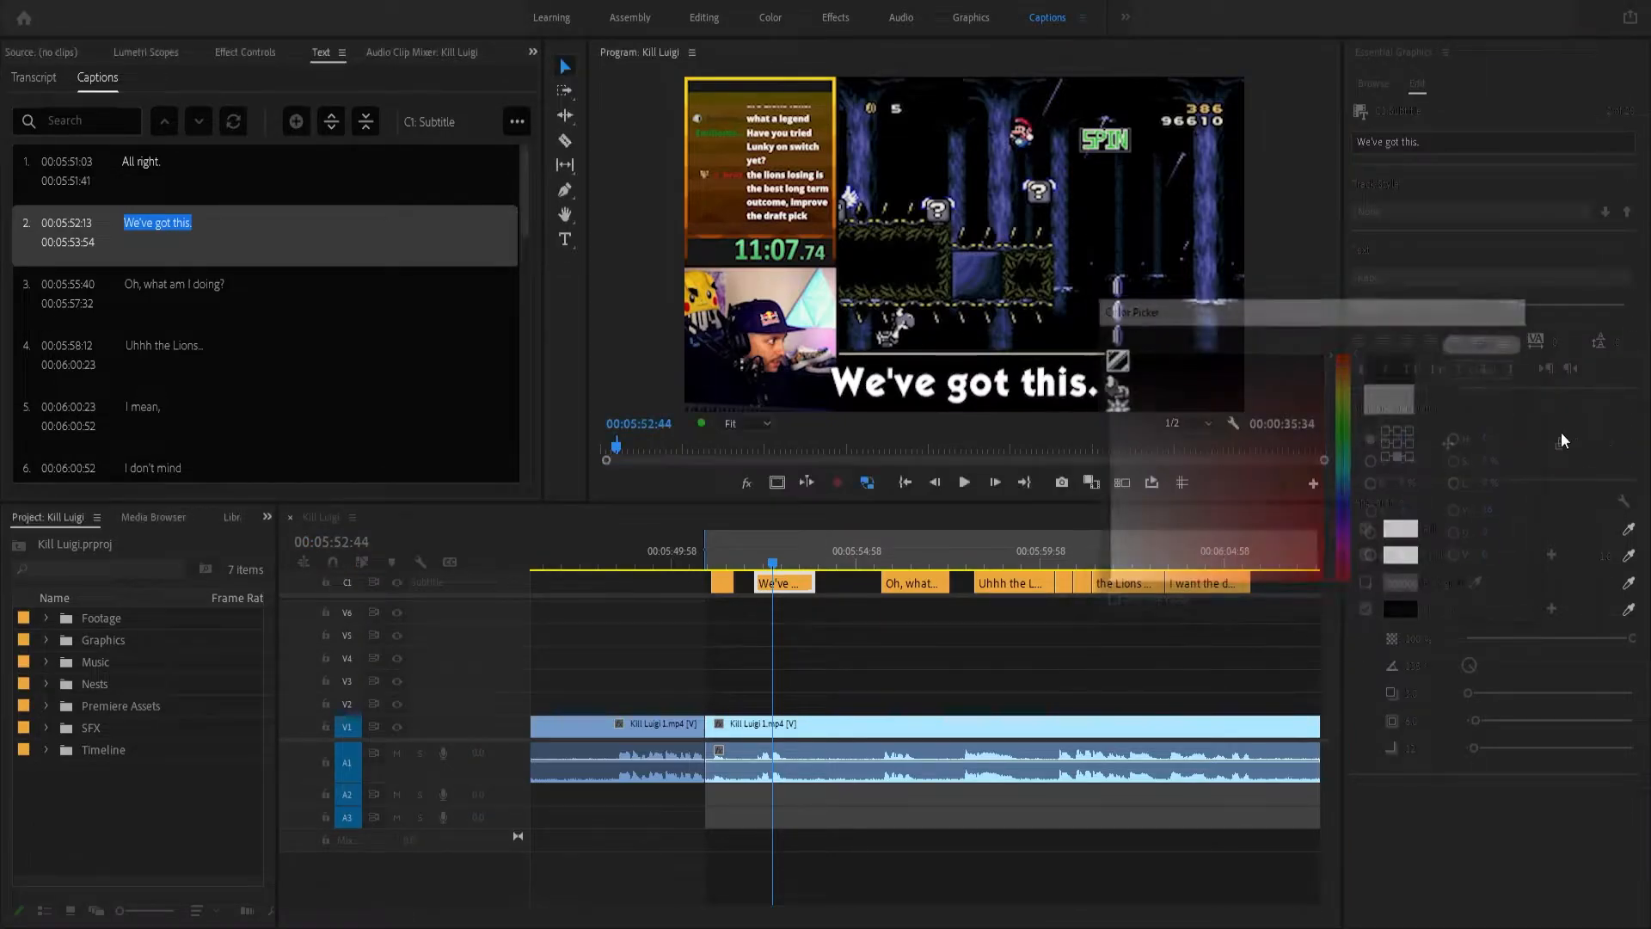
left_click(1586, 552)
type("1")
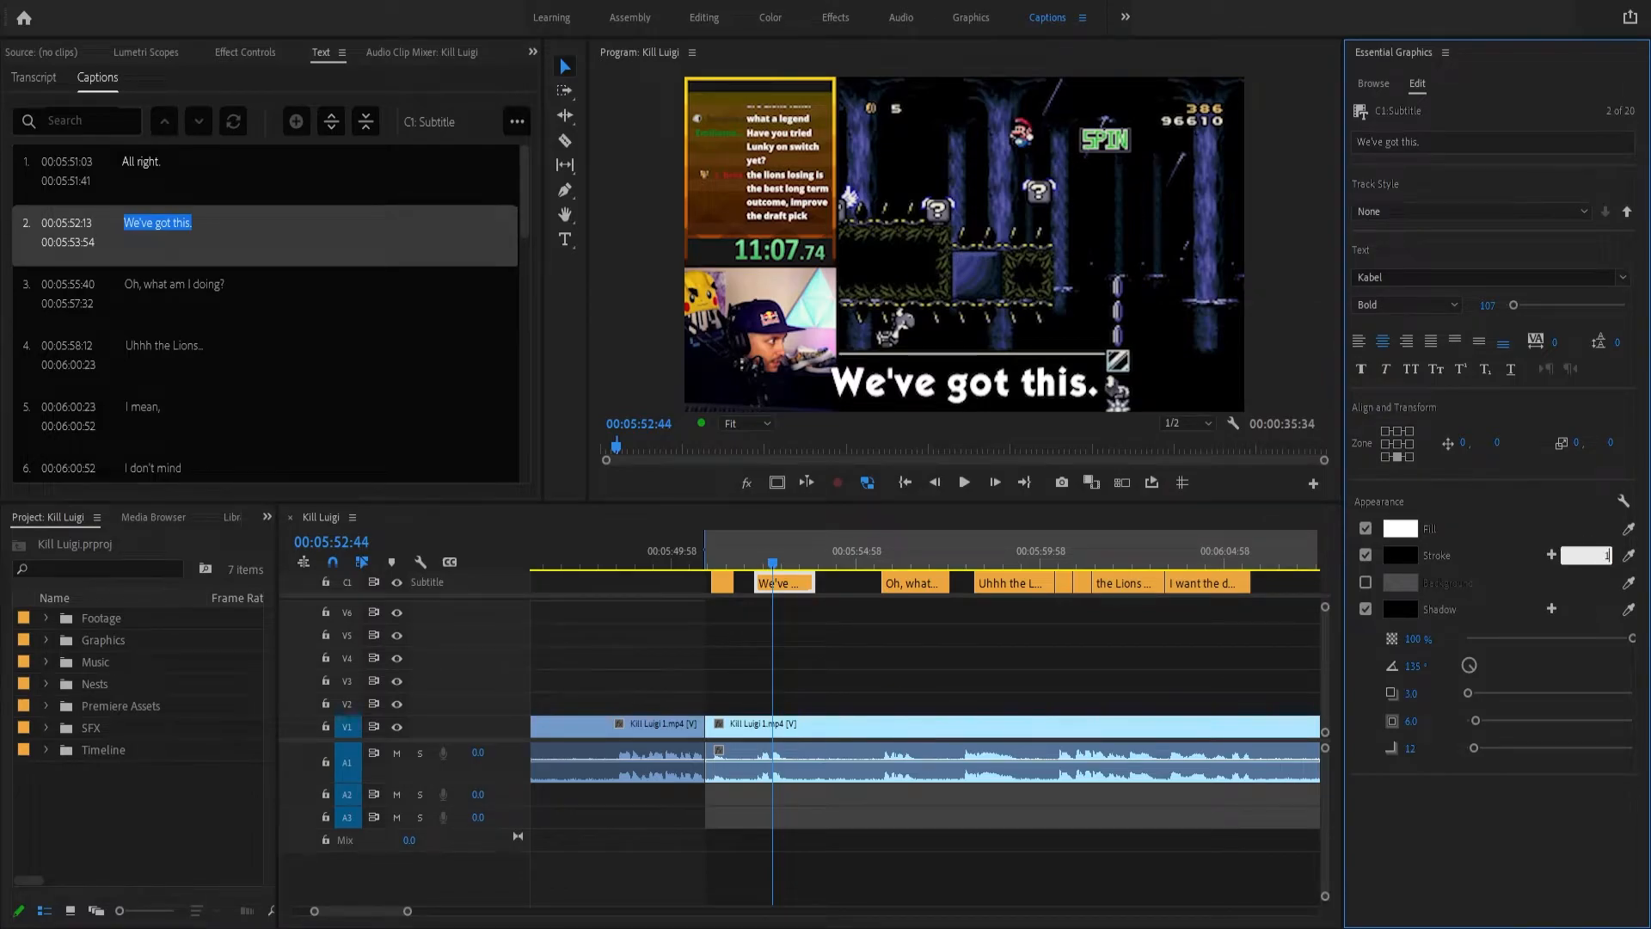
type("8")
key("Return")
left_click(1623, 502)
left_click(838, 414)
left_click(834, 432)
- Play and scrub through the captions along the timeline to check their styling from "All right." to "I think is both underrated"
left_click(812, 561)
left_click(725, 567)
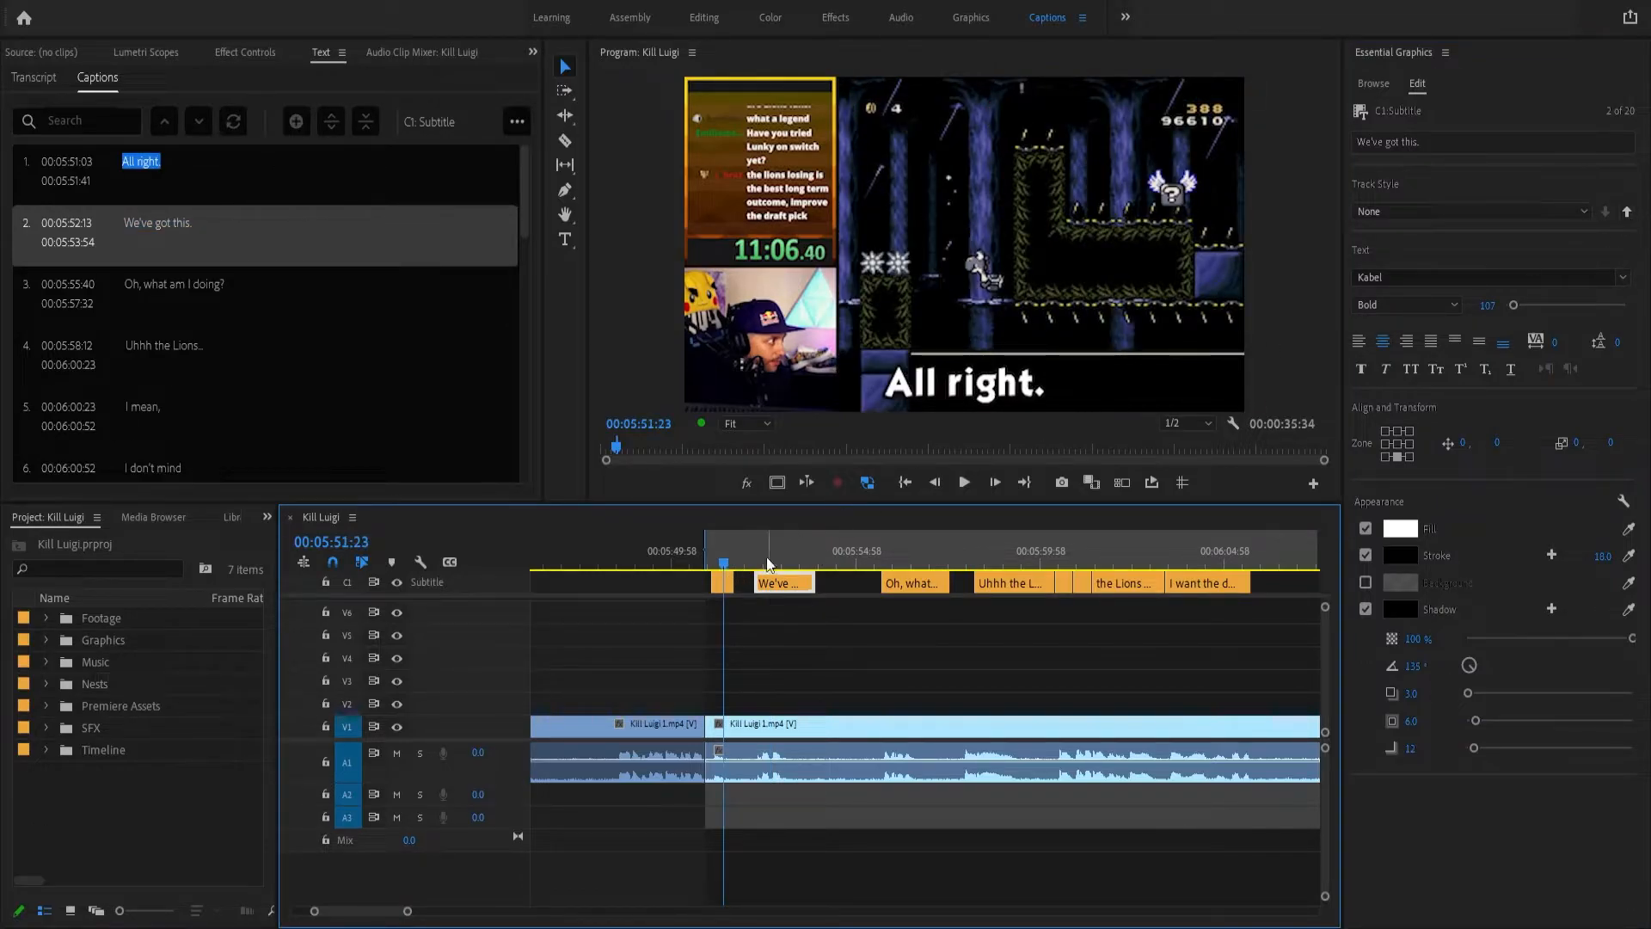
left_click(750, 632)
key("space")
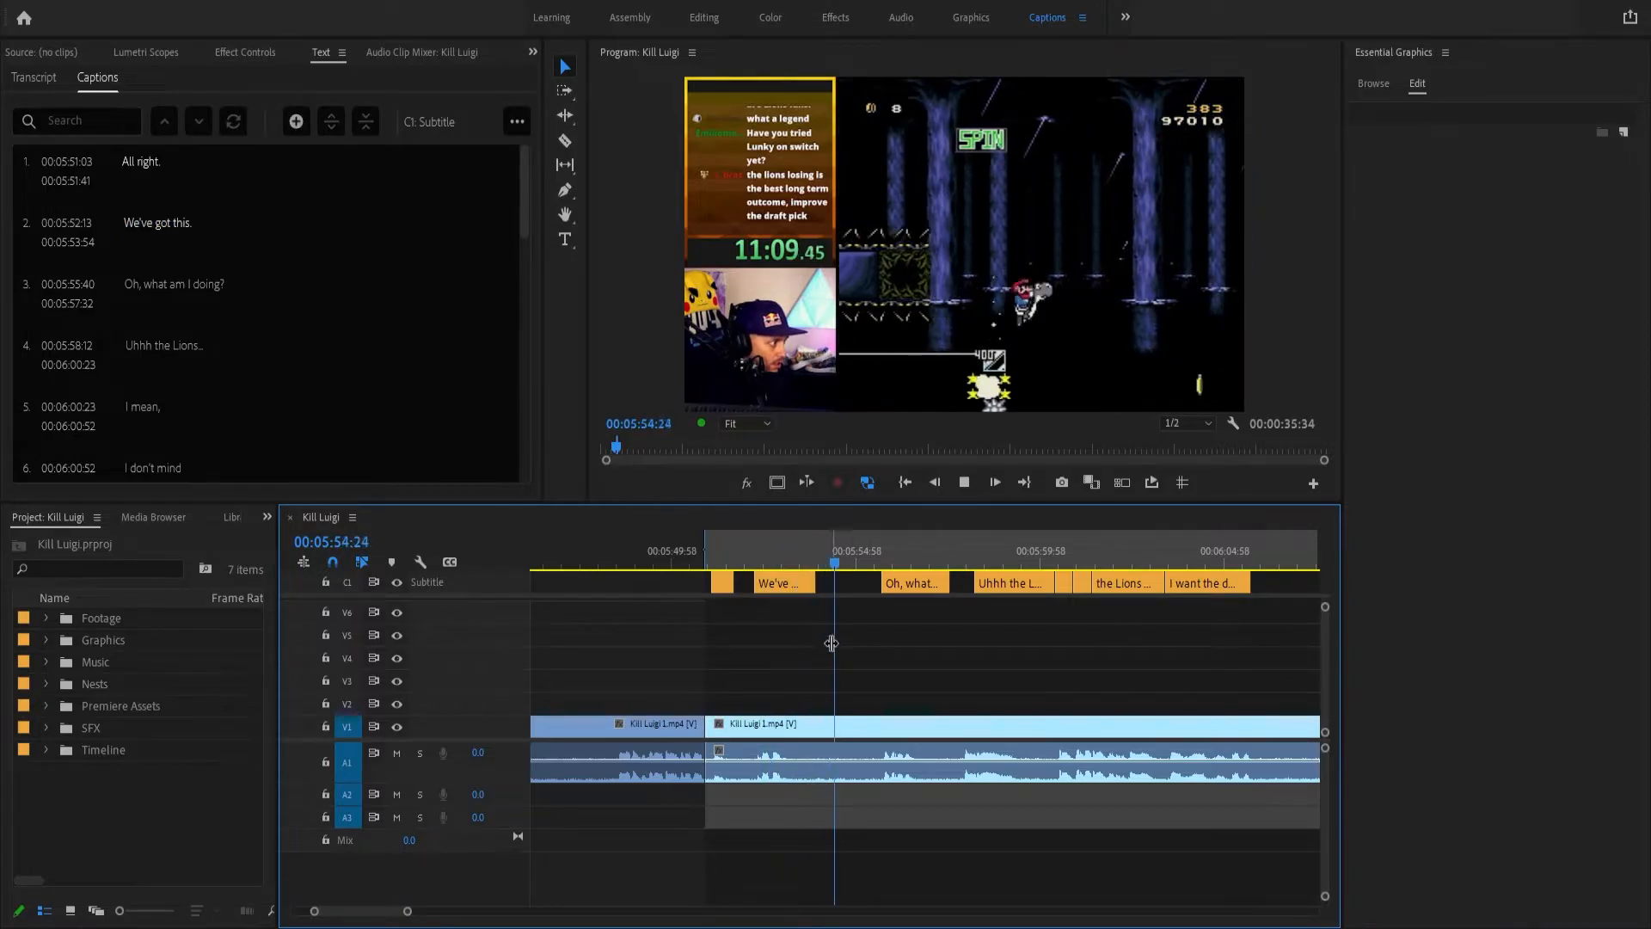
scroll(843, 643, "down", 2)
scroll(842, 643, "down", 3)
scroll(843, 643, "down", 3)
left_click_drag(1032, 560, 1049, 580)
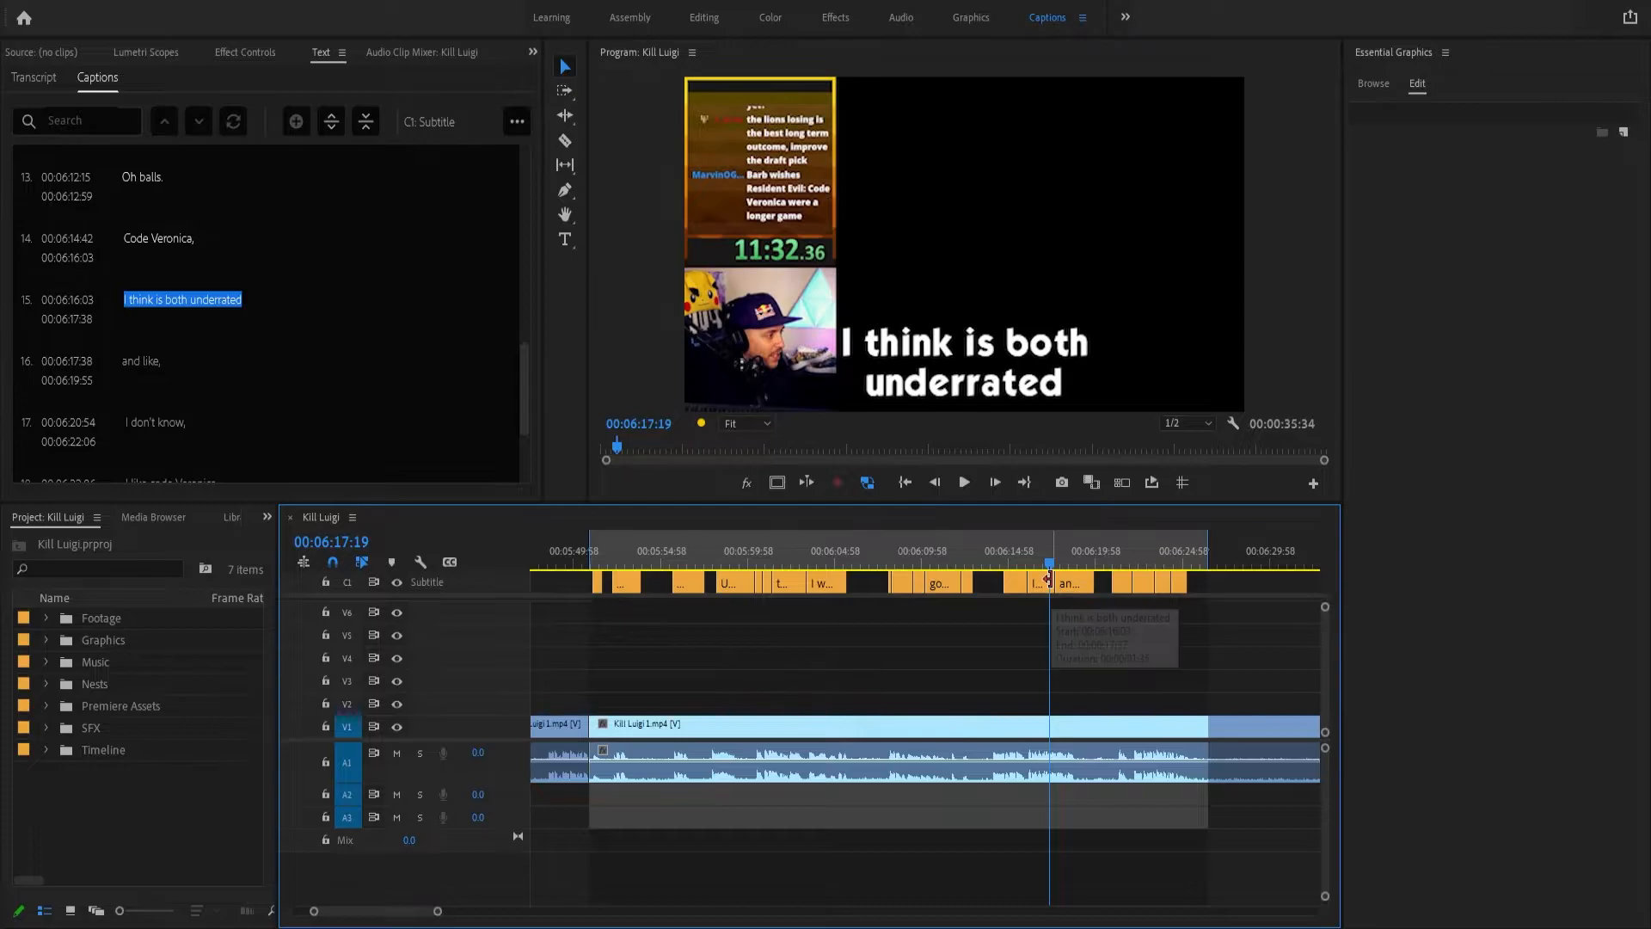
- Split the "I think is both underrated" caption at 00:06:16:55, just before "underrated" is spoken
left_click(215, 306)
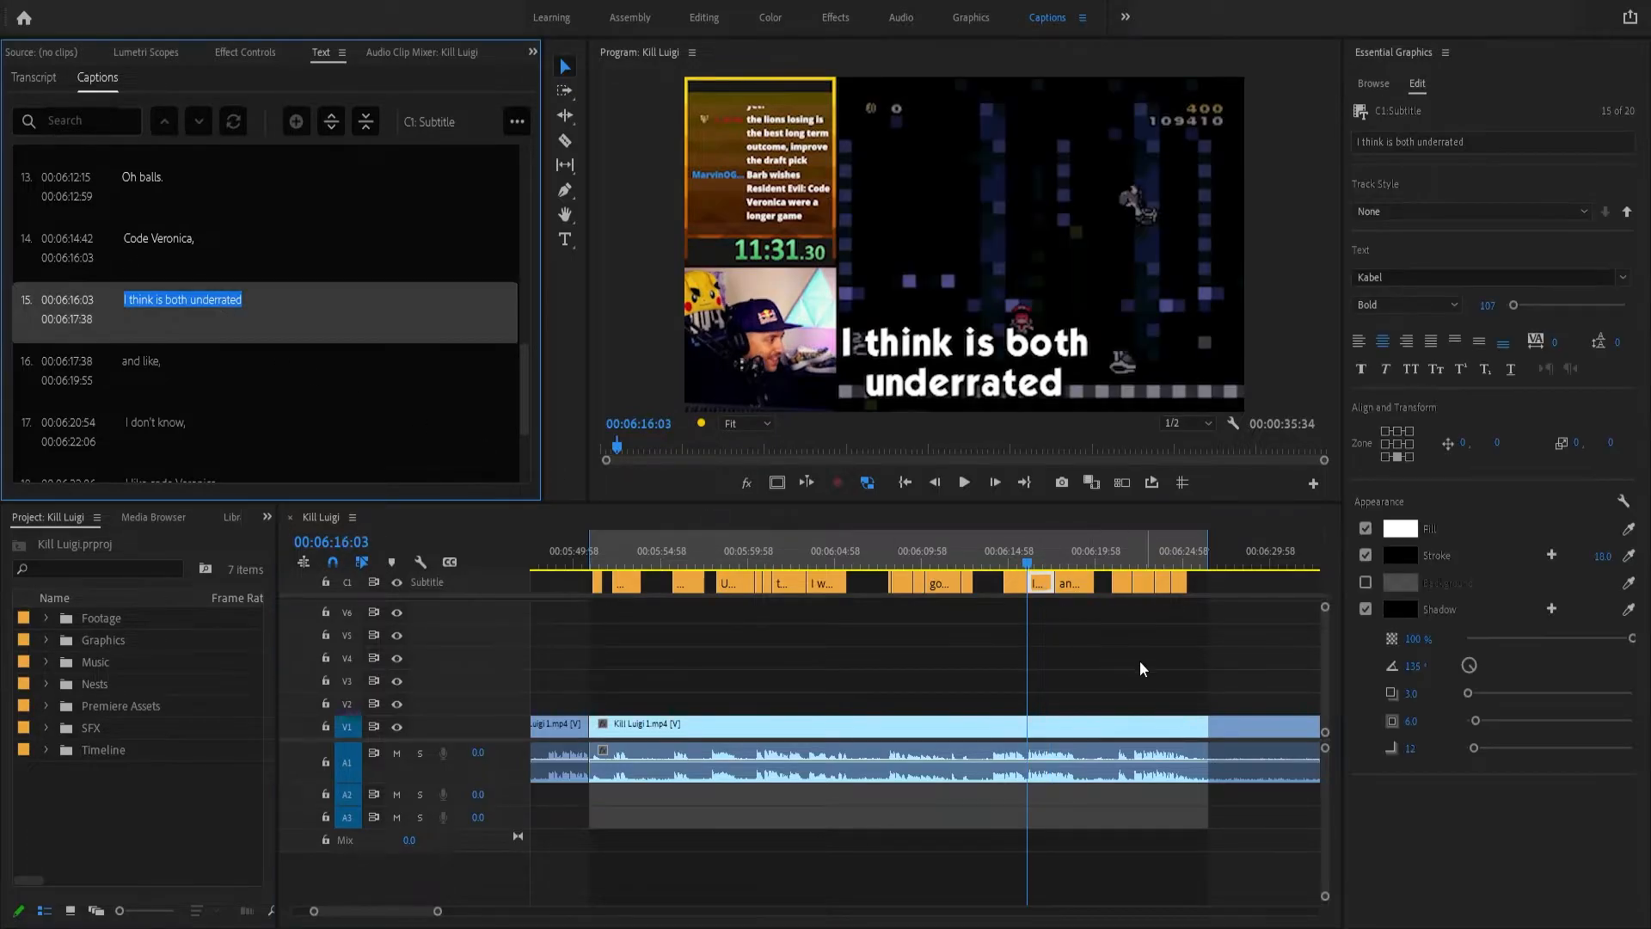
left_click(1070, 640)
key("space")
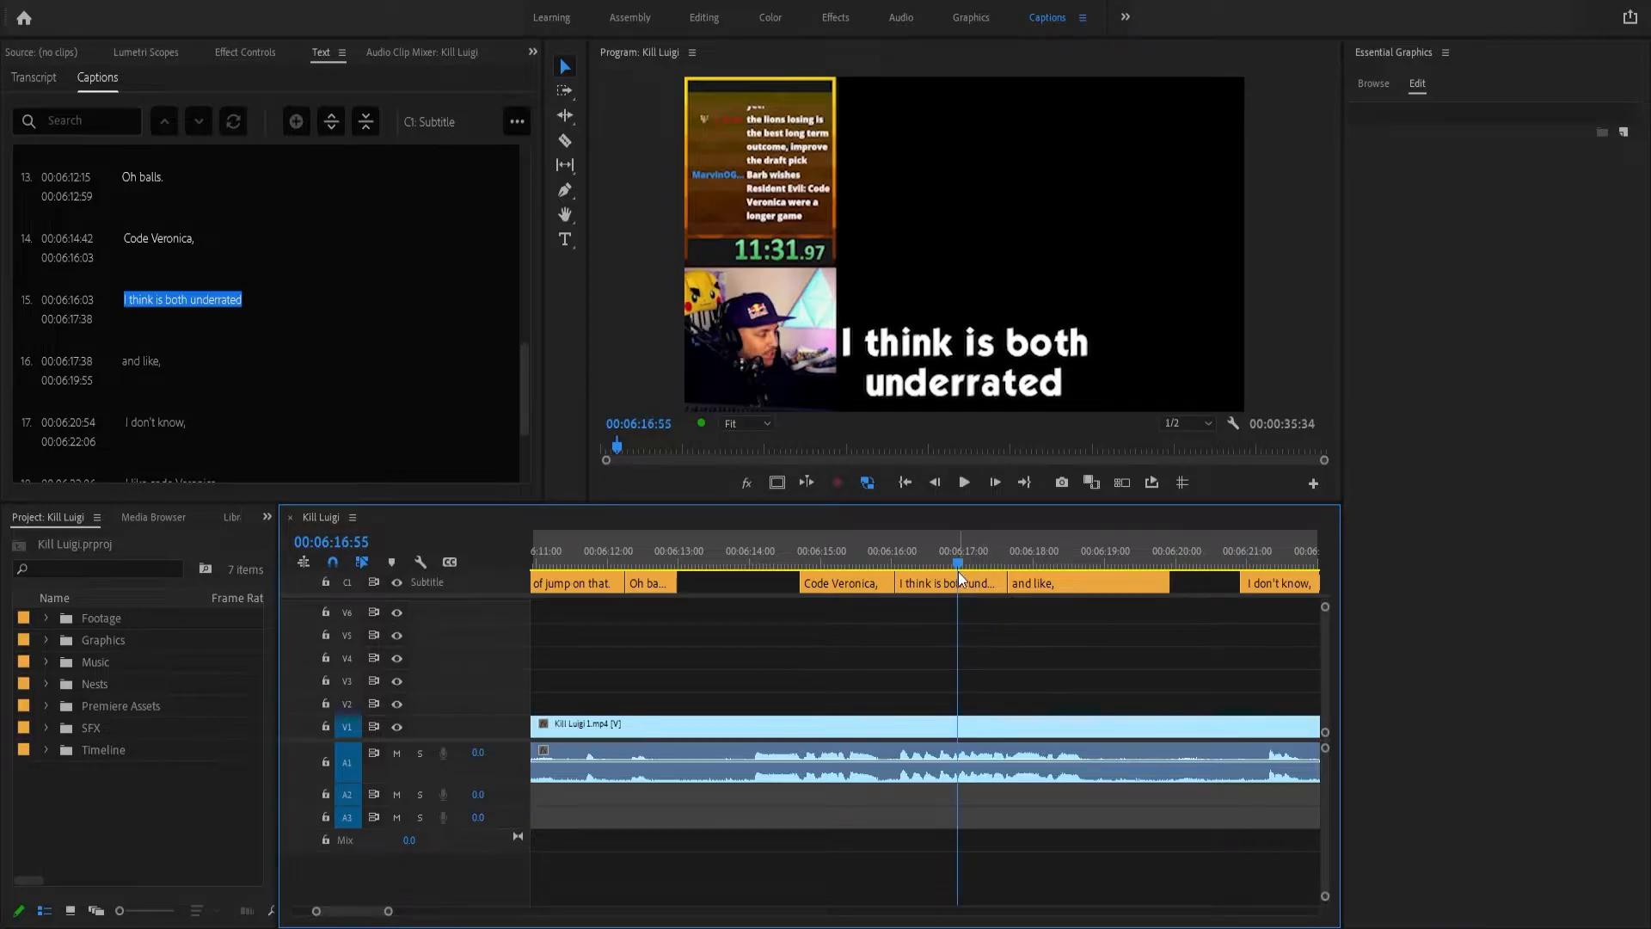
key("ctrl+k")
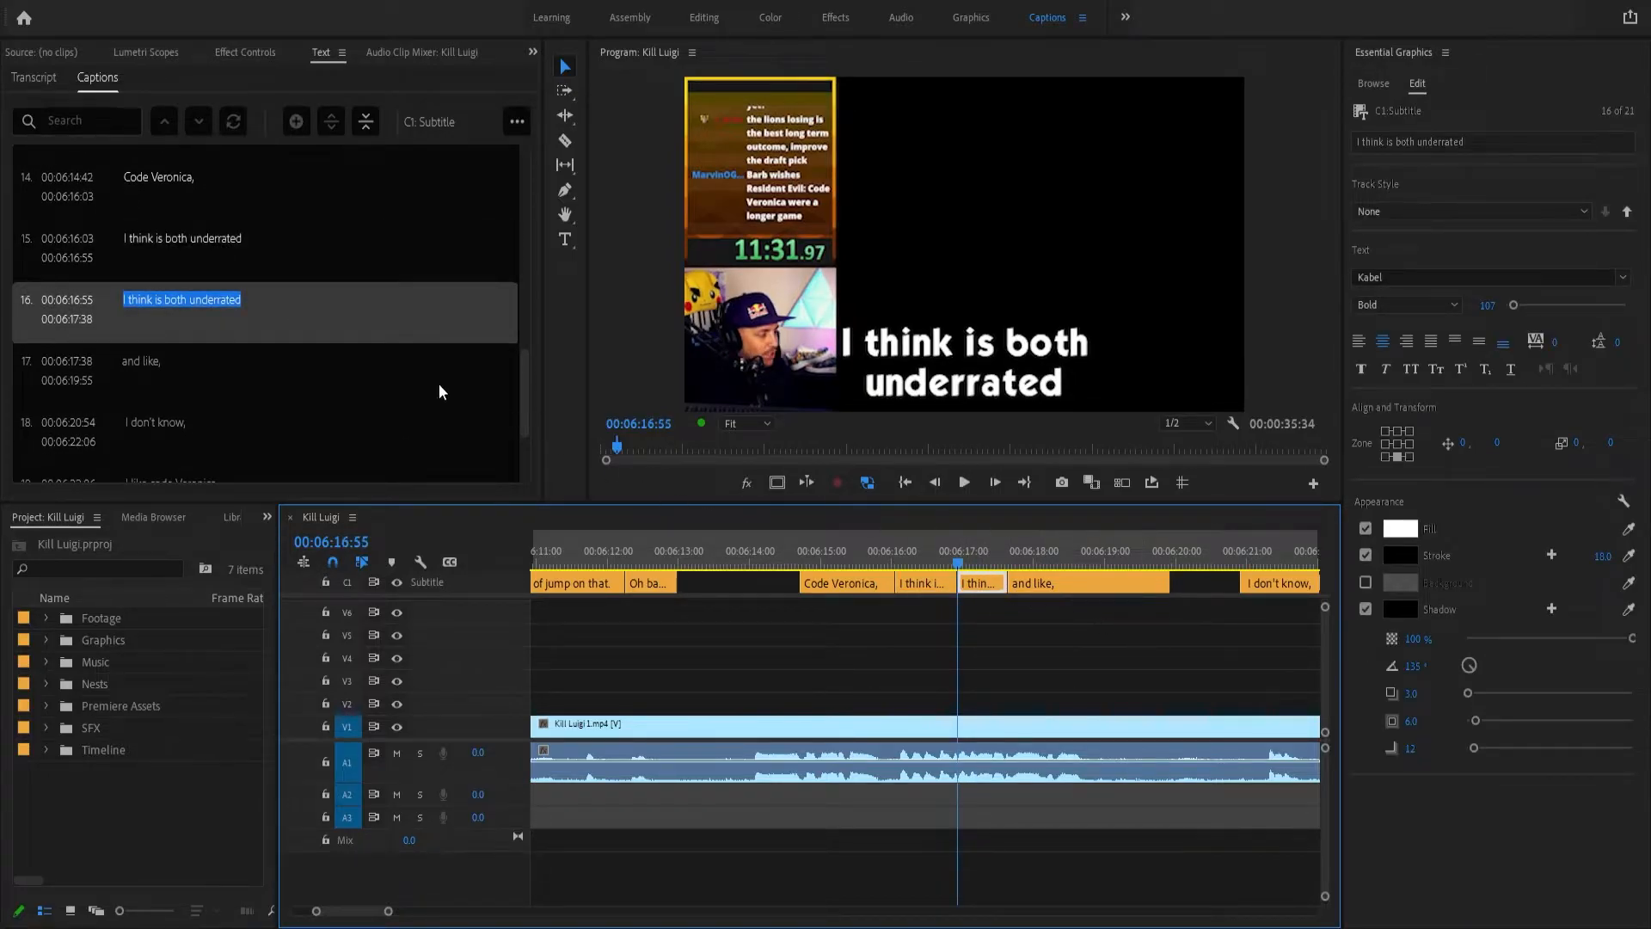
- Edit the two split captions so the first reads "I think is both" and the second "underrated"
left_click(190, 317)
double_click(190, 316)
left_click_drag(196, 287, 130, 287)
key("BackSpace")
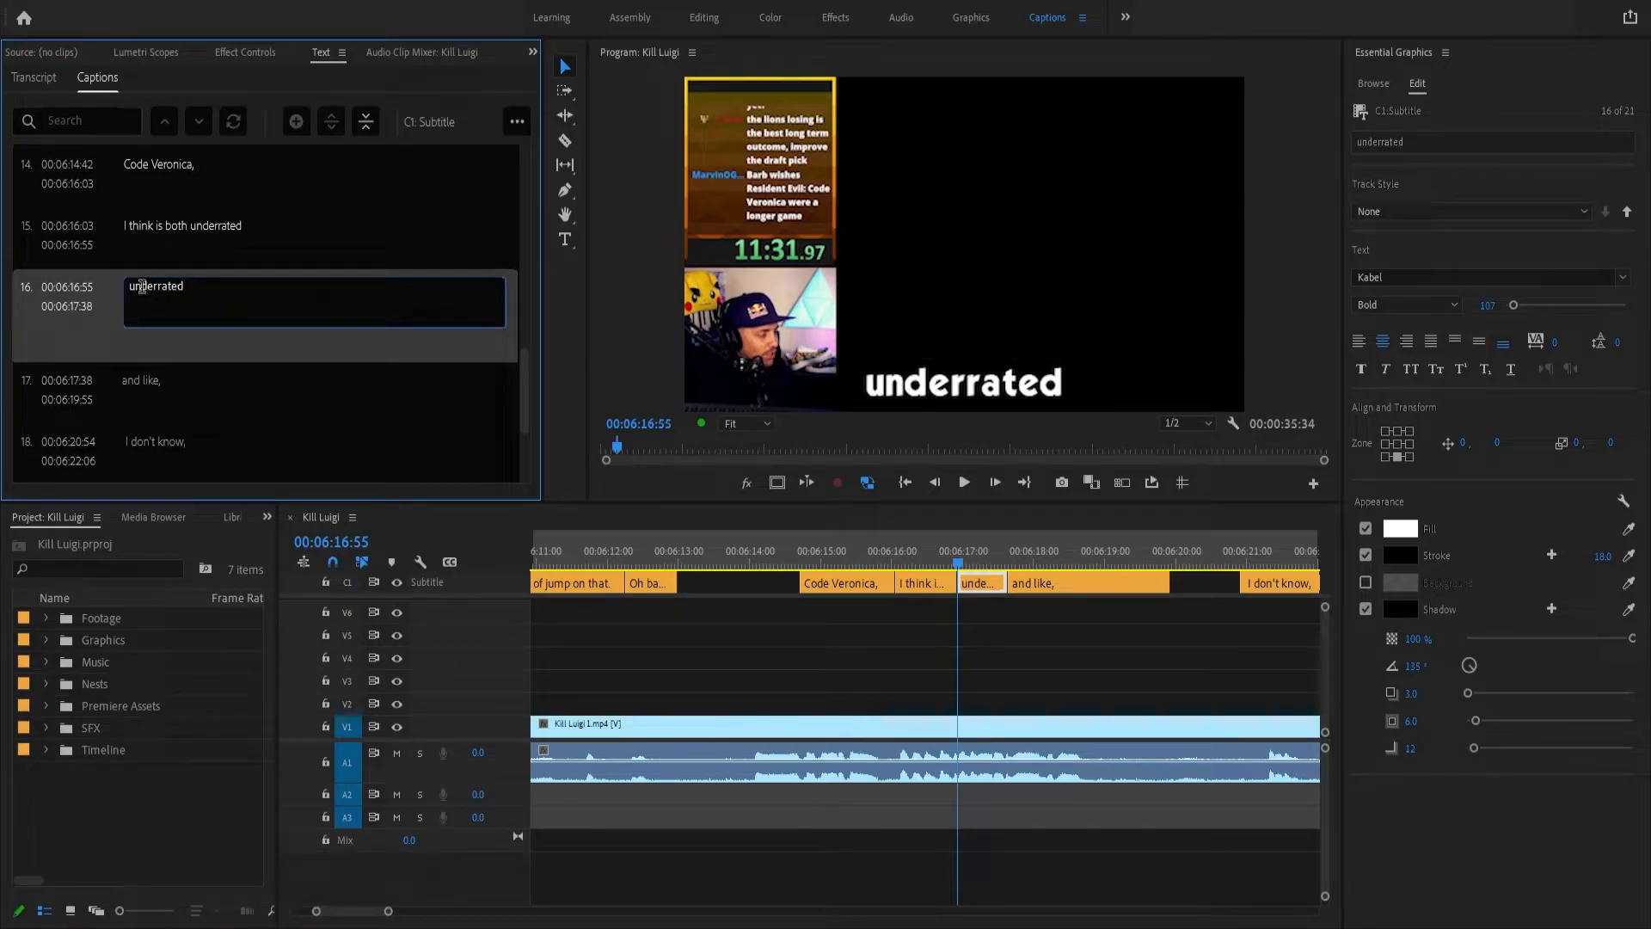
double_click(200, 232)
left_click_drag(277, 280, 197, 290)
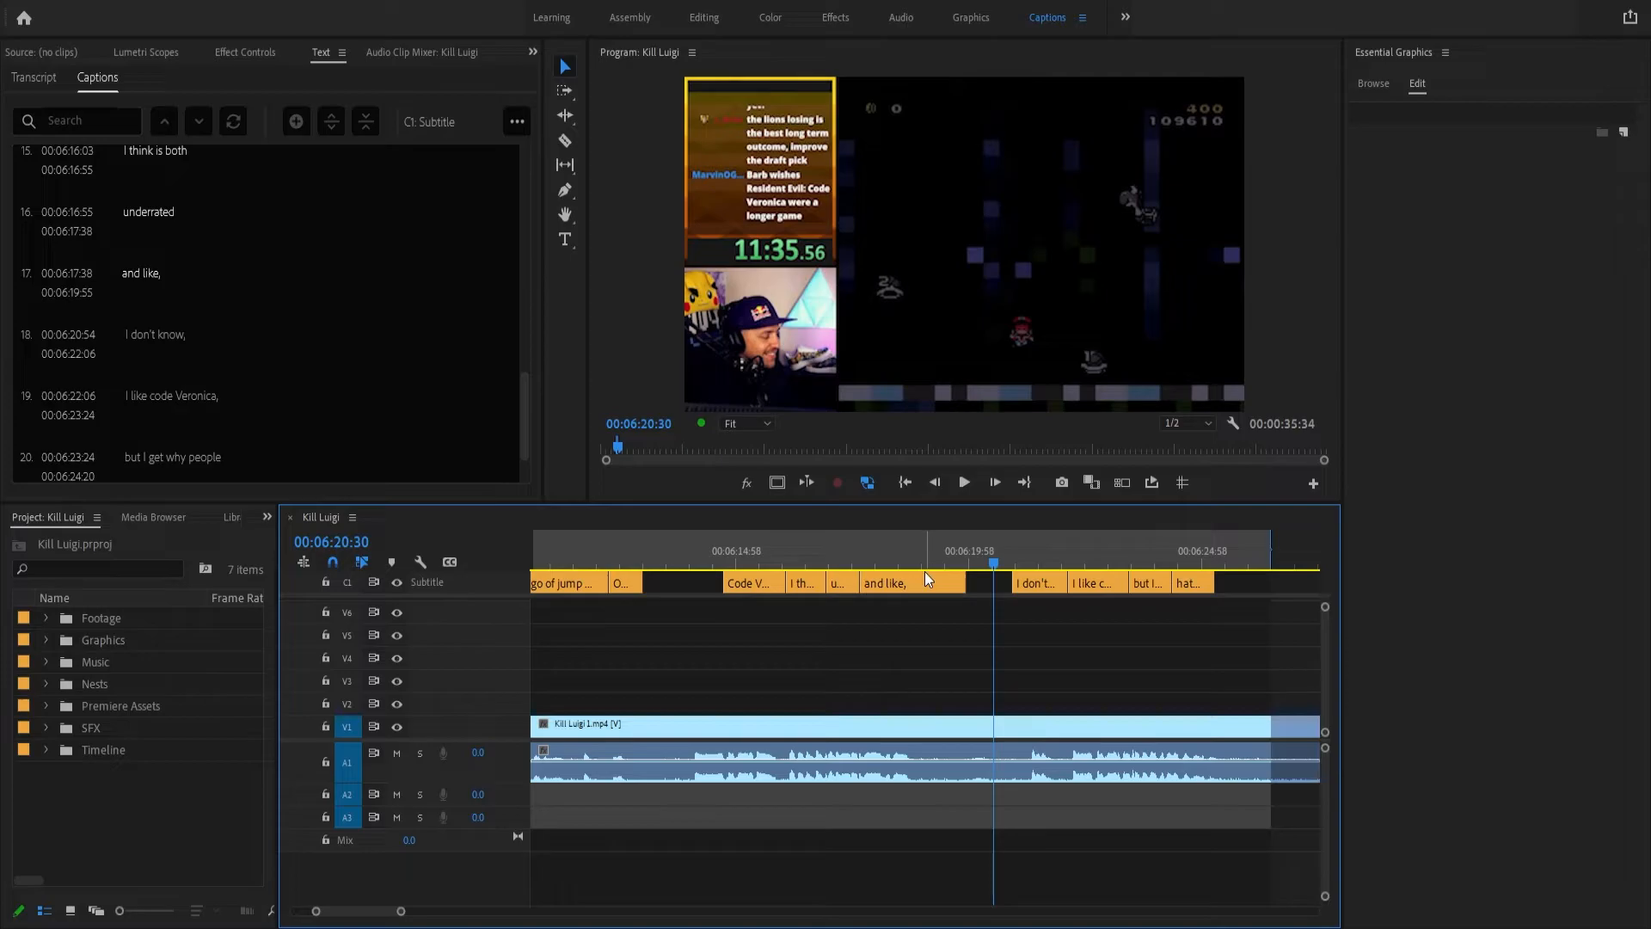
- Trim the end of the "and like," caption to 00:06:18:50, where the speech stops
left_click_drag(886, 564, 918, 565)
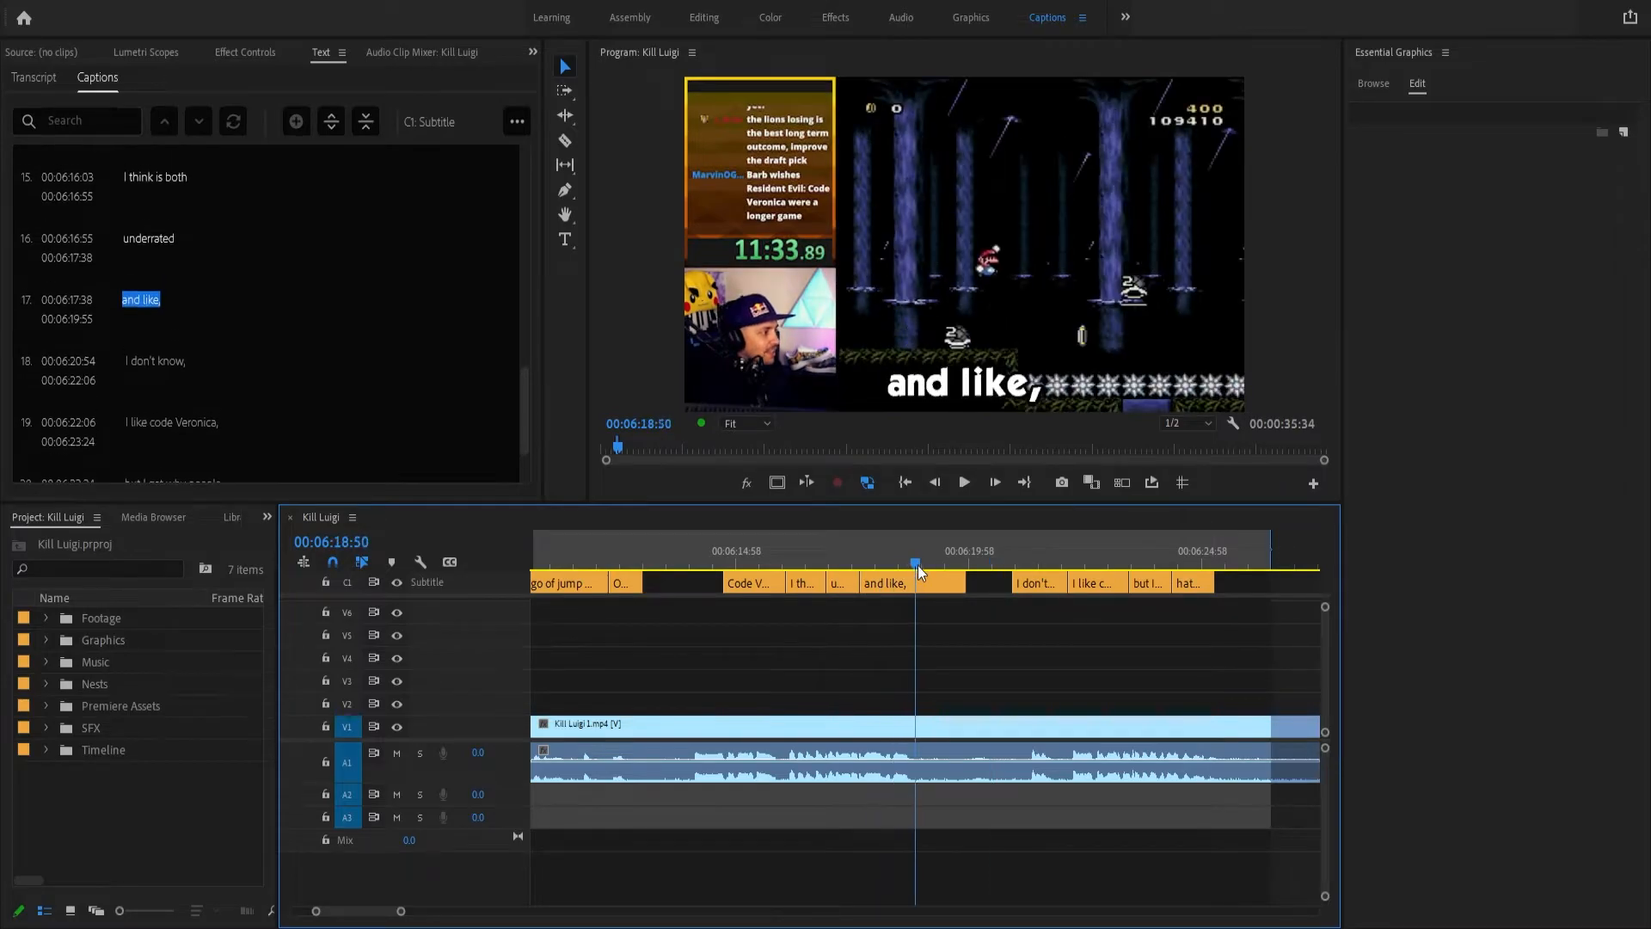
left_click(924, 583)
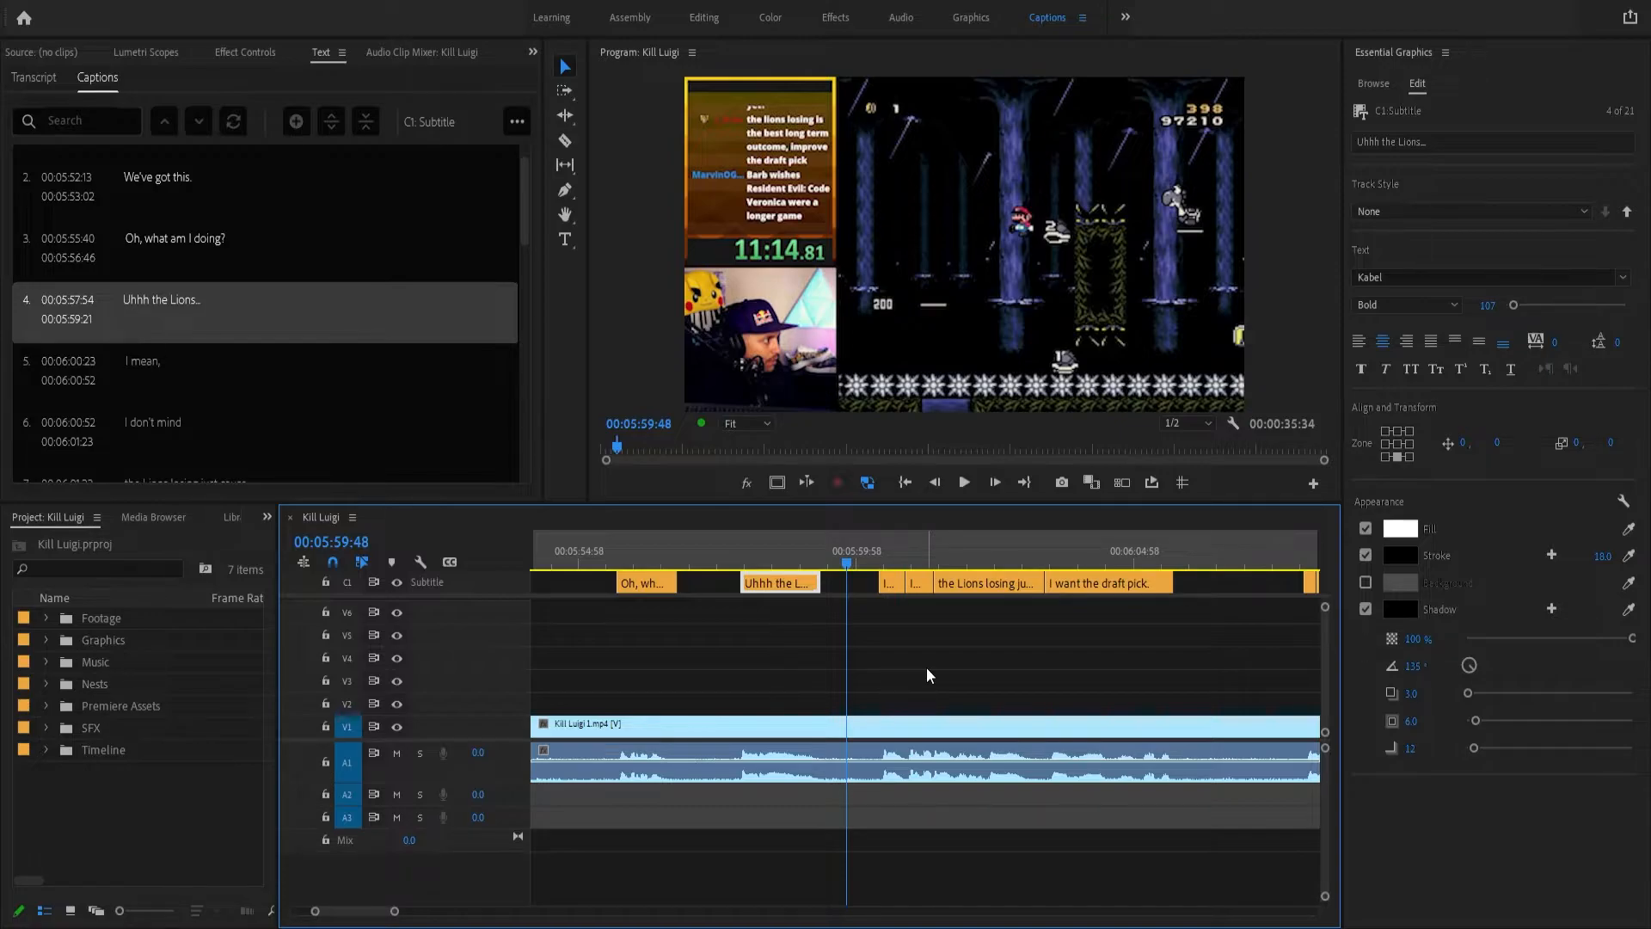
- Use the Rolling Edit tool on the cut between "the Lions losing just cause" and "I want the draft pick.", return to the Selection tool and save
left_click(926, 667)
key("minus")
scroll(998, 662, "down", 3)
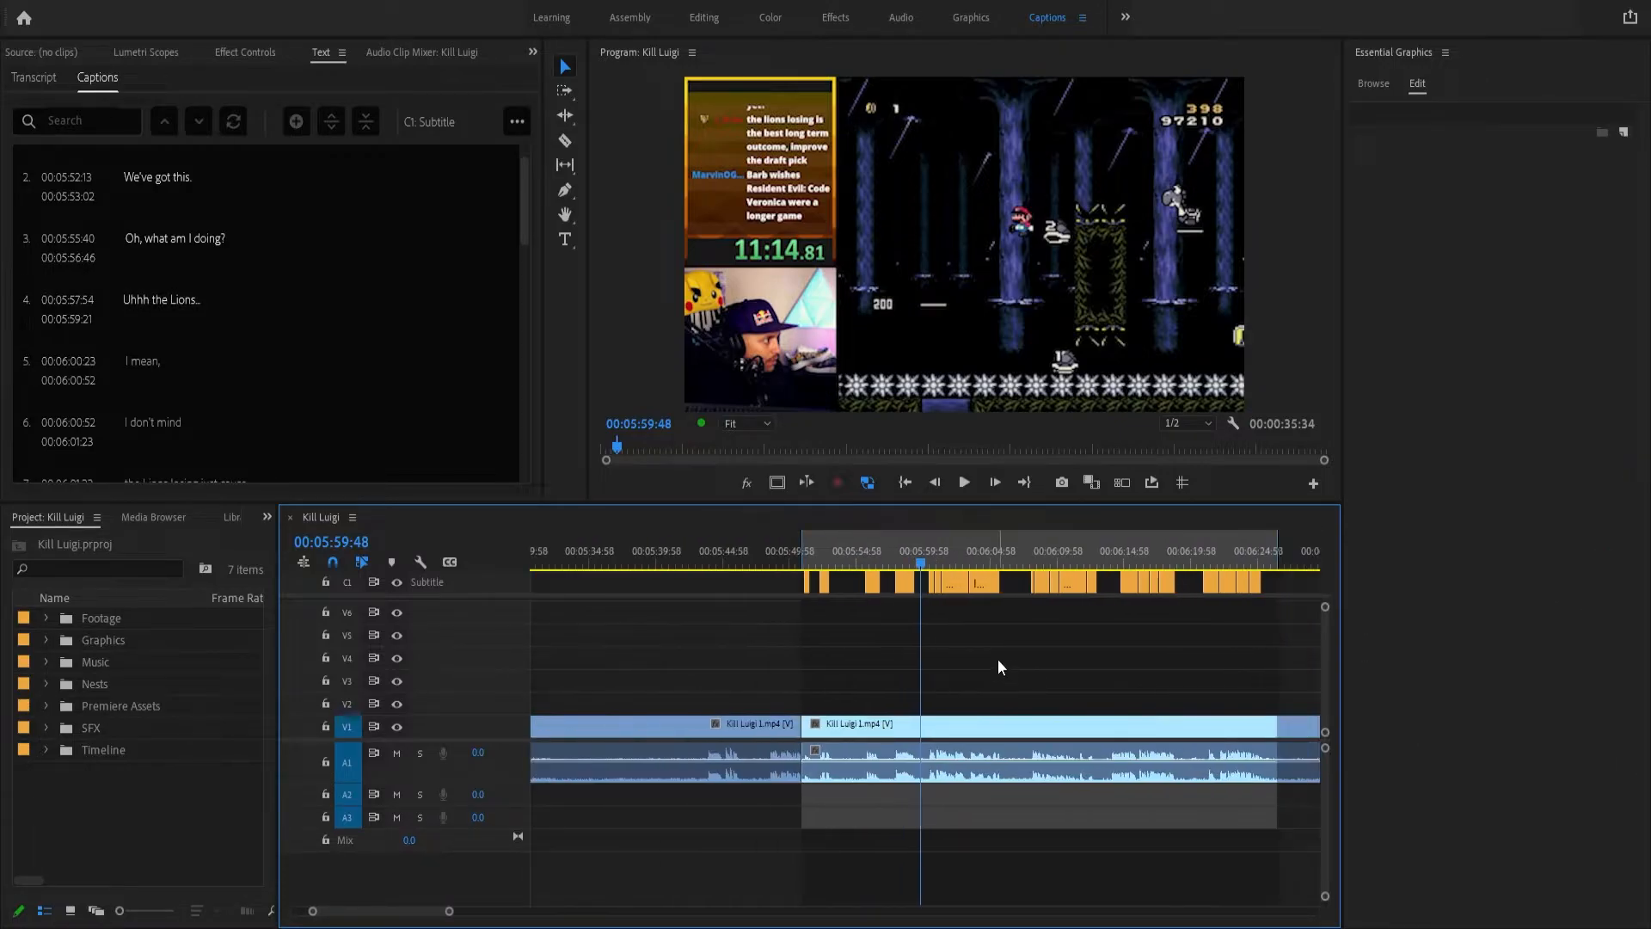
scroll(863, 650, "down", 4)
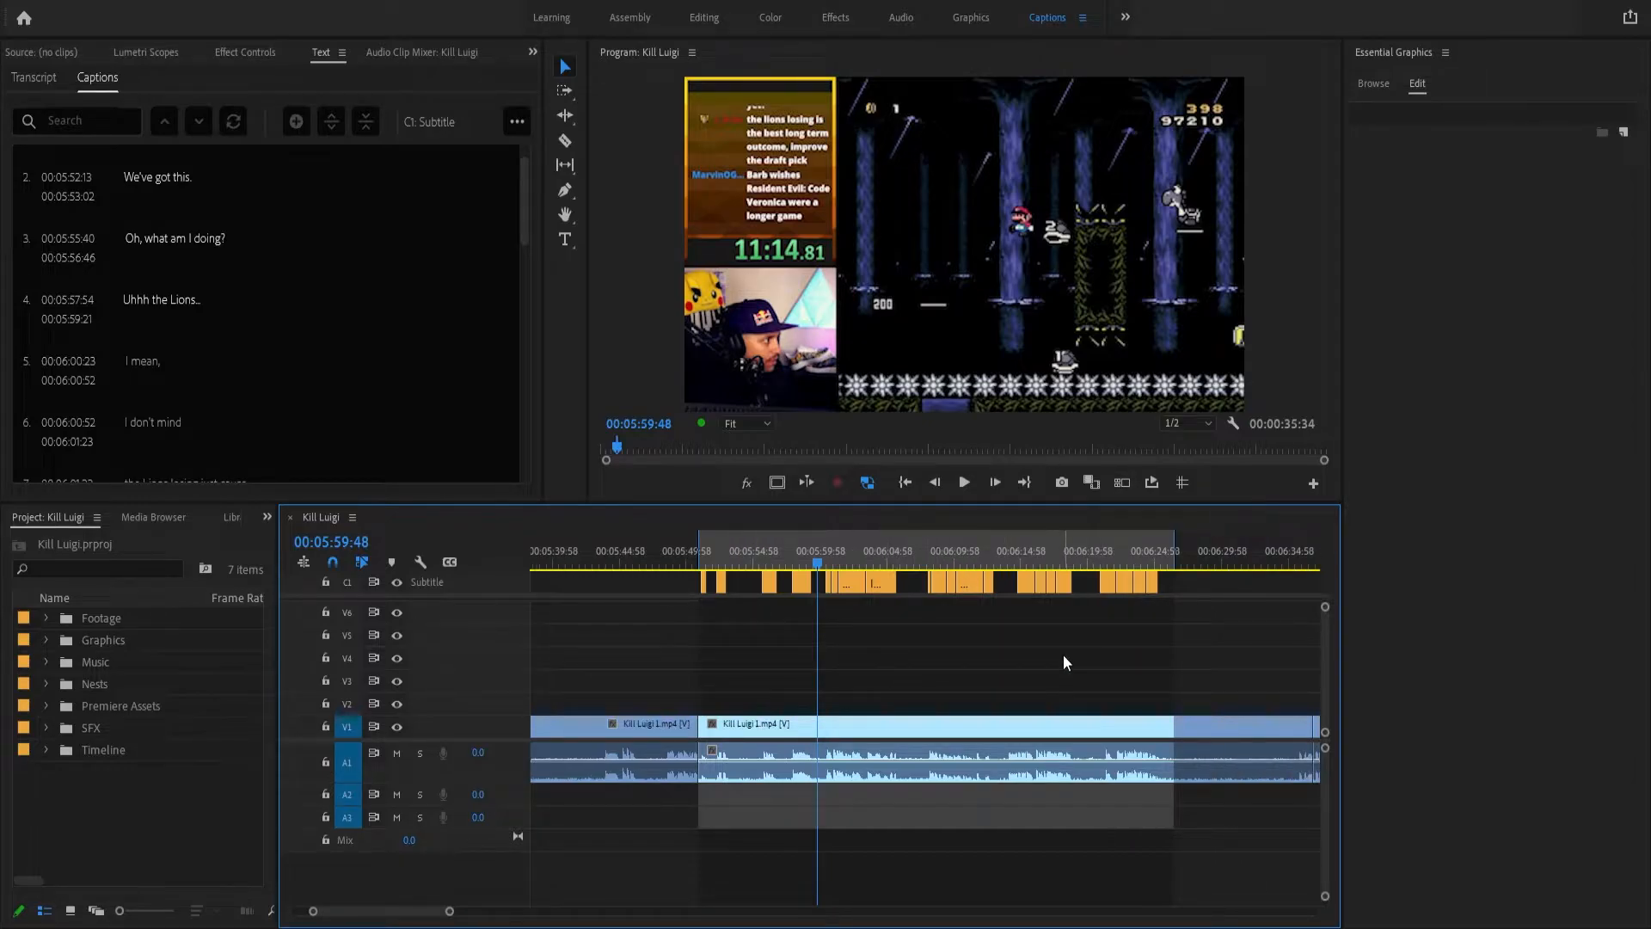
key("equal")
key("equal")
left_click(564, 115)
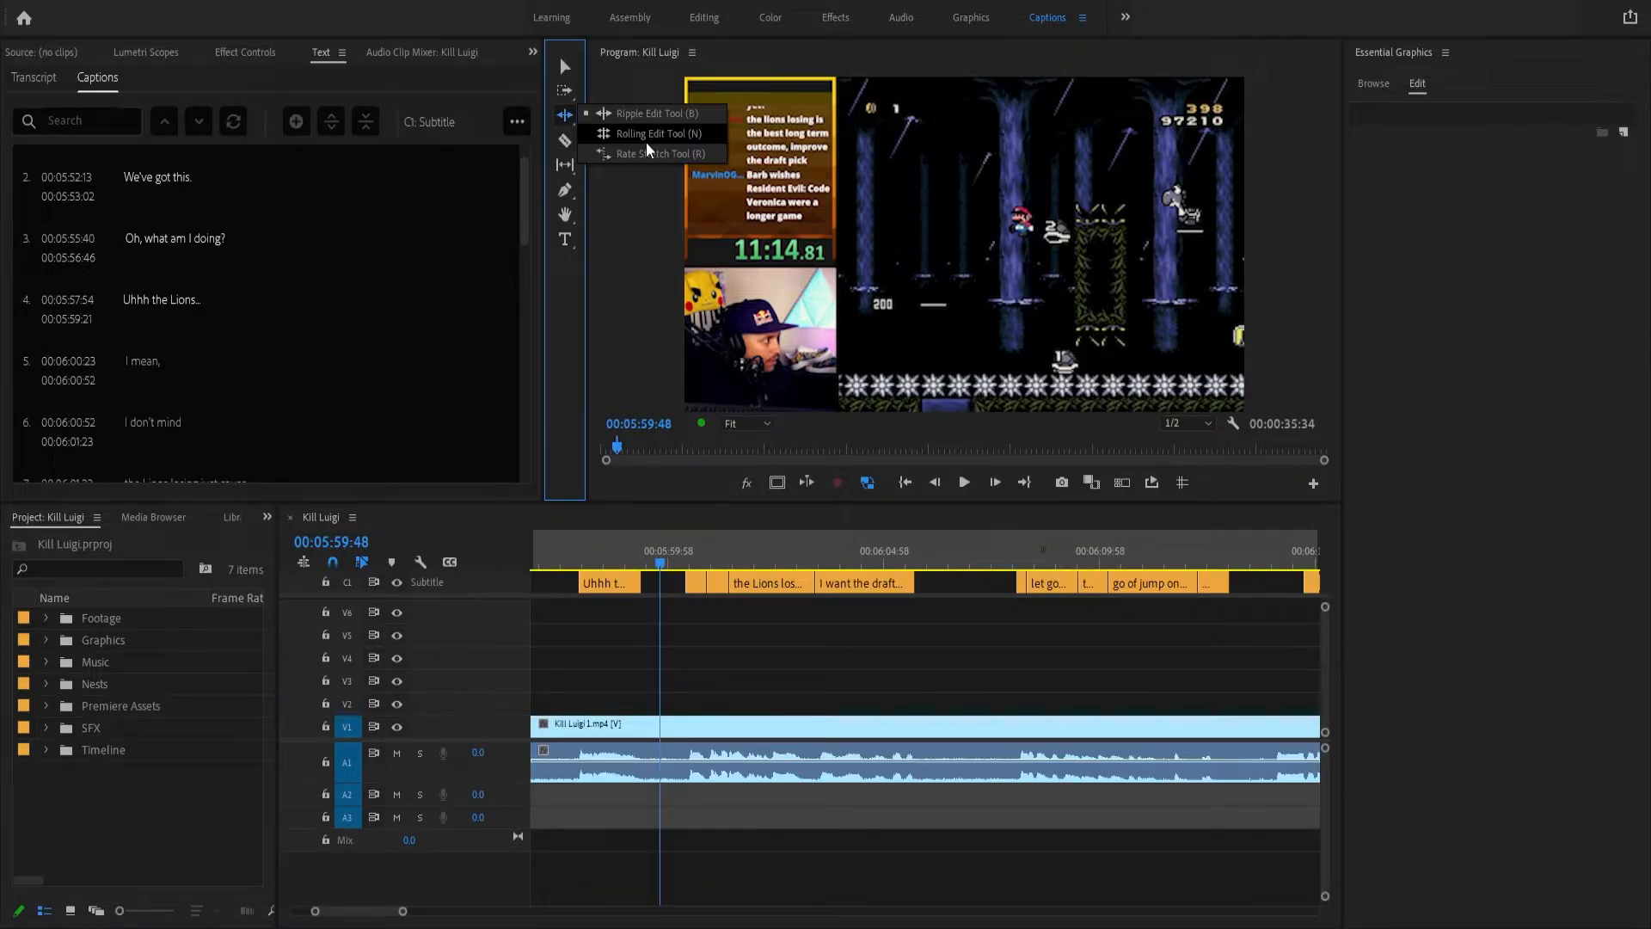
left_click(602, 135)
scroll(852, 654, "up", 5)
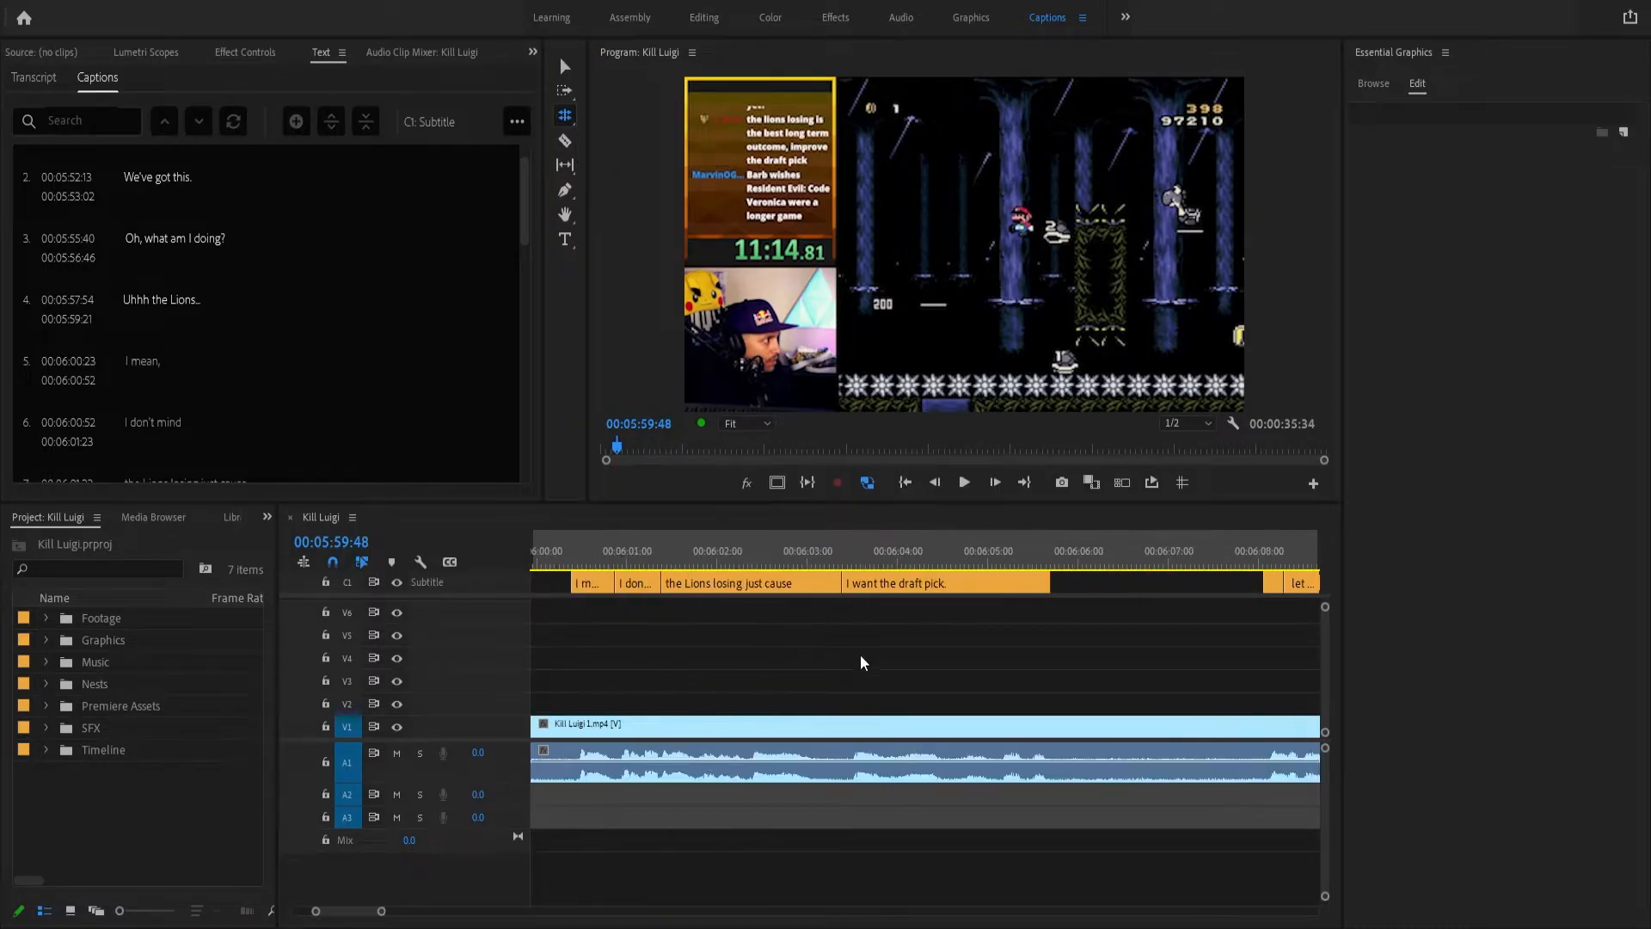
scroll(885, 649, "down", 3)
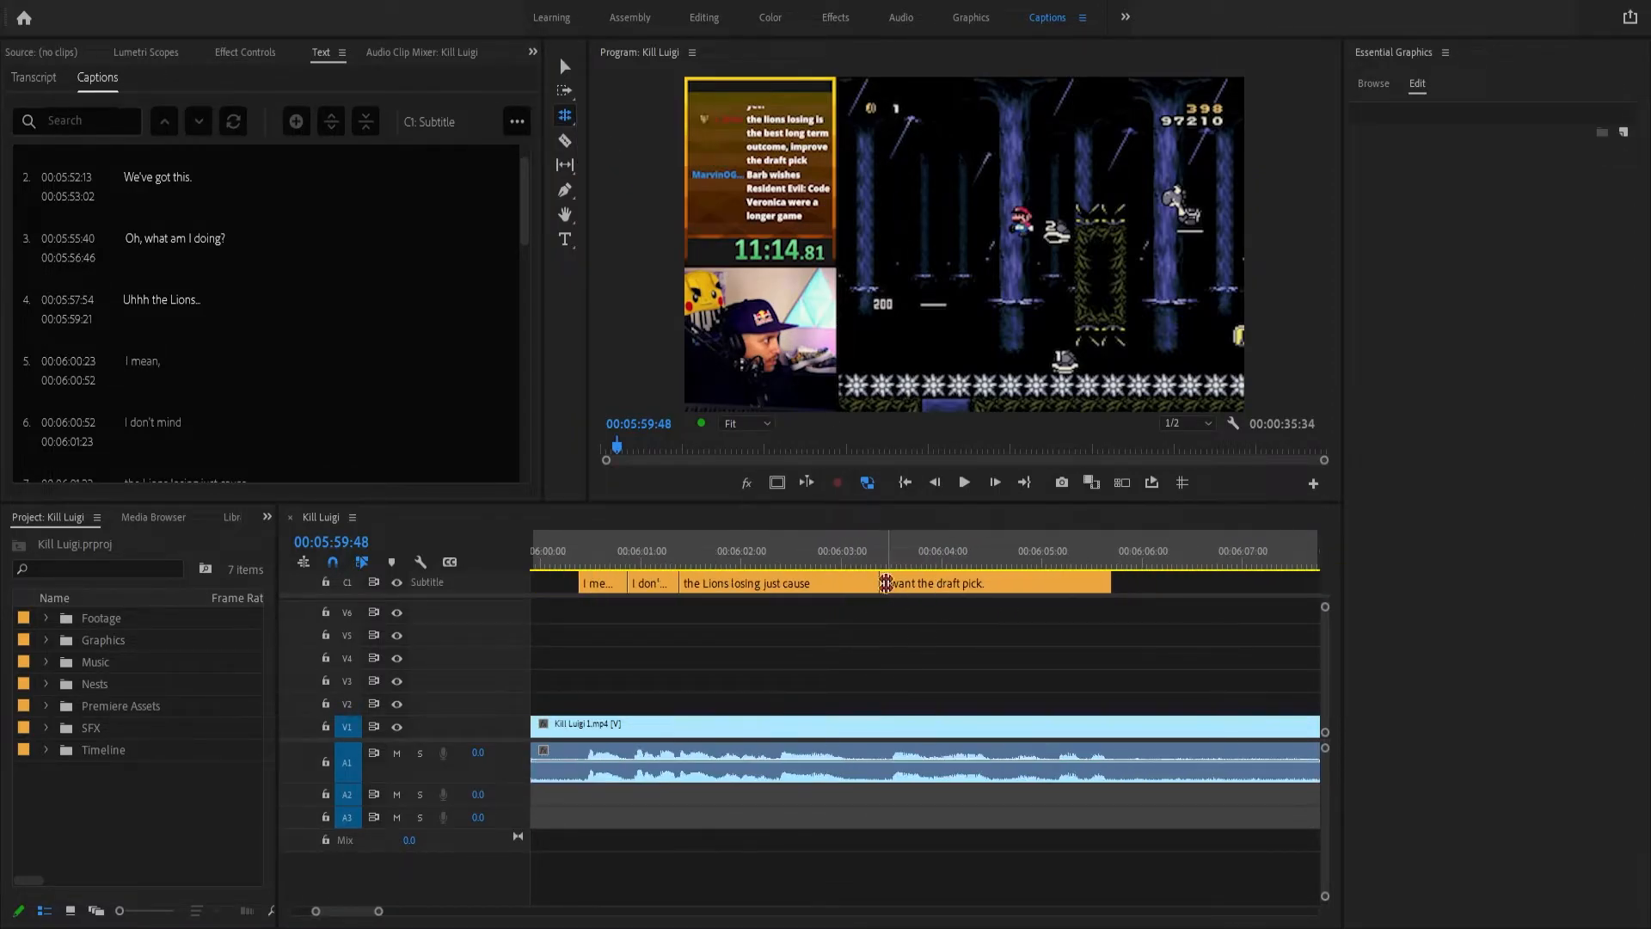
left_click(879, 583)
mouse_move(880, 584)
left_mouse_down()
mouse_move(791, 585)
mouse_move(1005, 589)
mouse_move(880, 588)
left_mouse_up()
key("v")
key("ctrl+s")
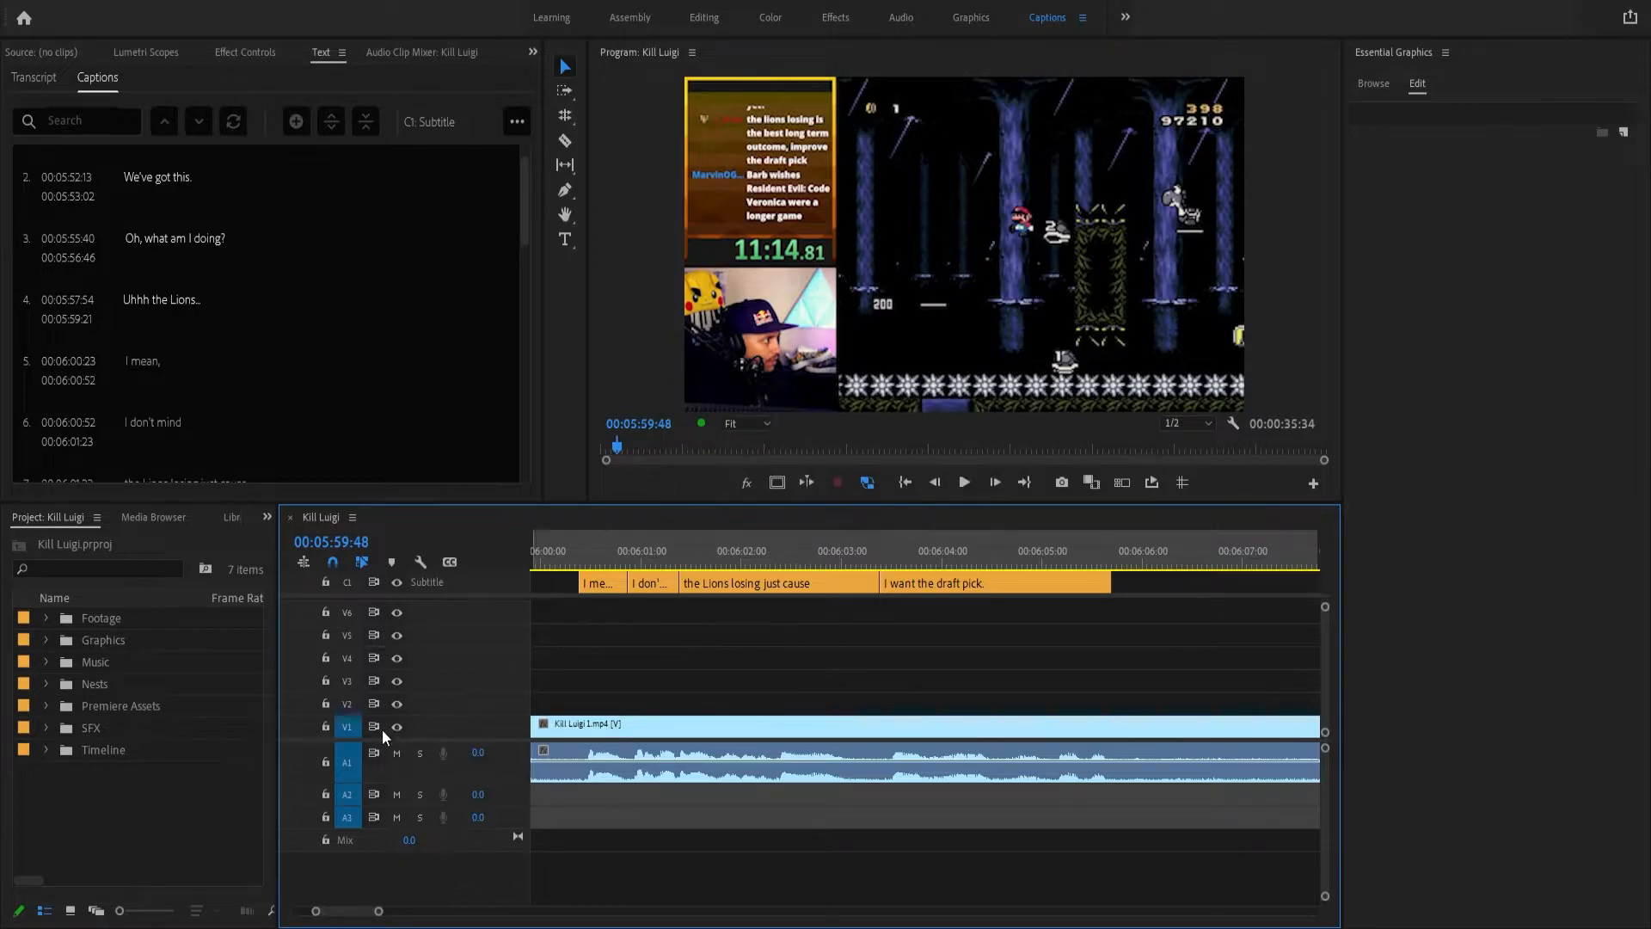
- Hide all video tracks, V1 to V6, and scrub through the captions on their own
left_click(396, 727)
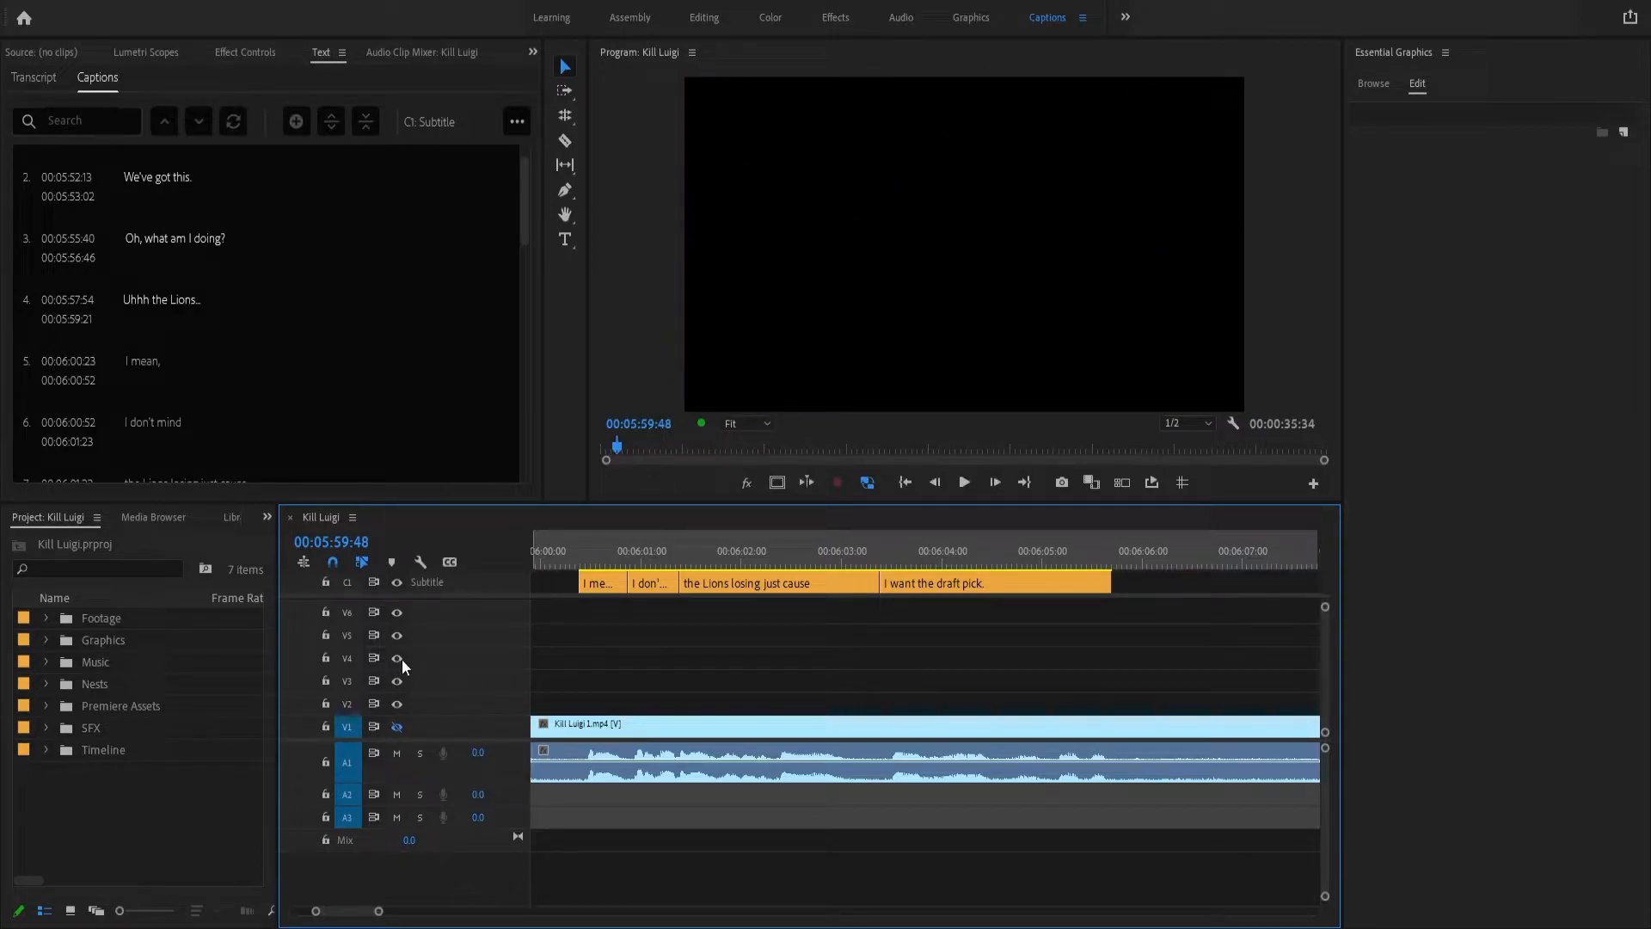
scroll(733, 674, "down", 10)
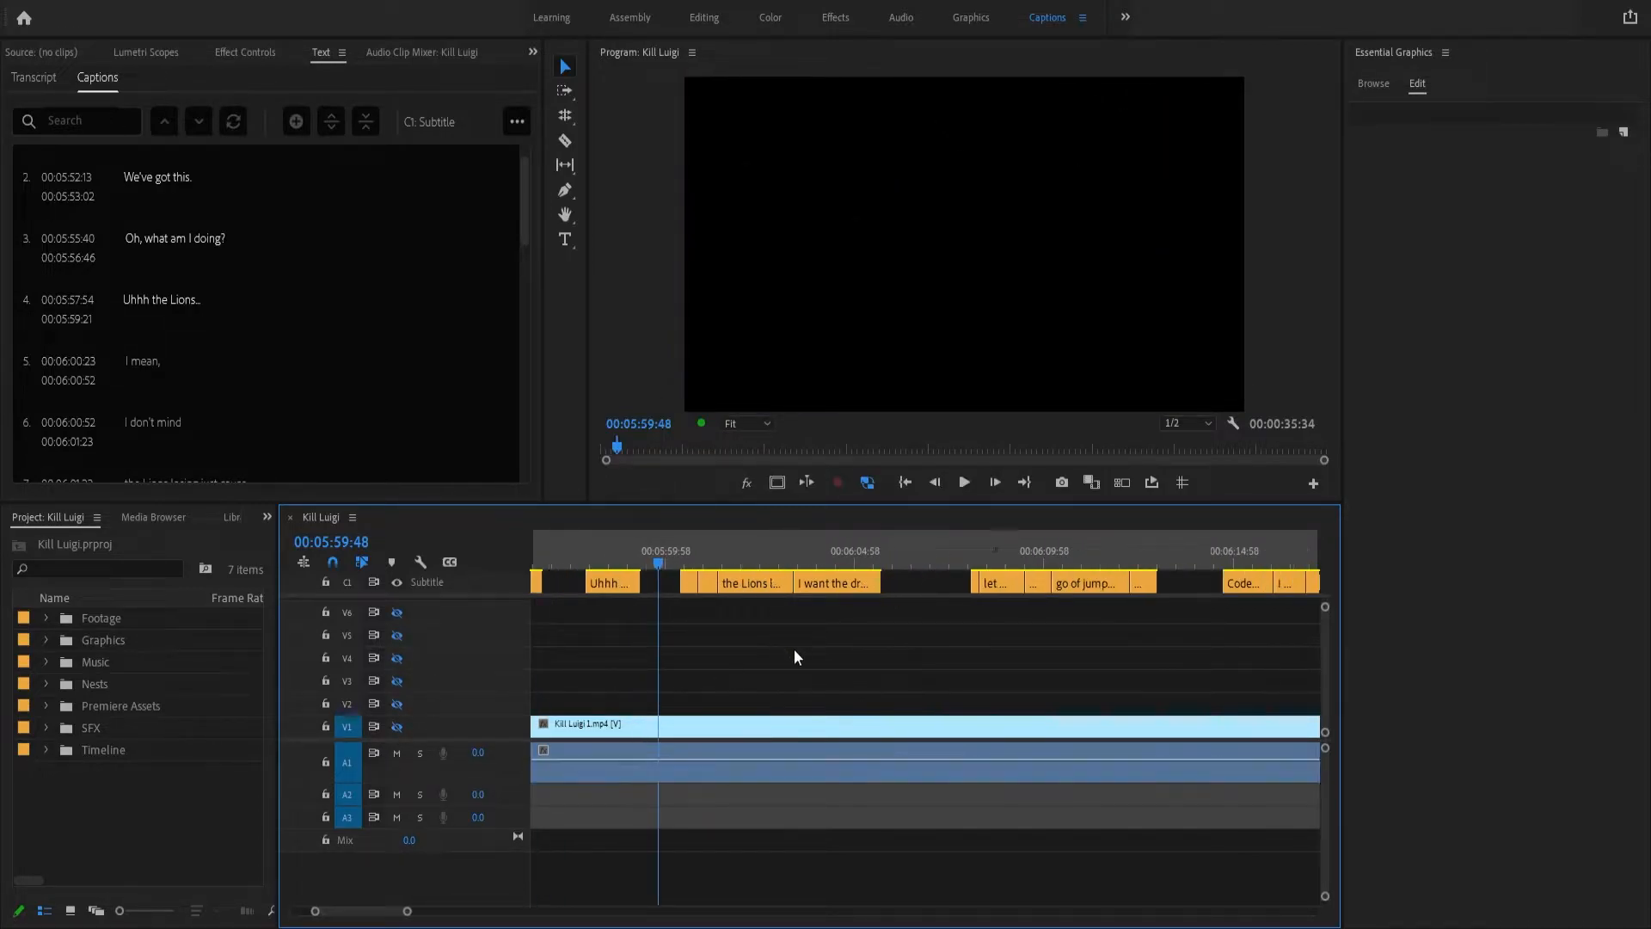
left_click(703, 558)
left_click_drag(705, 563, 847, 583)
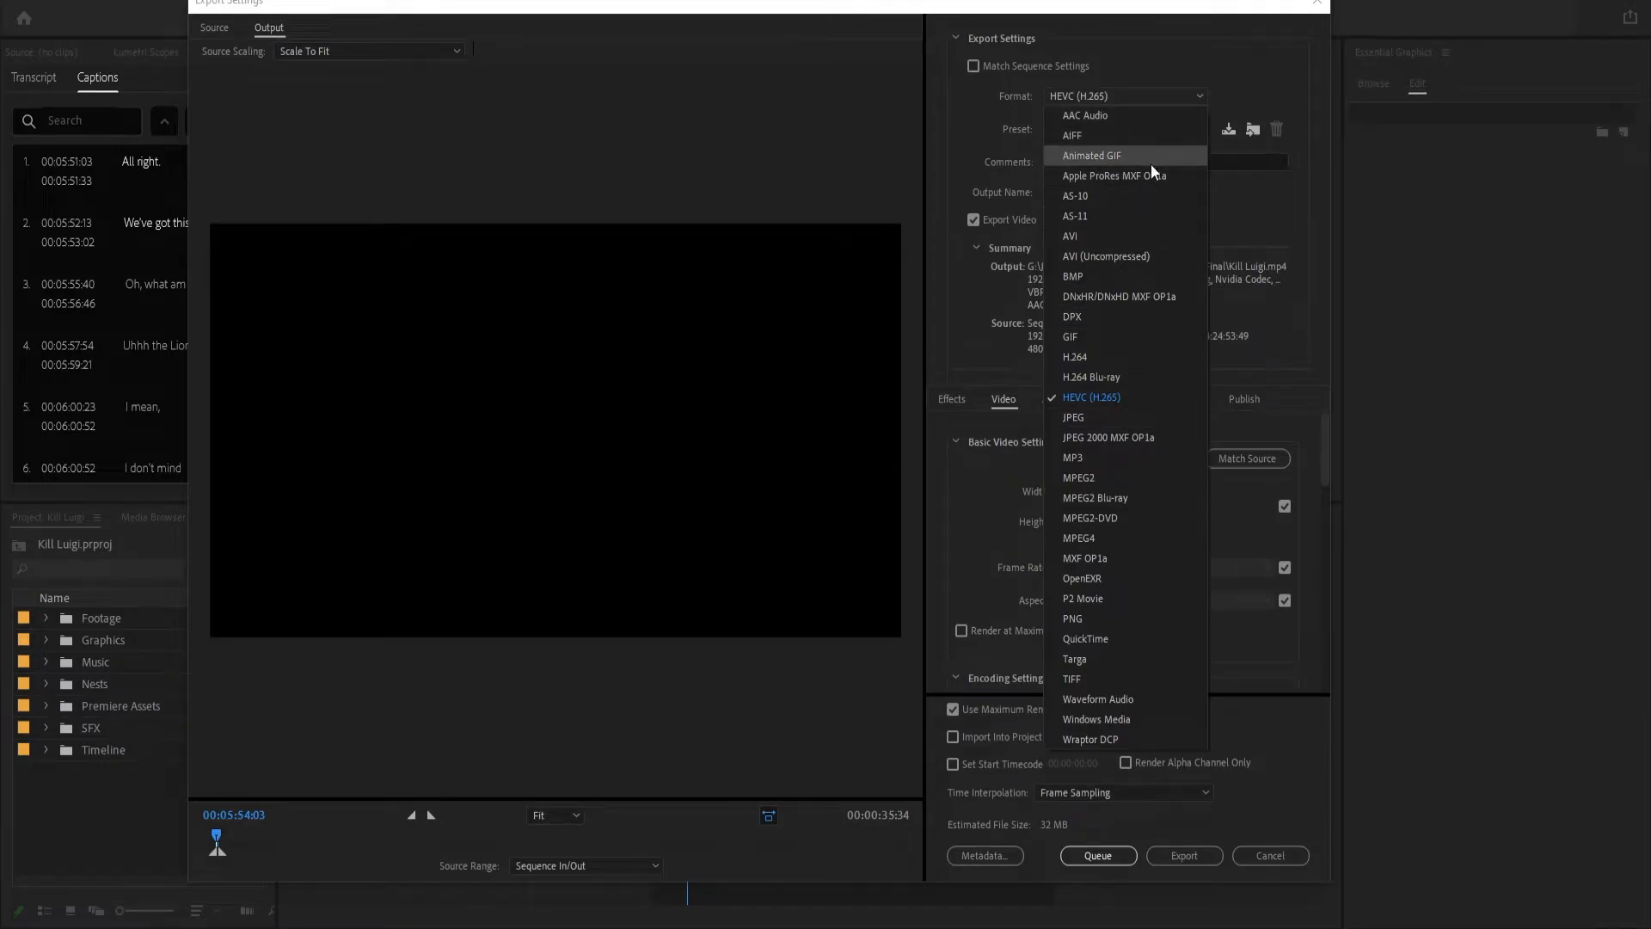
- Set the export format to QuickTime with the GoPro CineForm RGB 12-bit with alpha preset, and change the video codec to Animation
left_click(1139, 642)
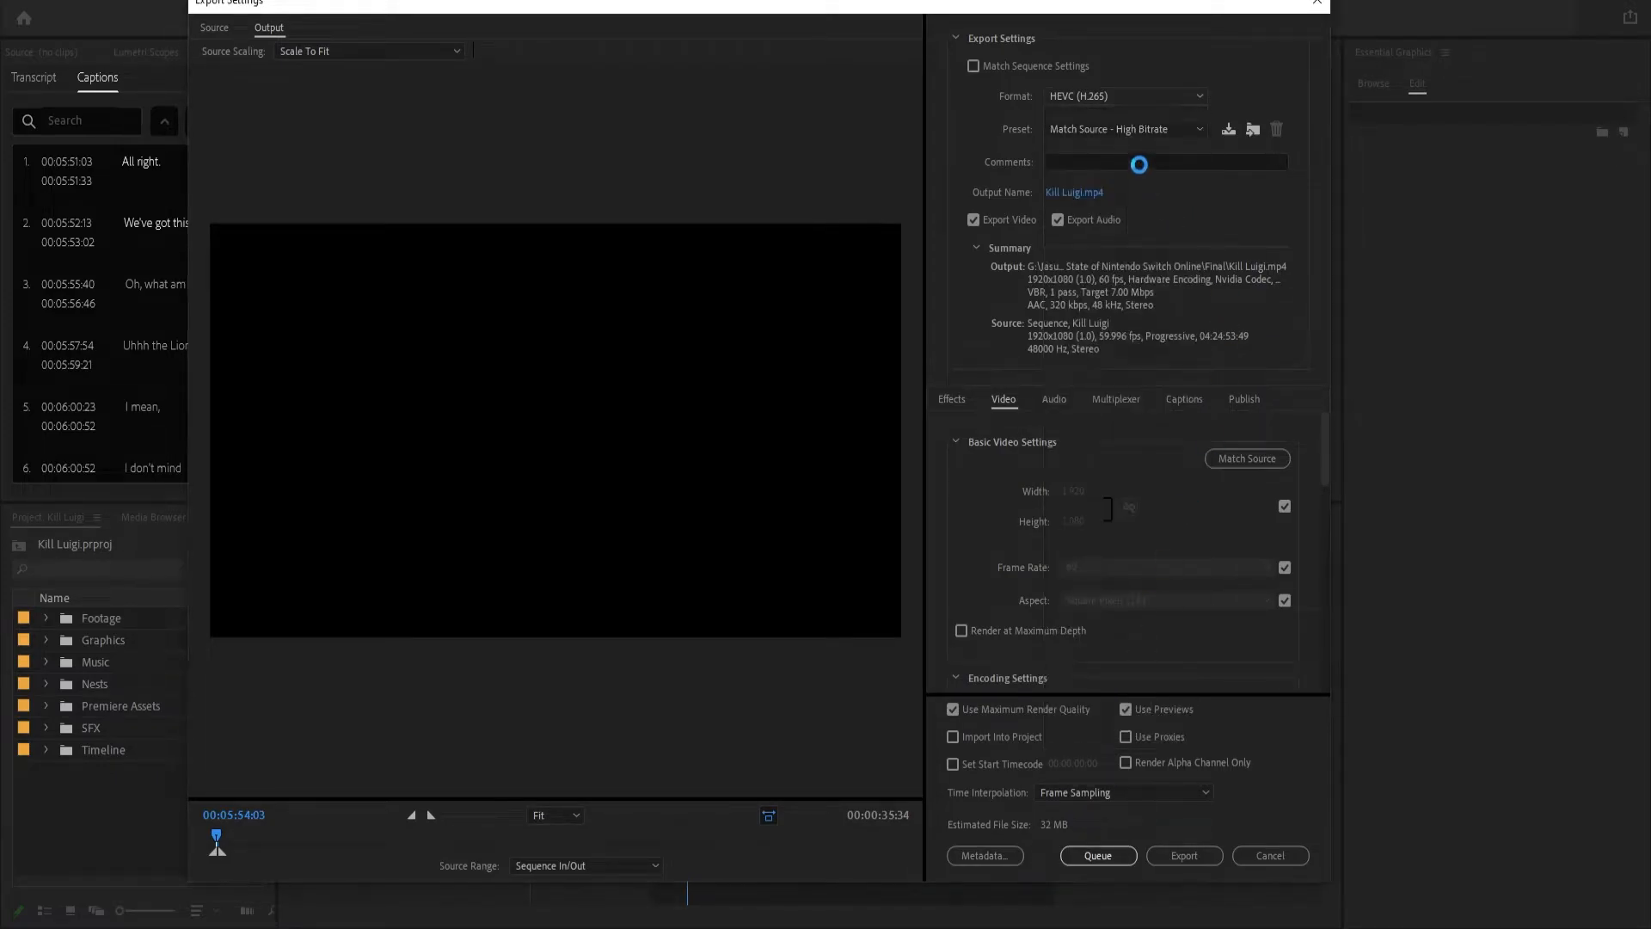
left_click(1135, 129)
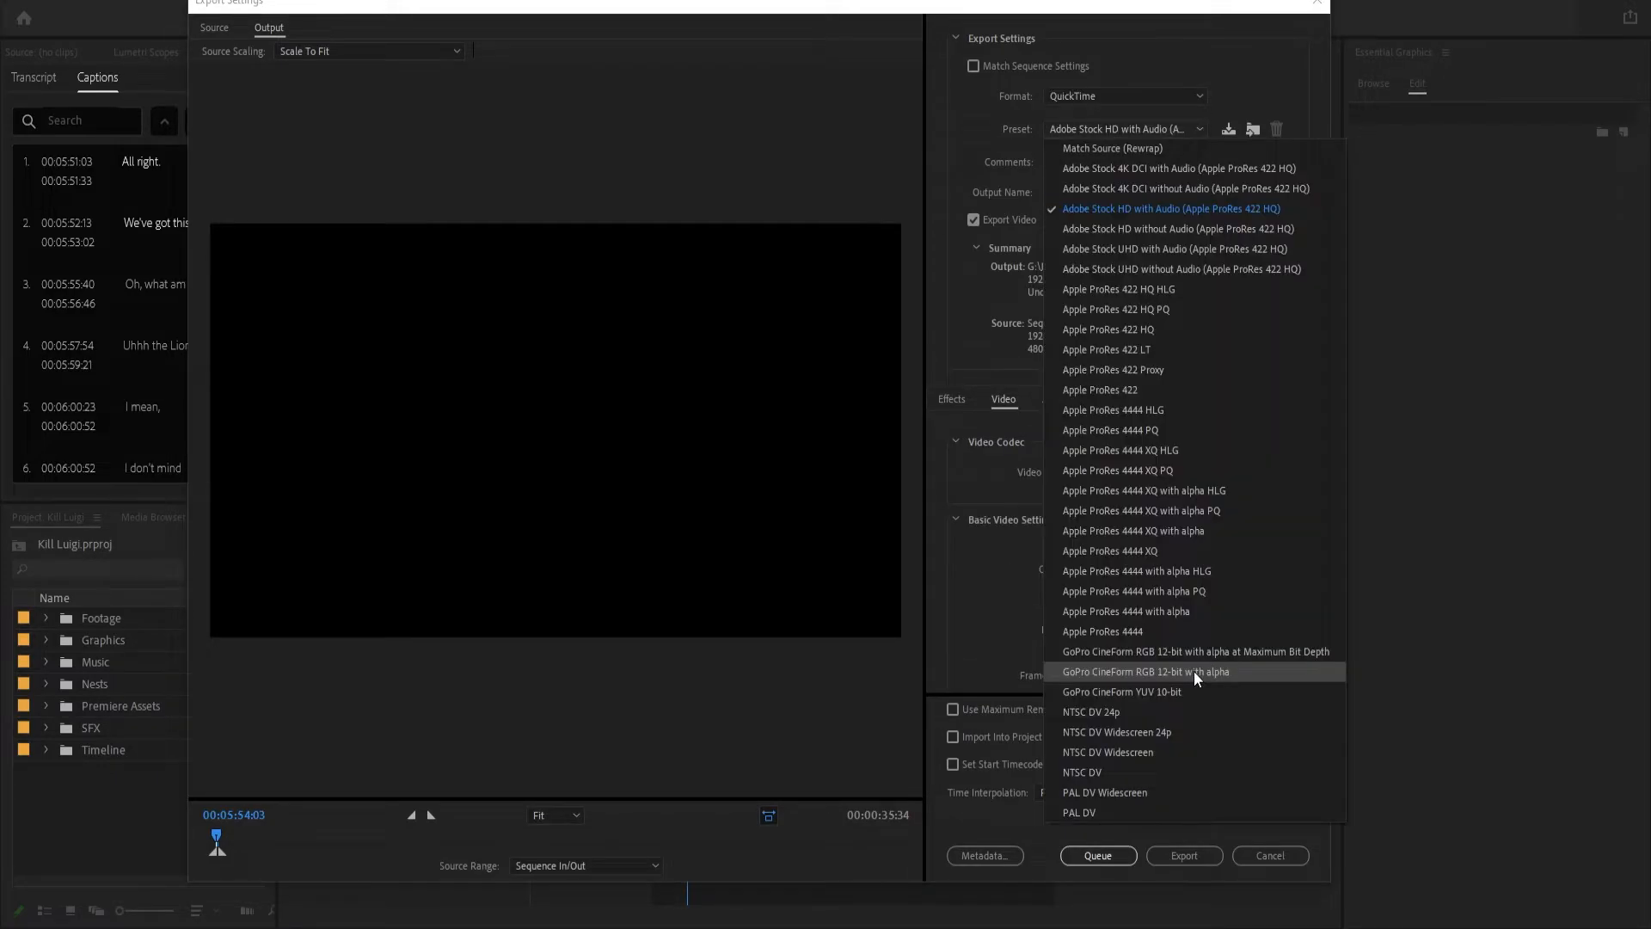
left_click(1264, 673)
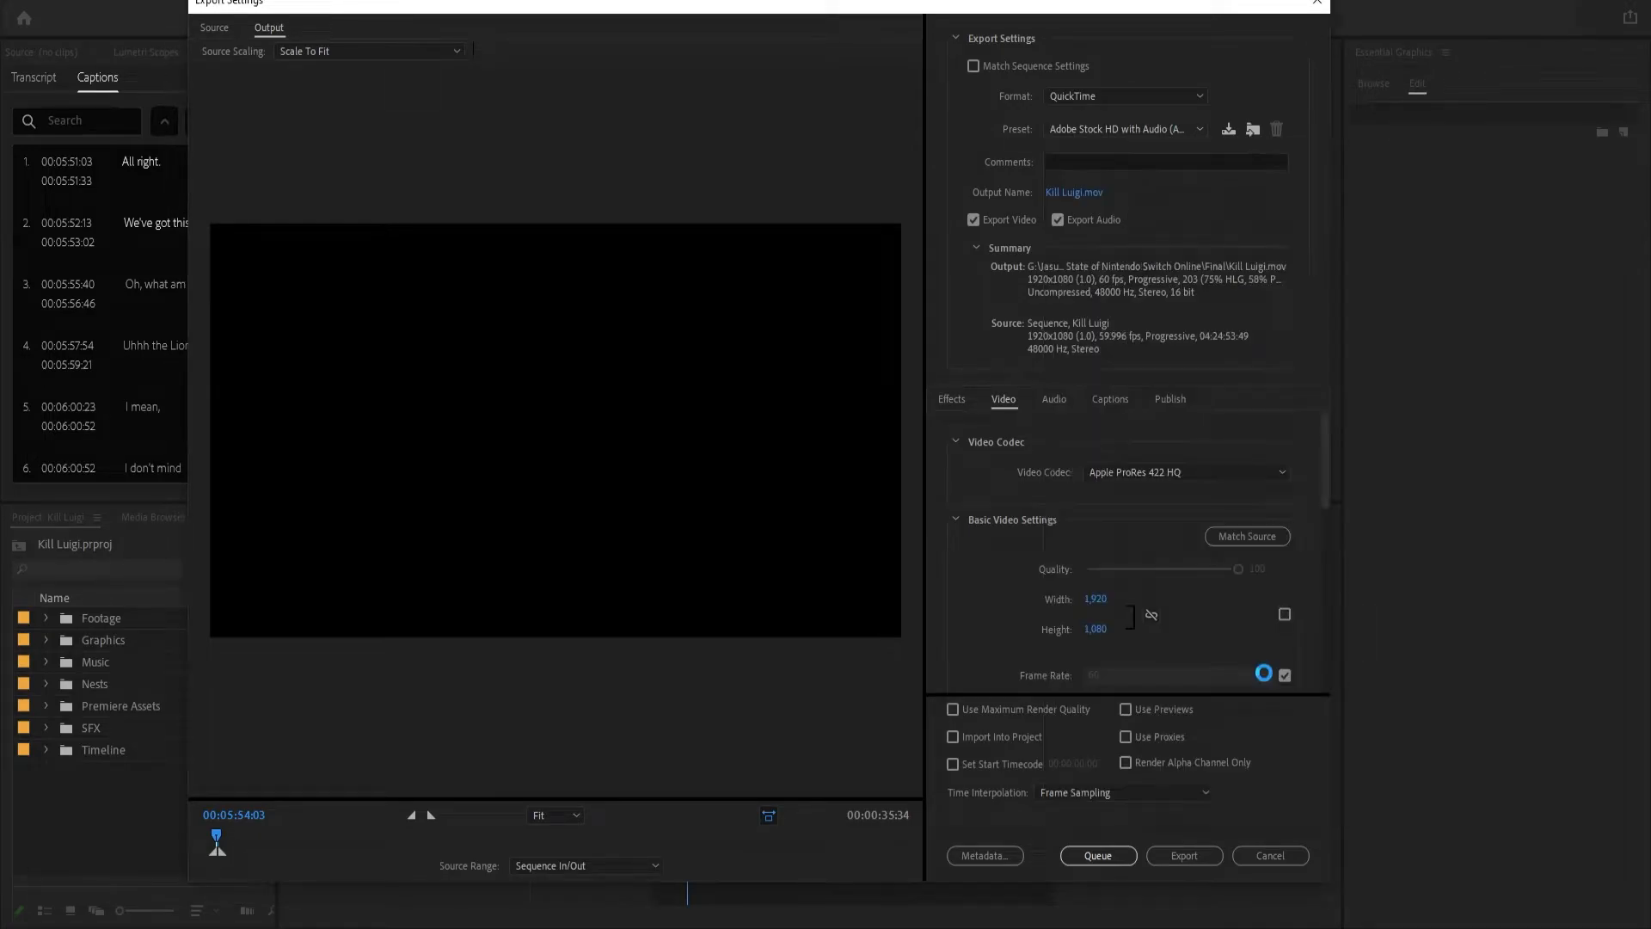
left_click(1247, 471)
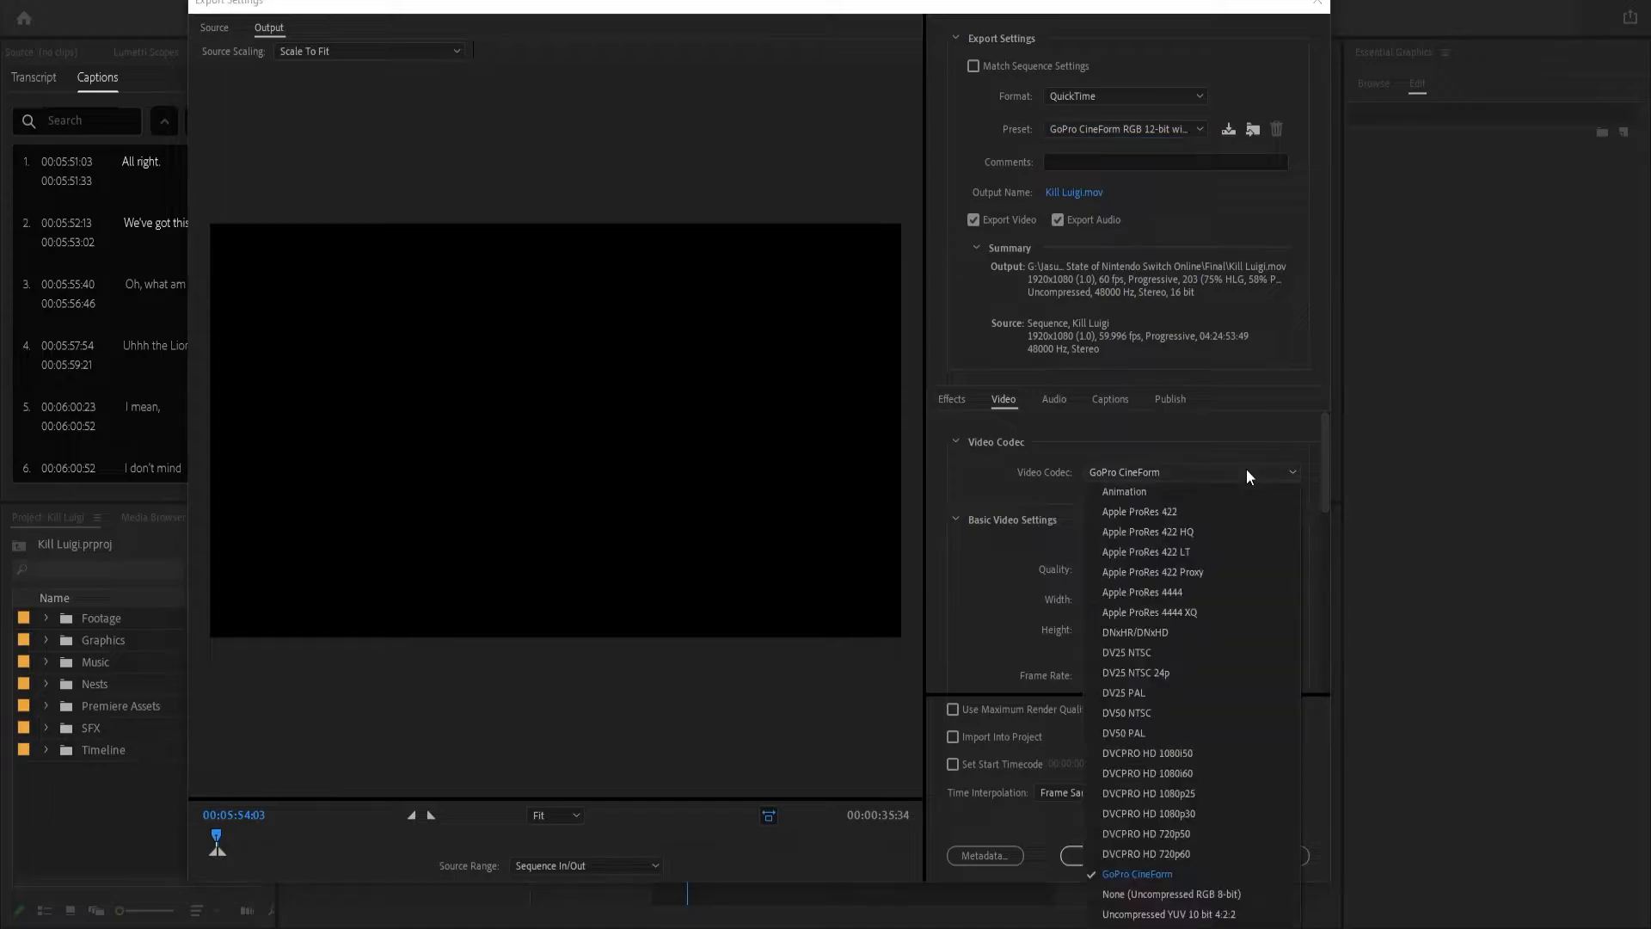
left_click(1164, 494)
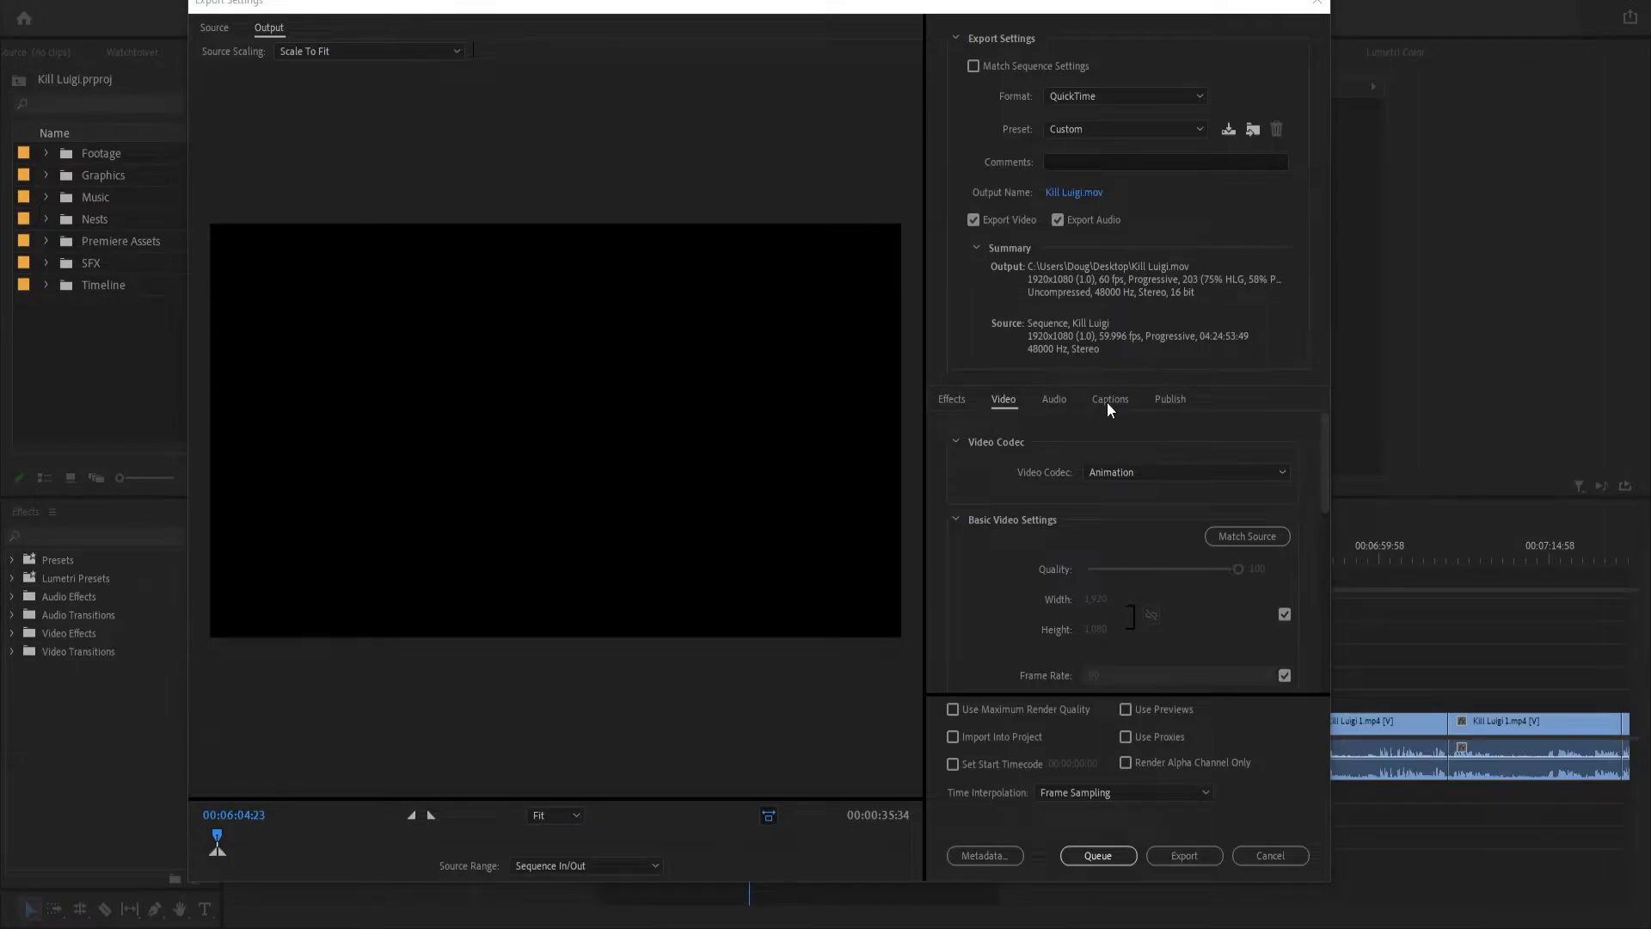
- Set the caption export option to Burn Captions Into Video and export Kill Luigi.mov
left_click(1109, 400)
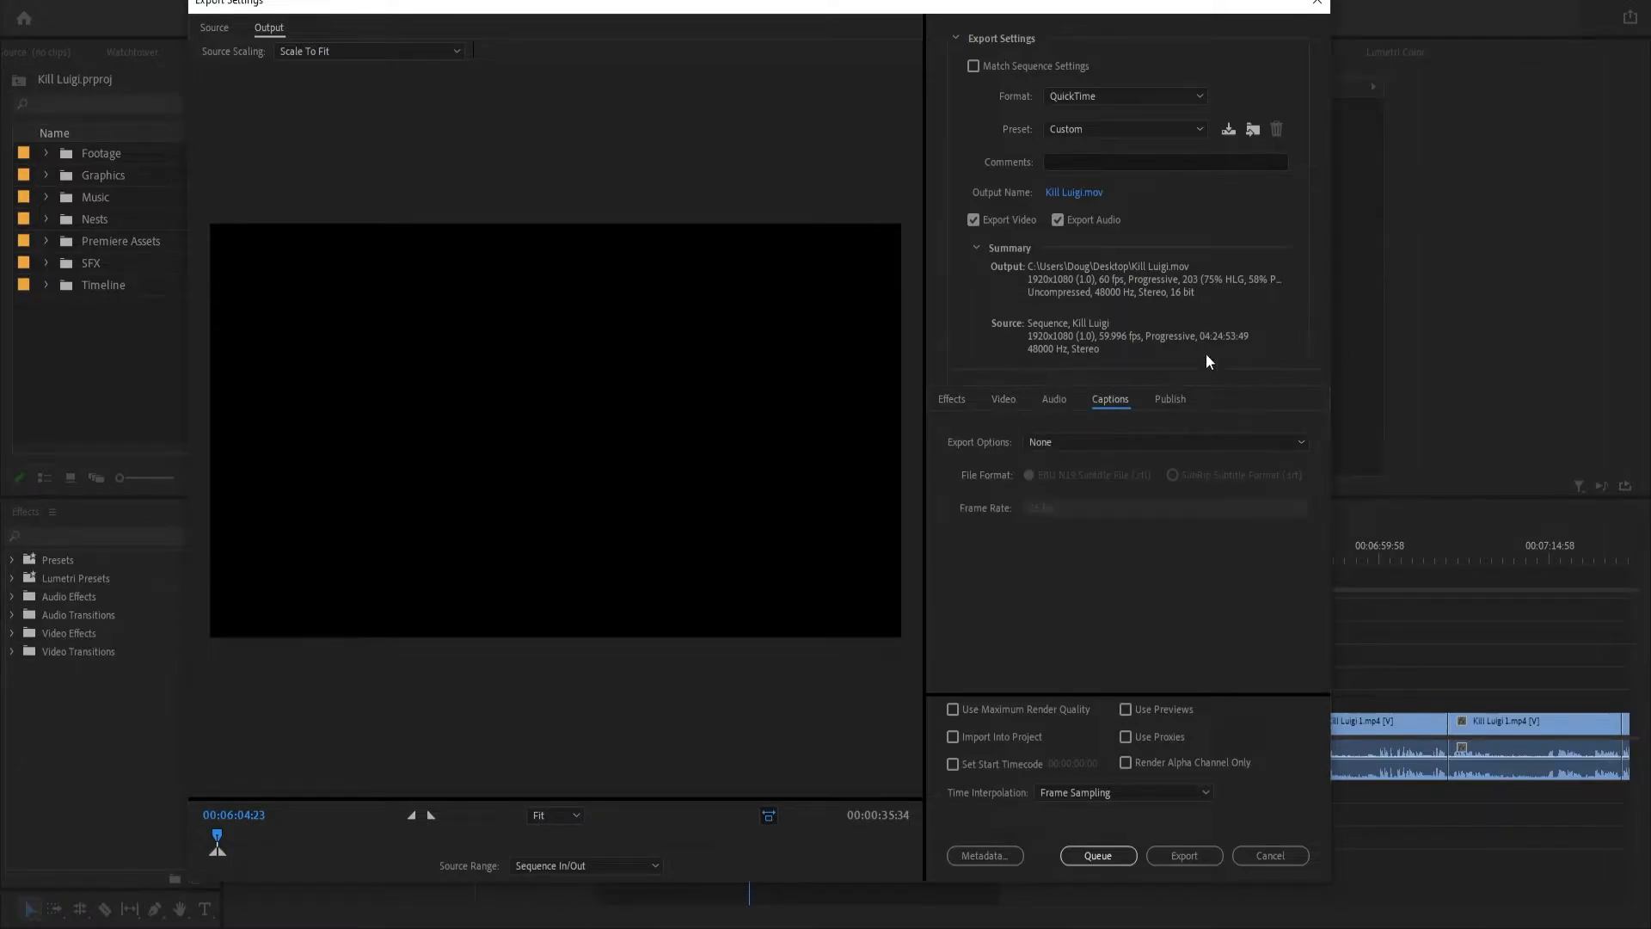
left_click(1112, 443)
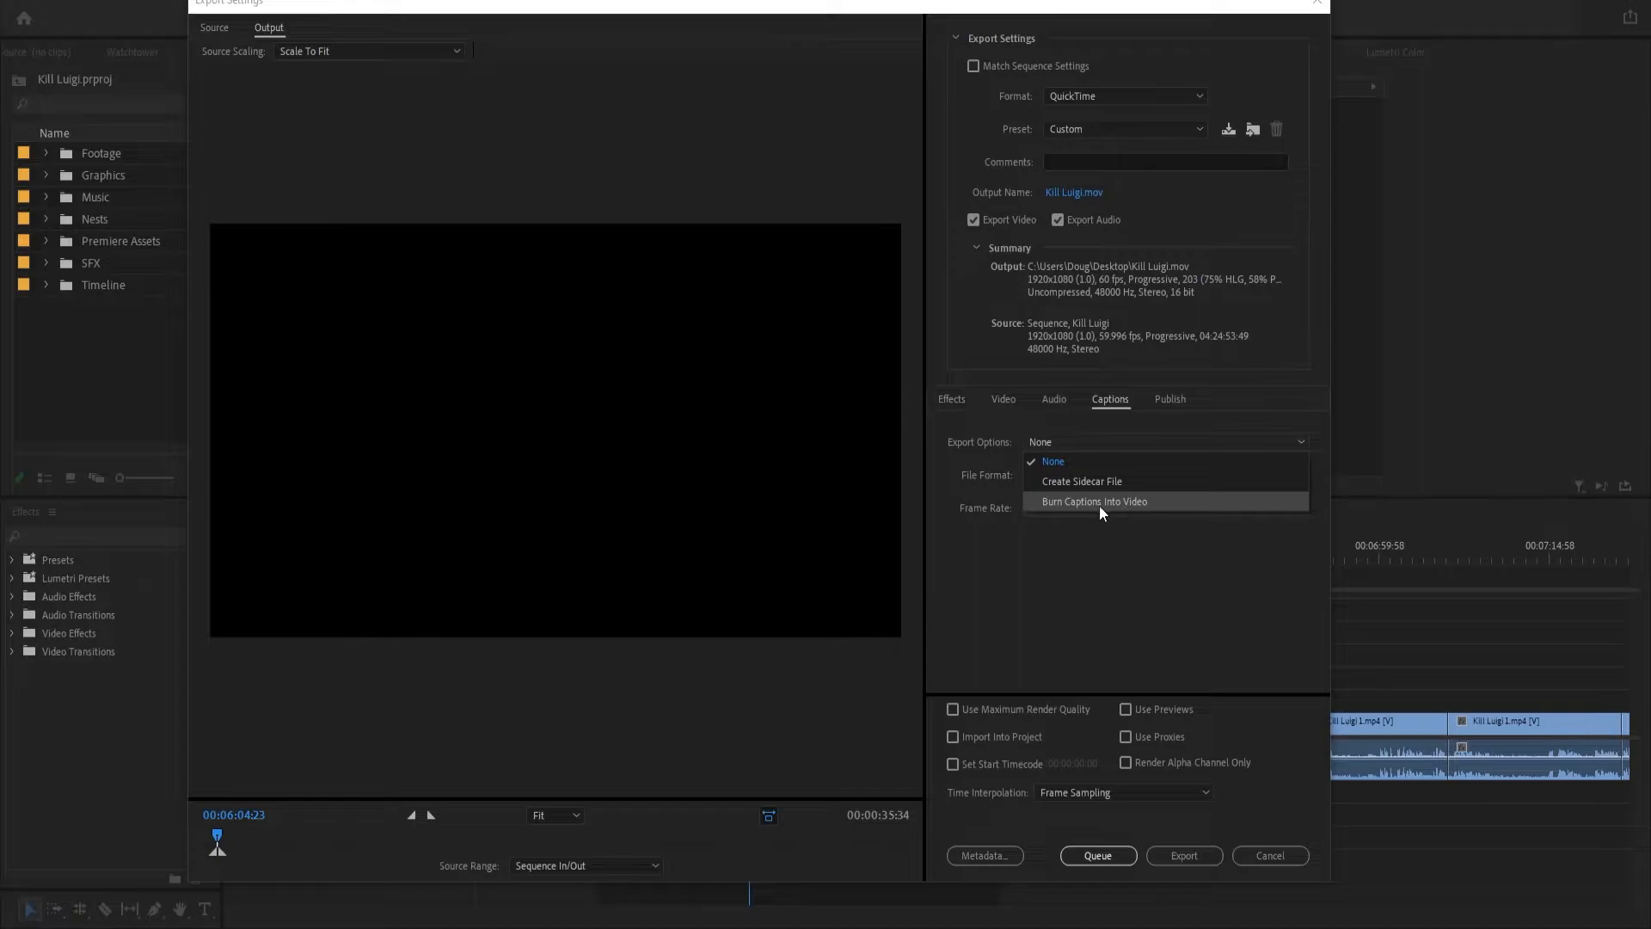
left_click(1141, 504)
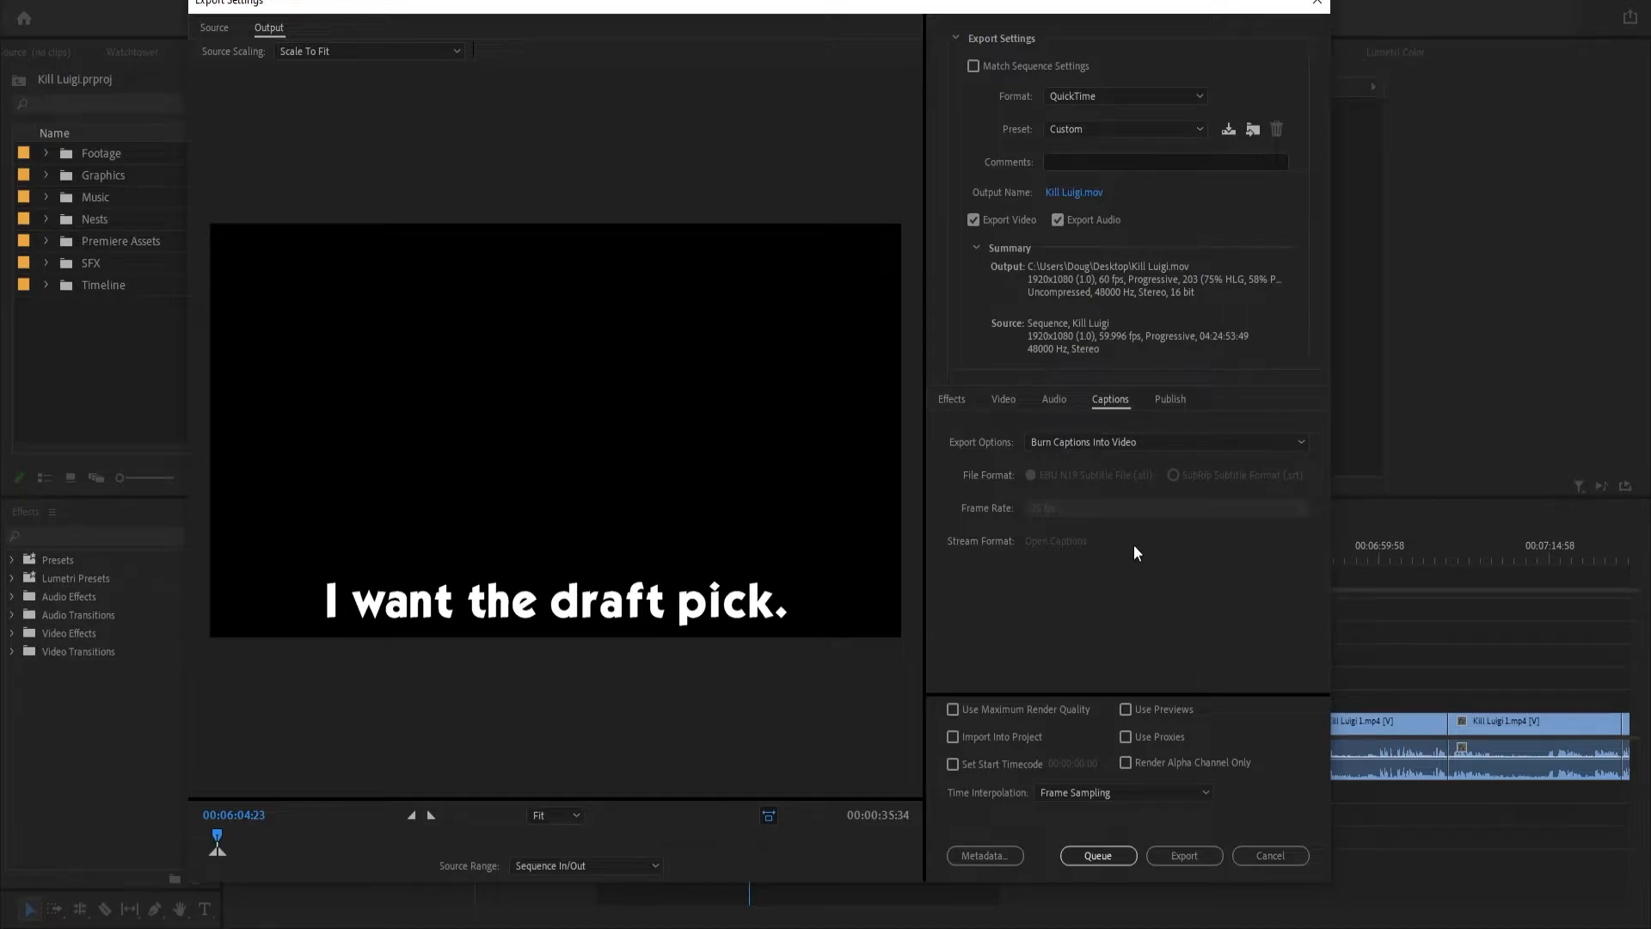
left_click(1169, 857)
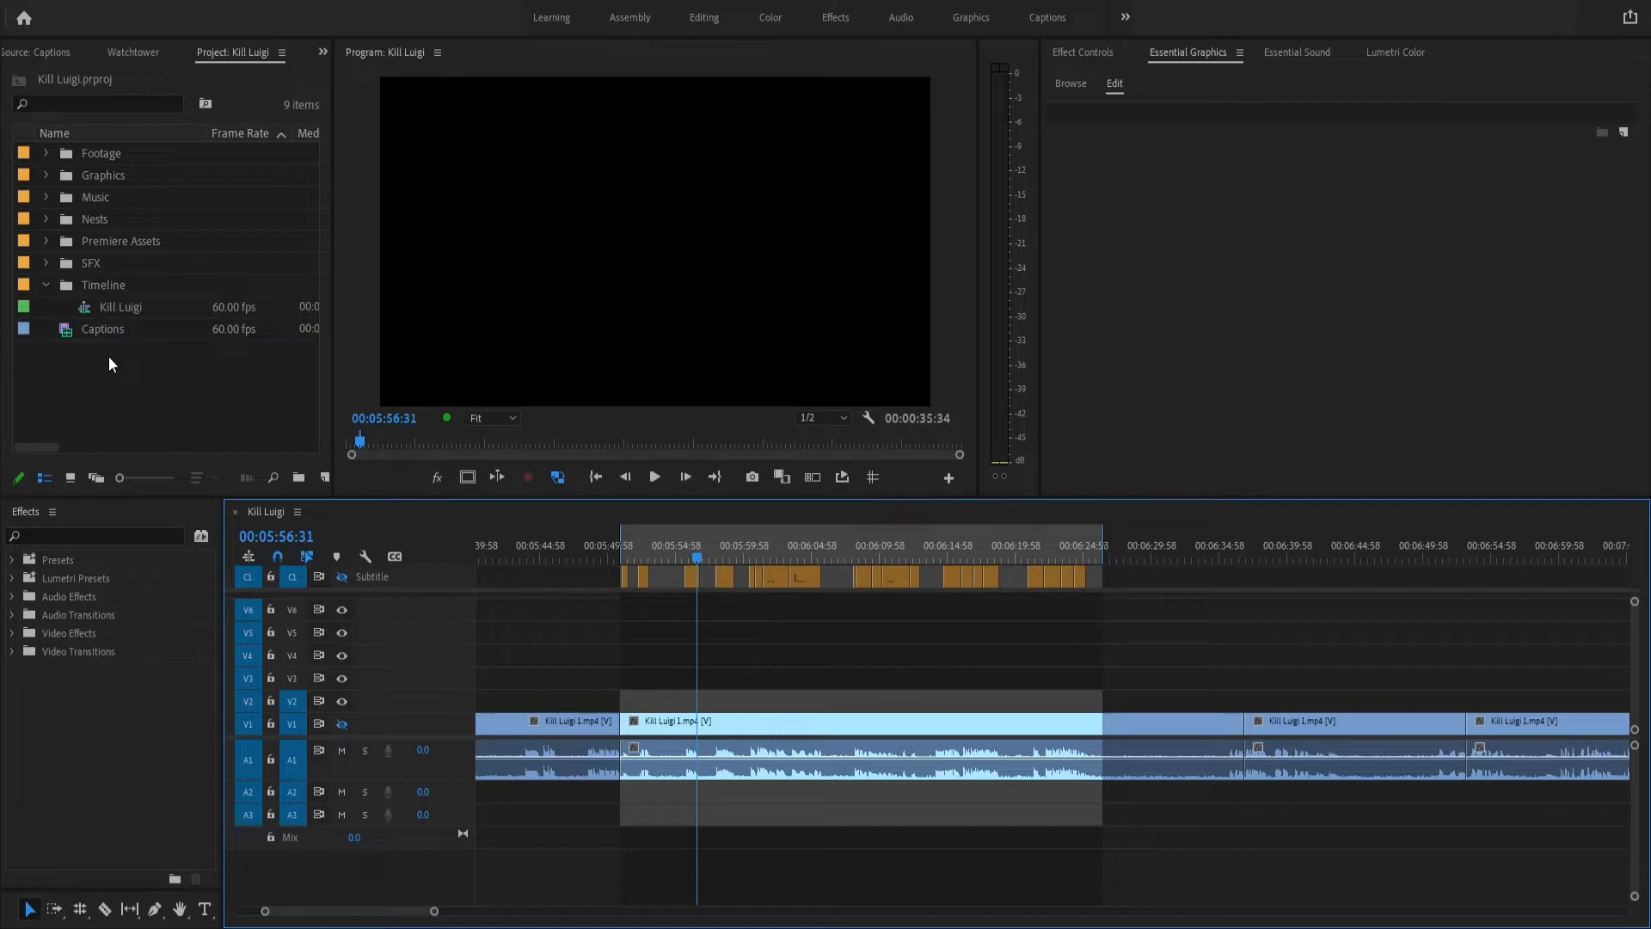
- Place only the video of the imported Captions clip on track V2, aligned with the start of the captioned segment
double_click(60, 332)
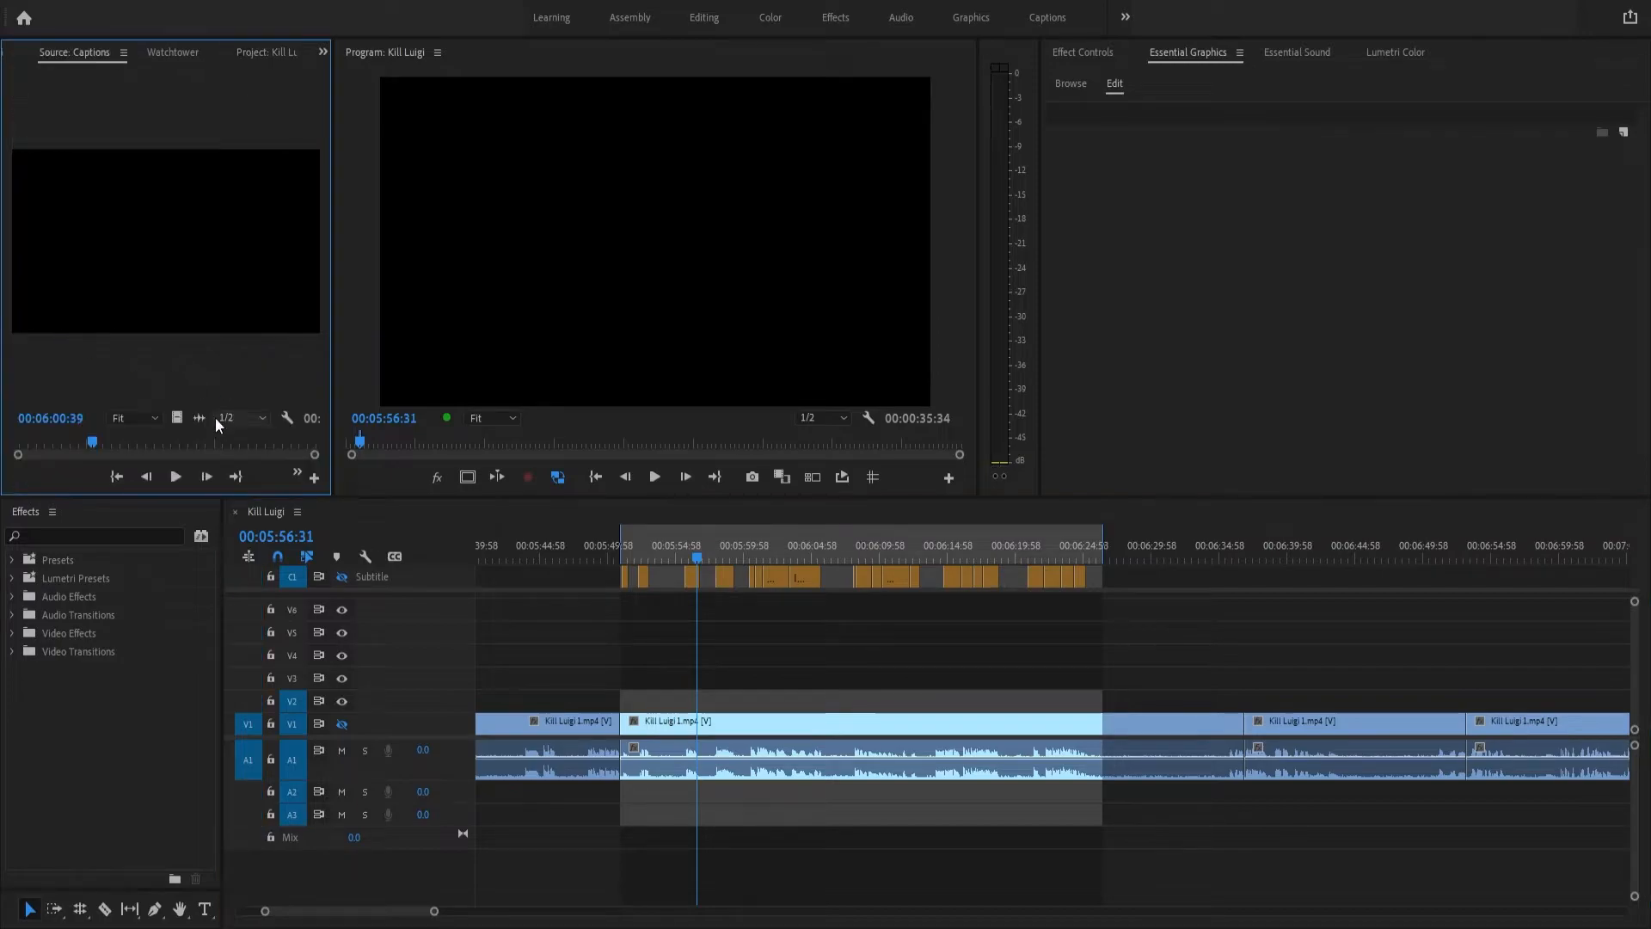
left_click_drag(176, 418, 622, 705)
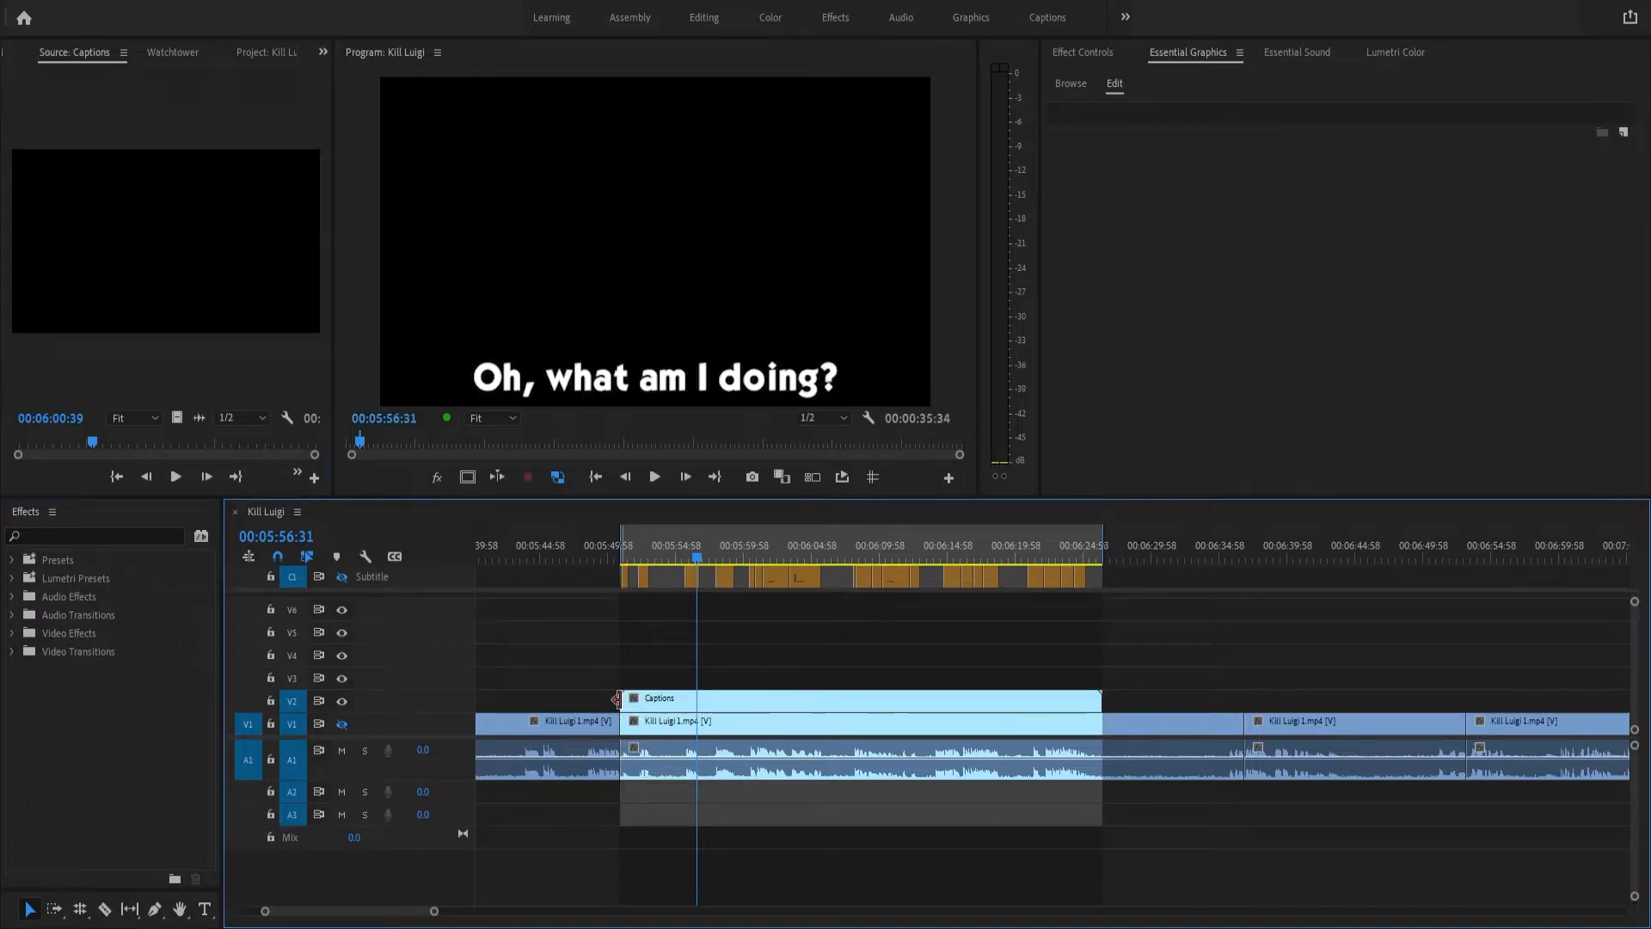
scroll(1089, 697, "up", 5)
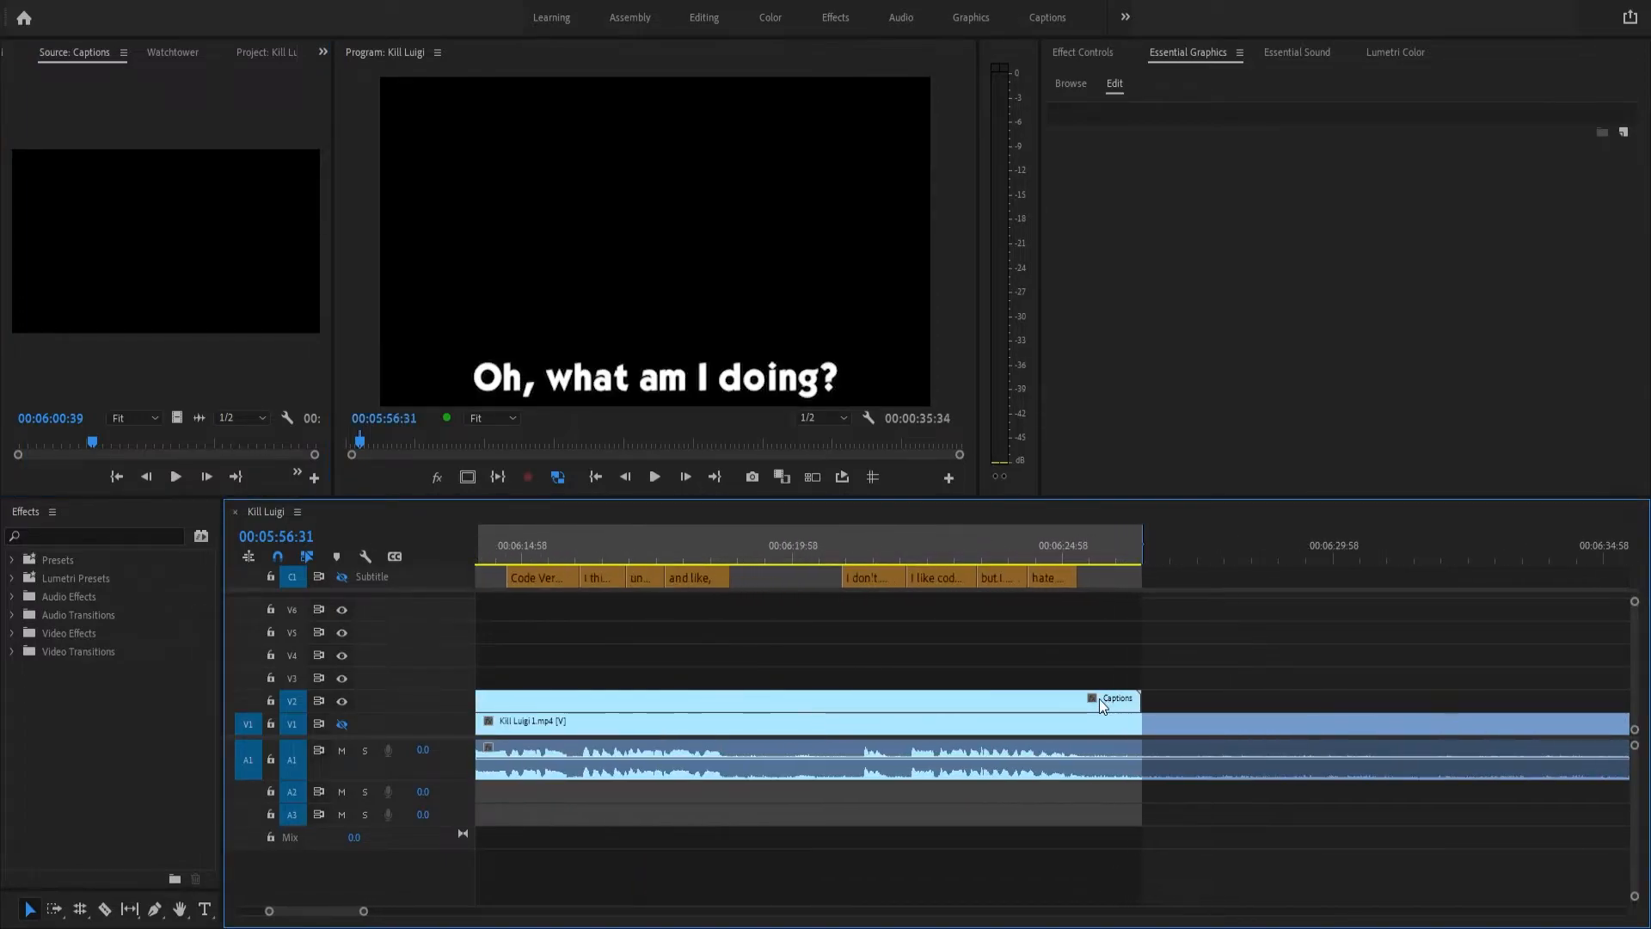
scroll(1099, 698, "up", 5)
scroll(1099, 698, "down", 3)
scroll(1099, 698, "down", 2)
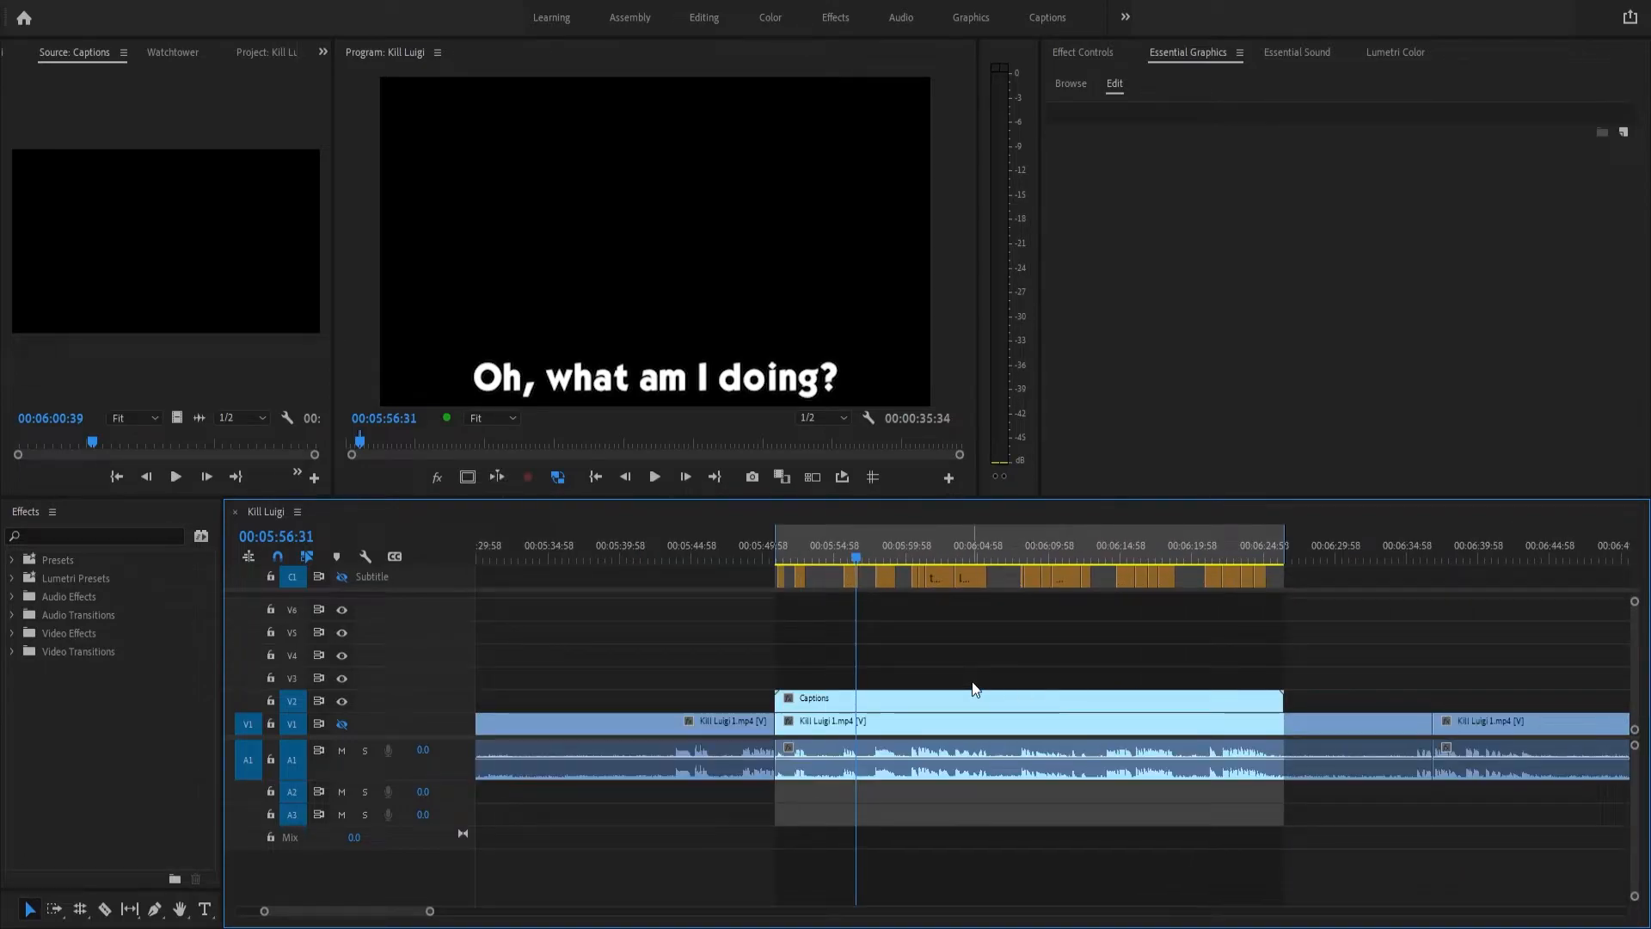
- Return the playhead to the start of the Captions clip and lock the V1, subtitle and A1 tracks
left_click_drag(880, 549, 781, 576)
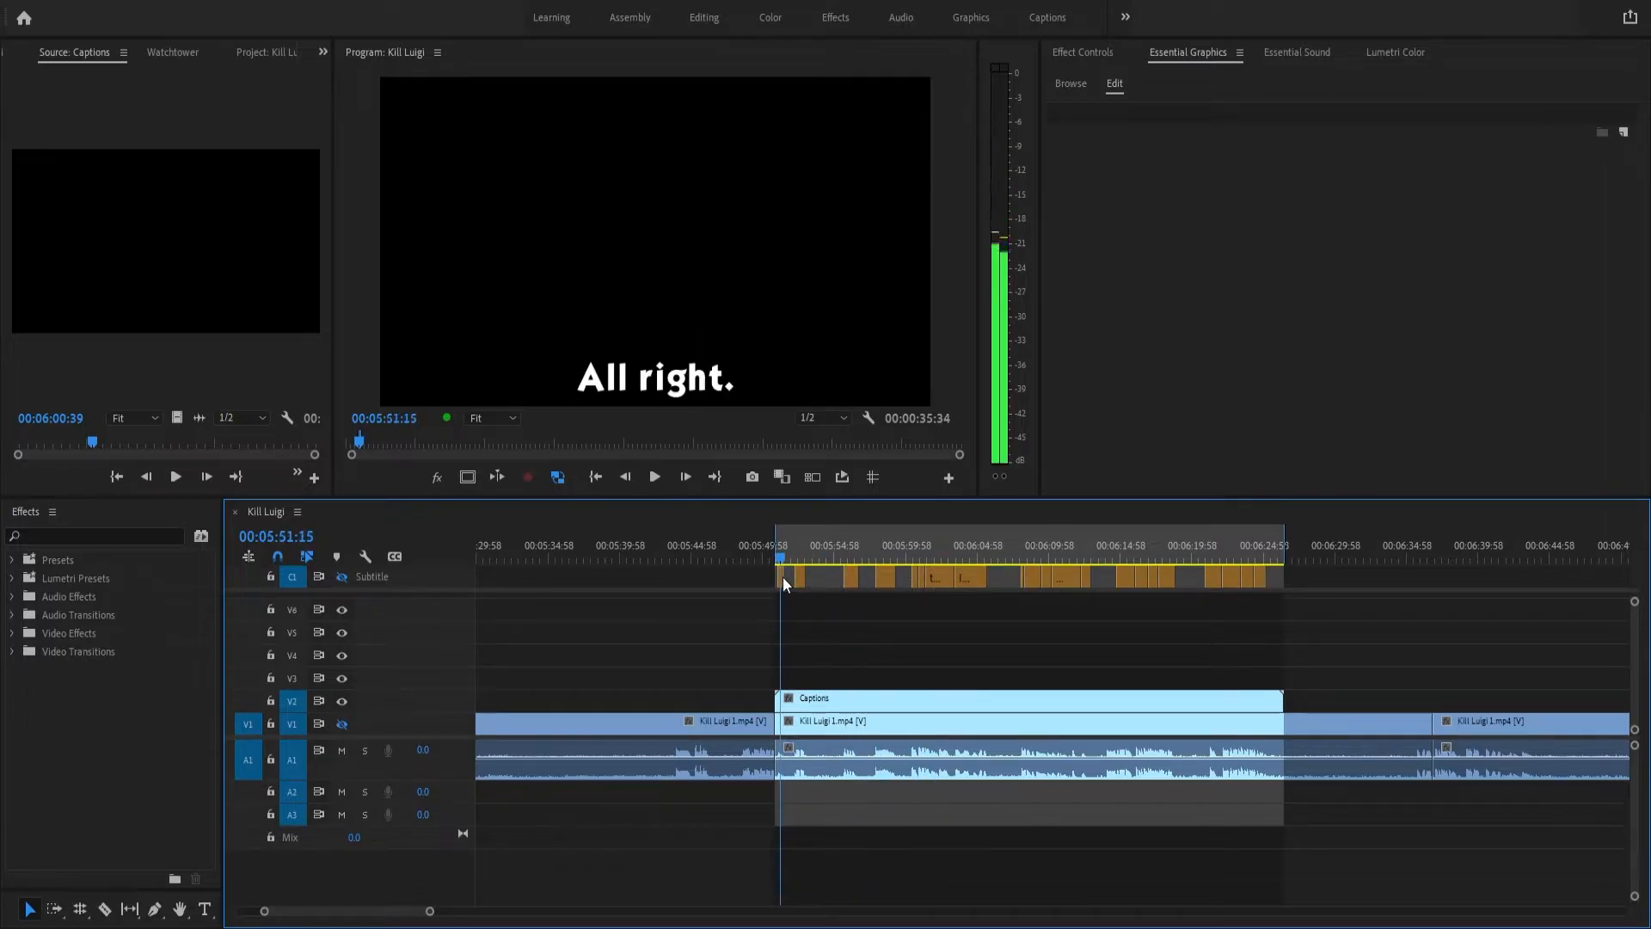
key("Up")
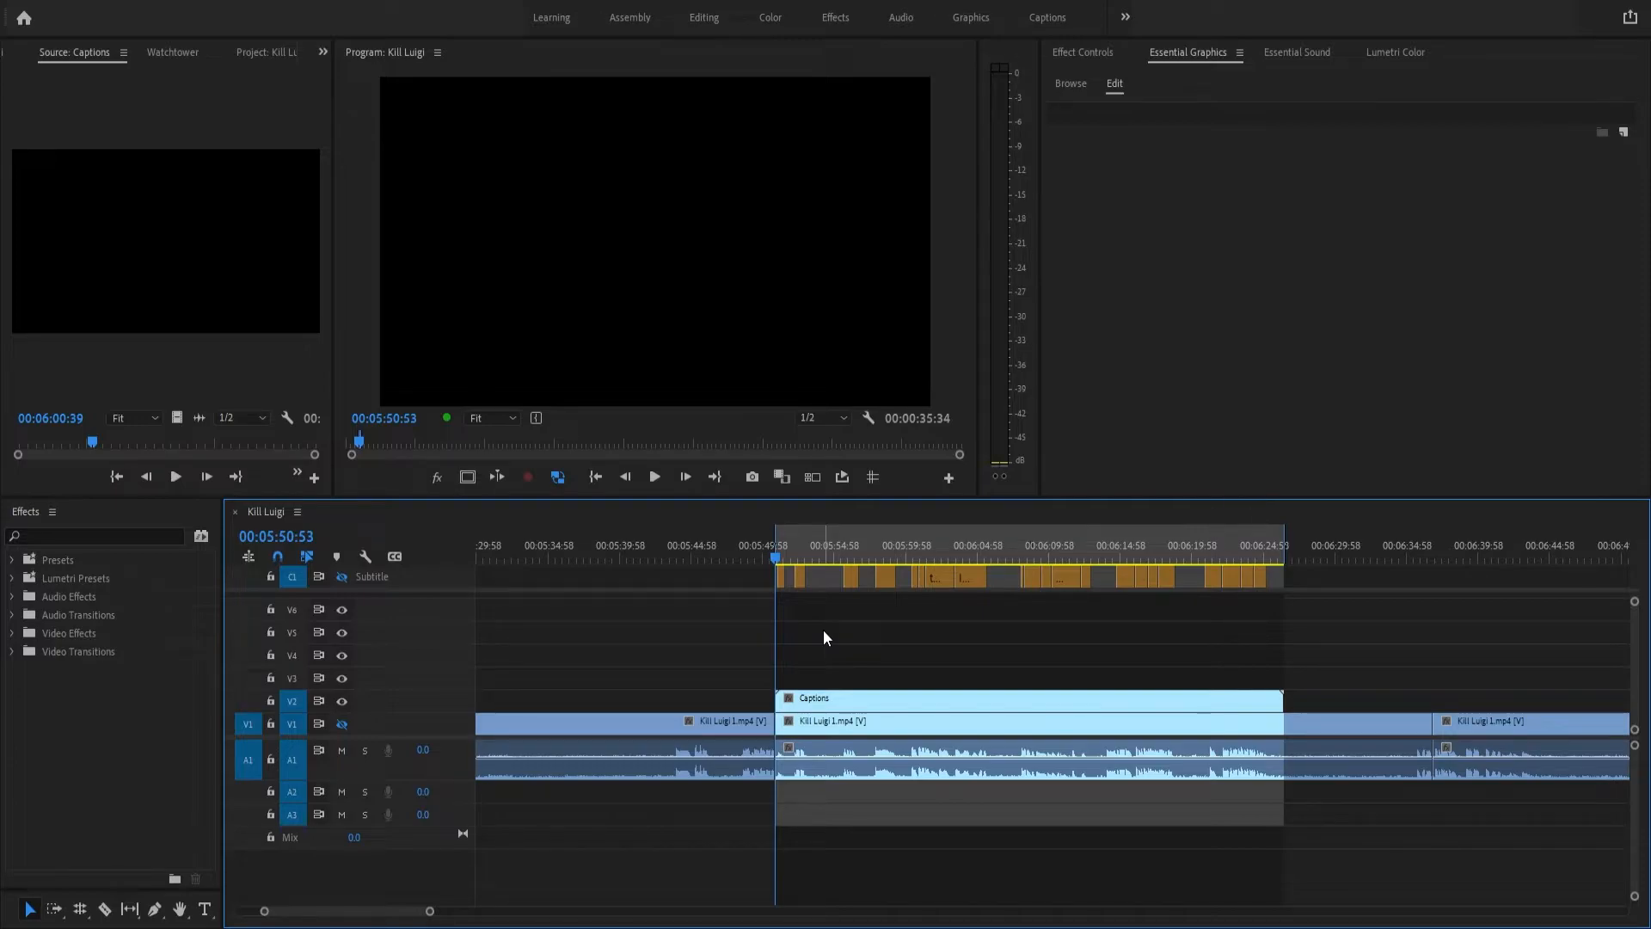
scroll(808, 640, "up", 2)
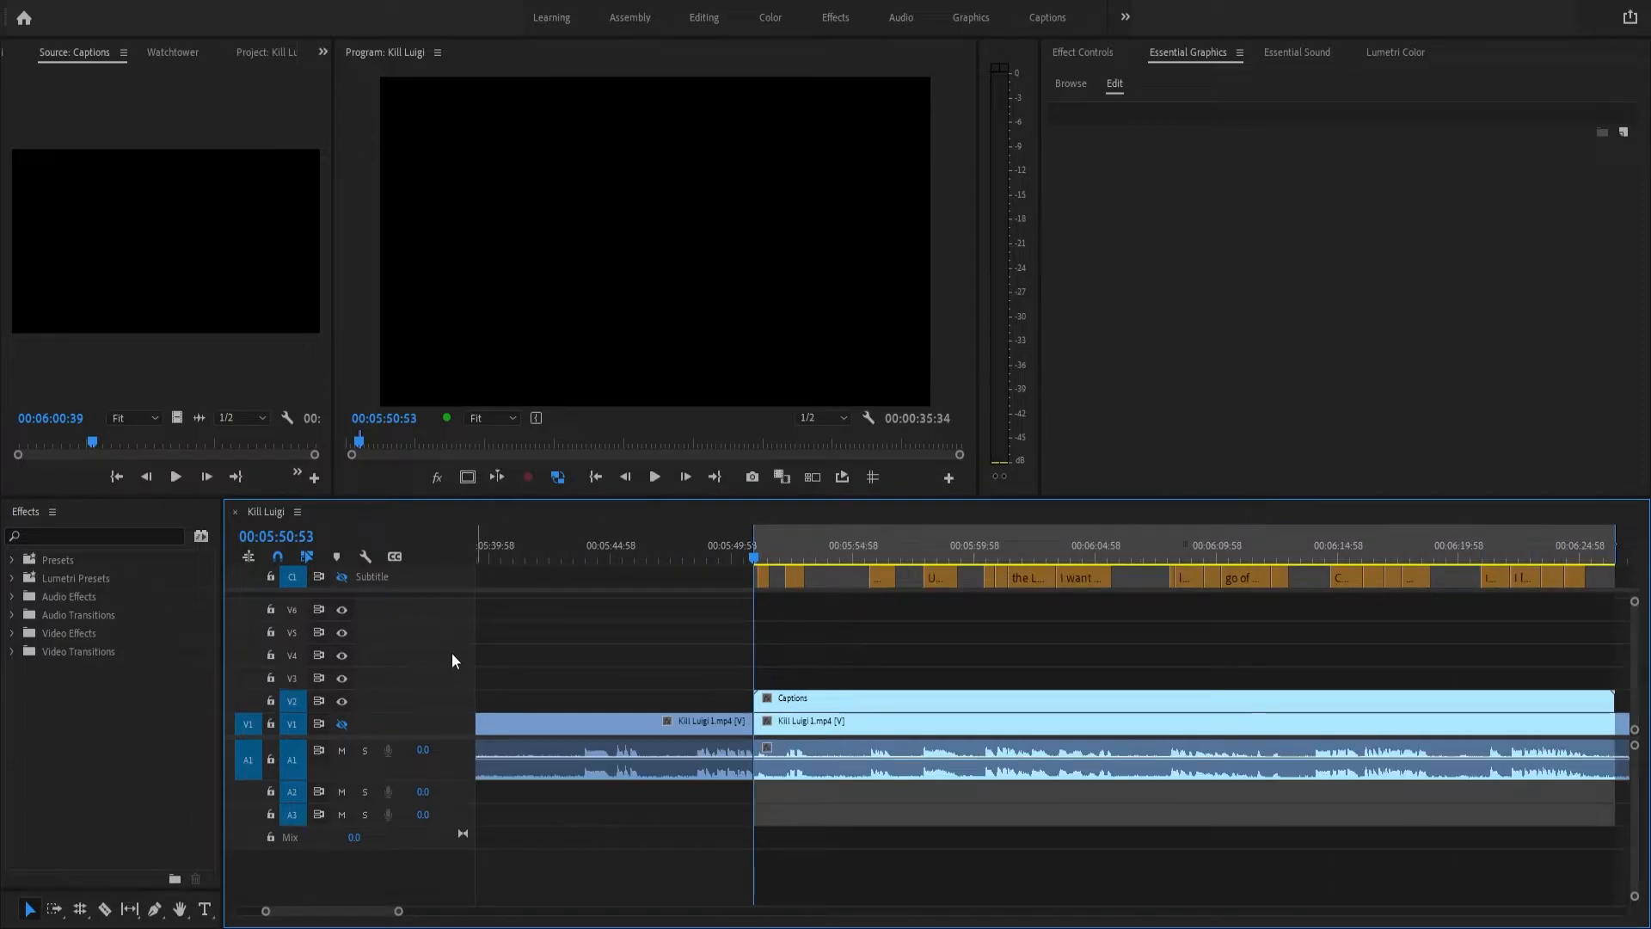
left_click(270, 723)
left_click(270, 576)
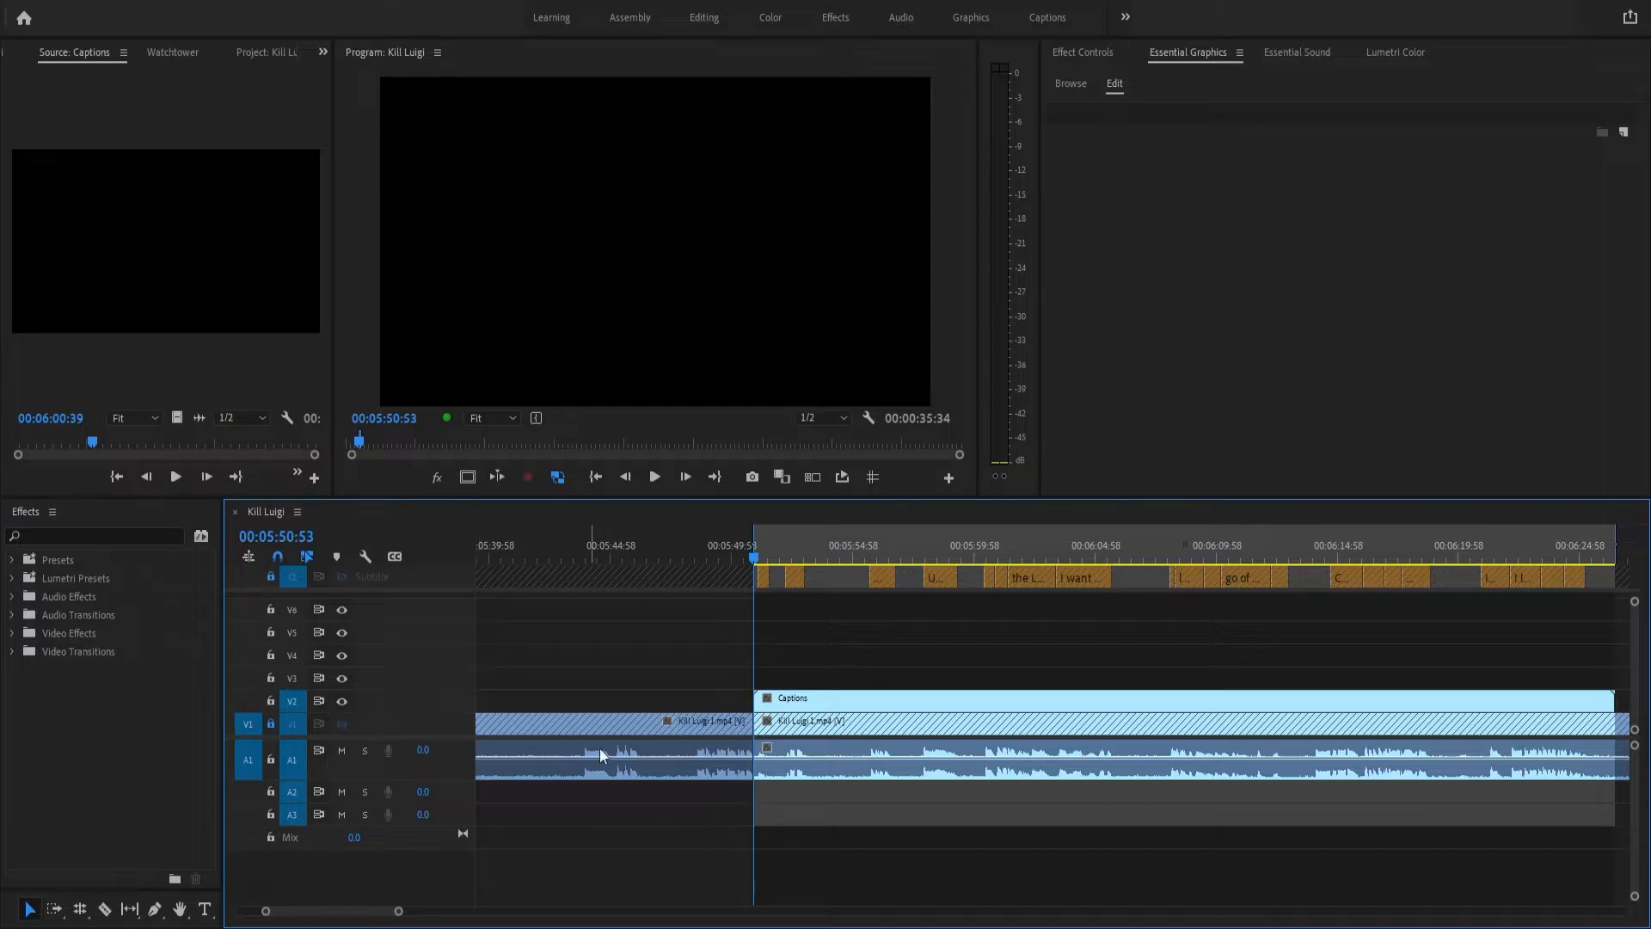
left_click(270, 760)
- Cut the Captions clip on V2 at 00:05:51:03, where the "All right." caption begins
left_click(836, 555)
left_click(862, 555)
left_click(877, 552)
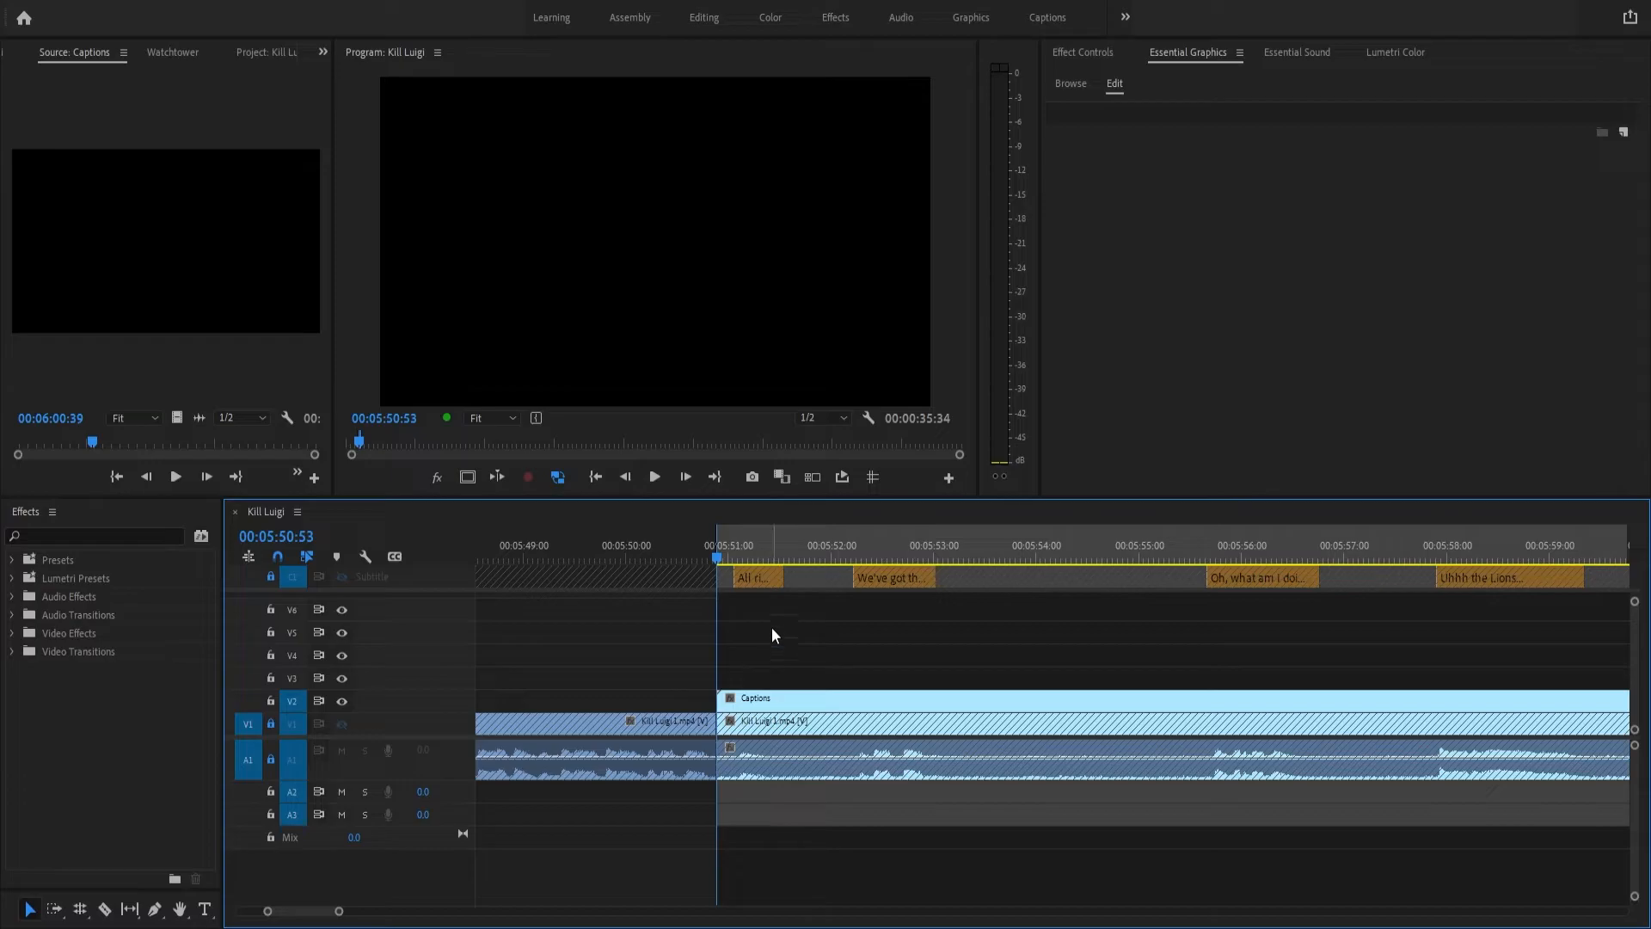
left_click_drag(785, 552, 720, 592)
left_click(733, 558)
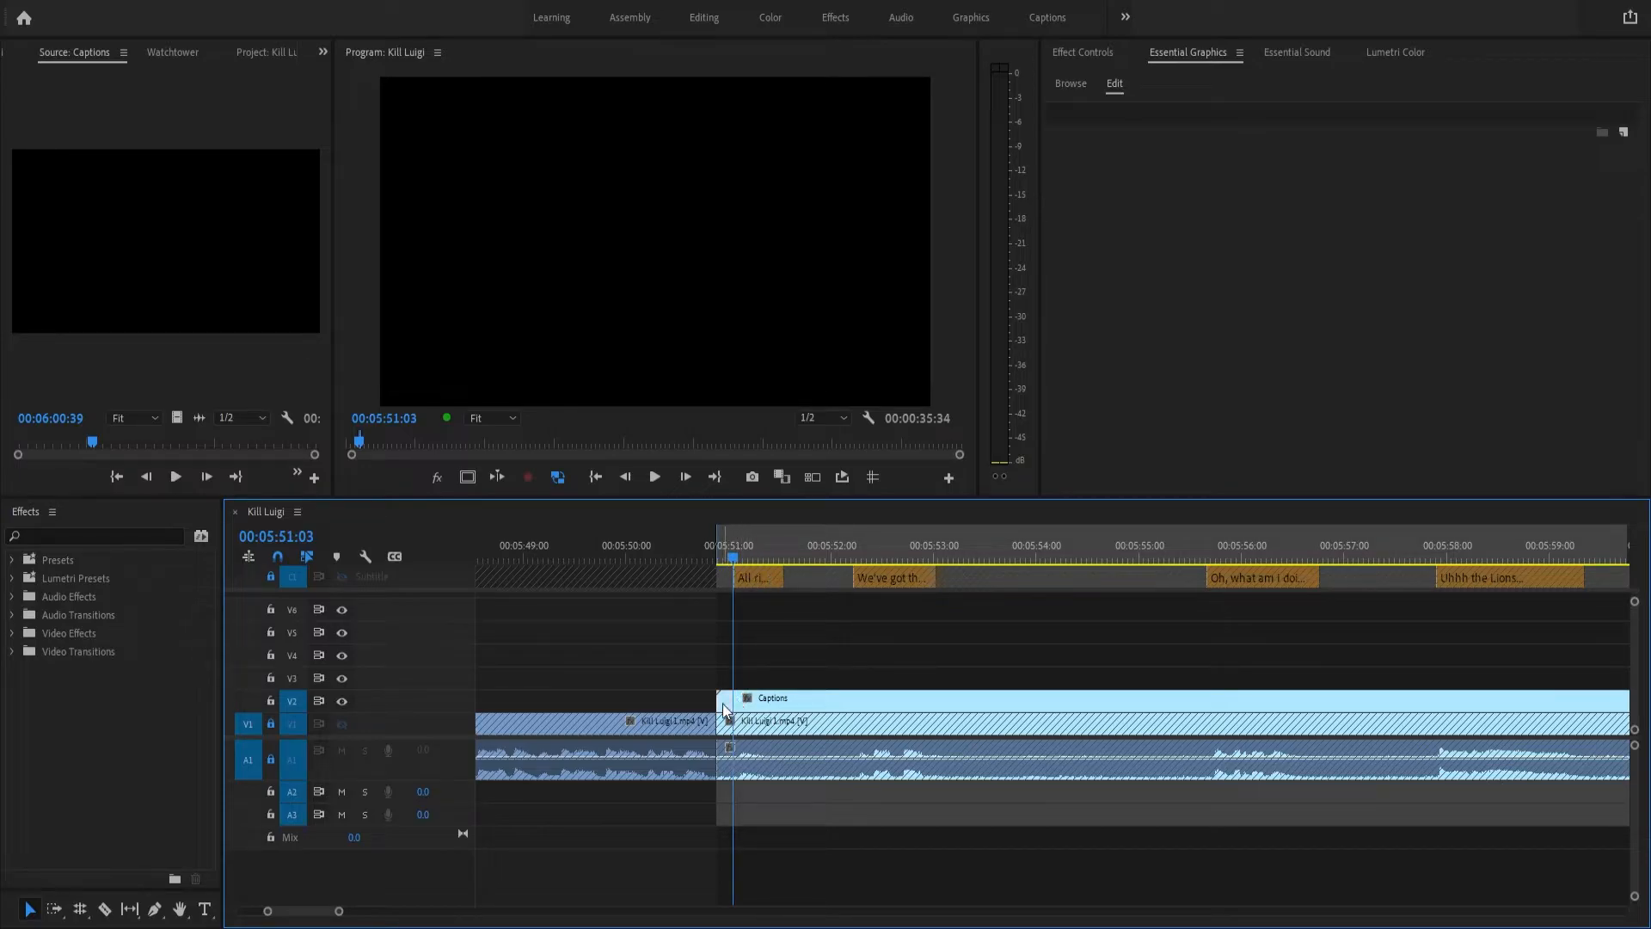
left_click(783, 559)
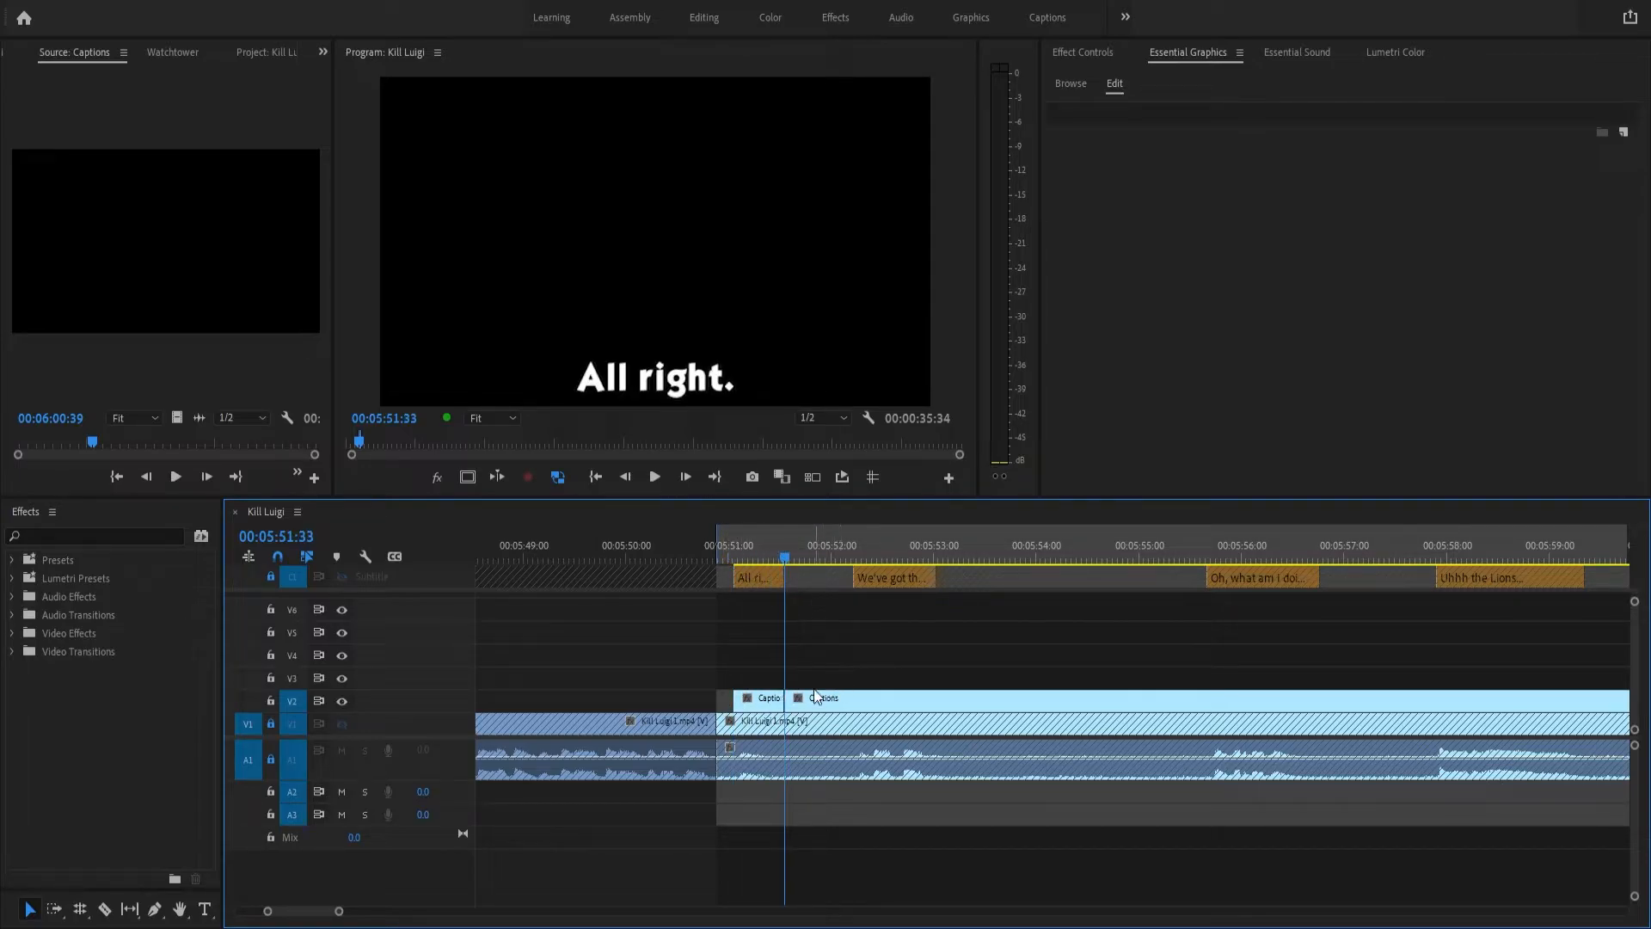
left_click(853, 559)
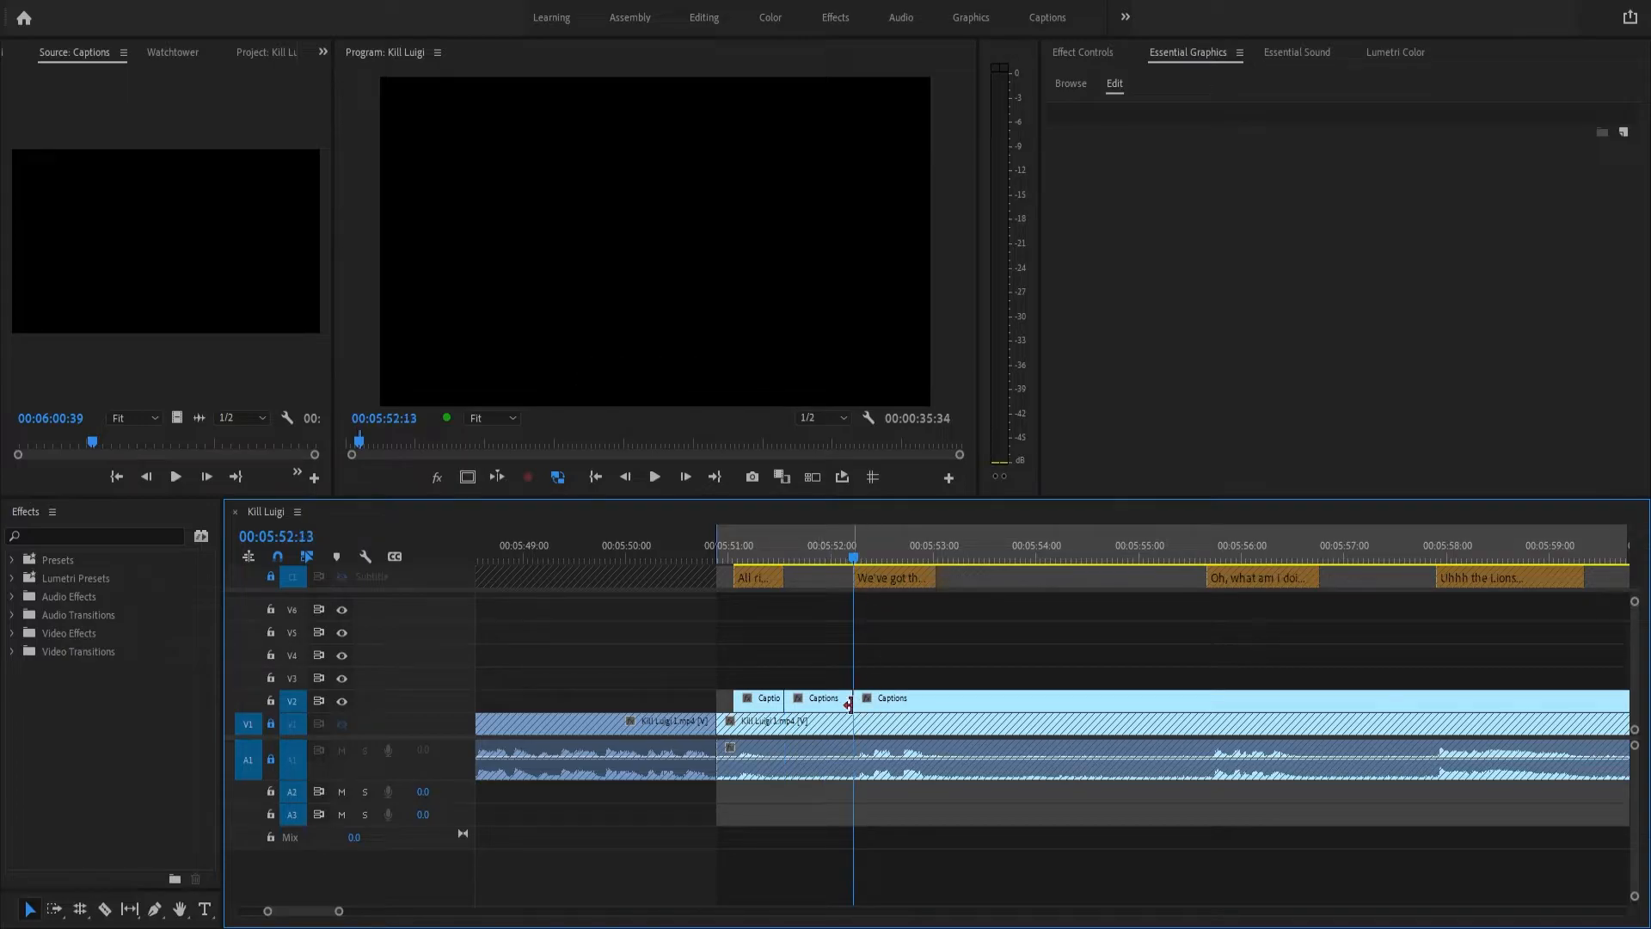
key("ctrl+z")
key("ctrl+z")
key("ctrl+z")
- Cut the Captions clip on V2 down to the first three captions, removing the empty gaps up to the "Uhhh the Lions..." caption
mouse_move(733, 559)
left_mouse_down()
mouse_move(702, 559)
mouse_move(717, 561)
left_mouse_up()
key("space")
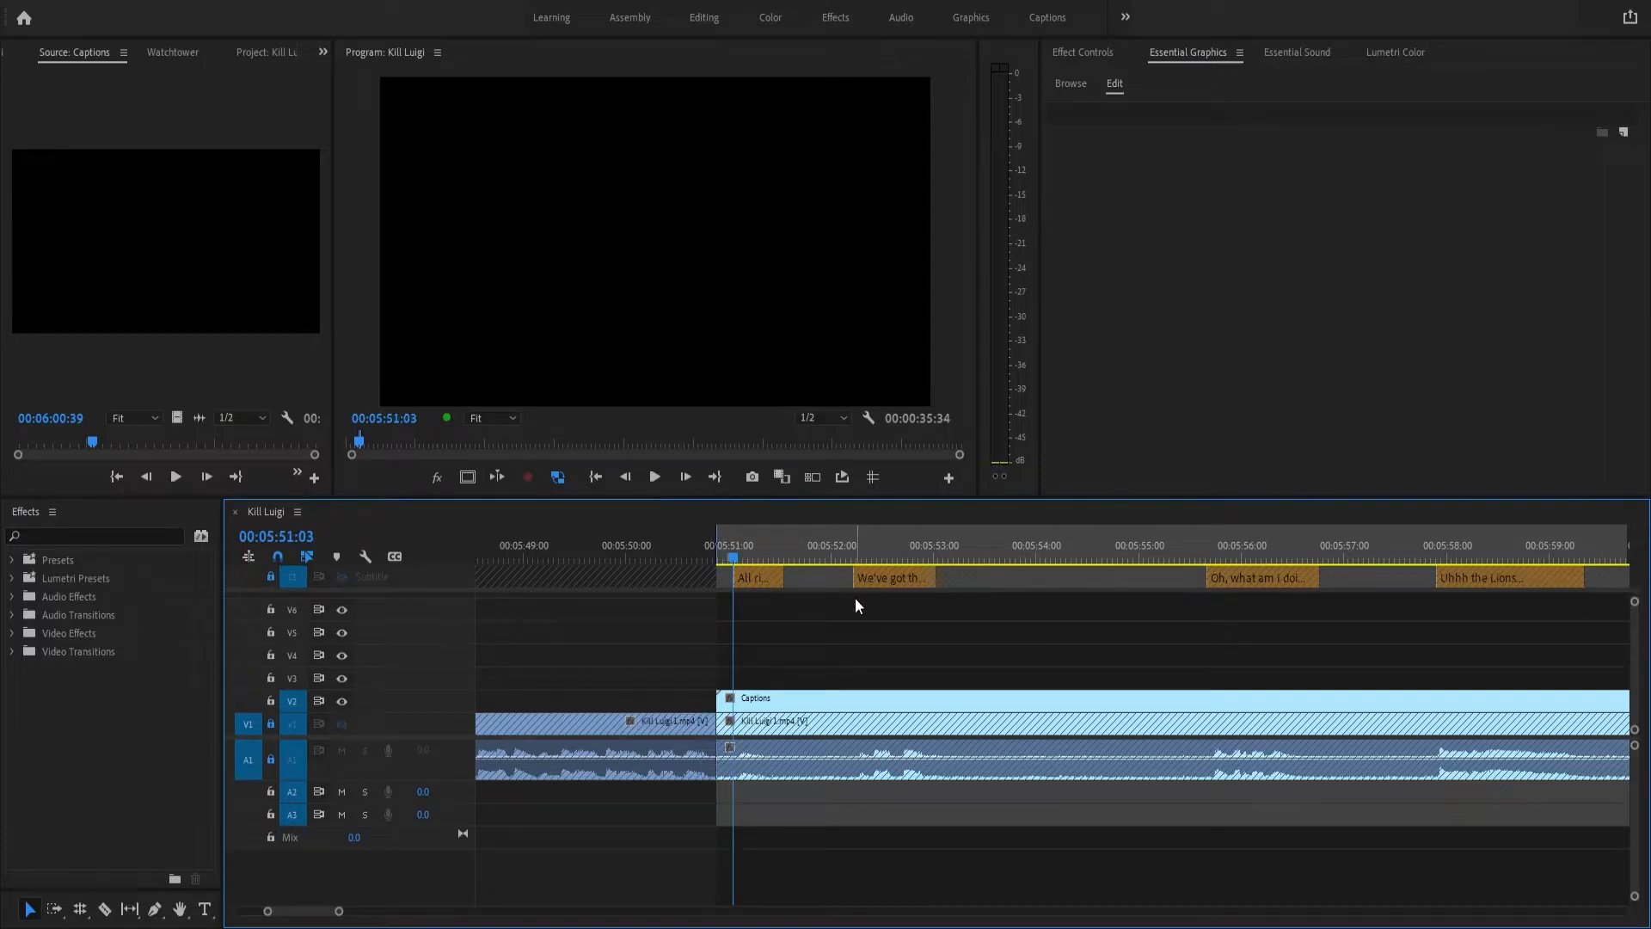
key("shift+q")
key("ctrl+k")
key("shift+q")
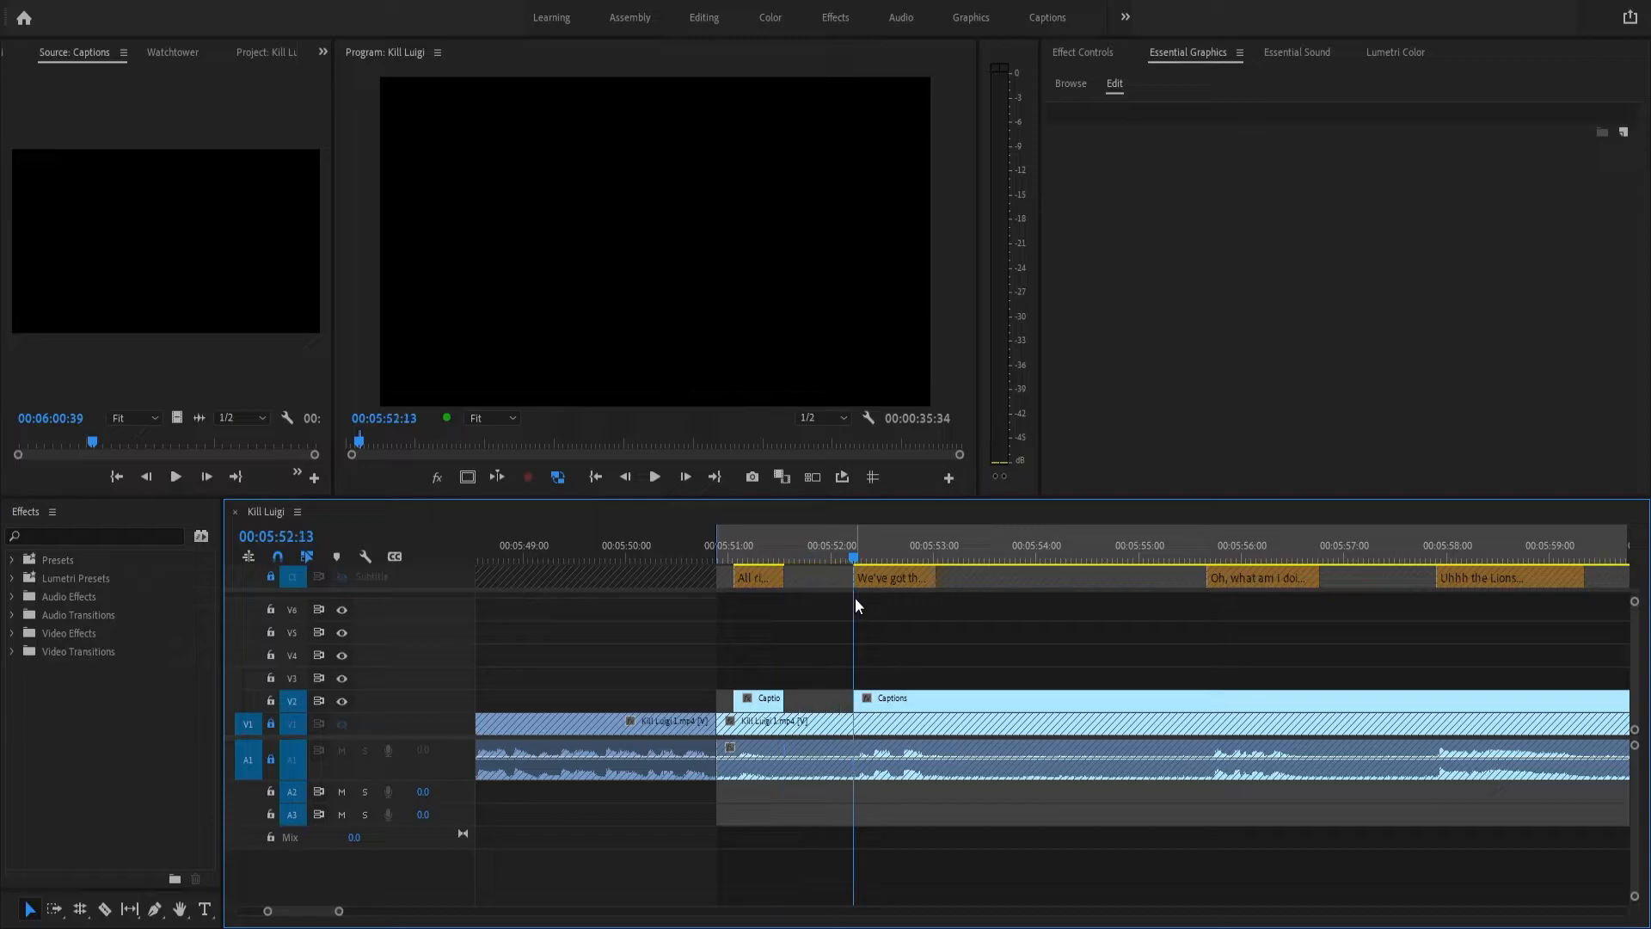
key("ctrl+k")
key("shift+q")
key("ctrl+k")
key("shift+q")
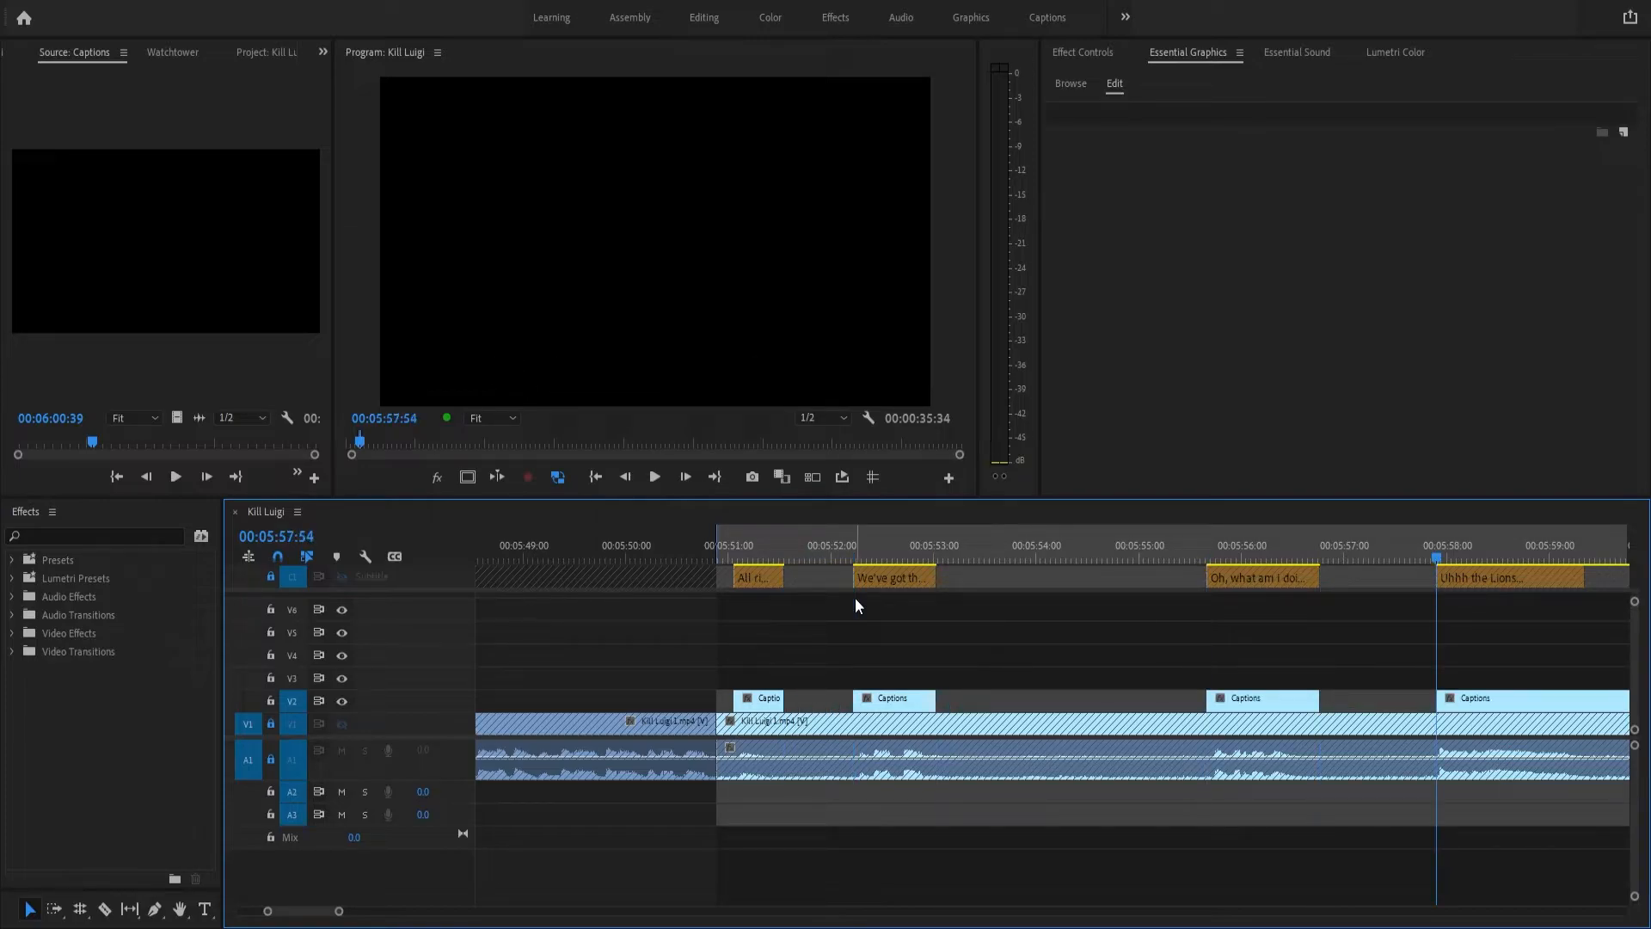
- Look up the shortcut for Trim Previous Edit to Playhead by searching the keyboard shortcuts for "trim pre", and leave the shortcuts unchanged
left_click(57, 3)
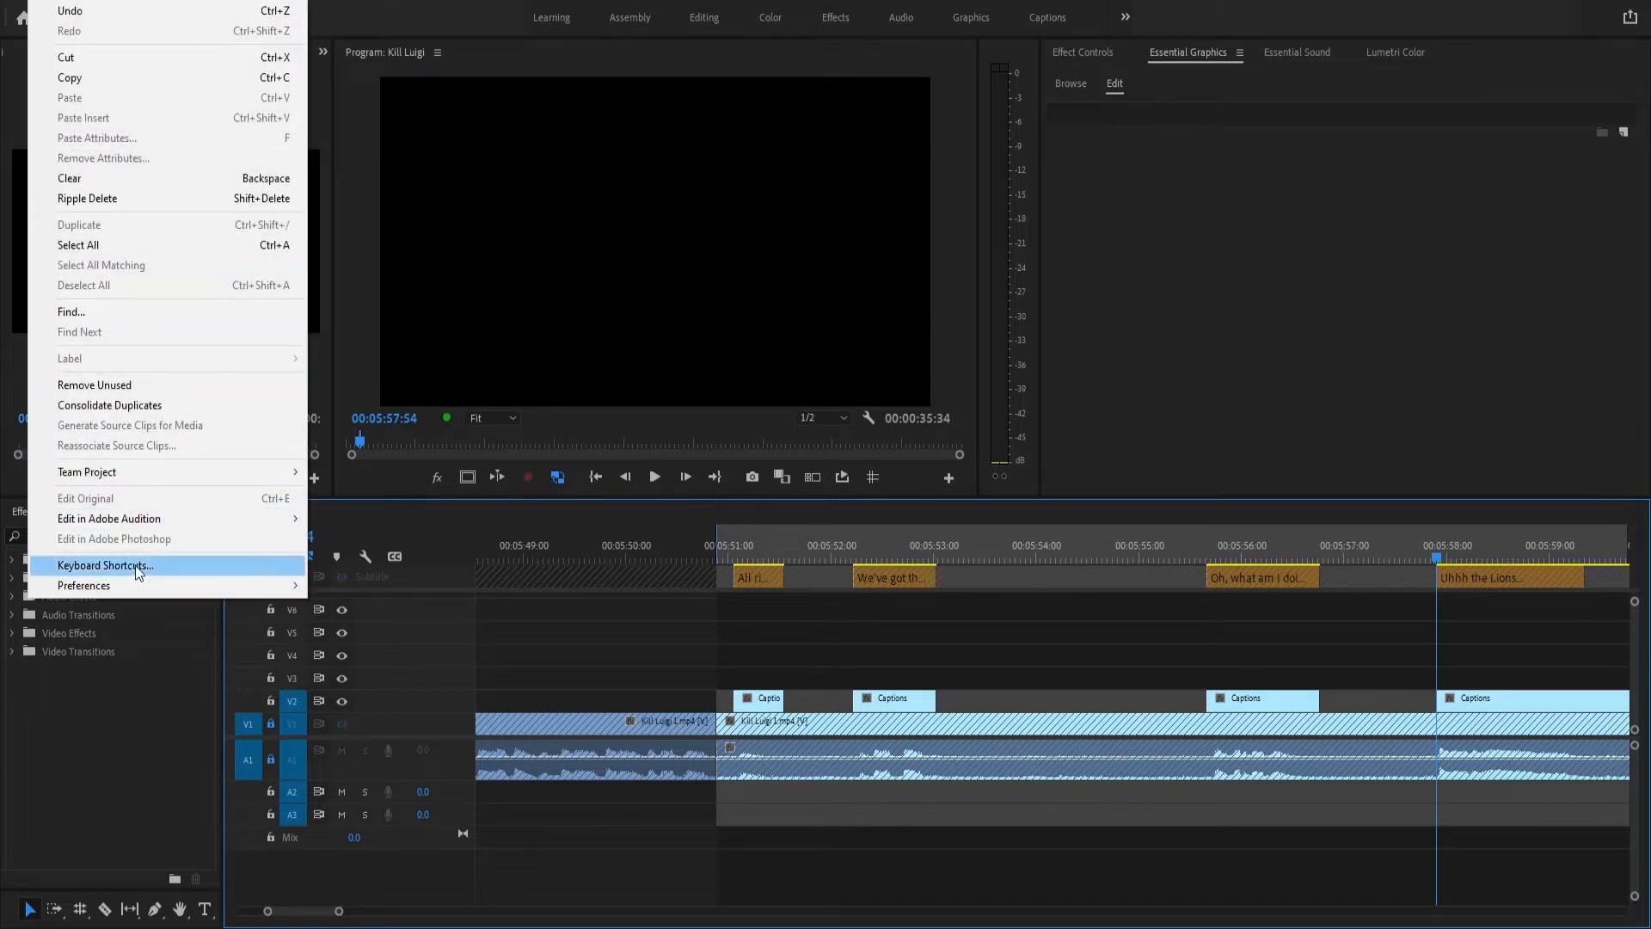
left_click(136, 565)
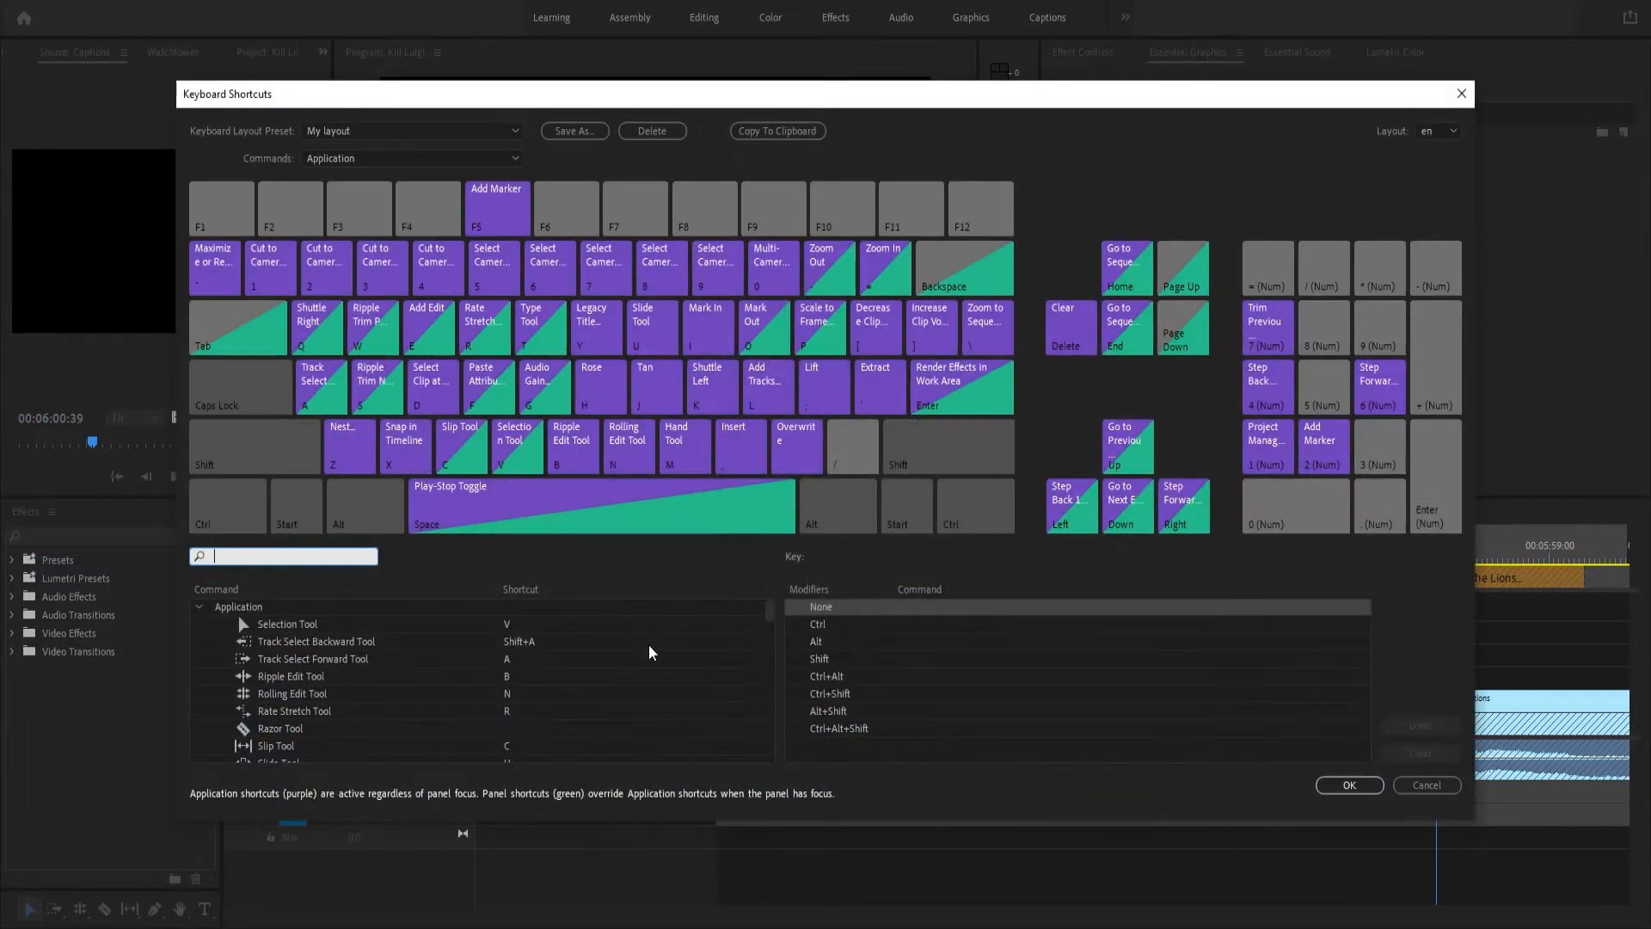
left_click(1285, 340)
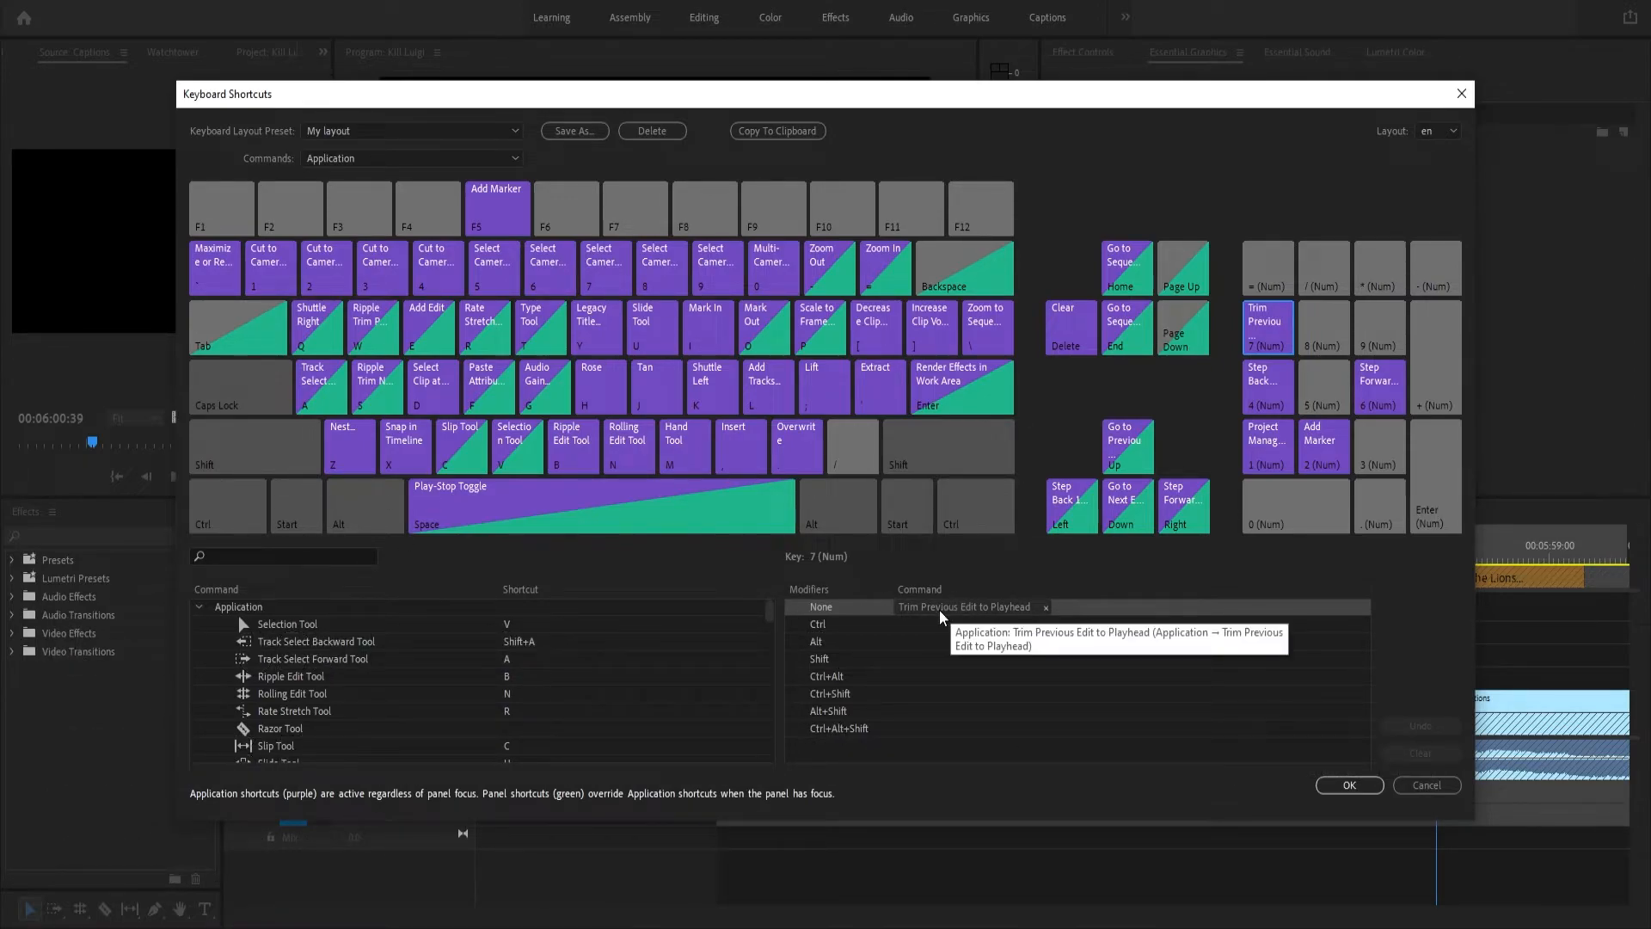
left_click(269, 559)
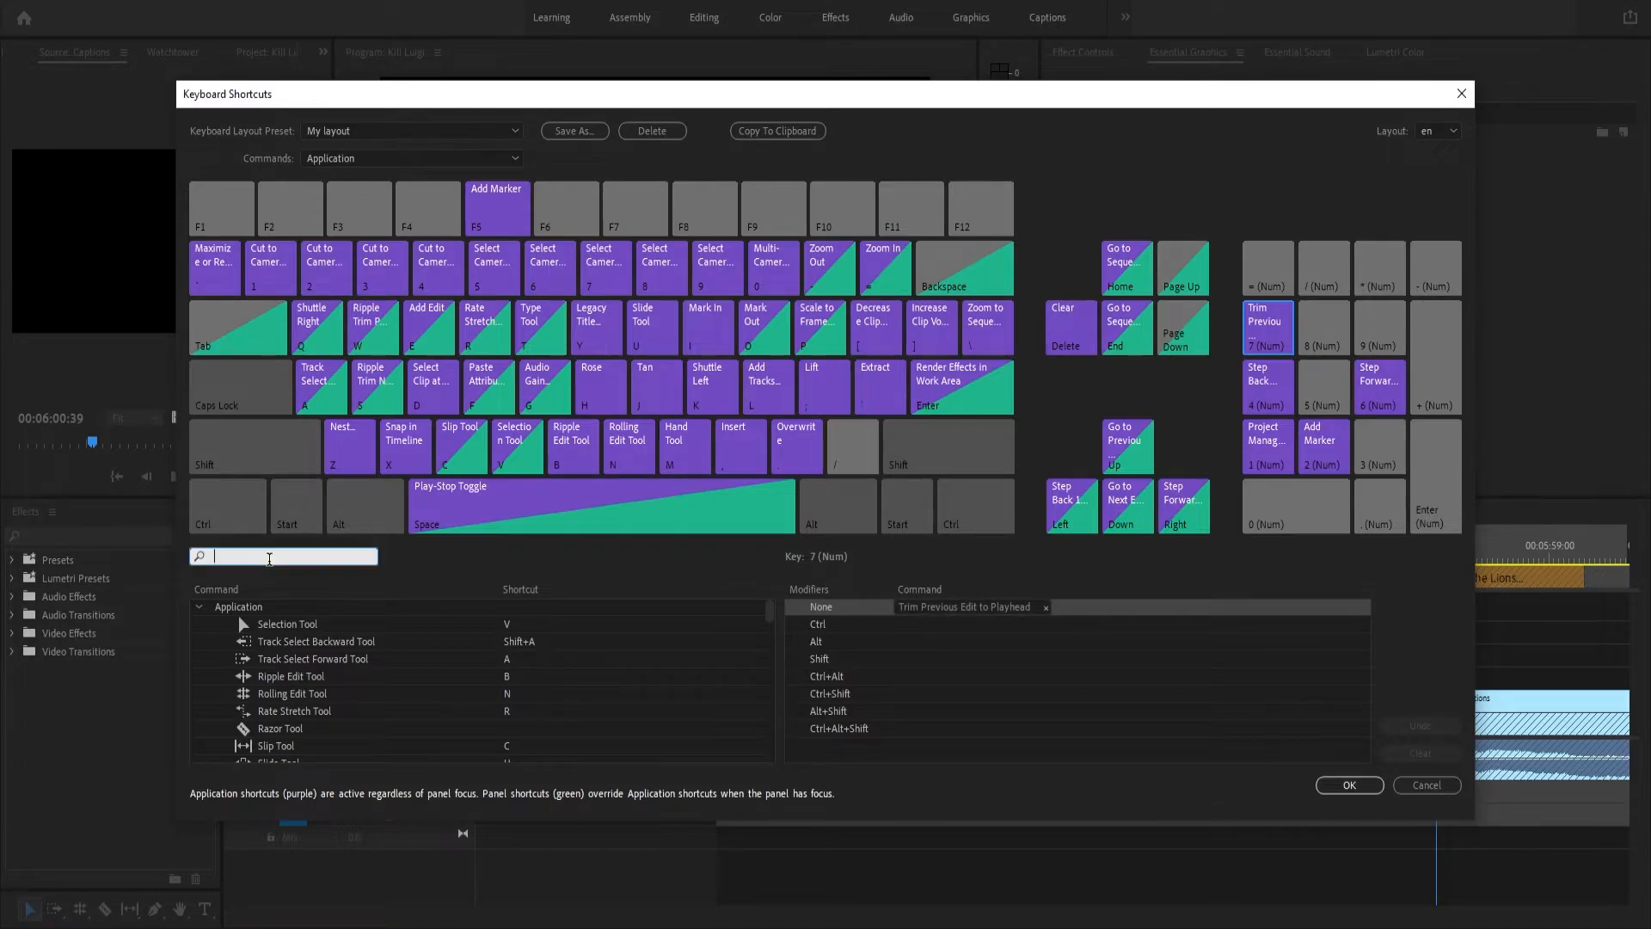
type("trim pre")
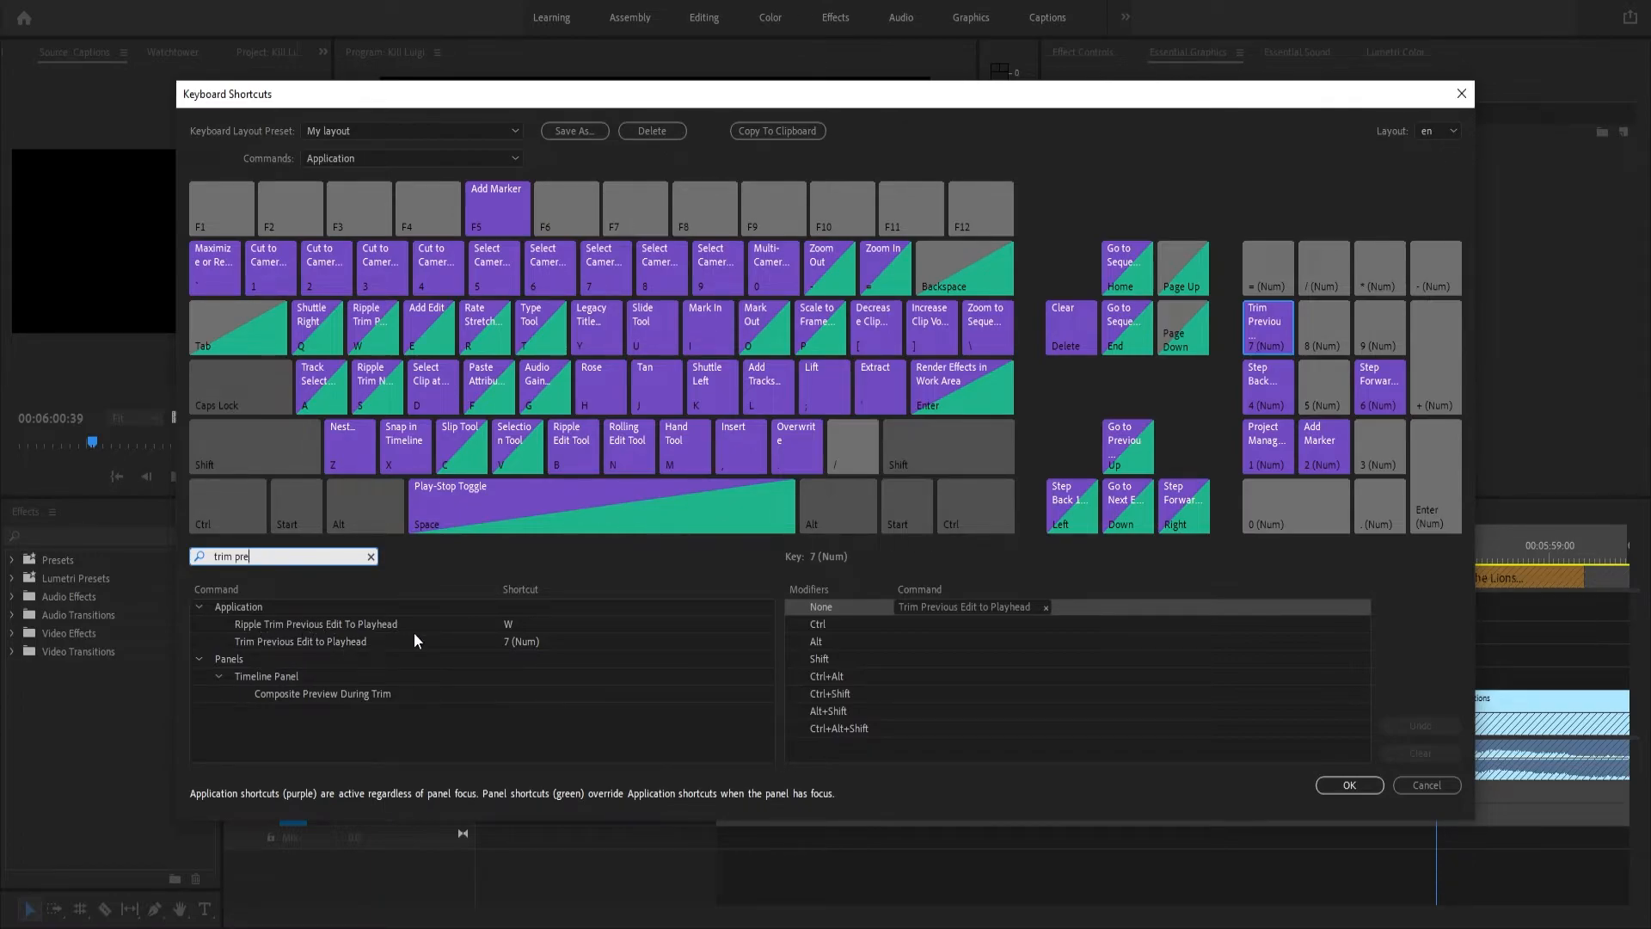
left_click(504, 637)
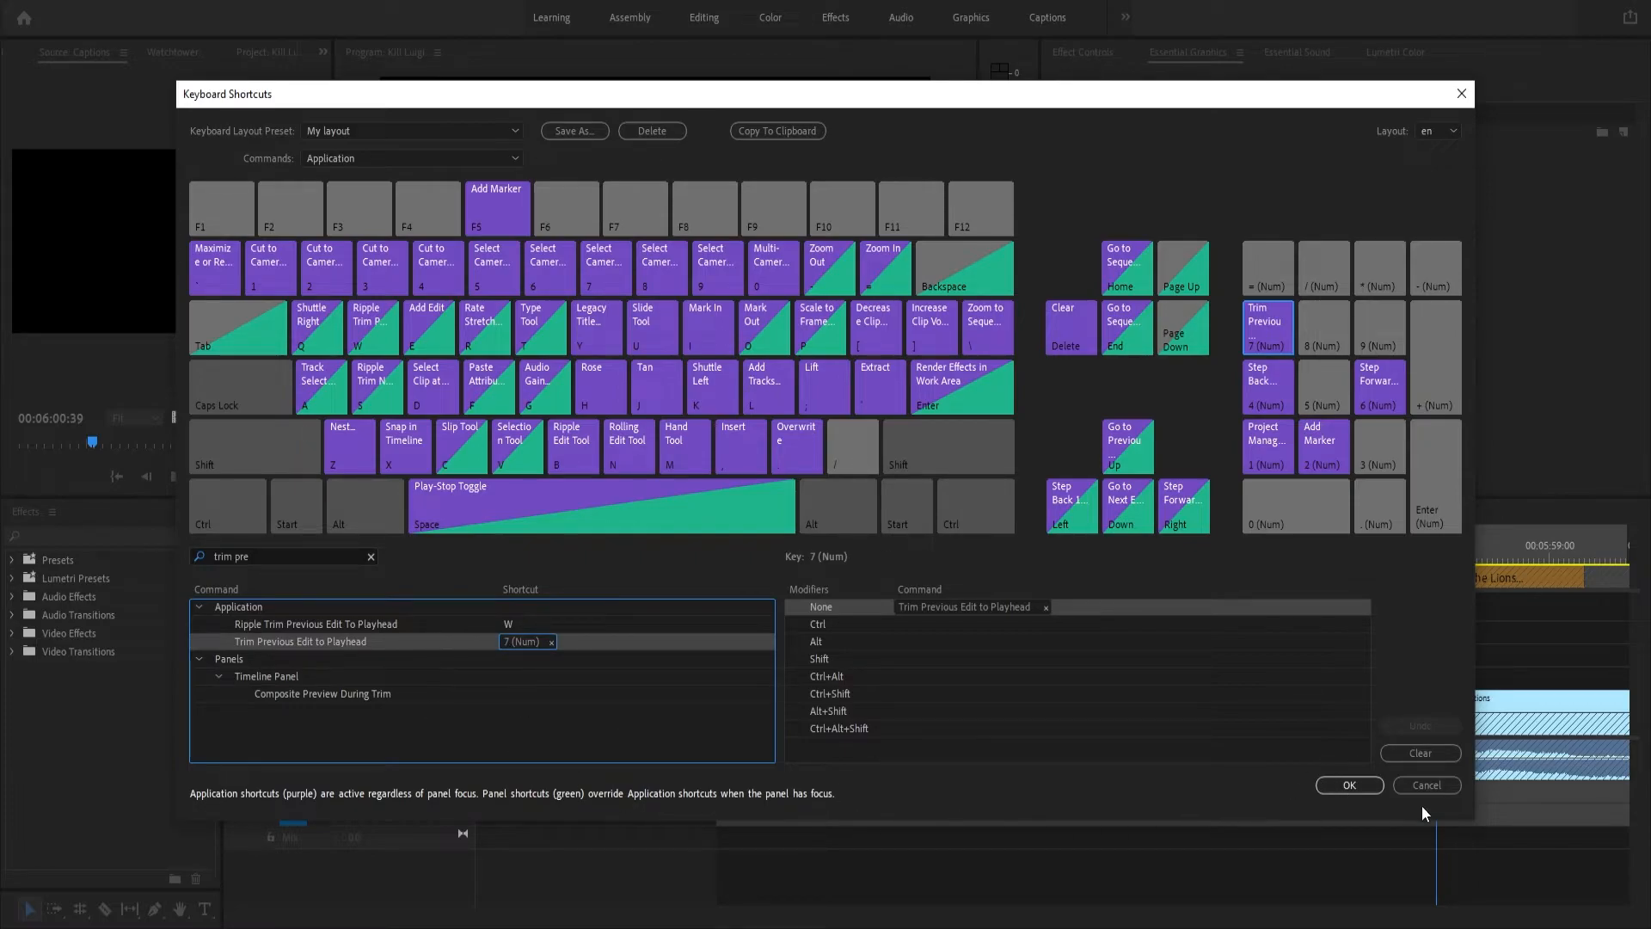
left_click(1432, 785)
- Cut the Captions clip on V2 at each caption boundary from "Uhhh the Lions..." to "Oh balls.", removing the gaps between them
scroll(960, 765, "down", 4)
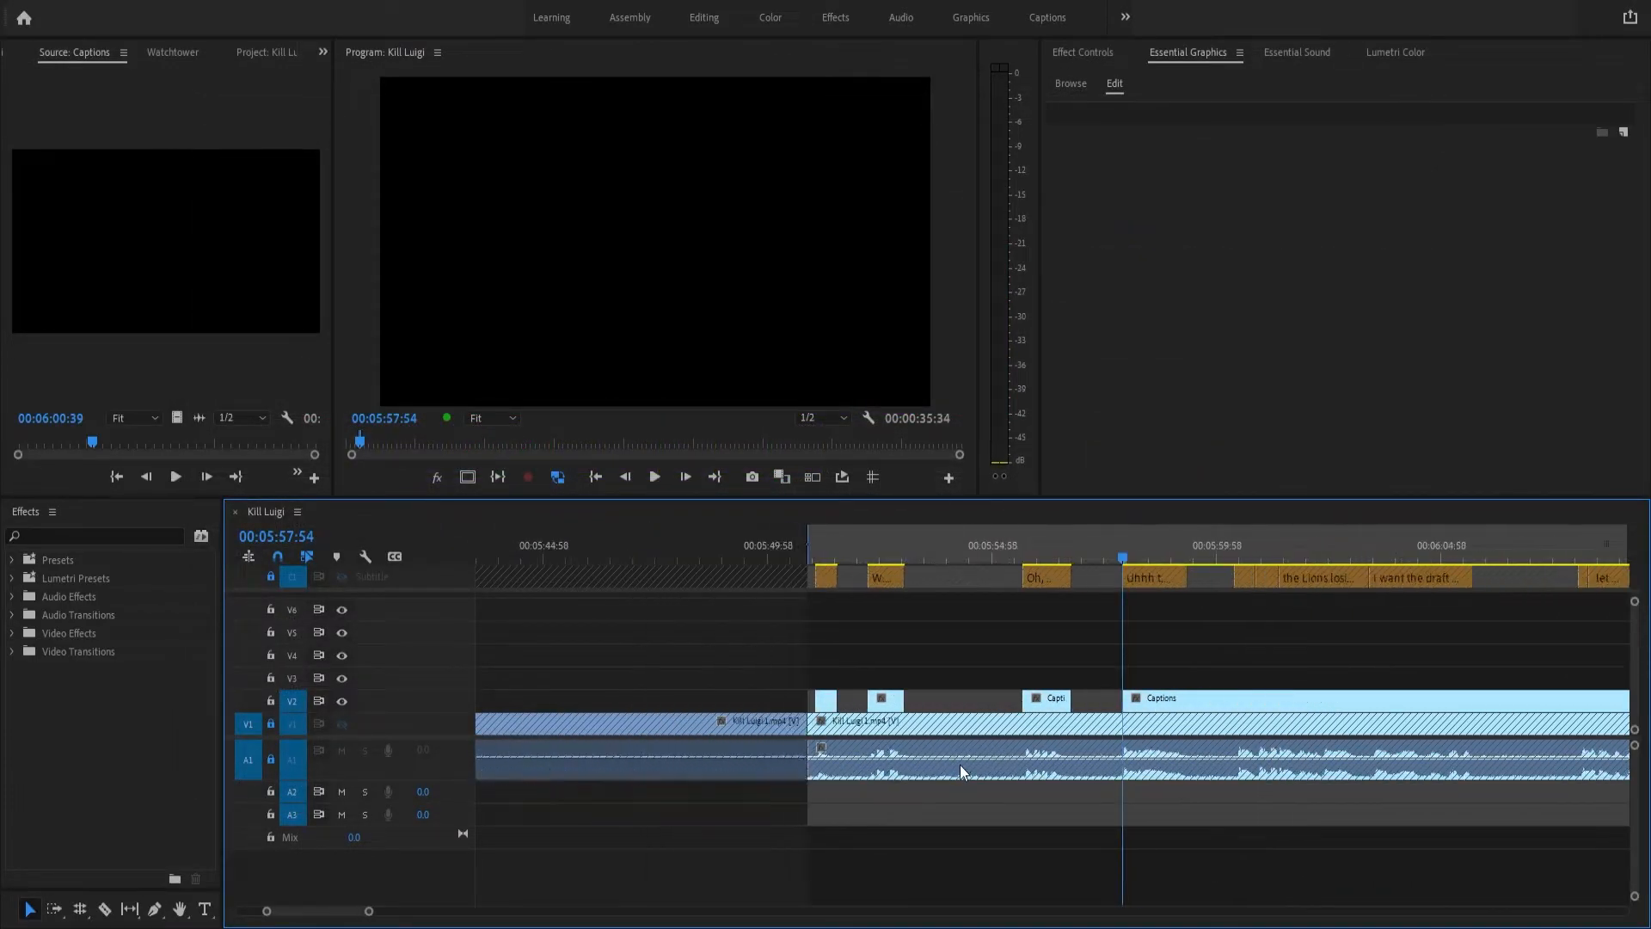
scroll(960, 766, "down", 4)
scroll(818, 720, "down", 4)
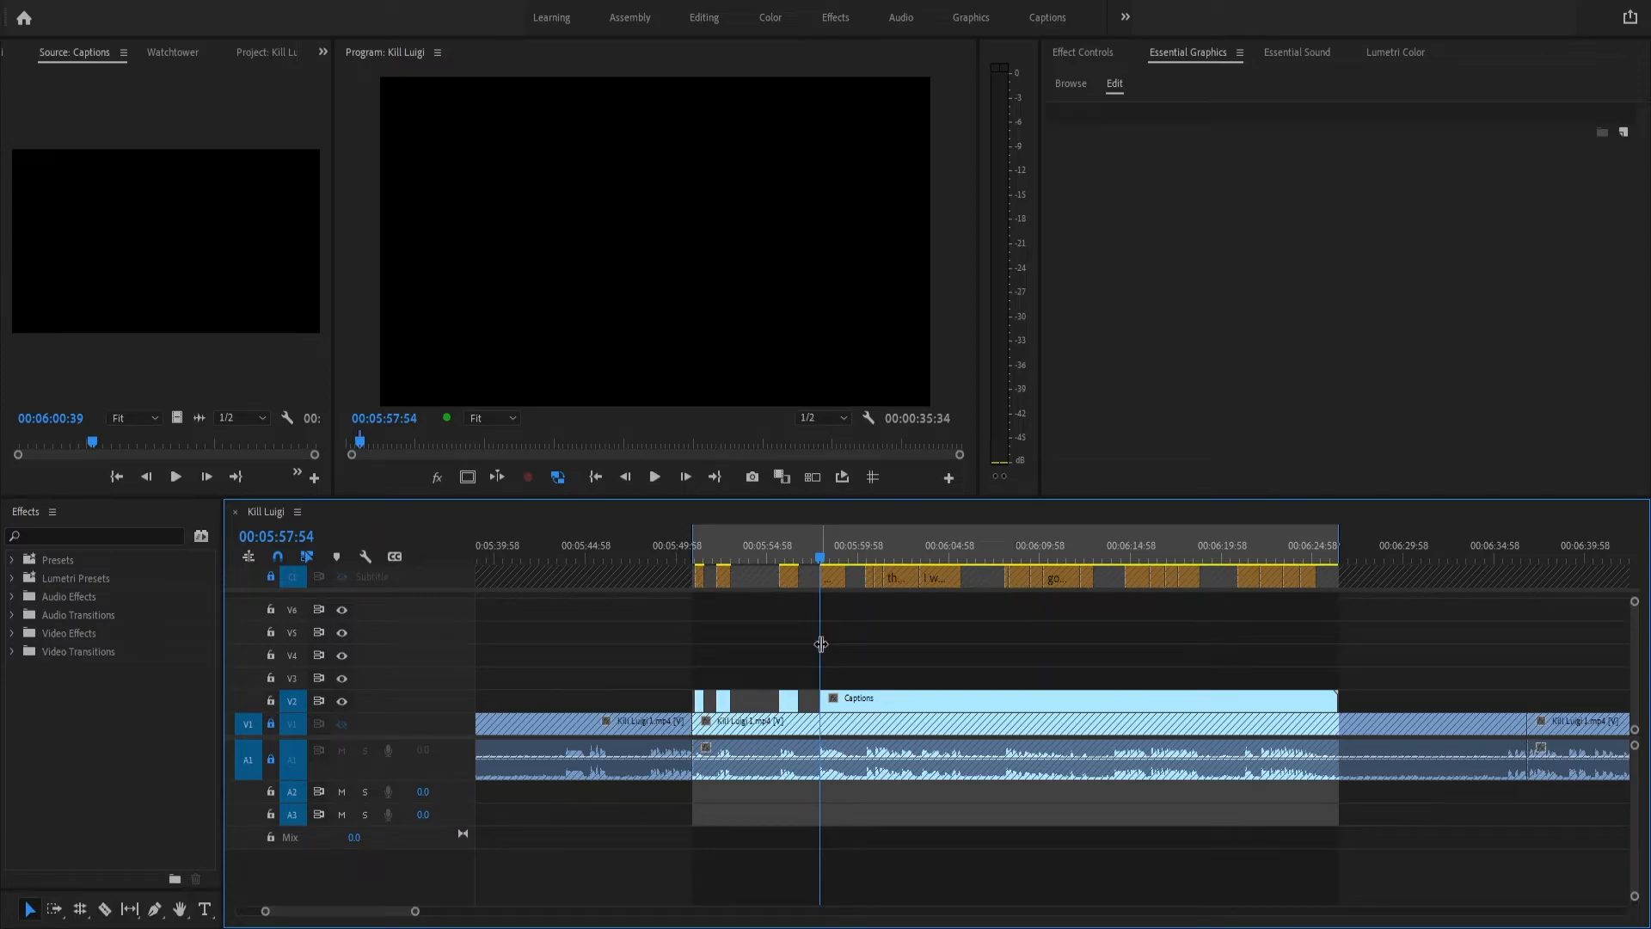
key("Down")
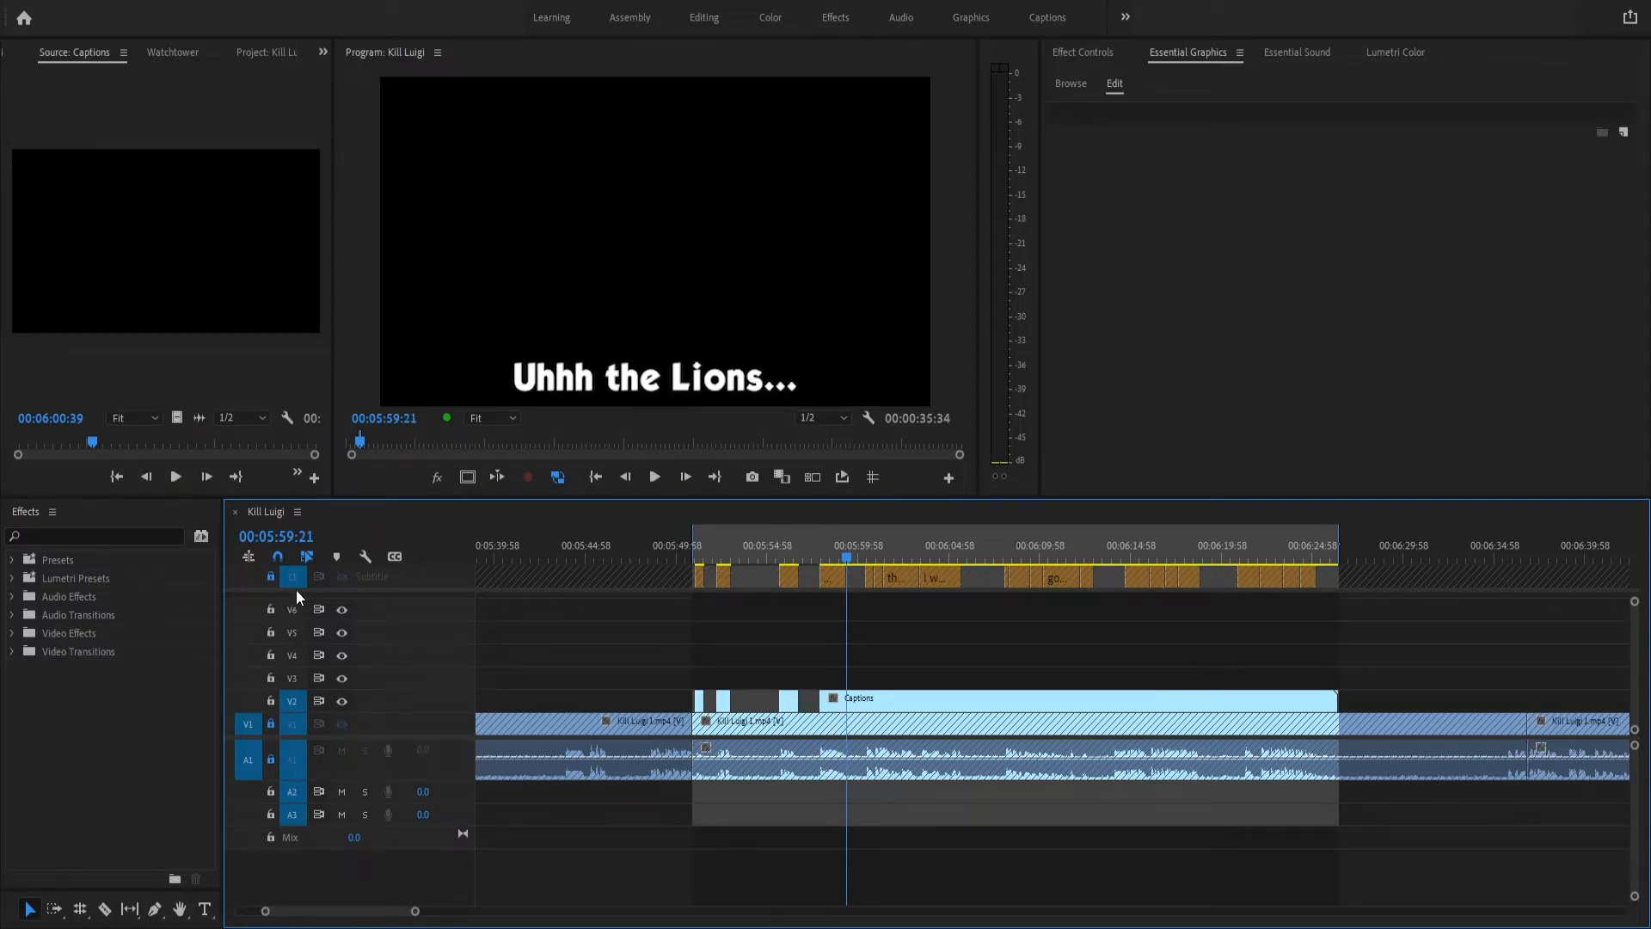
left_click(296, 725)
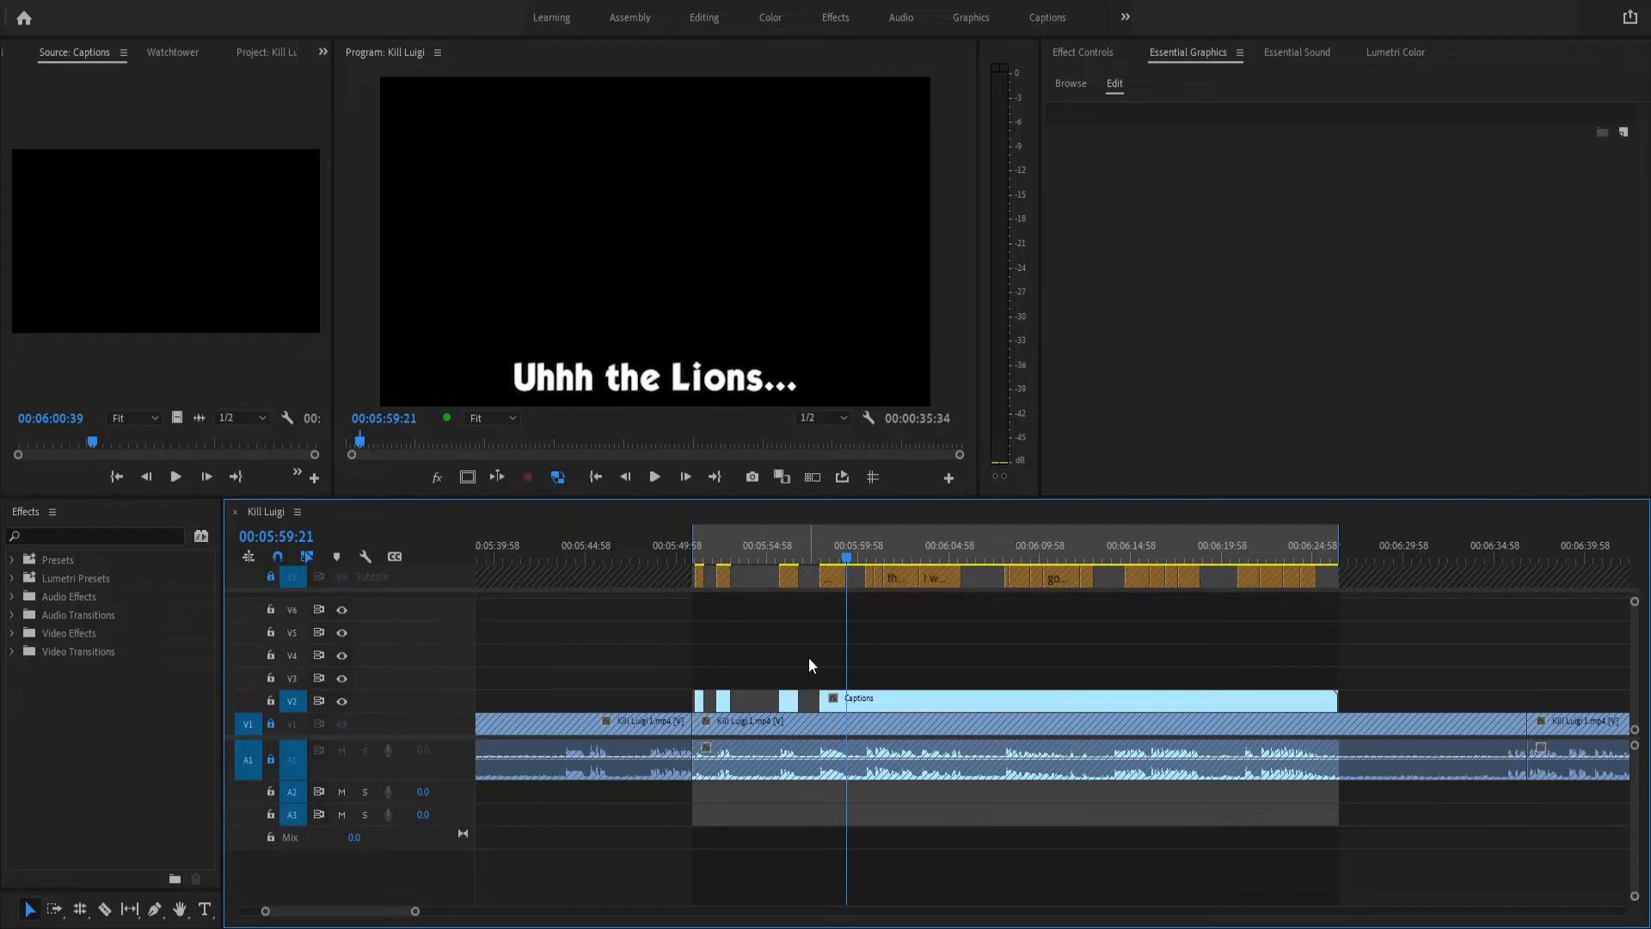
scroll(881, 696, "up", 2)
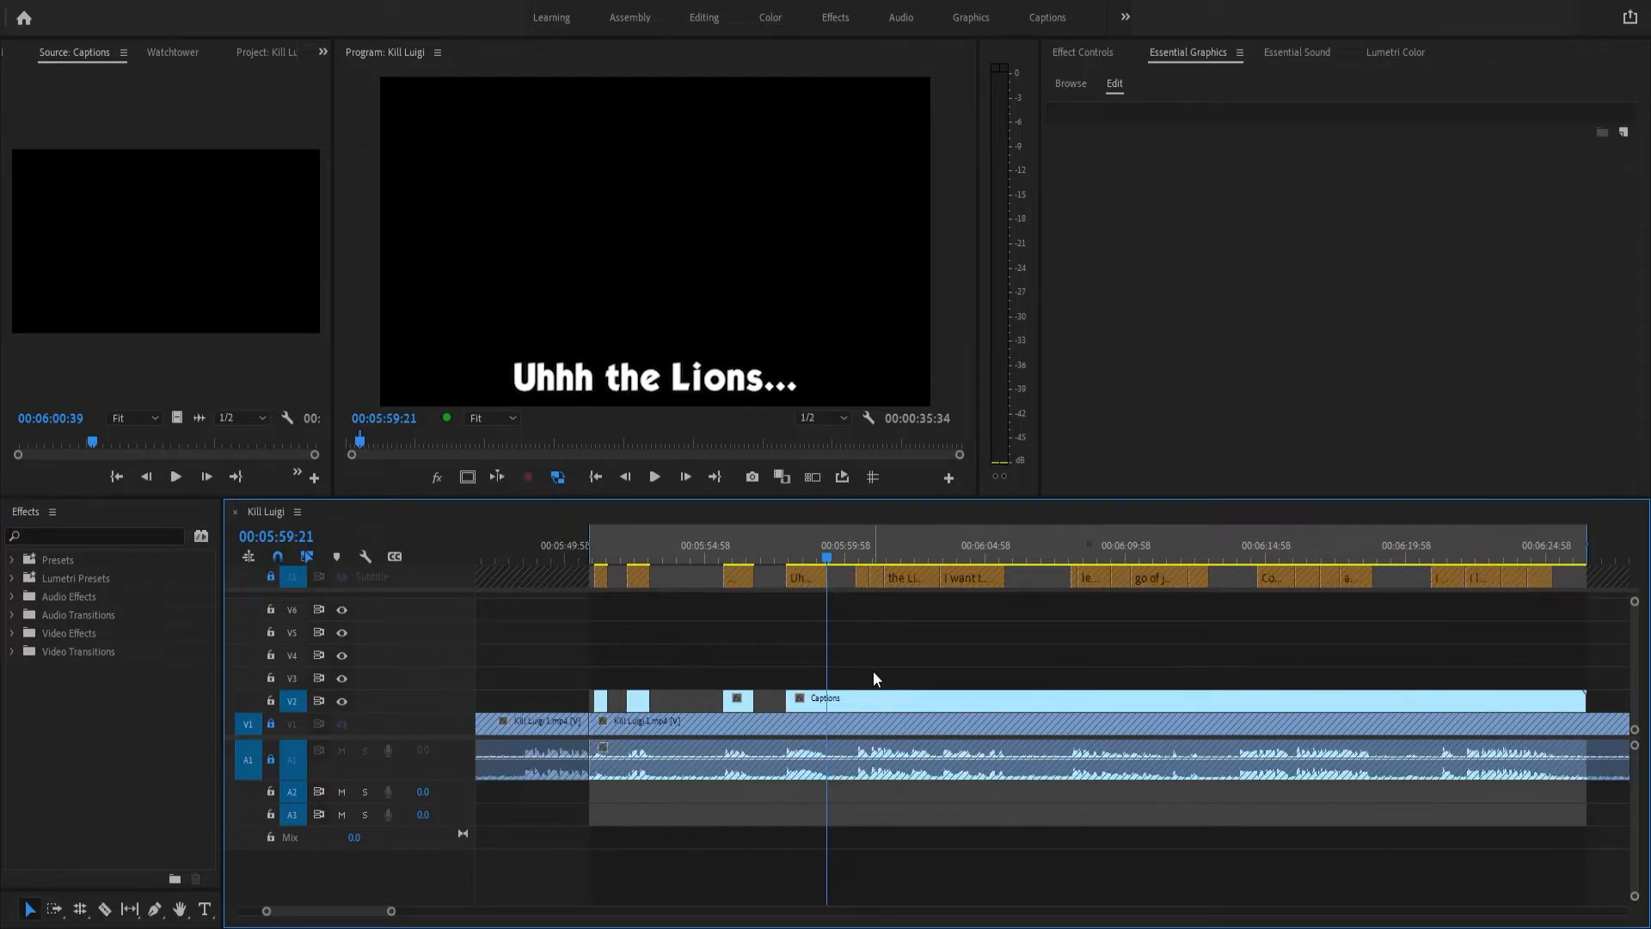
key("space")
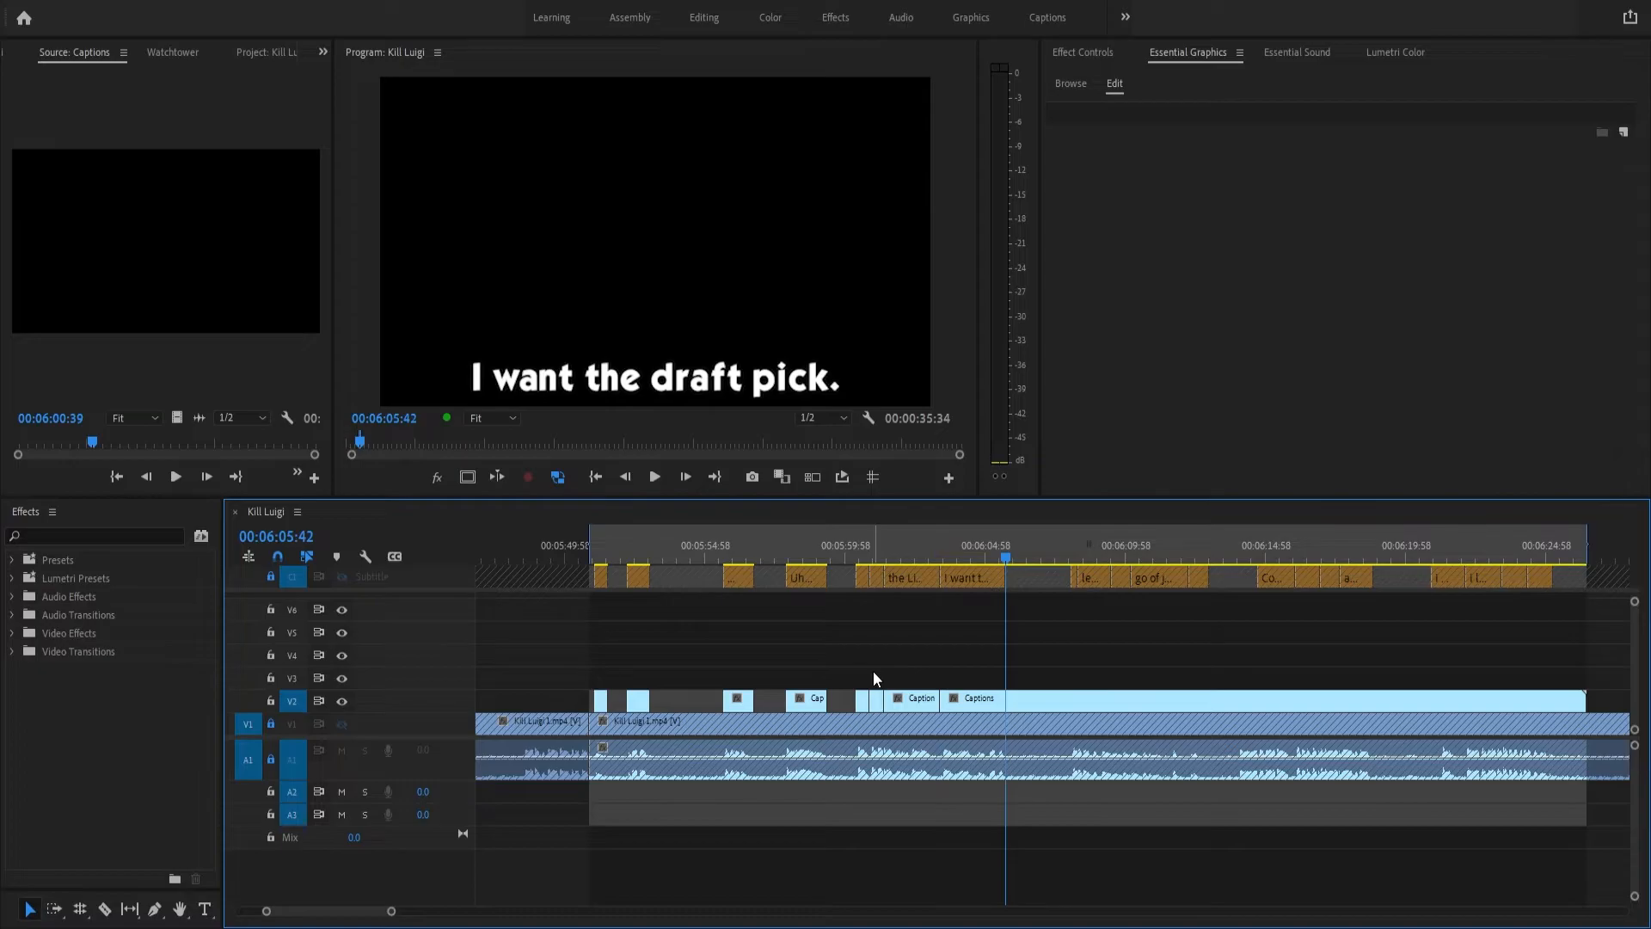
key("ctrl+k")
key("Down")
key("ctrl+k")
key("Down")
key("ctrl+k")
key("Down")
- Cut the rest of the V2 clip into separate captions through "hate code Veronica.", removing the gaps and the empty piece at the end
key("ctrl+k")
key("Down")
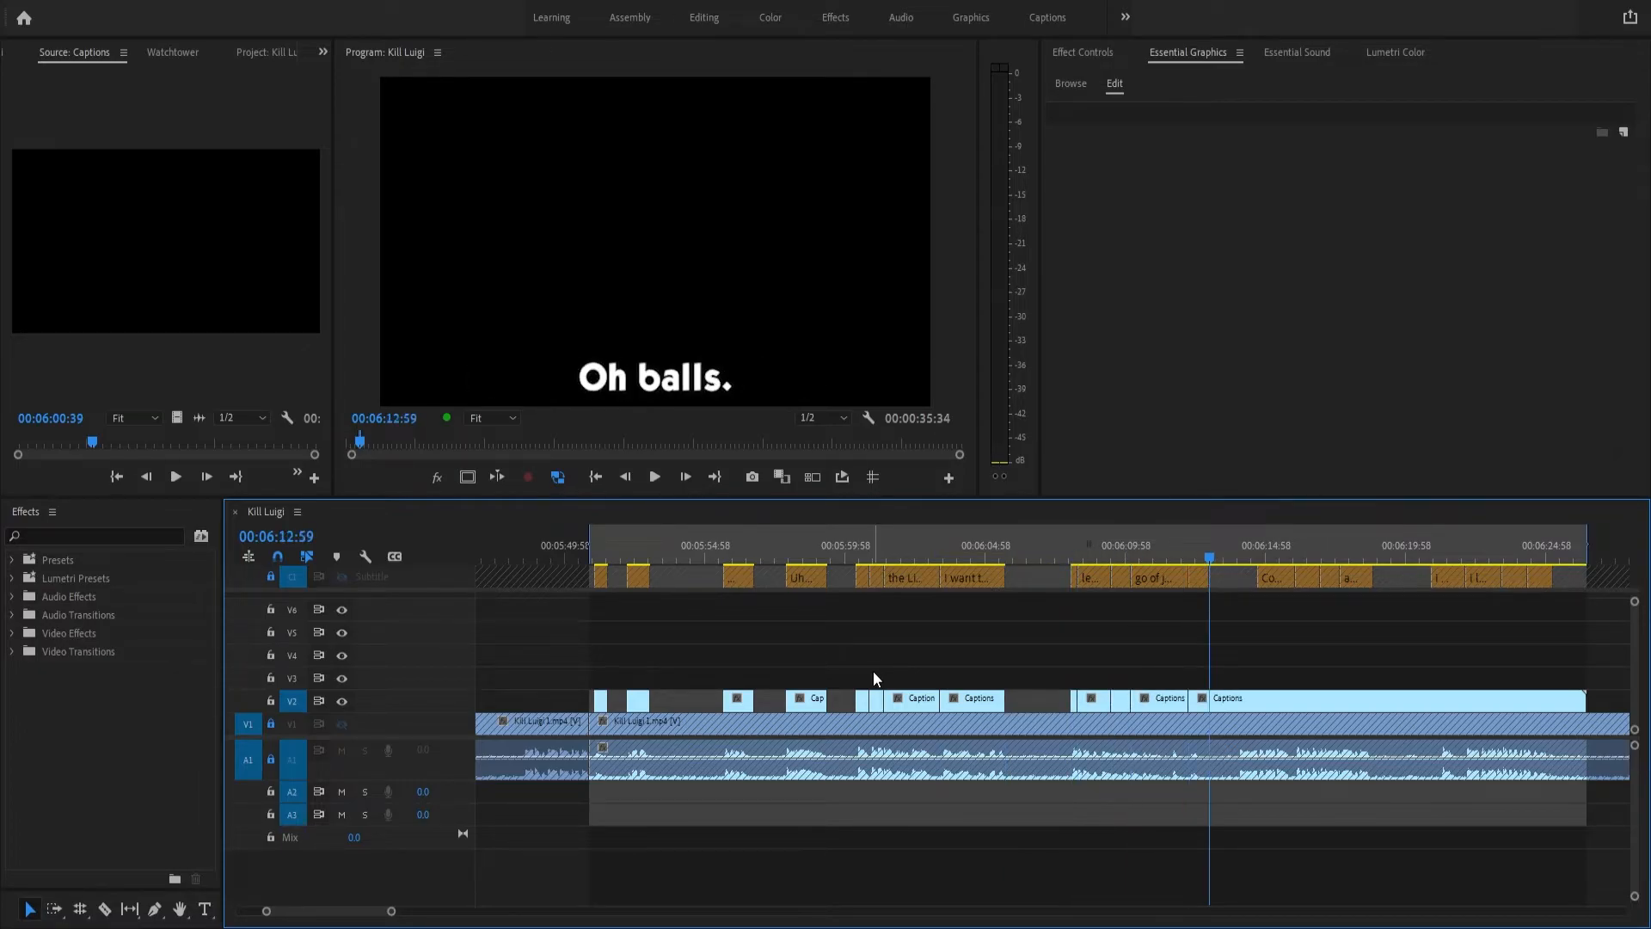
key("ctrl+k")
key("Down")
key("ctrl+alt+q")
key("Down")
key("ctrl+k")
key("Down")
key("ctrl+k")
key("Down")
key("ctrl+k")
key("Down")
key("ctrl+k")
key("Down")
key("ctrl+alt+q")
key("Down")
key("ctrl+k")
key("Down")
key("ctrl+k")
key("Down")
key("ctrl+k")
key("Down")
key("ctrl+k")
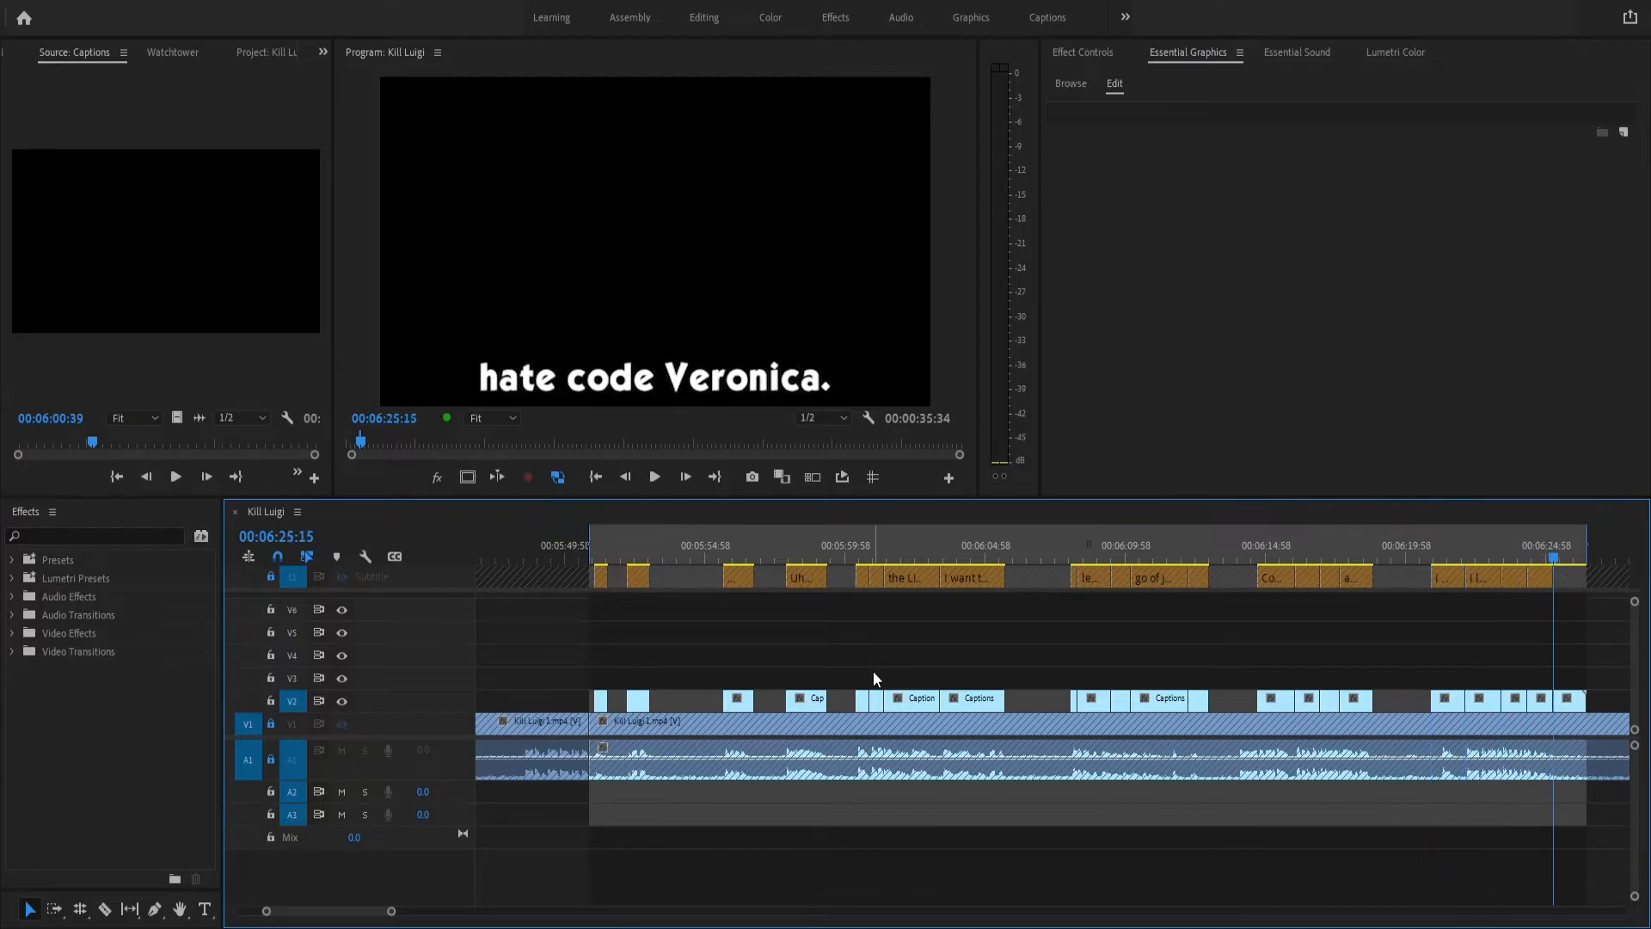
left_click(1567, 698)
key("Delete")
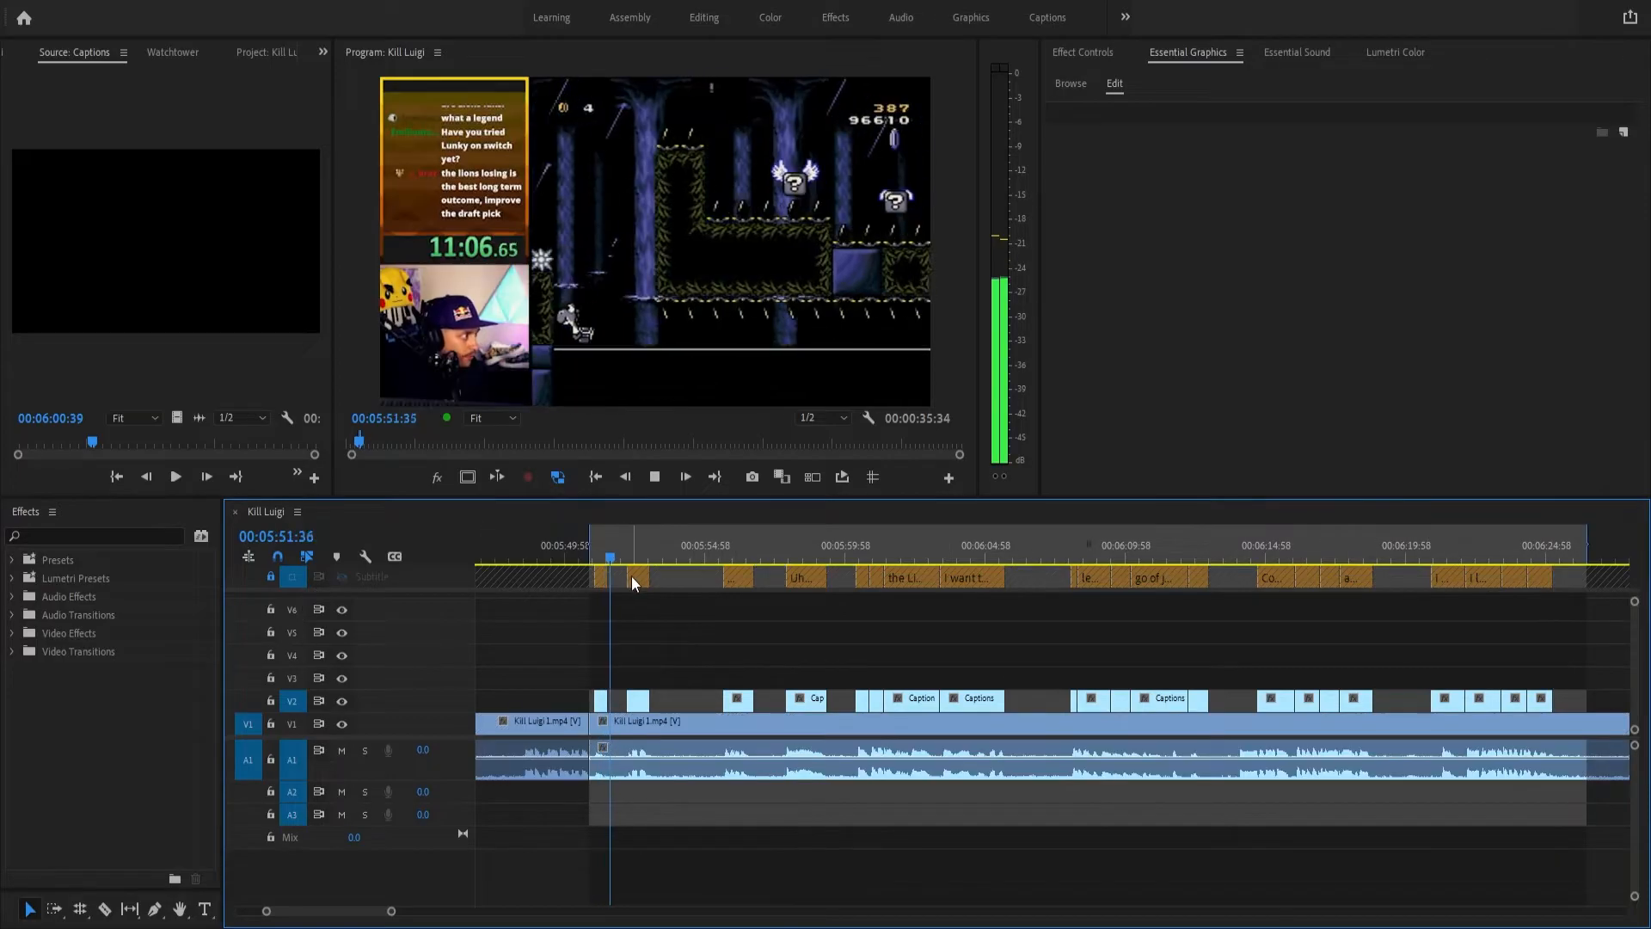
- Apply the "scale bounce in" preset to the "We've got this." caption clip on V2 and play it back
left_click(113, 537)
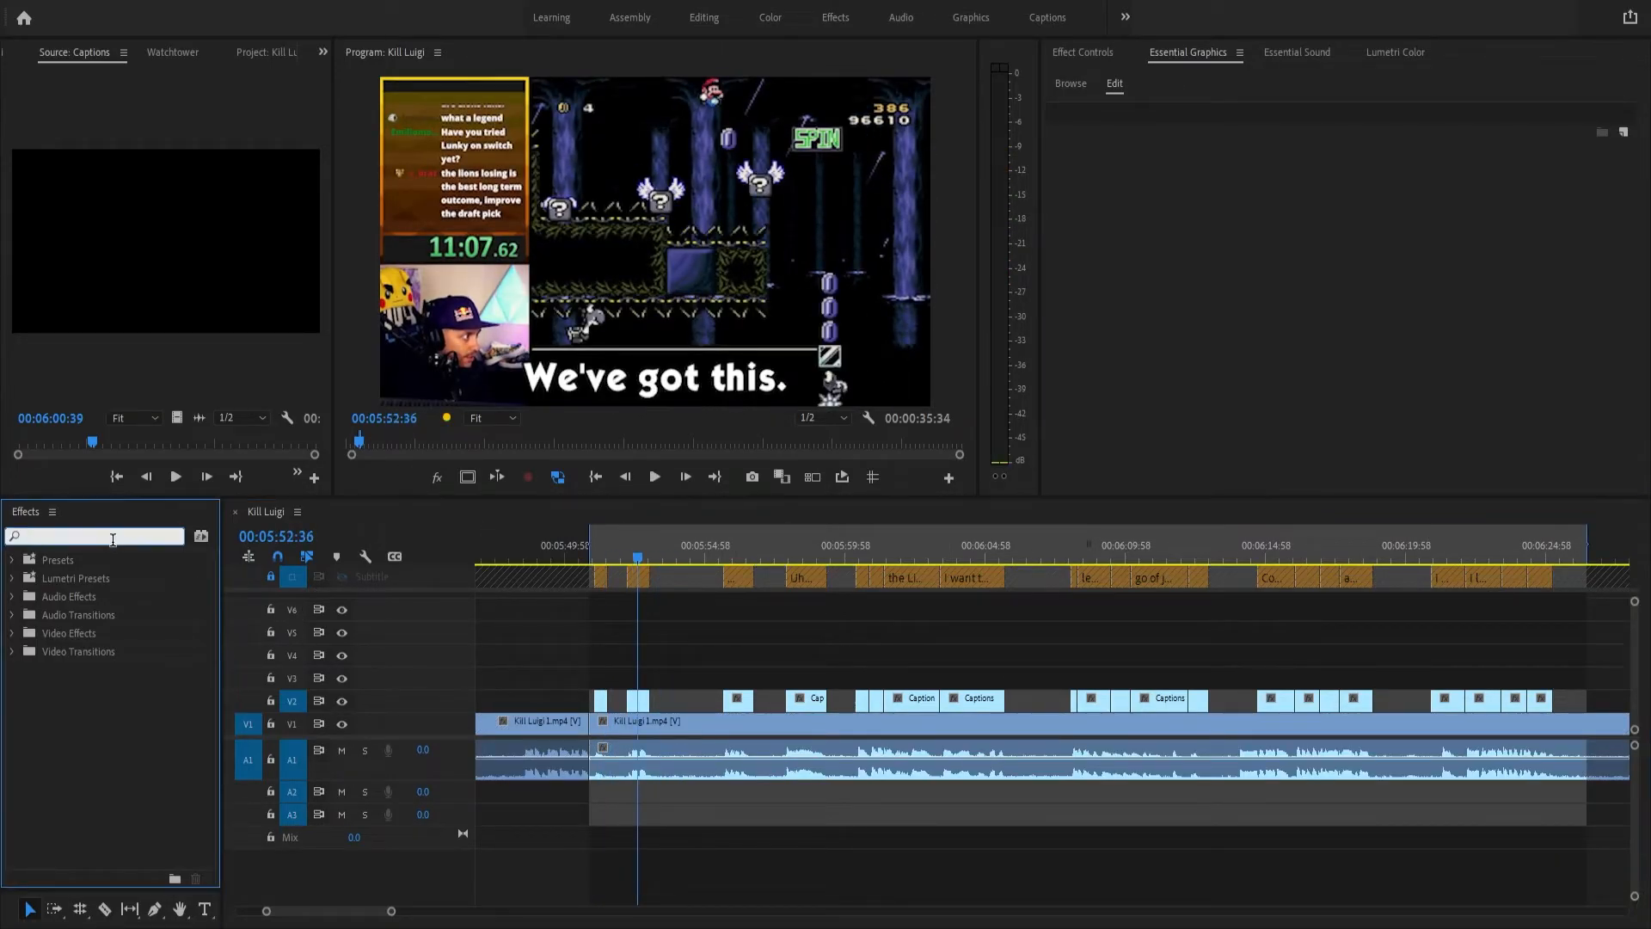
type("scale")
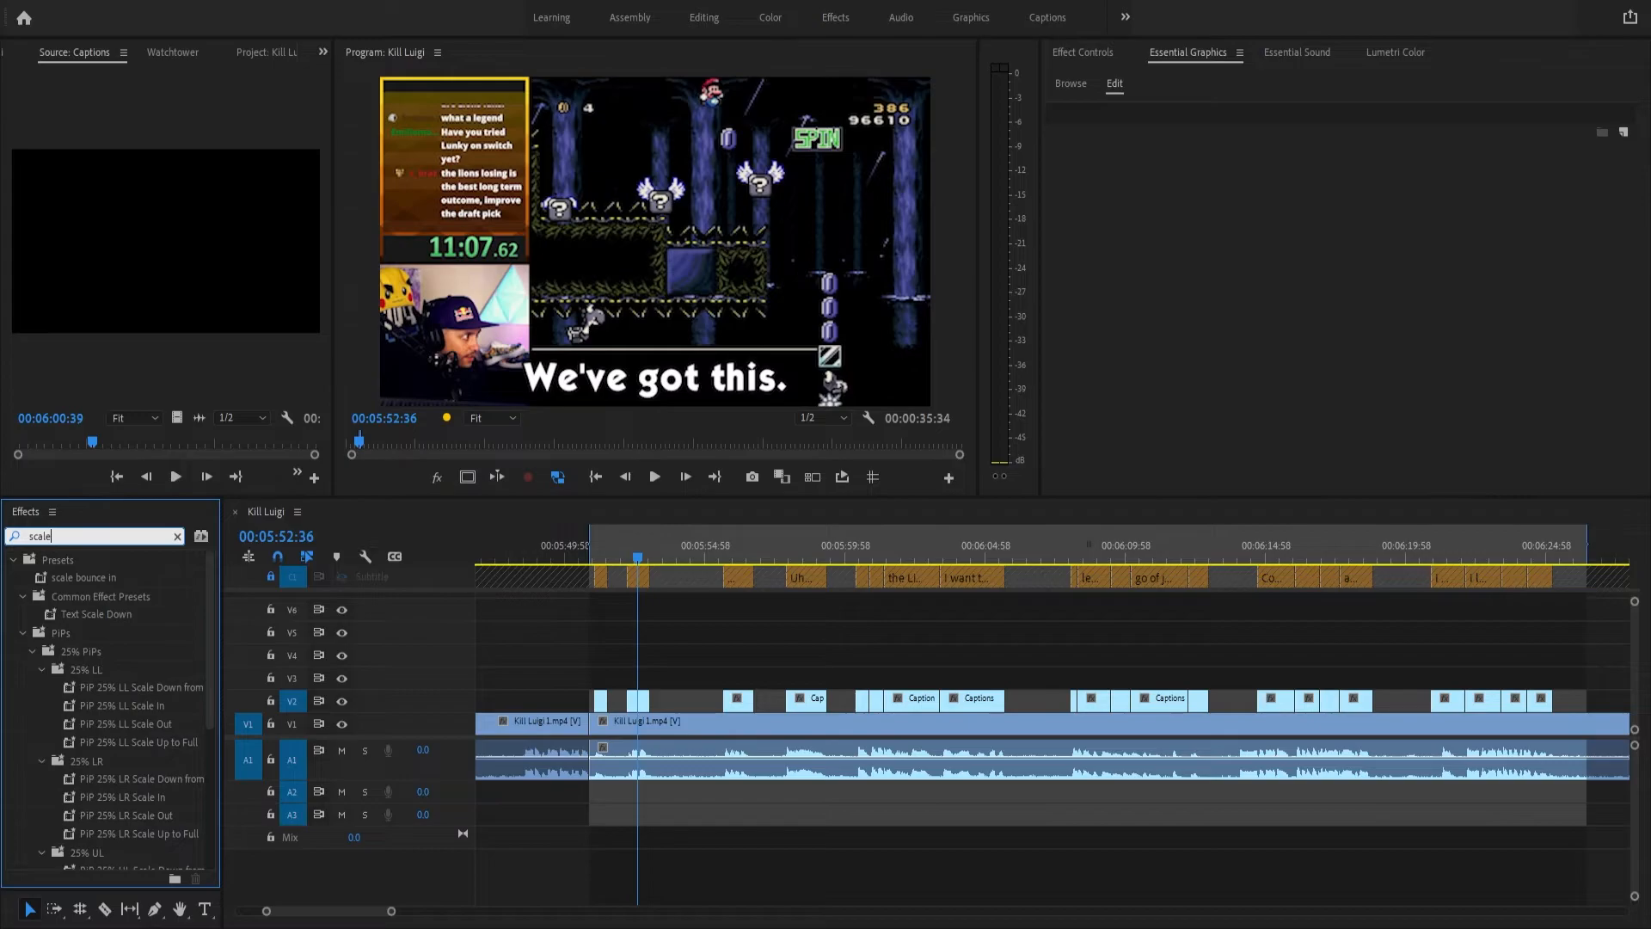
left_click_drag(86, 581, 647, 698)
left_click_drag(668, 552, 616, 549)
key("space")
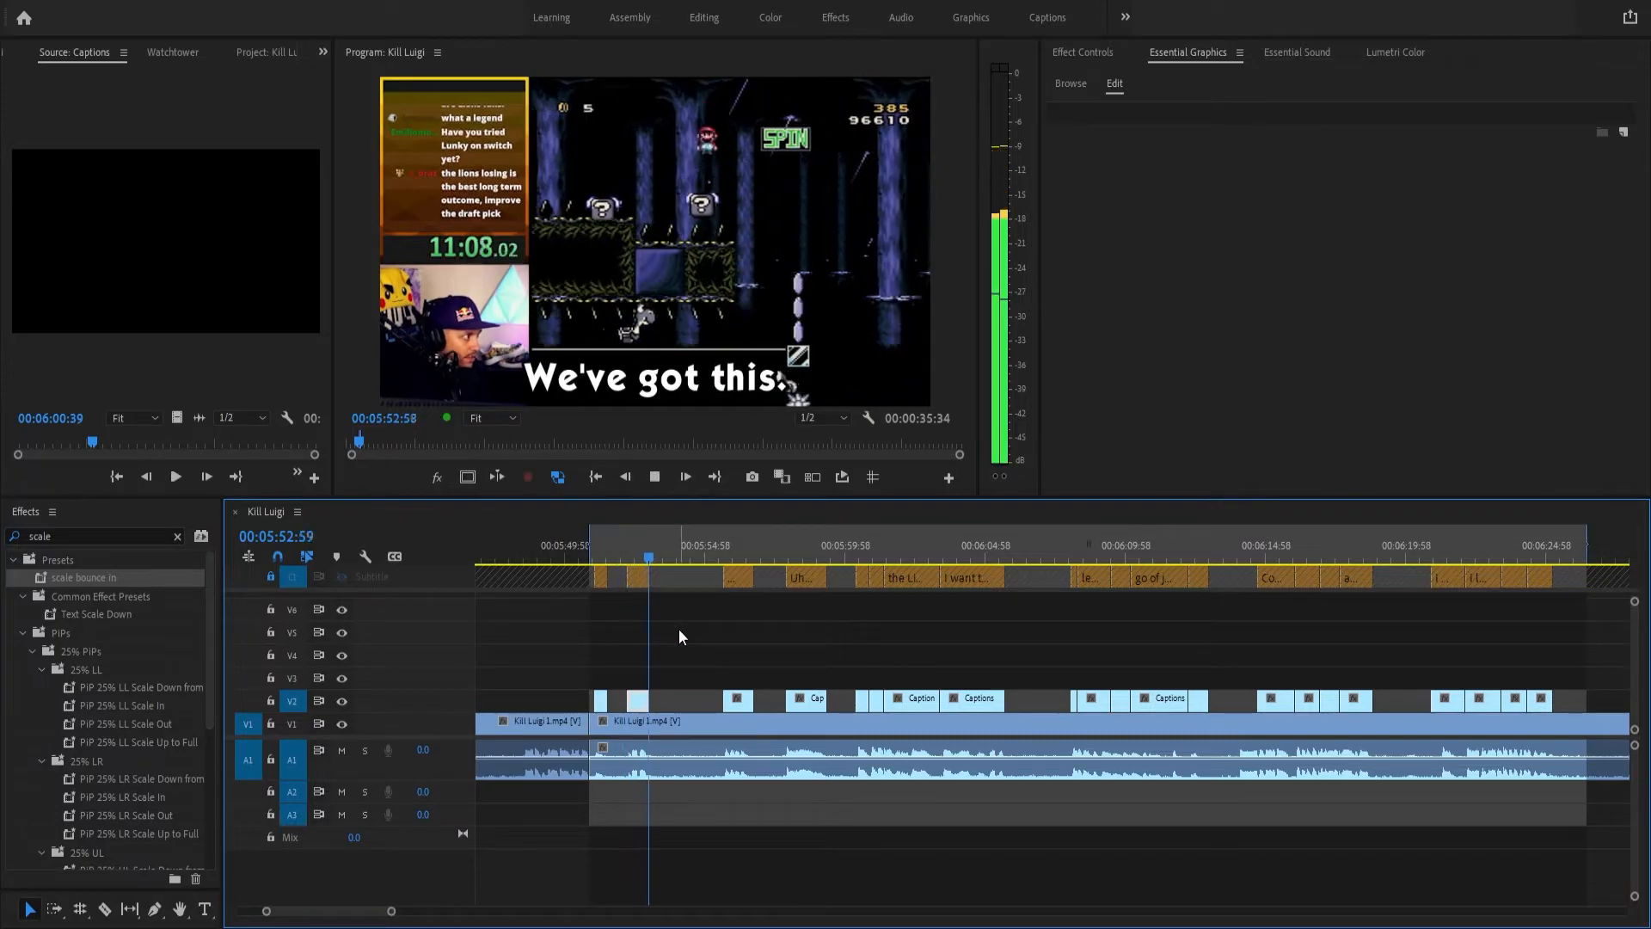
- Move the anchor point of the "We've got this." clip down onto the caption text, about 966, 999, and preview the bounce
left_click(1080, 54)
left_click(1132, 240)
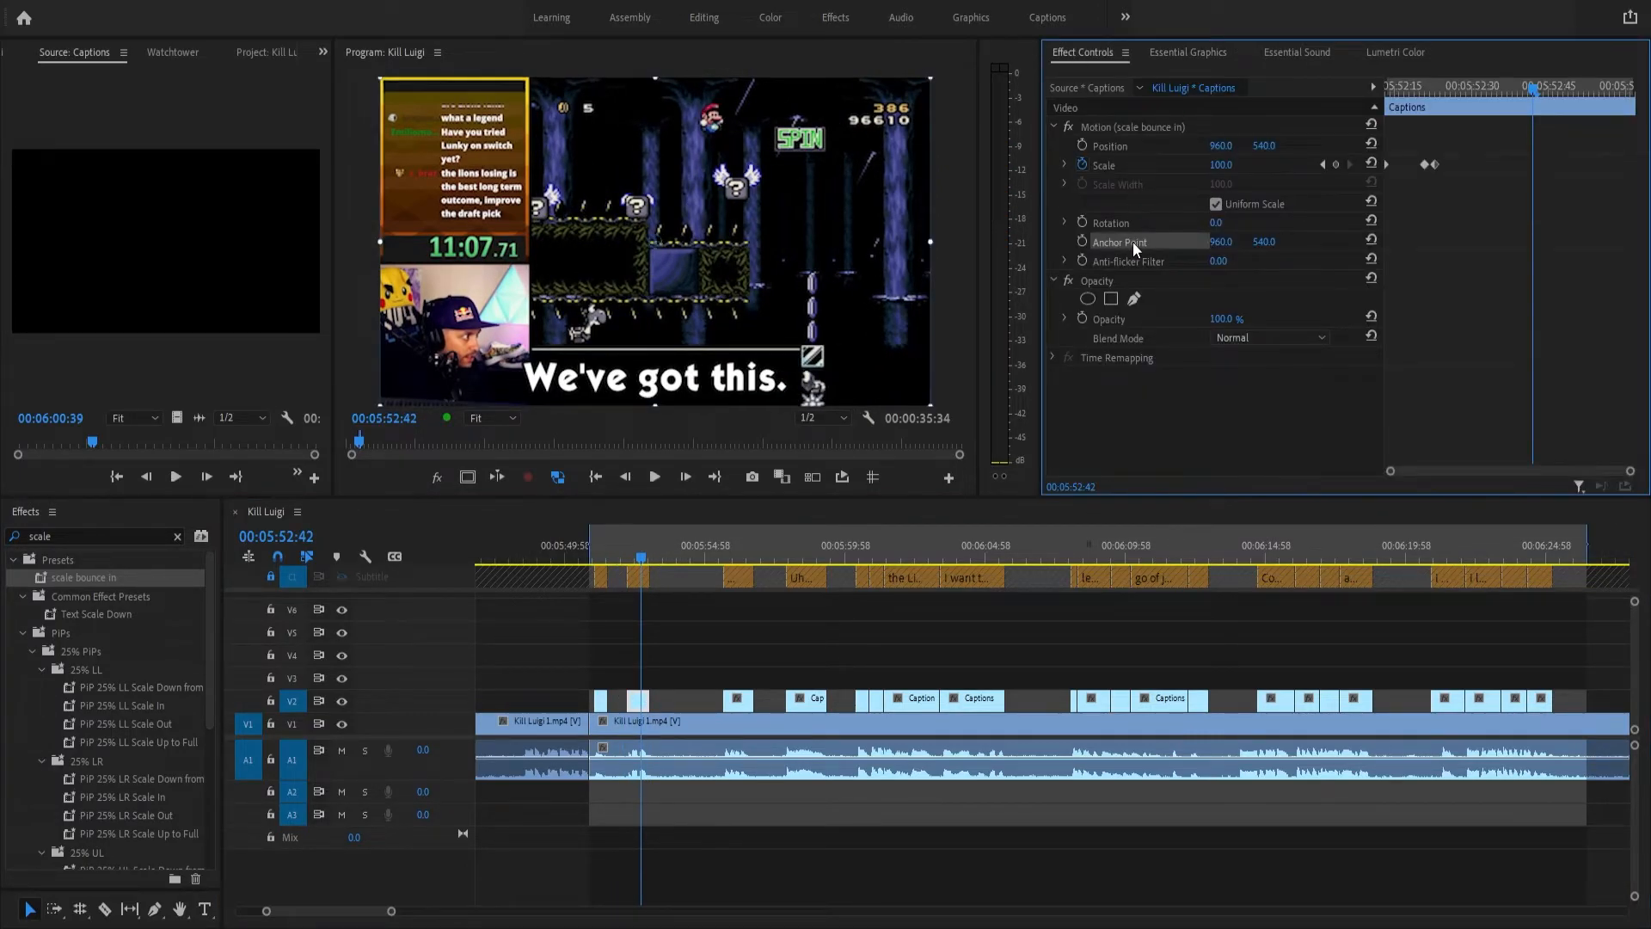
left_click_drag(655, 244, 655, 384)
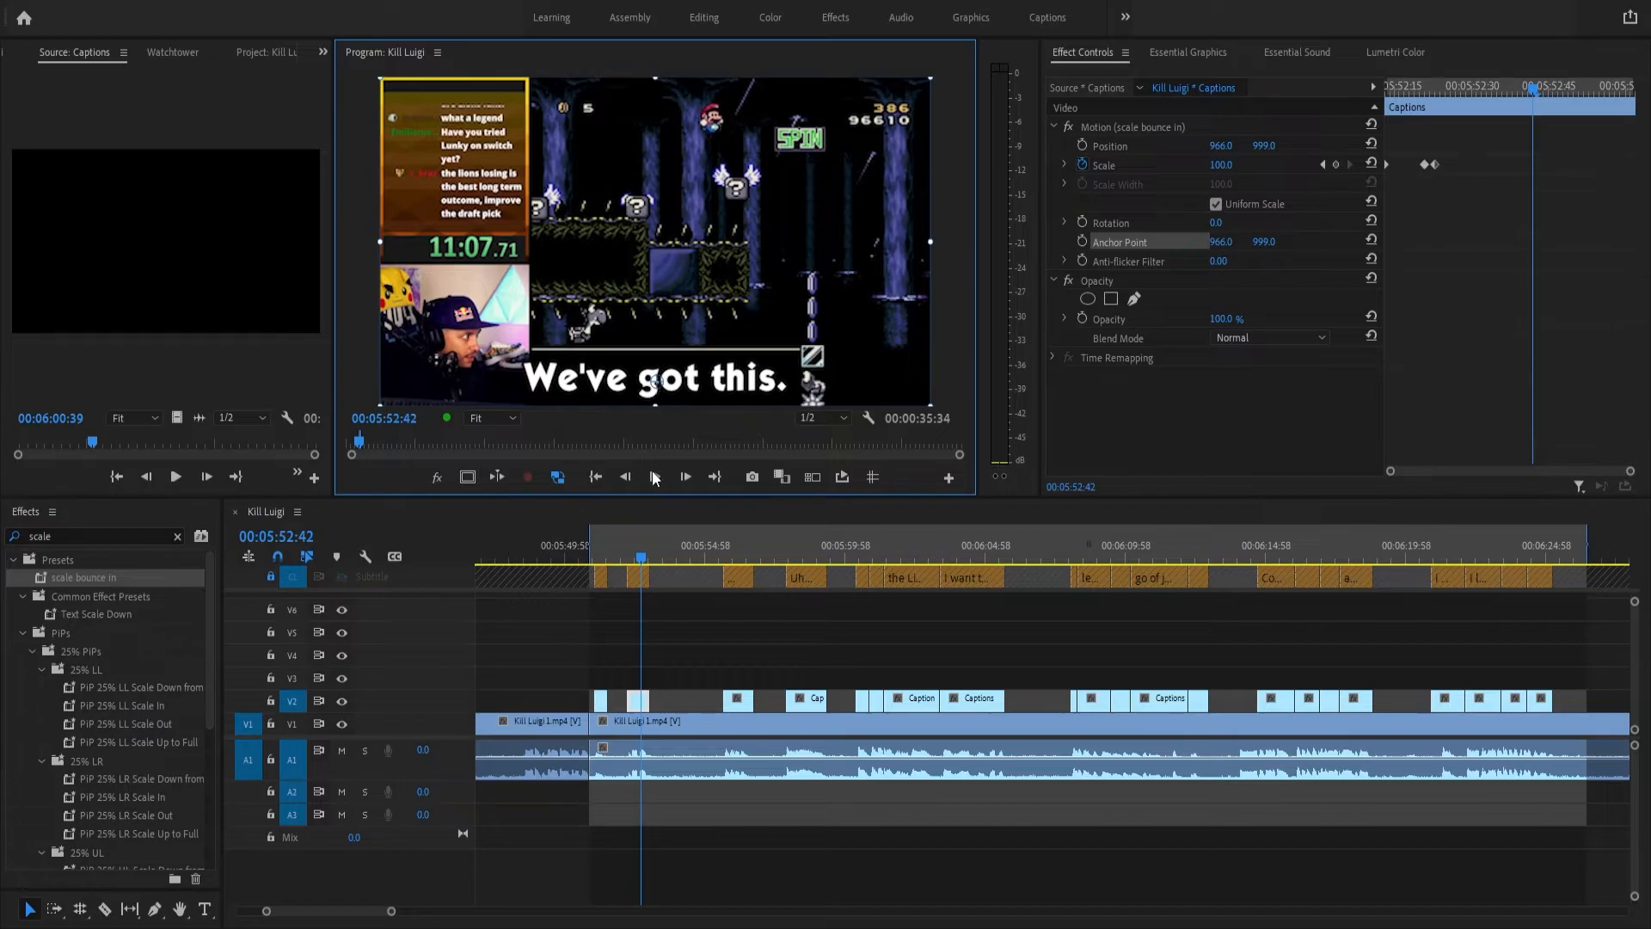
left_click(624, 559)
key("space")
key("space")
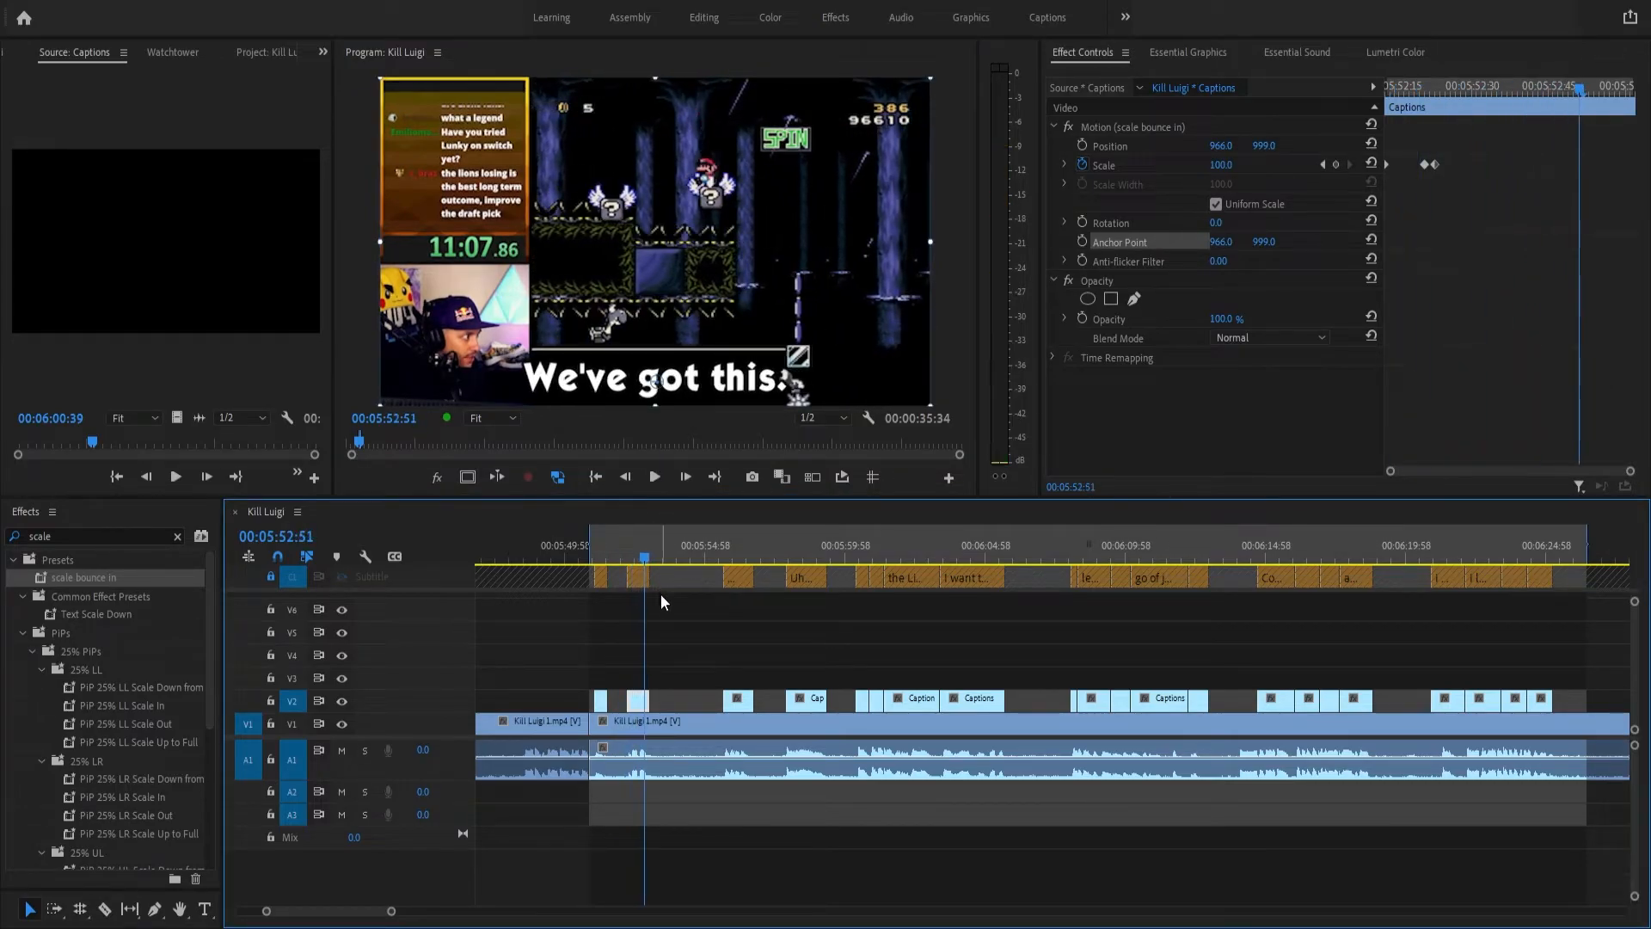
left_click(628, 554)
key("space")
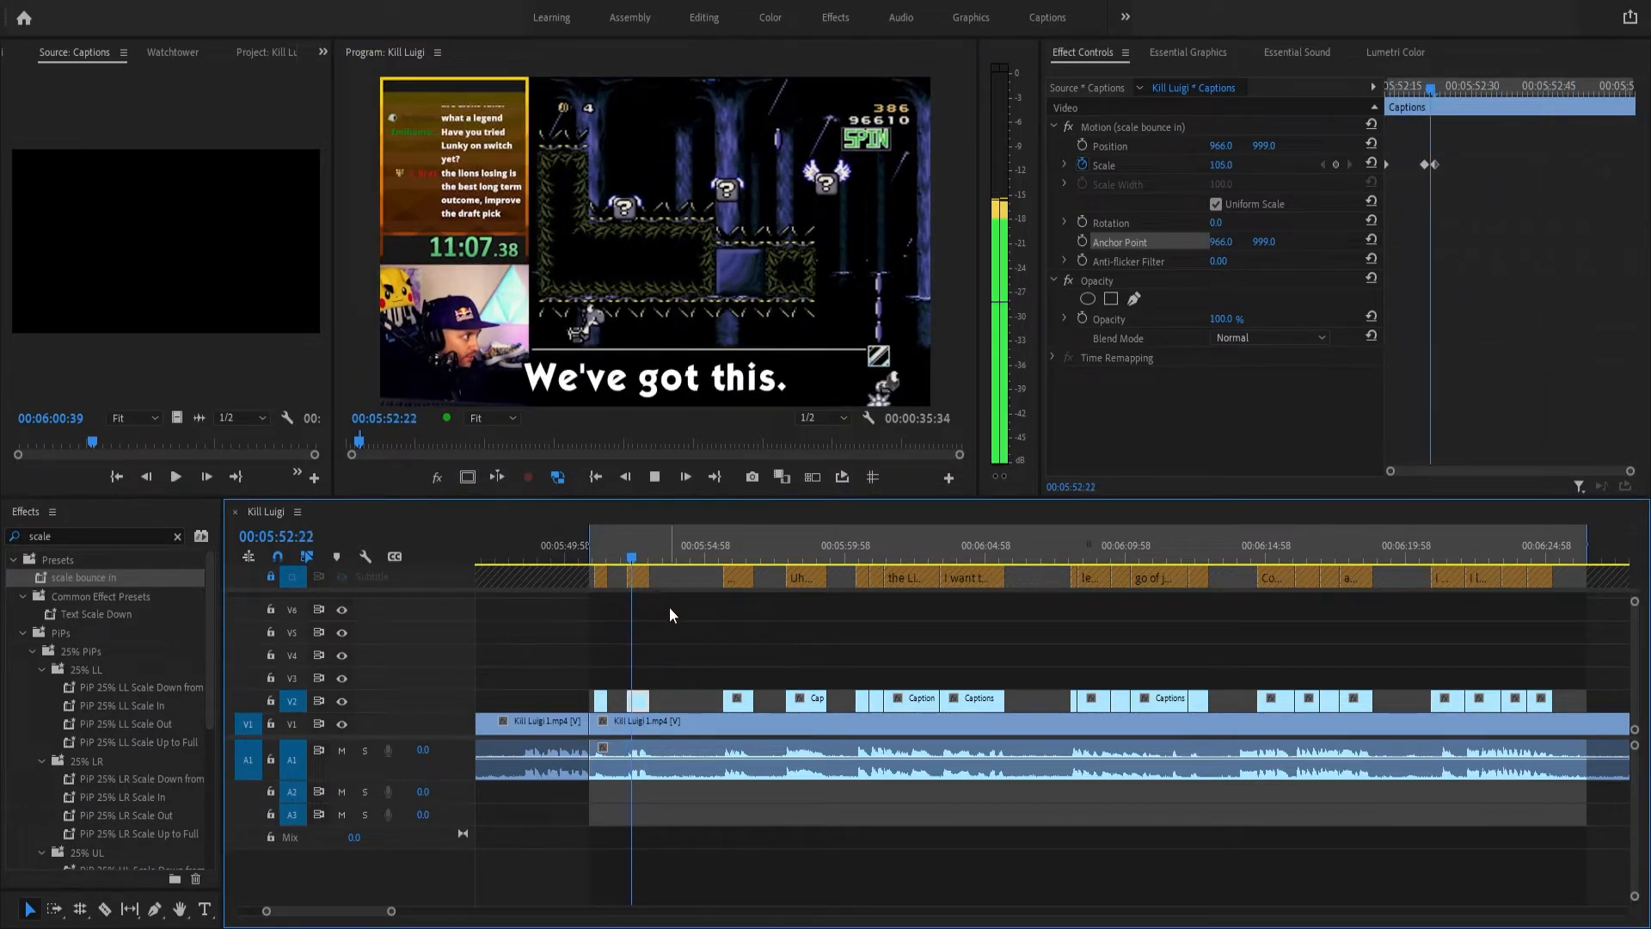
- Copy the Motion settings of the "We've got this." clip to the "All right." clip and all the remaining caption clips on V2
left_click(1221, 126)
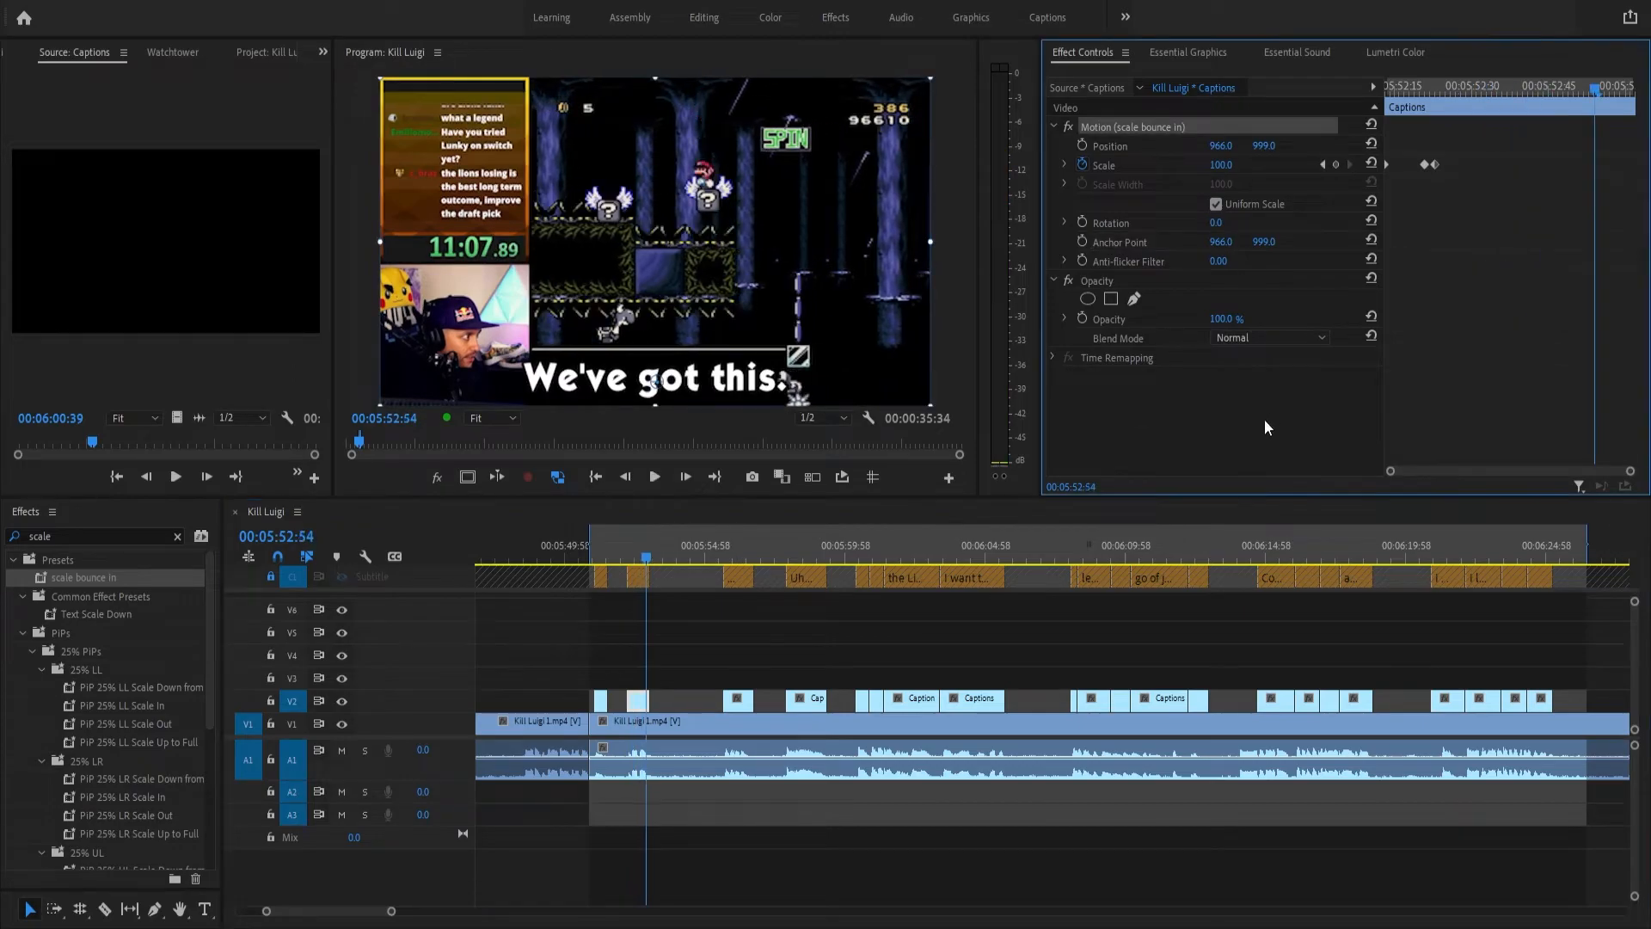
scroll(678, 705, "down", 2)
left_click(634, 700)
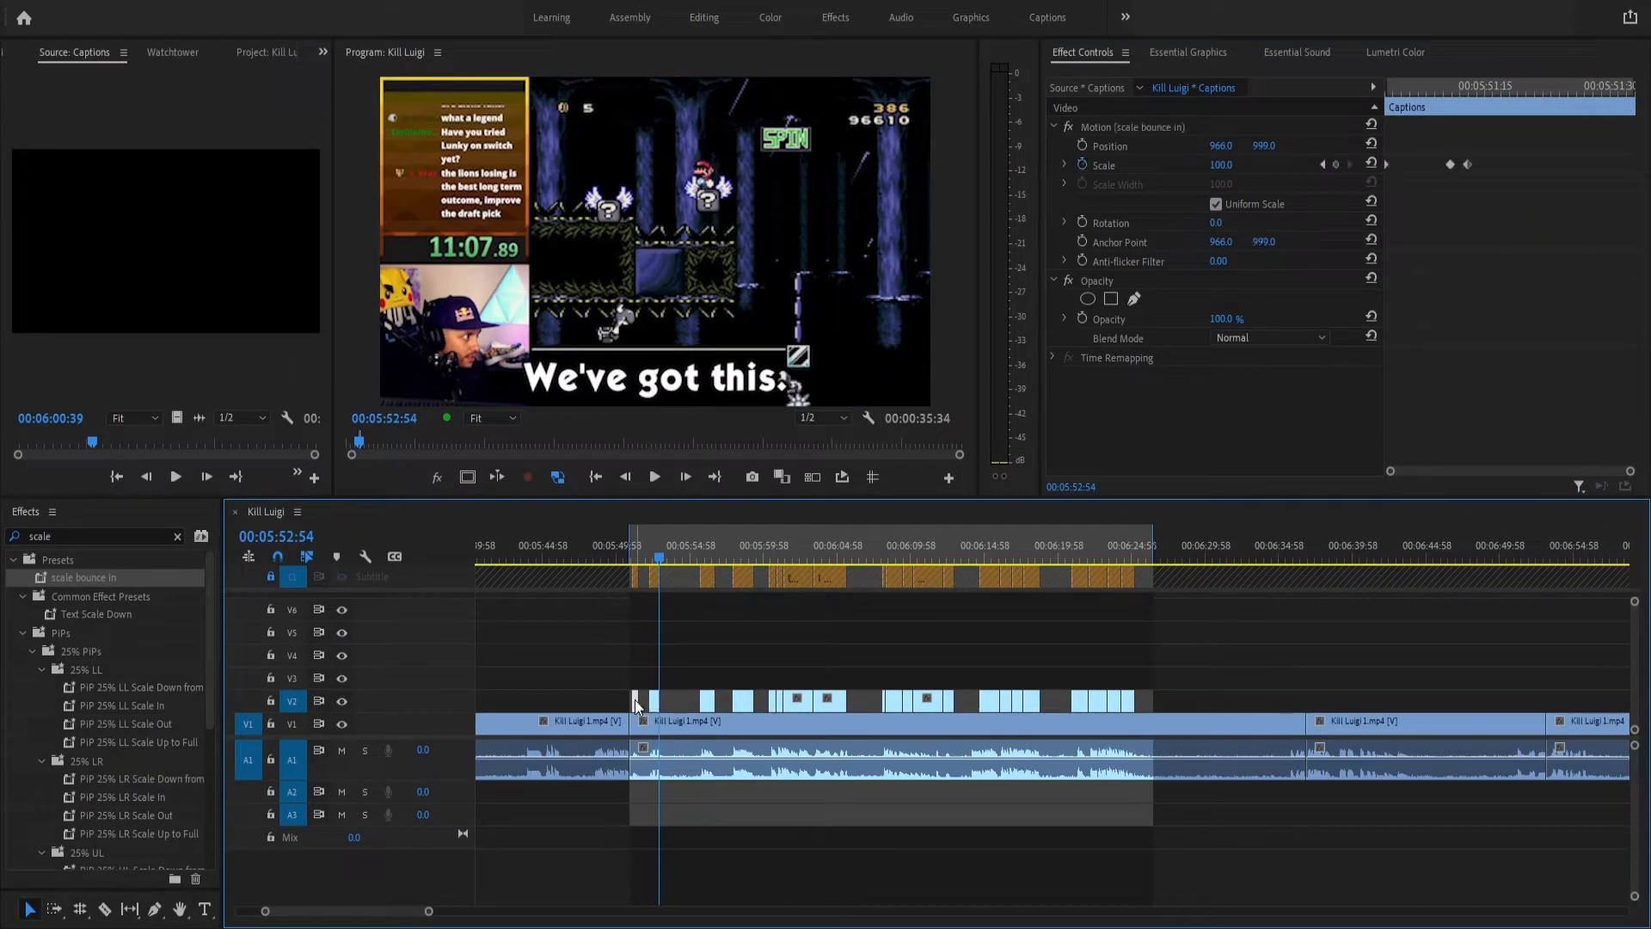
left_click_drag(636, 550, 632, 554)
key("space")
key("space")
left_click_drag(702, 663, 1180, 700)
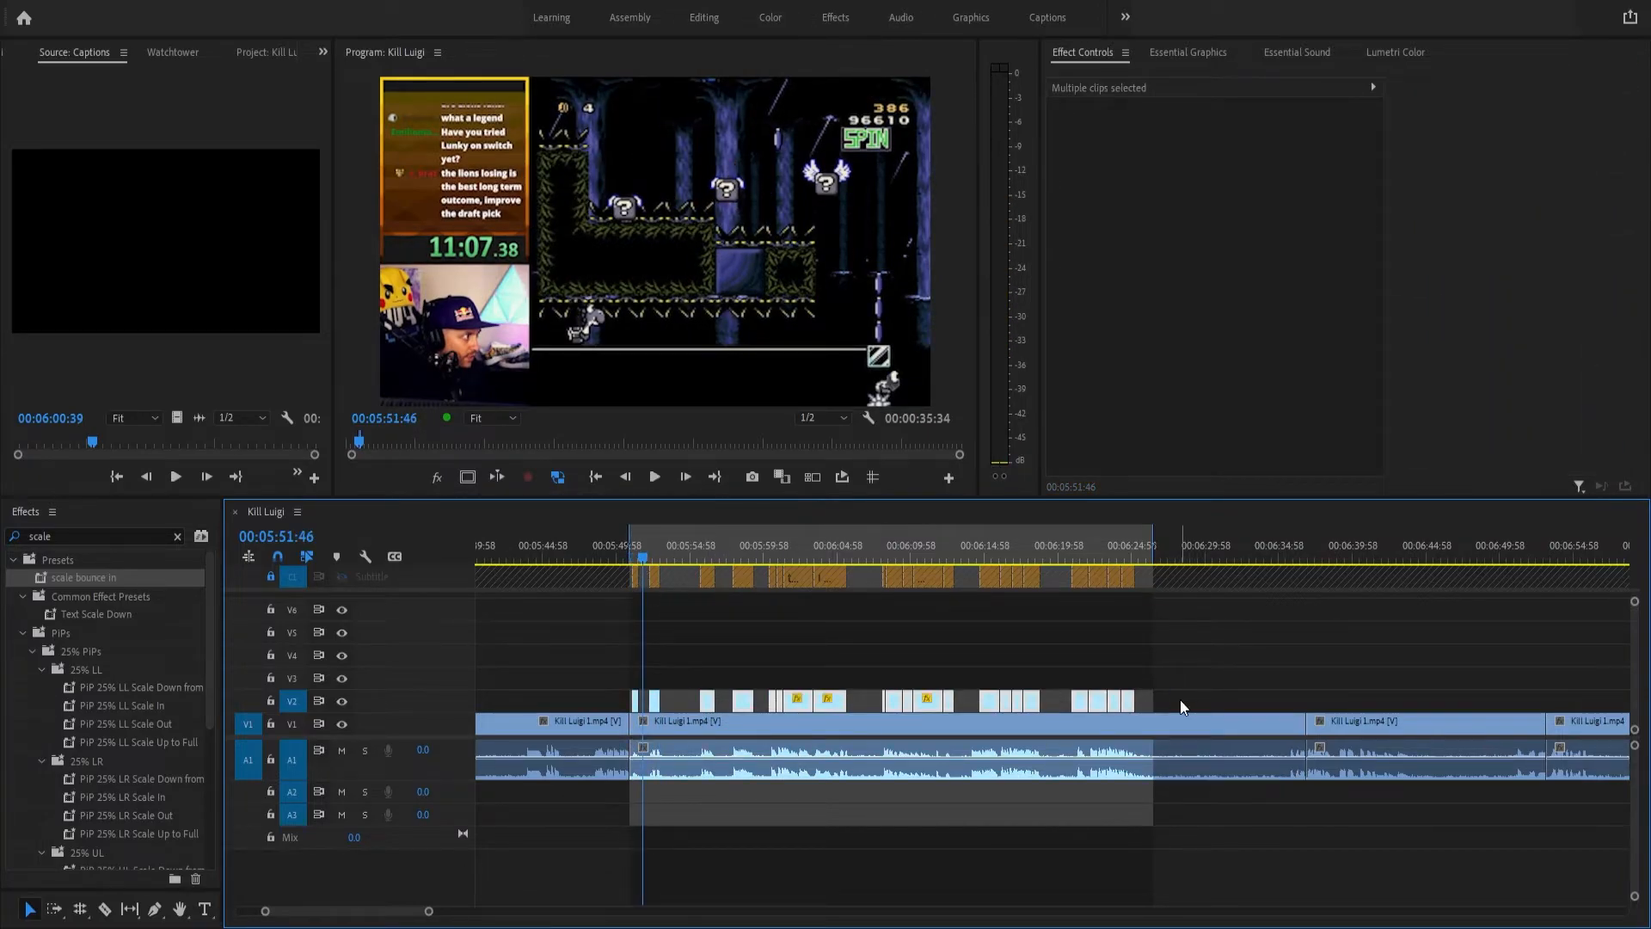
- Play back the captions around "the Lions losing just cause" and "I want the draft pick." to check their bounce animation
left_click(848, 652)
left_click(799, 559)
key("space")
key("space")
scroll(793, 772, "up", 2)
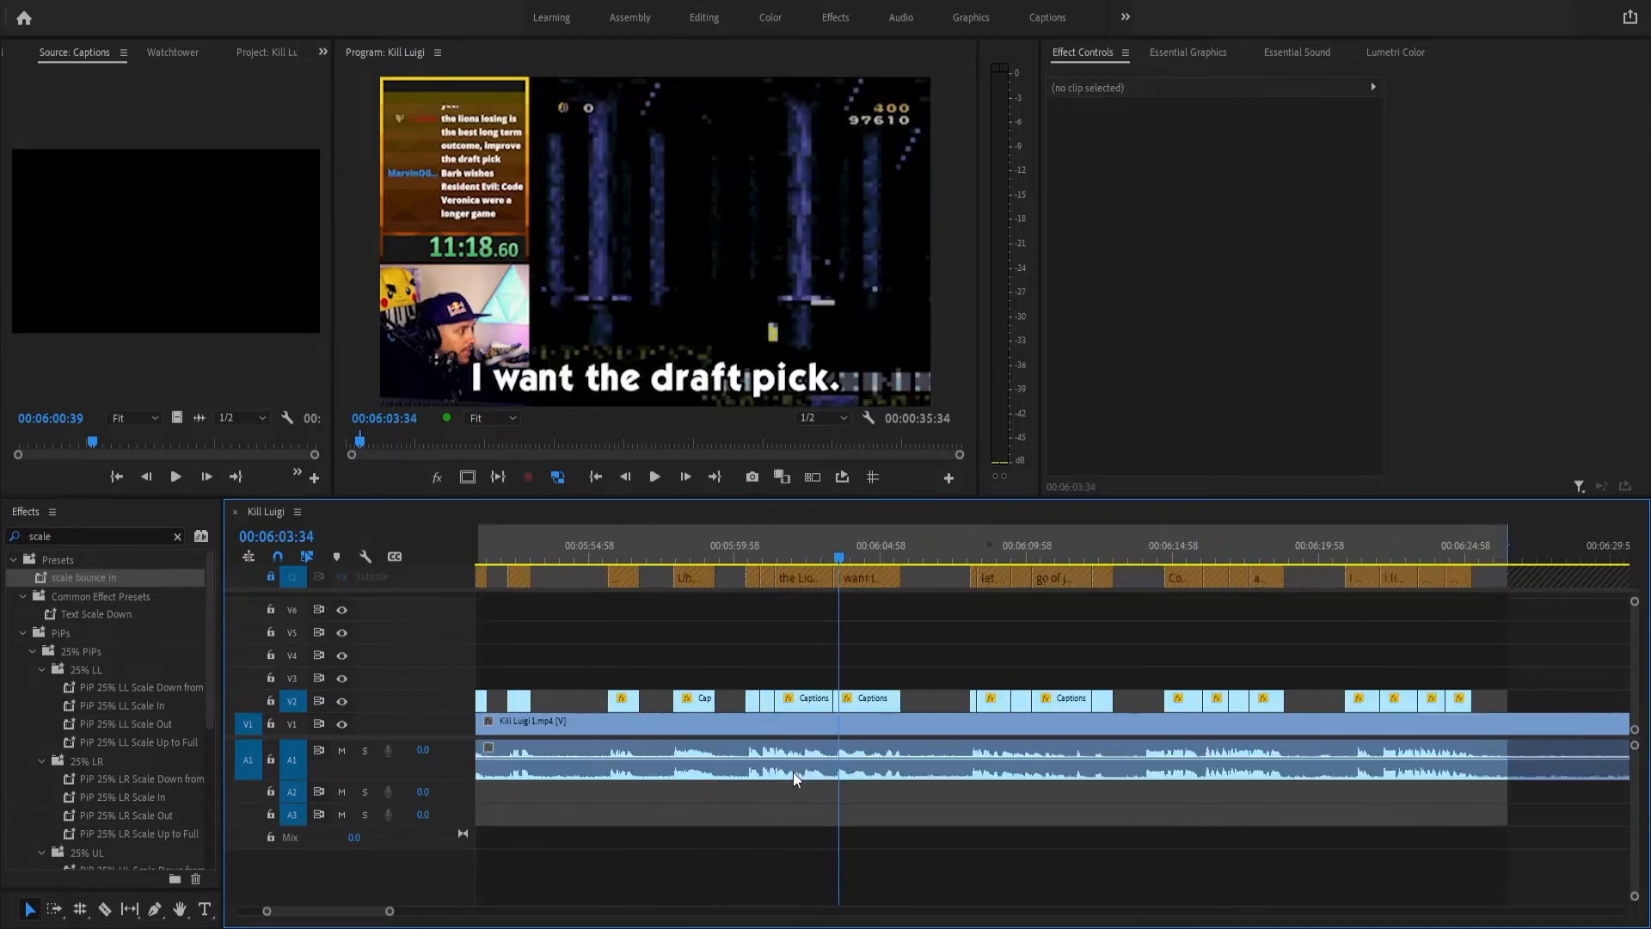
left_click(736, 640)
key("space")
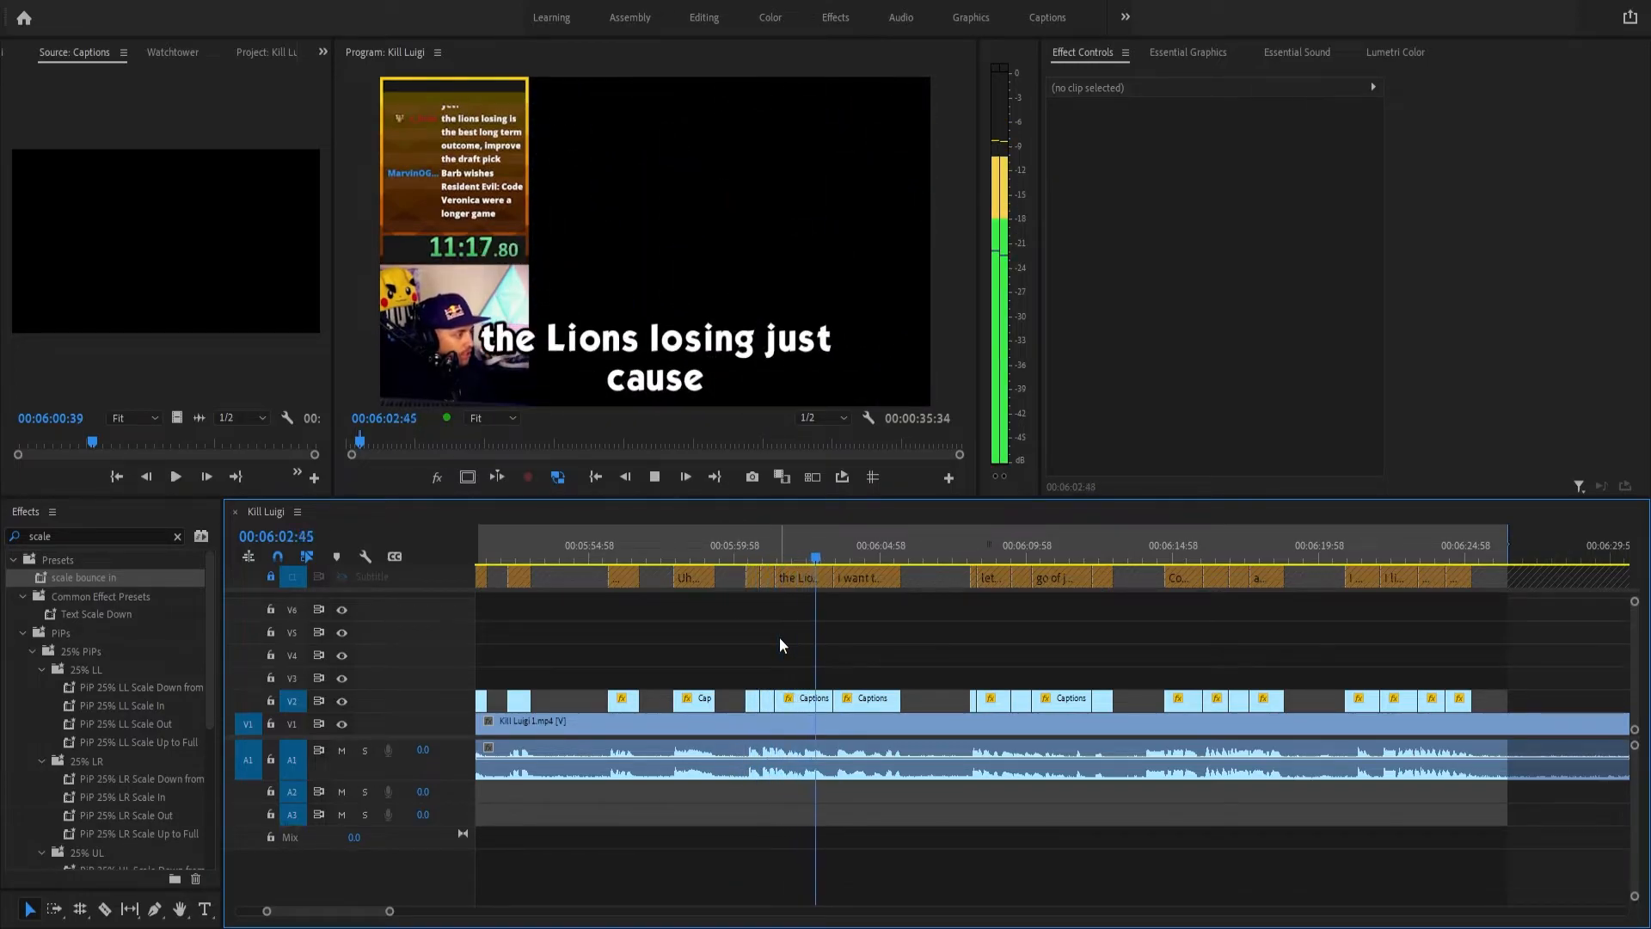
key("minus")
key("minus")
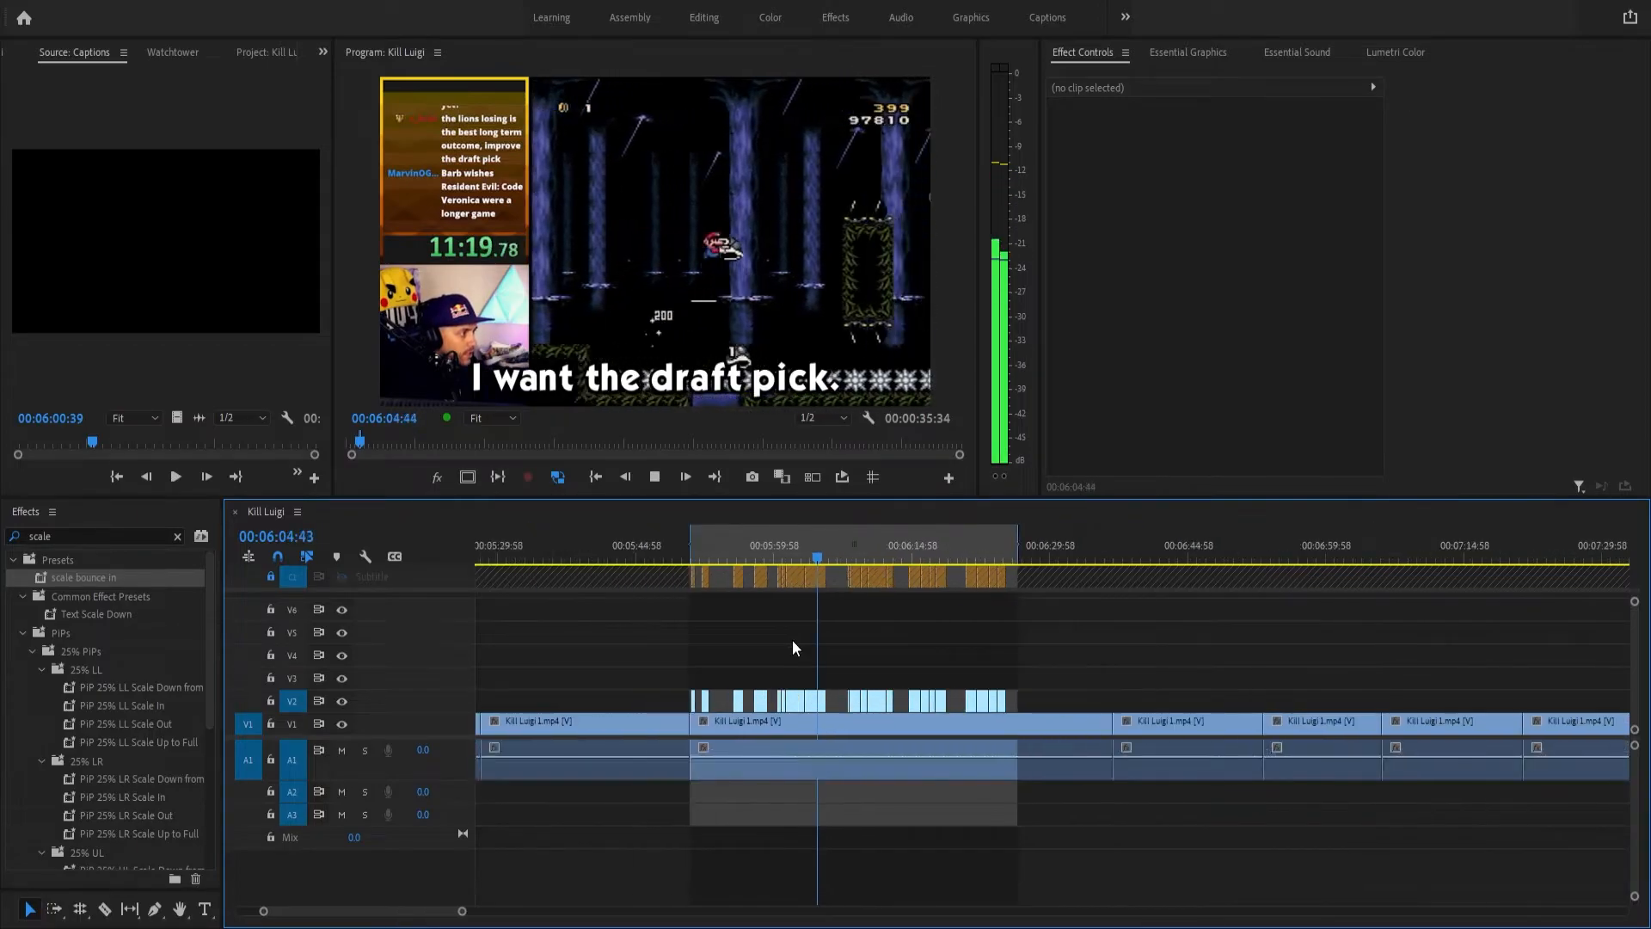
- Keyframe the Position of the "I want the draft pick." clip from 00:06:03:38 to a higher spot in the frame at 00:06:04:38
left_click(807, 636)
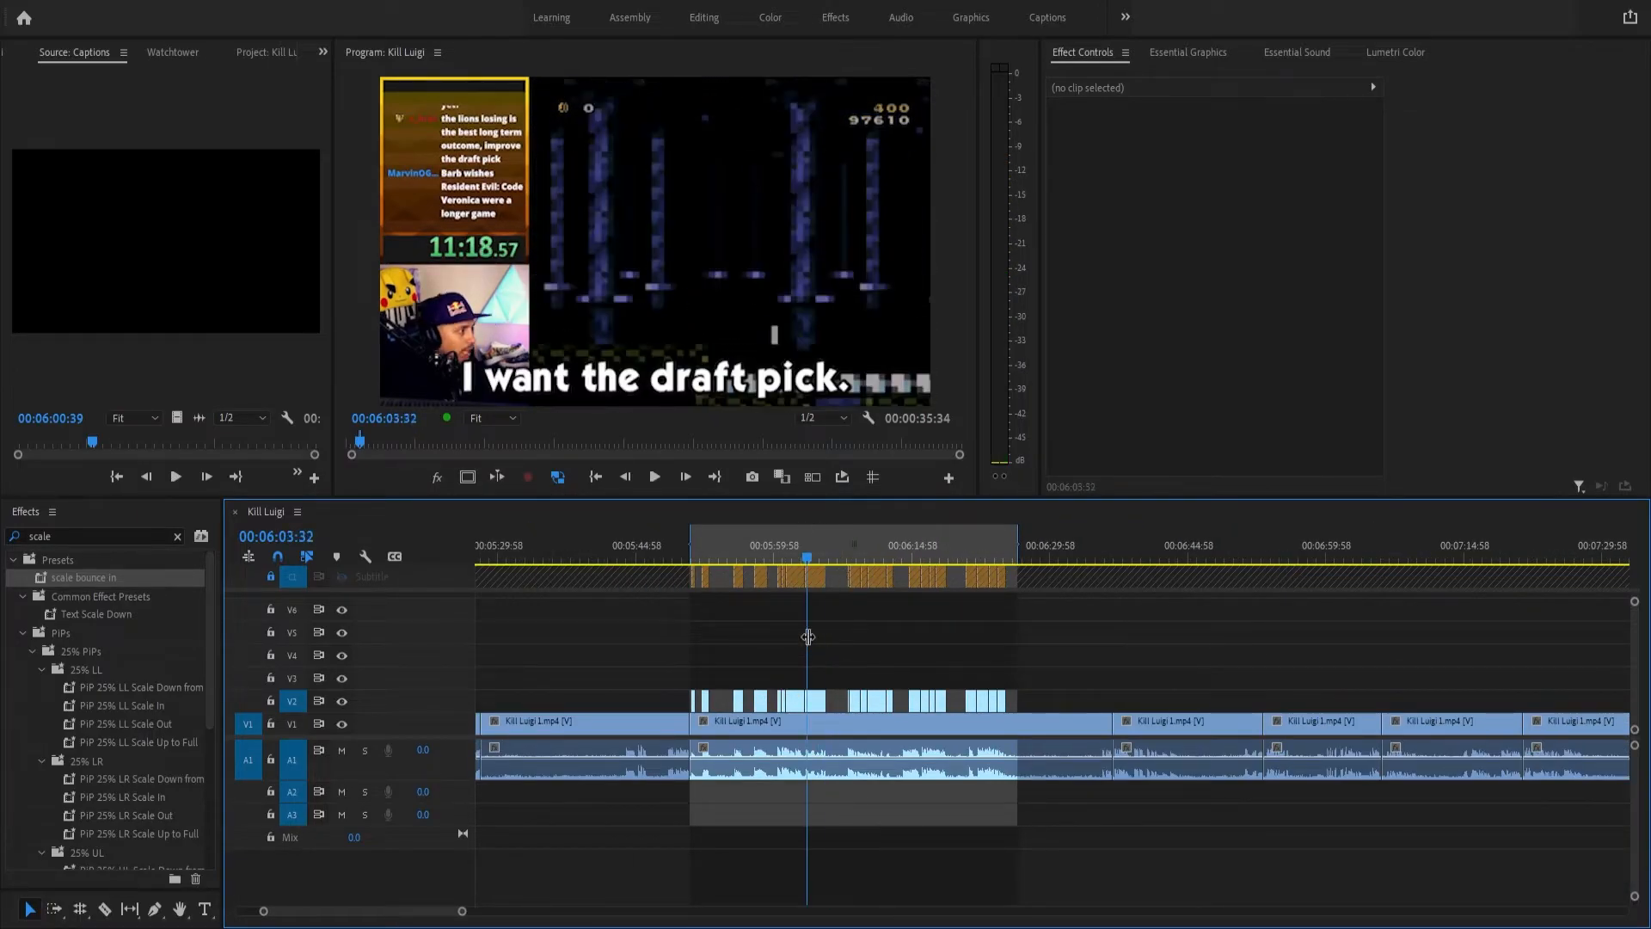
key("equal")
left_click(813, 698)
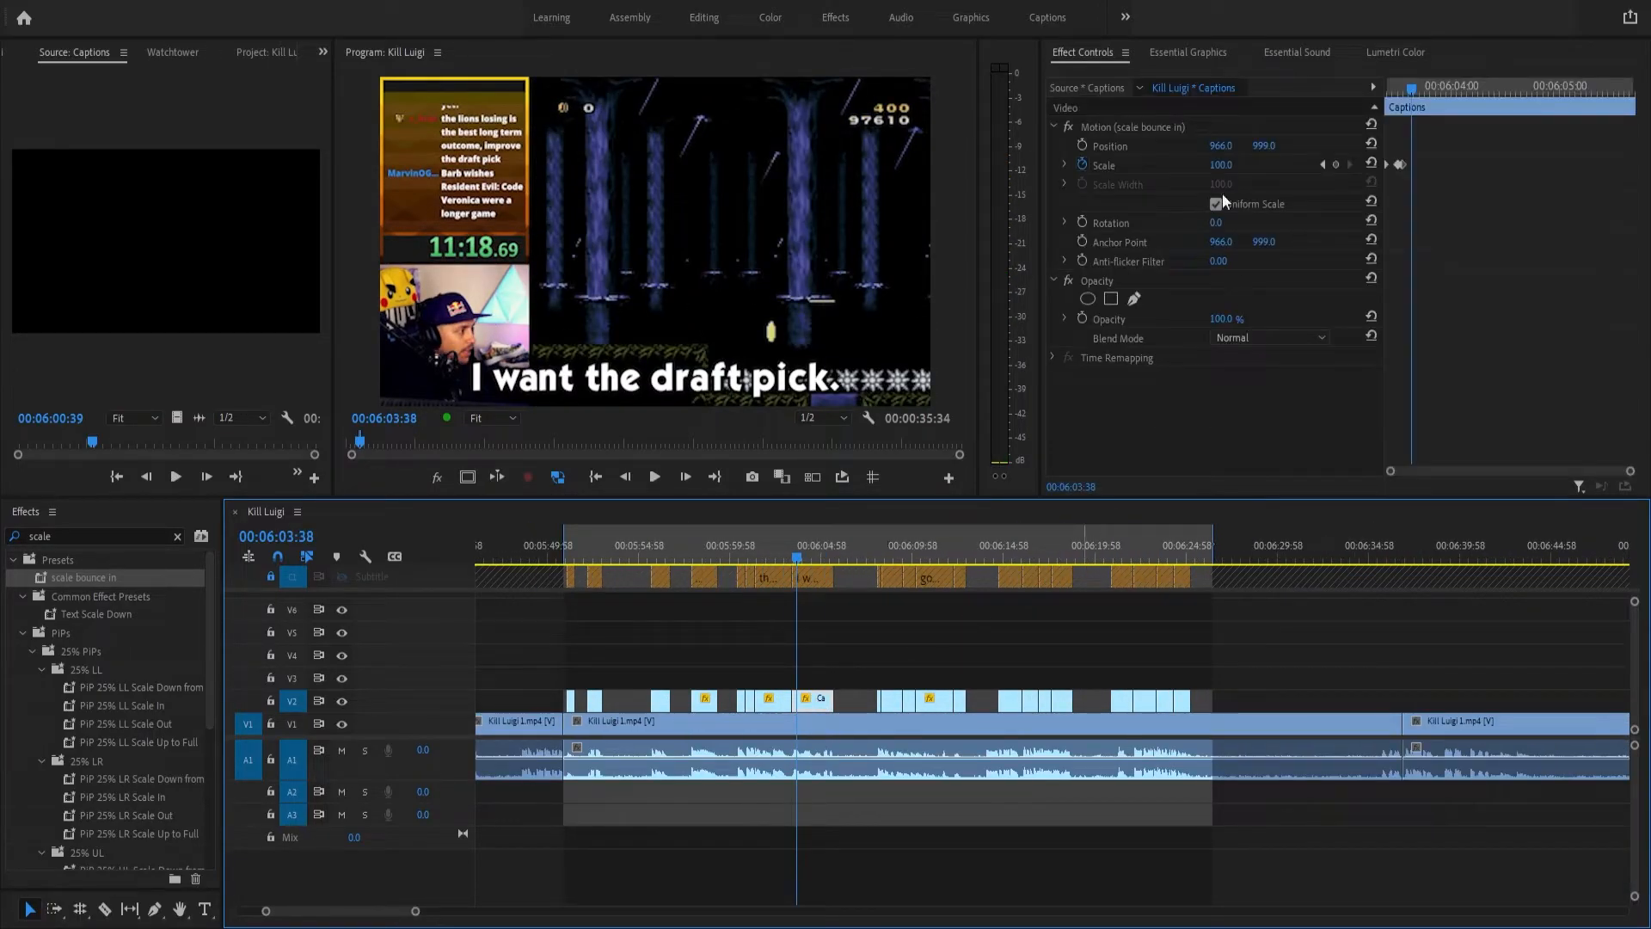
left_click(1082, 145)
left_click_drag(1412, 89, 1519, 91)
left_click(1148, 127)
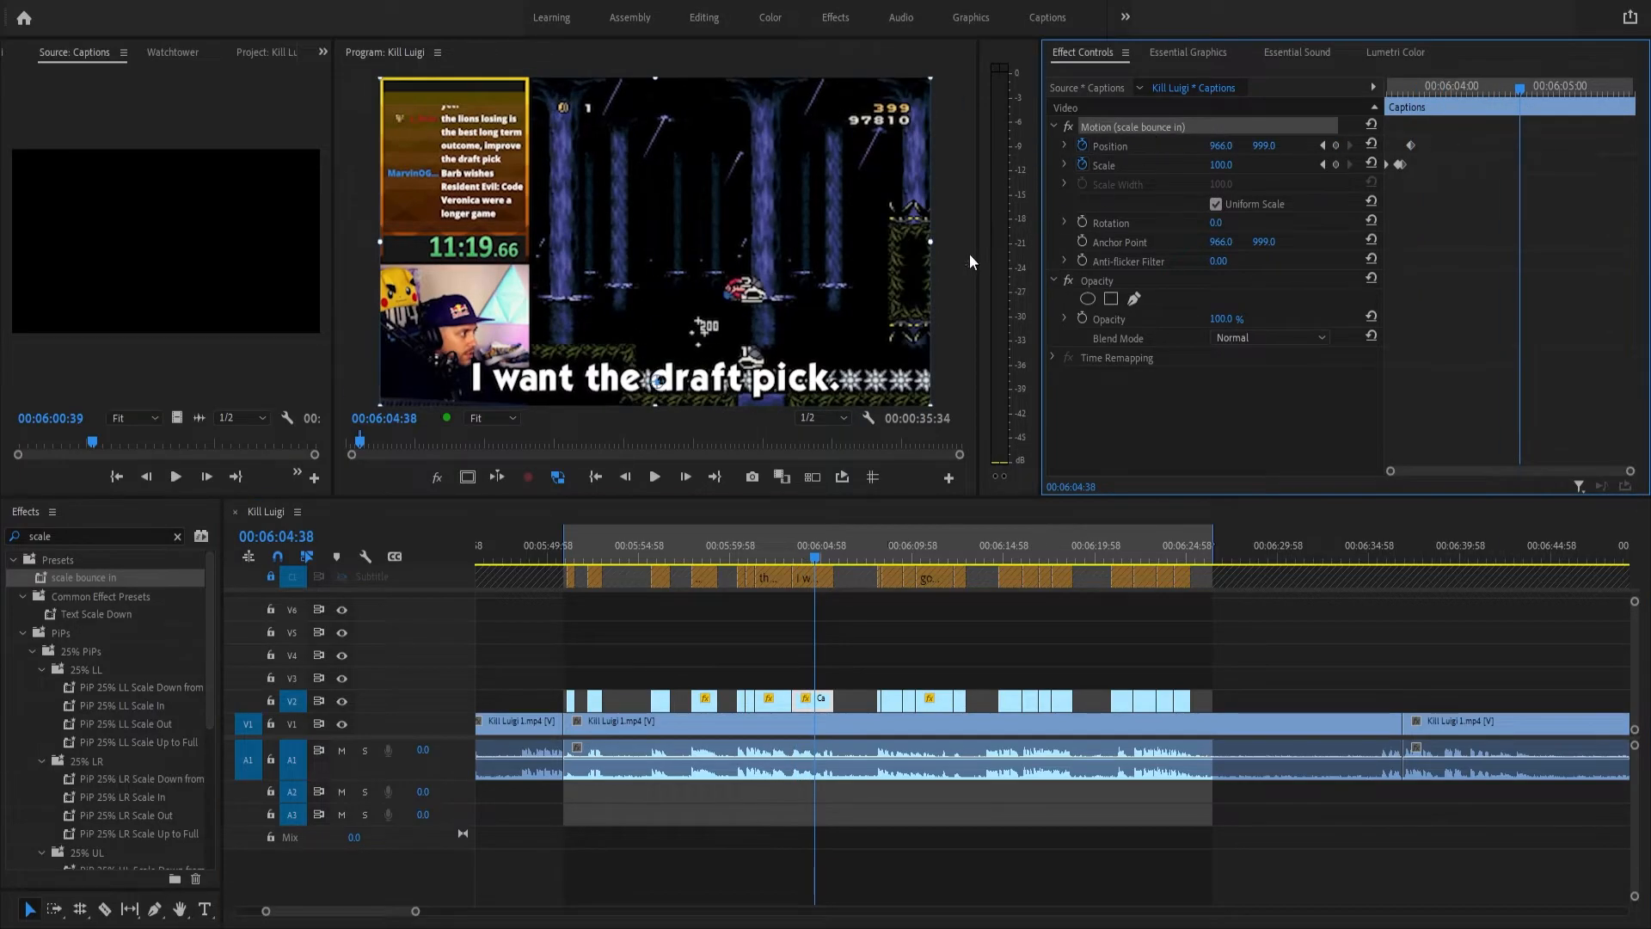
left_click_drag(745, 386, 834, 169)
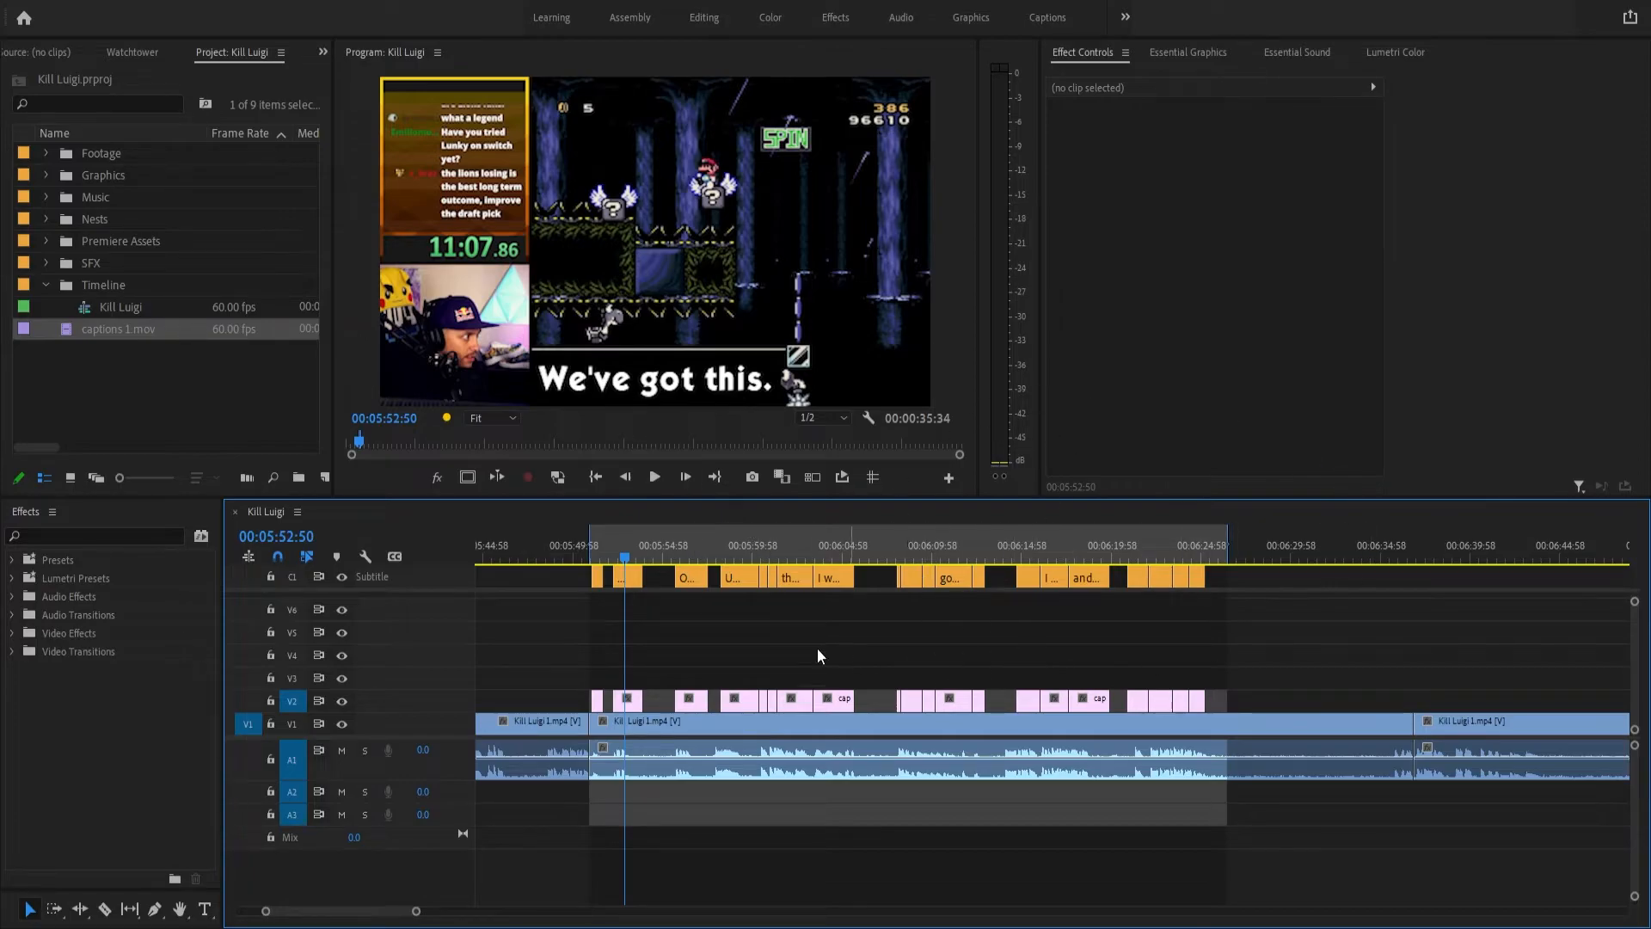
- Recolour the "go of jump on that." subtitle's fill light blue, push the style to all captions on the track and review them
double_click(947, 577)
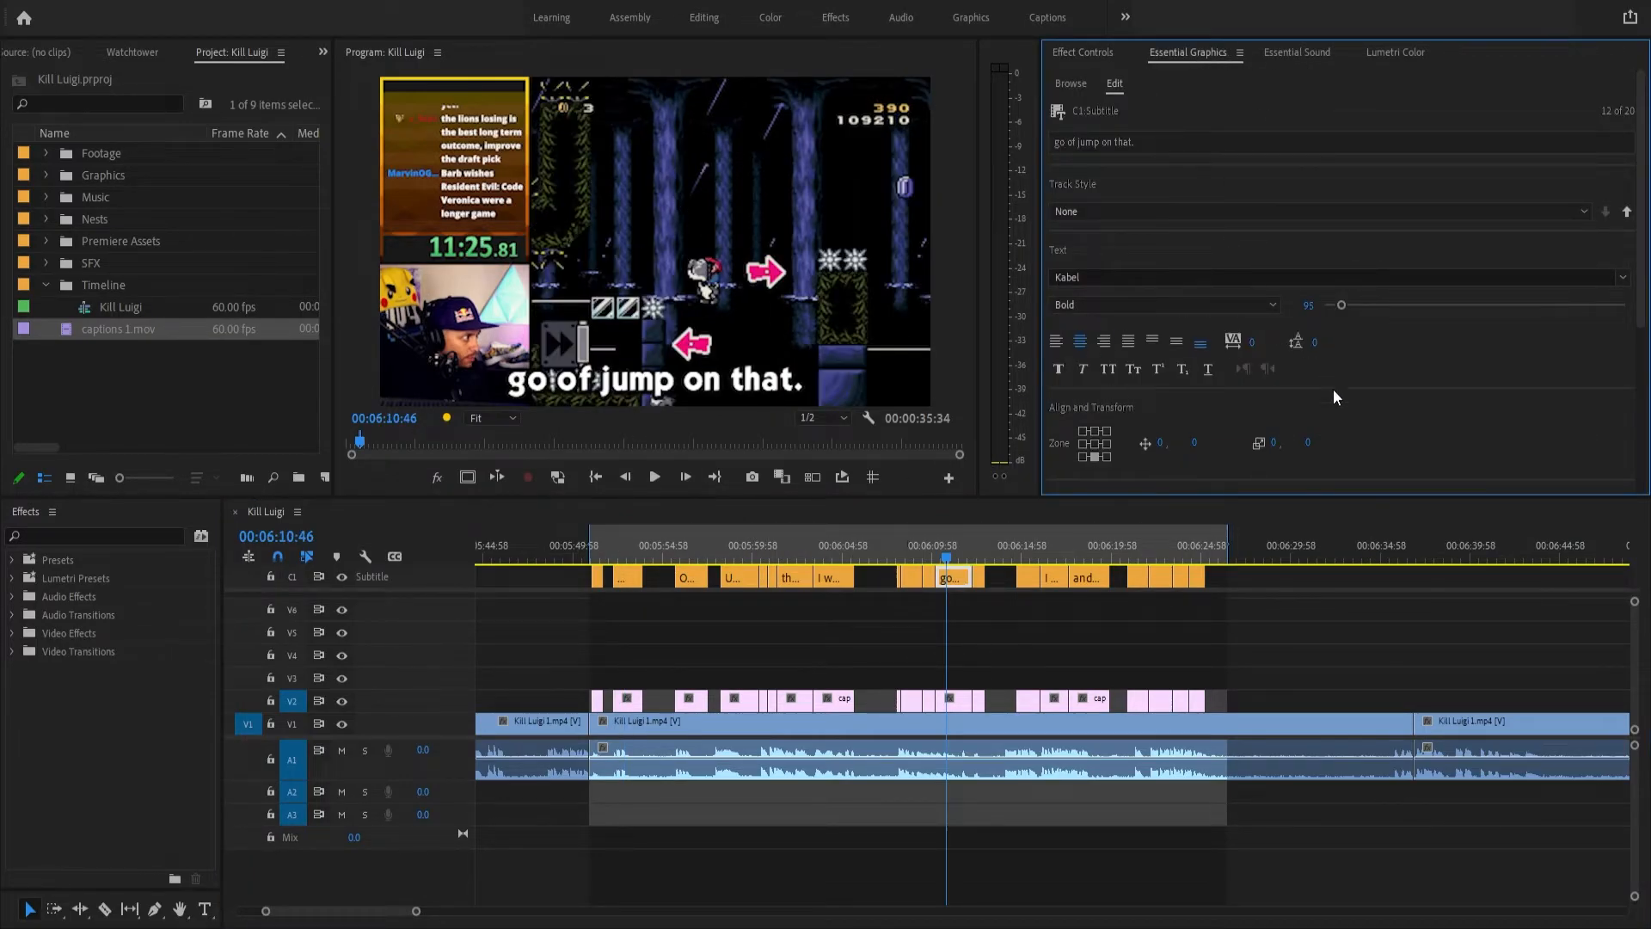
scroll(1469, 384, "down", 3)
left_click(1097, 400)
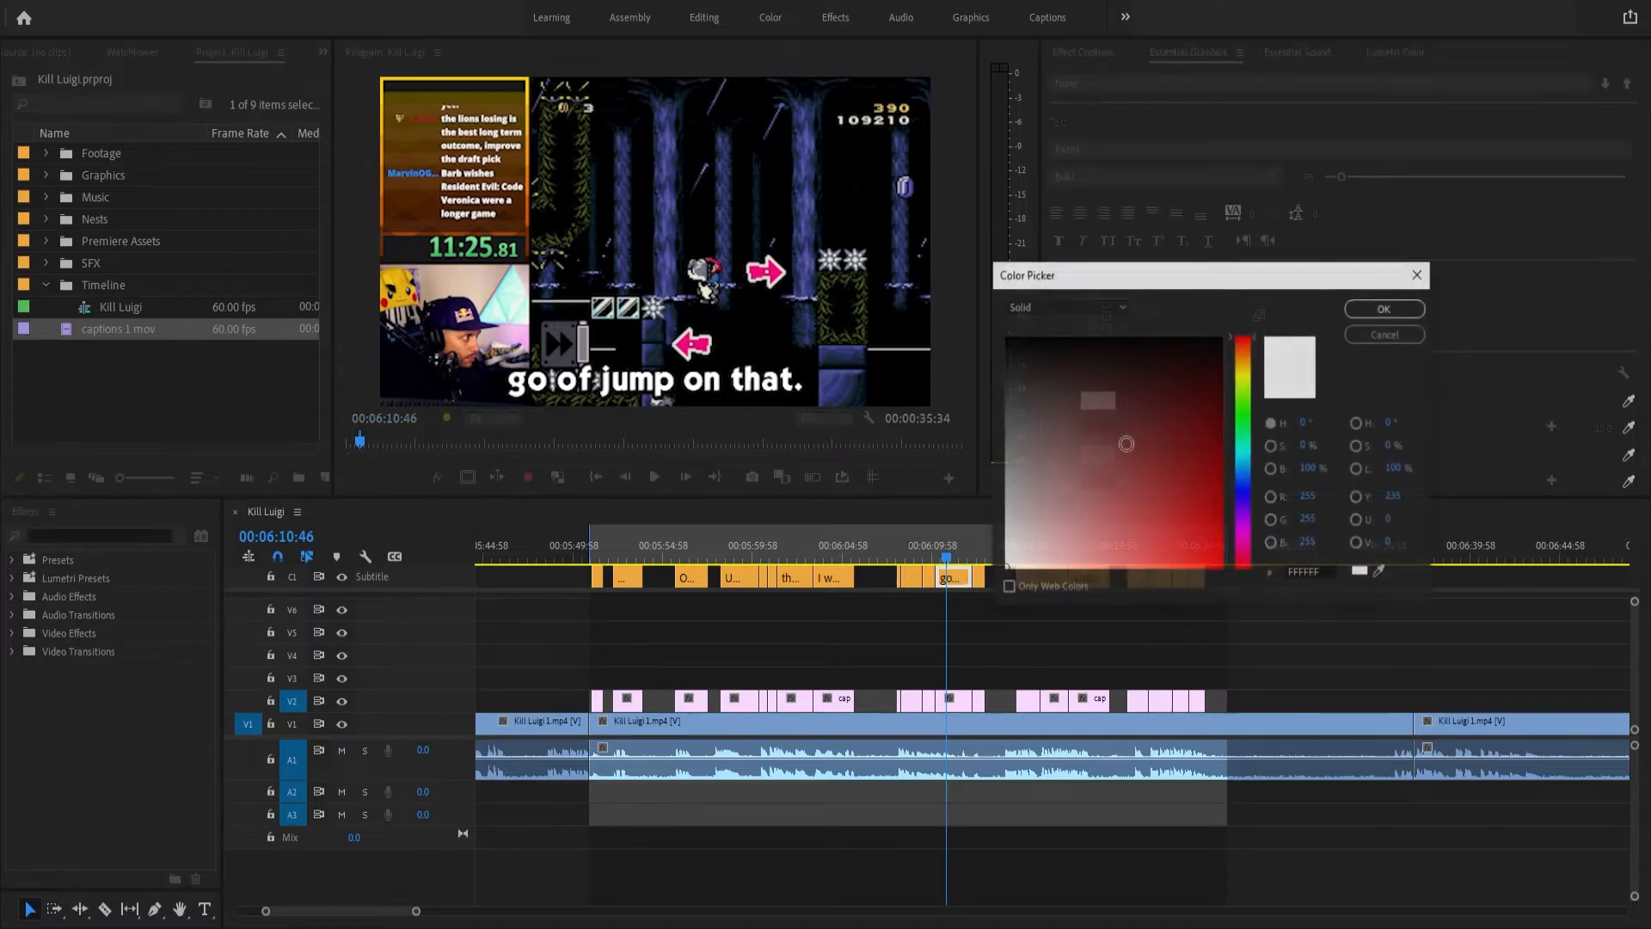
mouse_move(1247, 443)
left_mouse_down()
mouse_move(1251, 474)
mouse_move(1194, 479)
mouse_move(1186, 519)
mouse_move(1118, 499)
mouse_move(1164, 565)
left_mouse_up()
left_click(1377, 315)
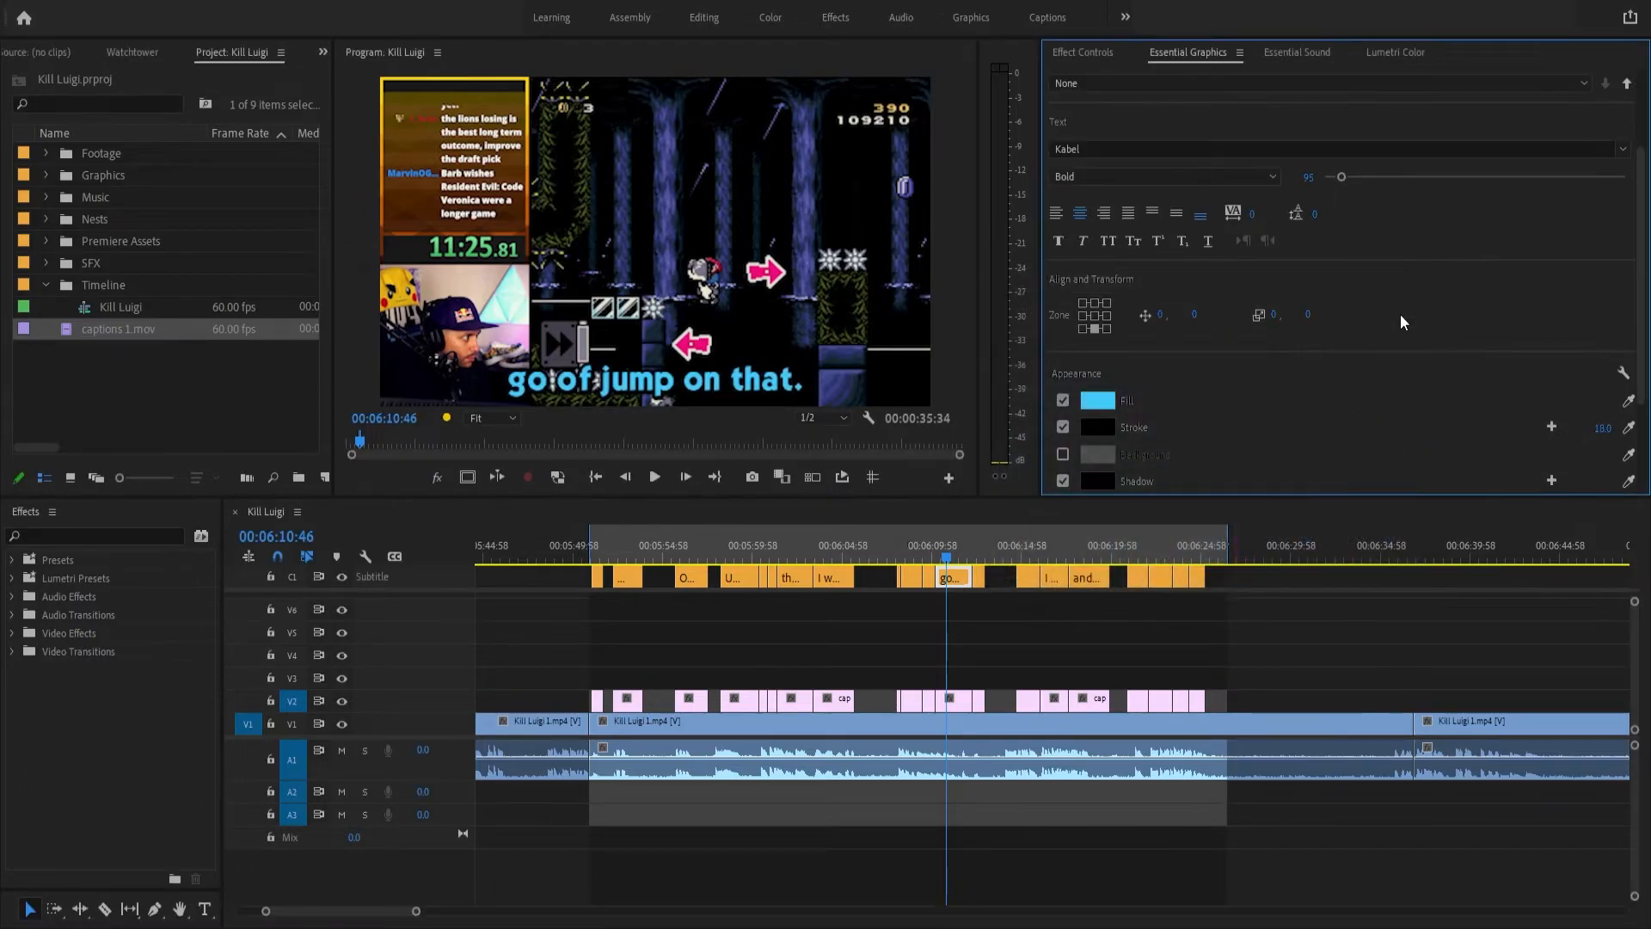
left_click(1626, 124)
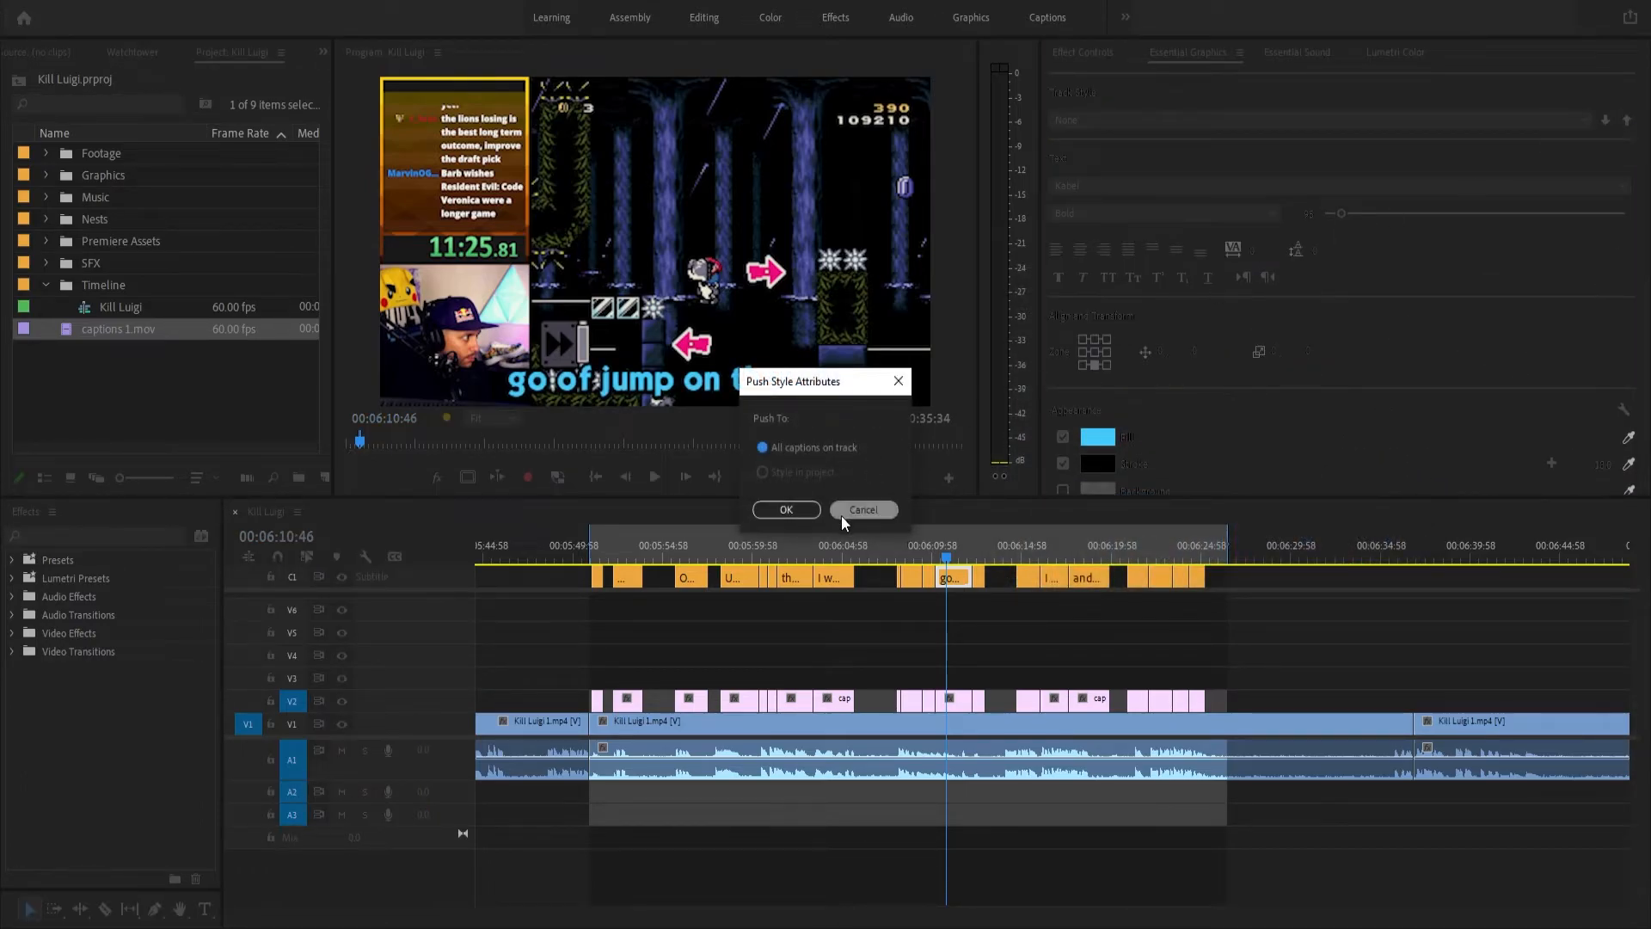
left_click(786, 509)
left_click(821, 557)
left_click_drag(822, 557, 750, 549)
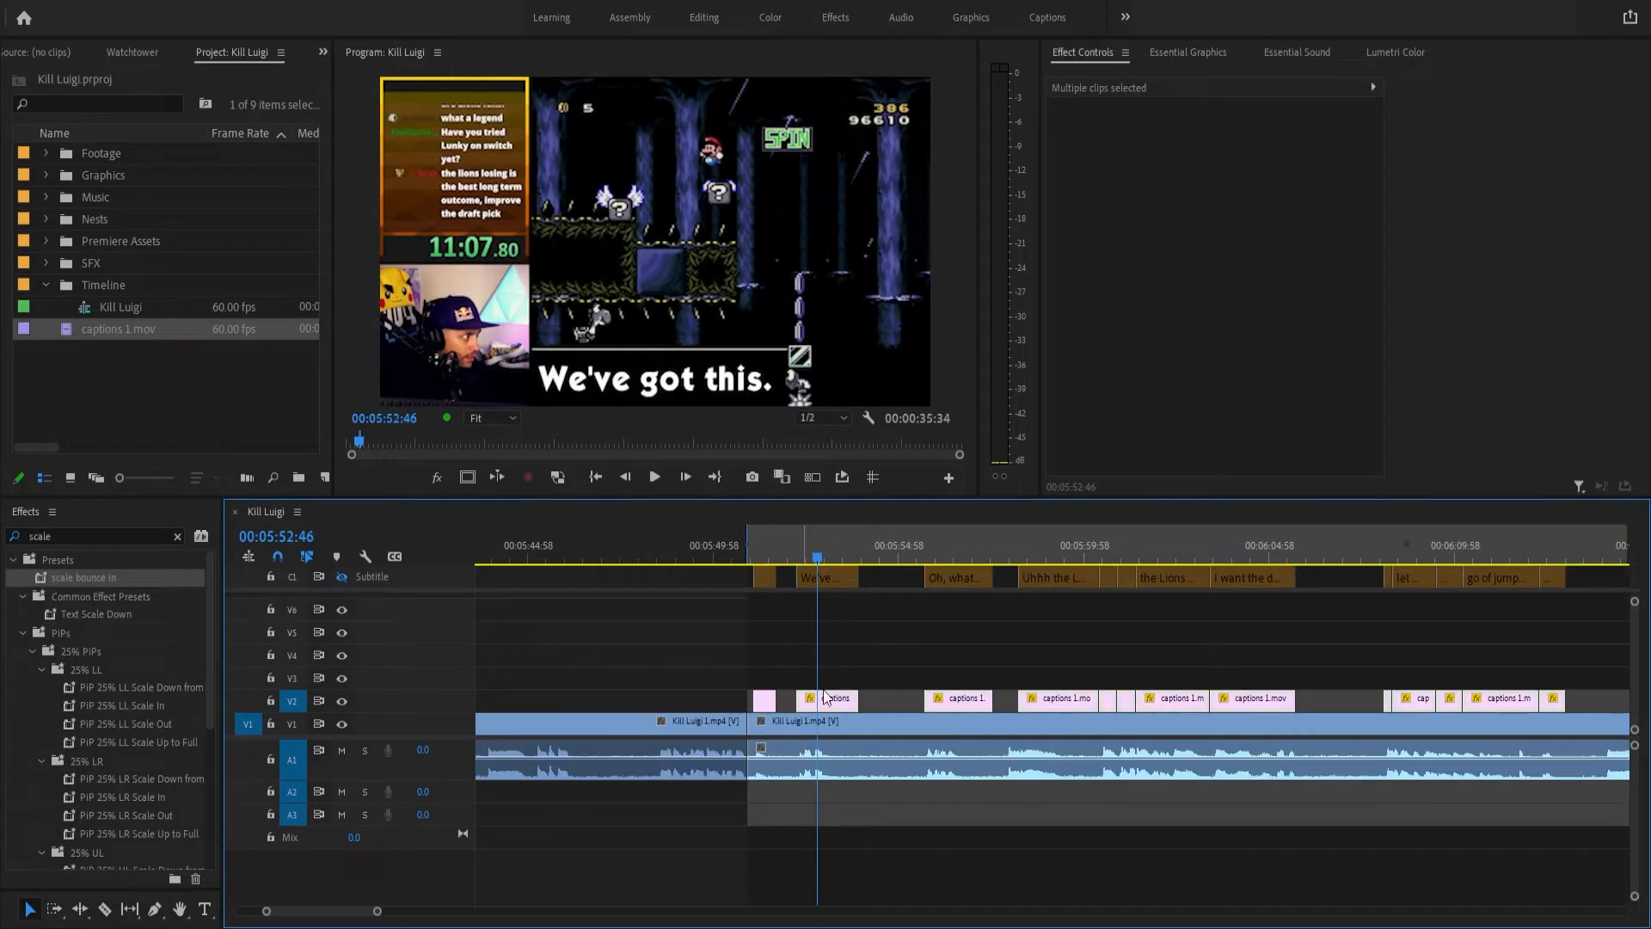
- Try keyframing the Rotation of the "We've got this." clip from the start of the clip
left_click(843, 706)
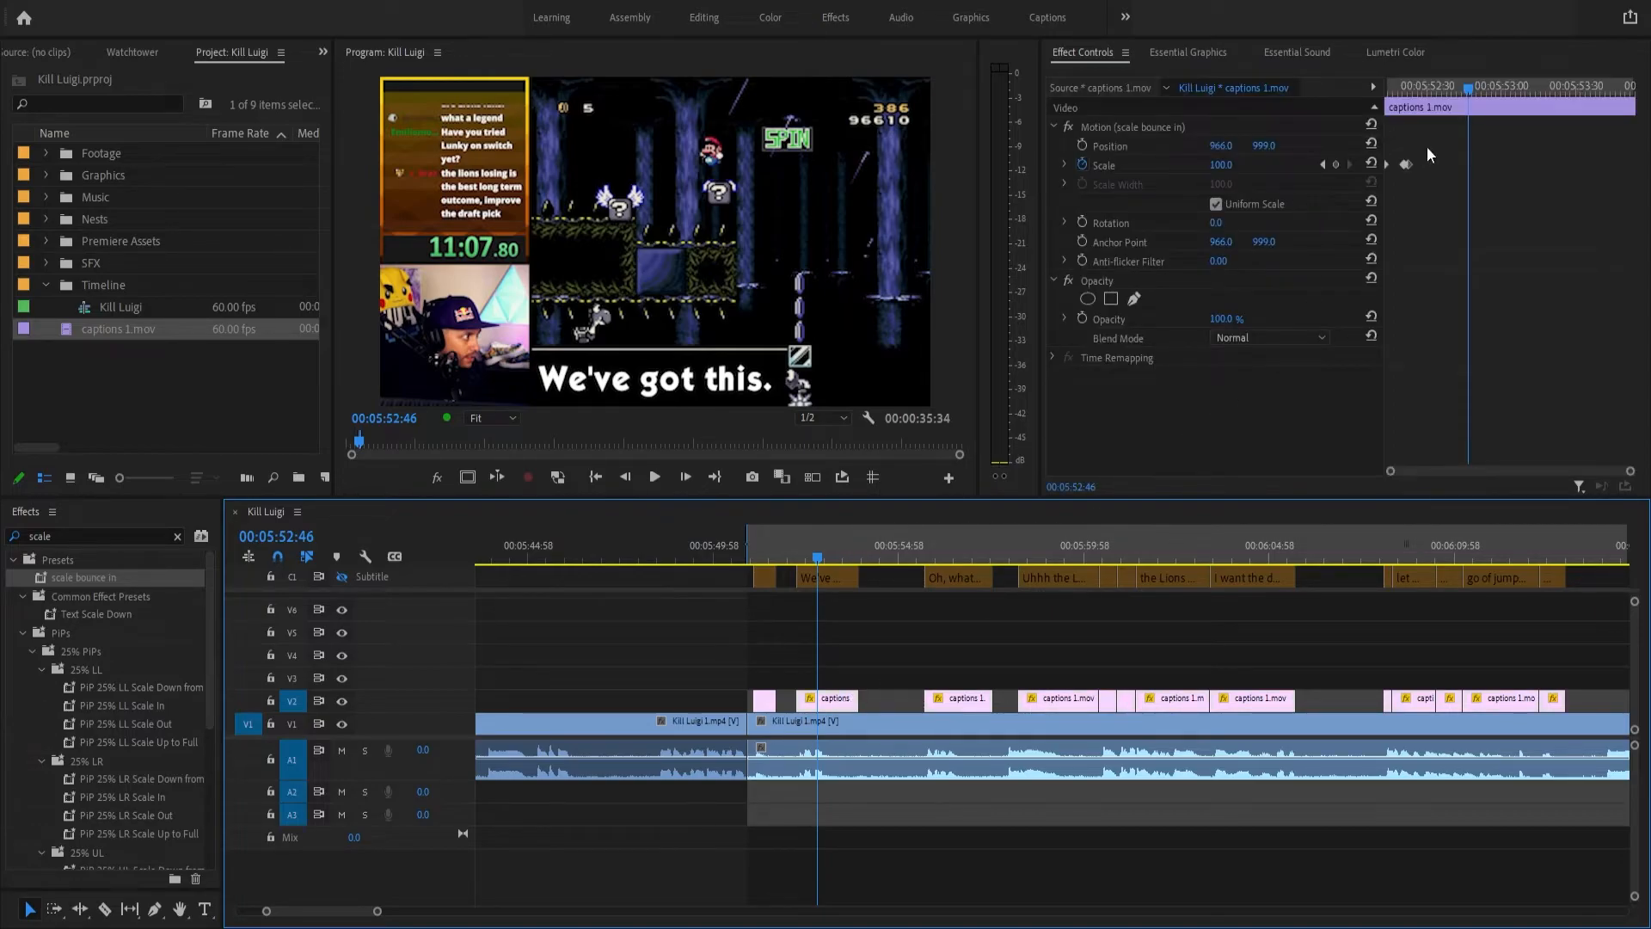
left_click(1080, 222)
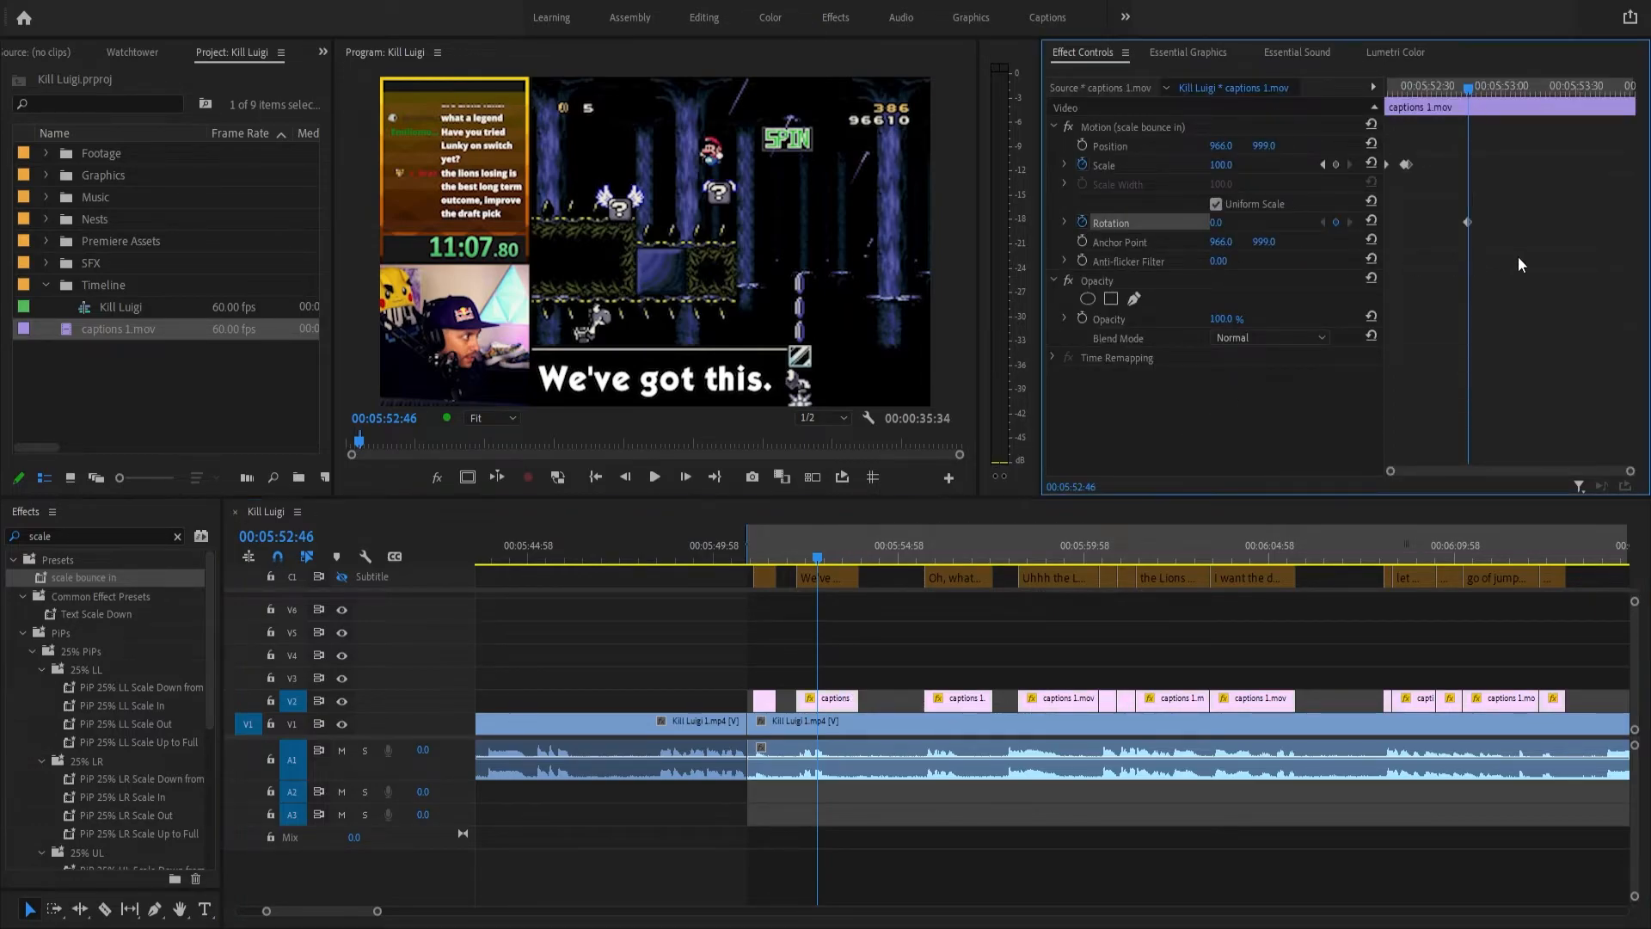
left_click_drag(1467, 224, 1386, 225)
key("Delete")
left_click(1081, 225)
- Apply the "A - Gentle Shake" preset to the "We've got this." clip and set its Transform scale to 100
left_click(833, 703)
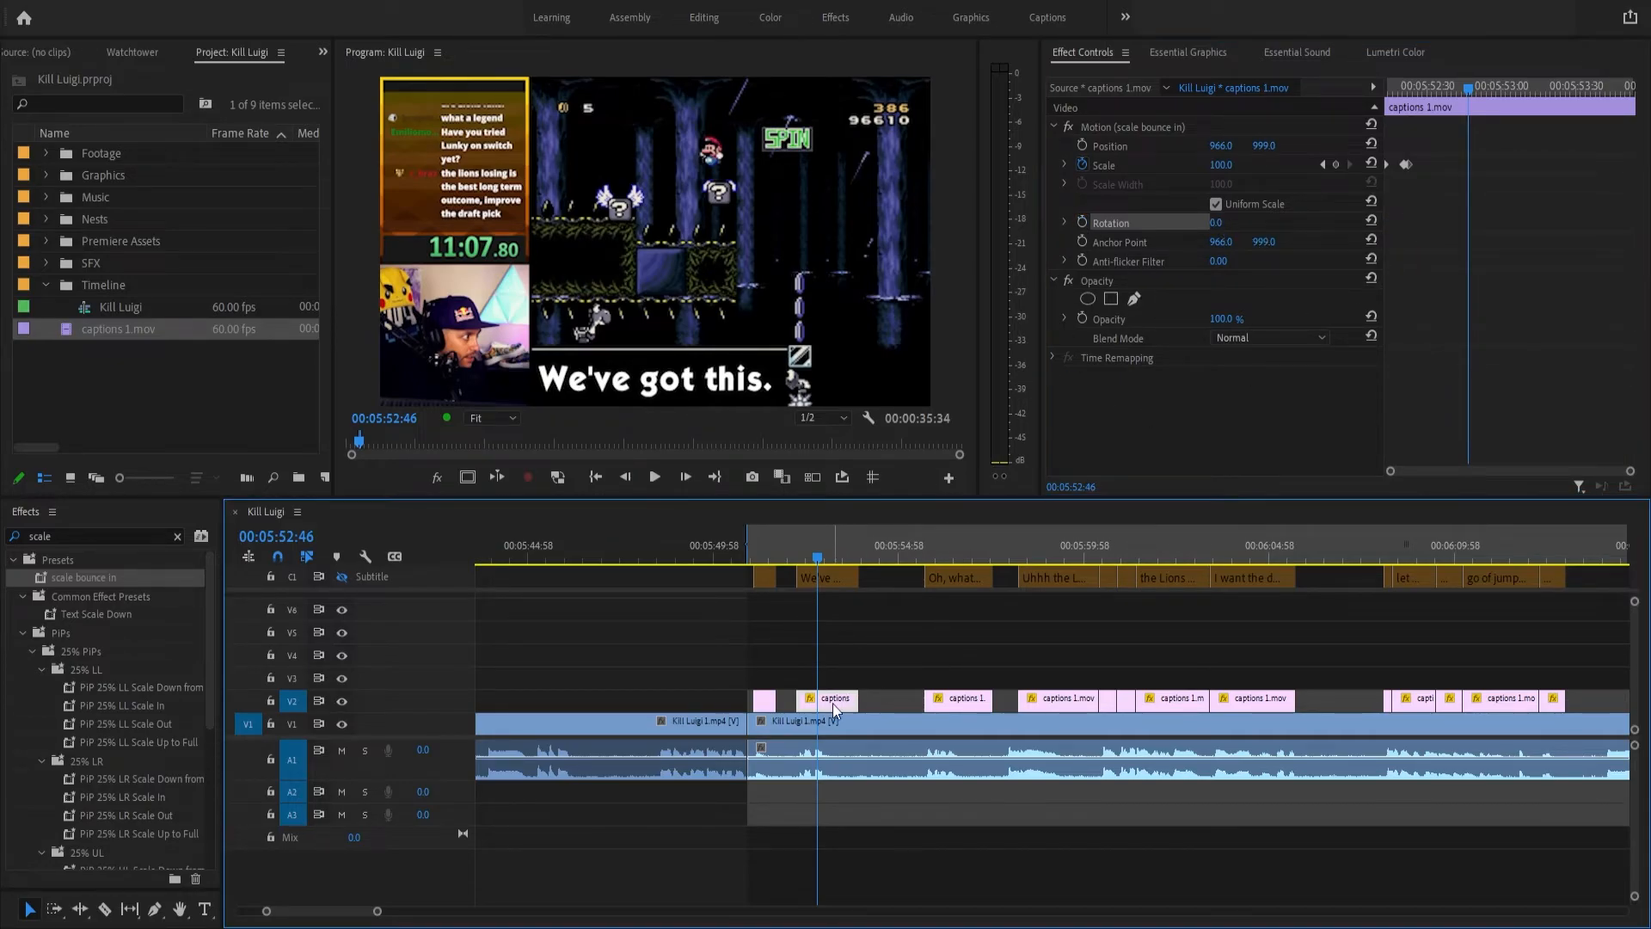
key("shift+f")
type("A - Gentle Shake")
left_click_drag(52, 594, 833, 703)
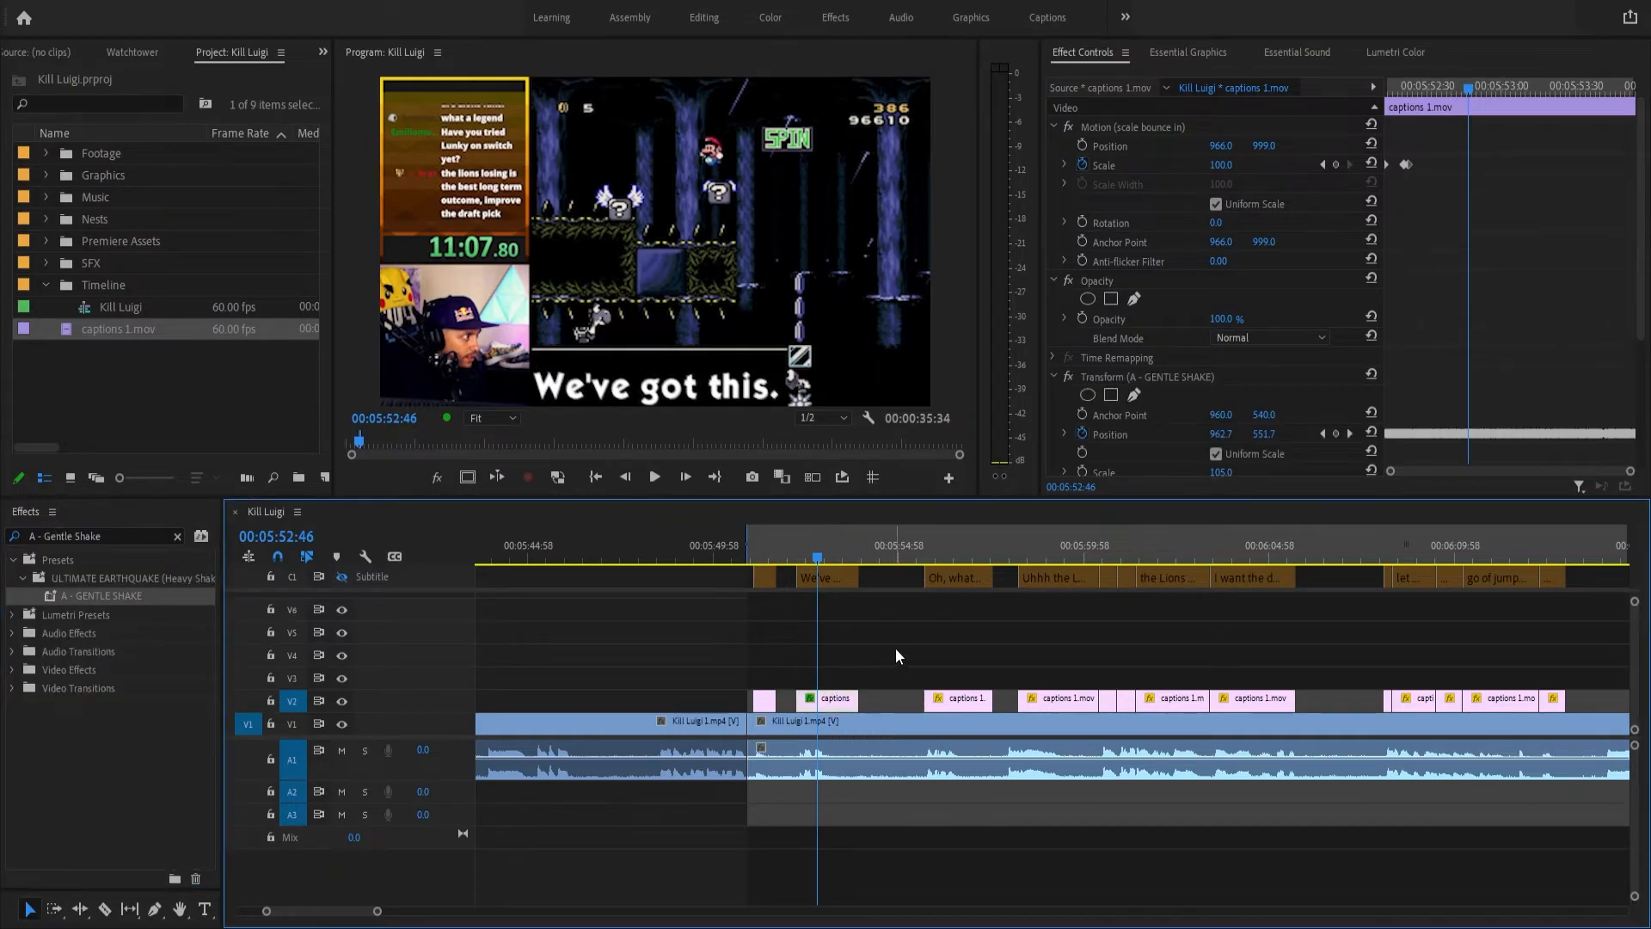
left_click(1230, 472)
type("100")
key("Return")
- Play back the "We've got this." clip twice to check its shake animation
left_click(787, 542)
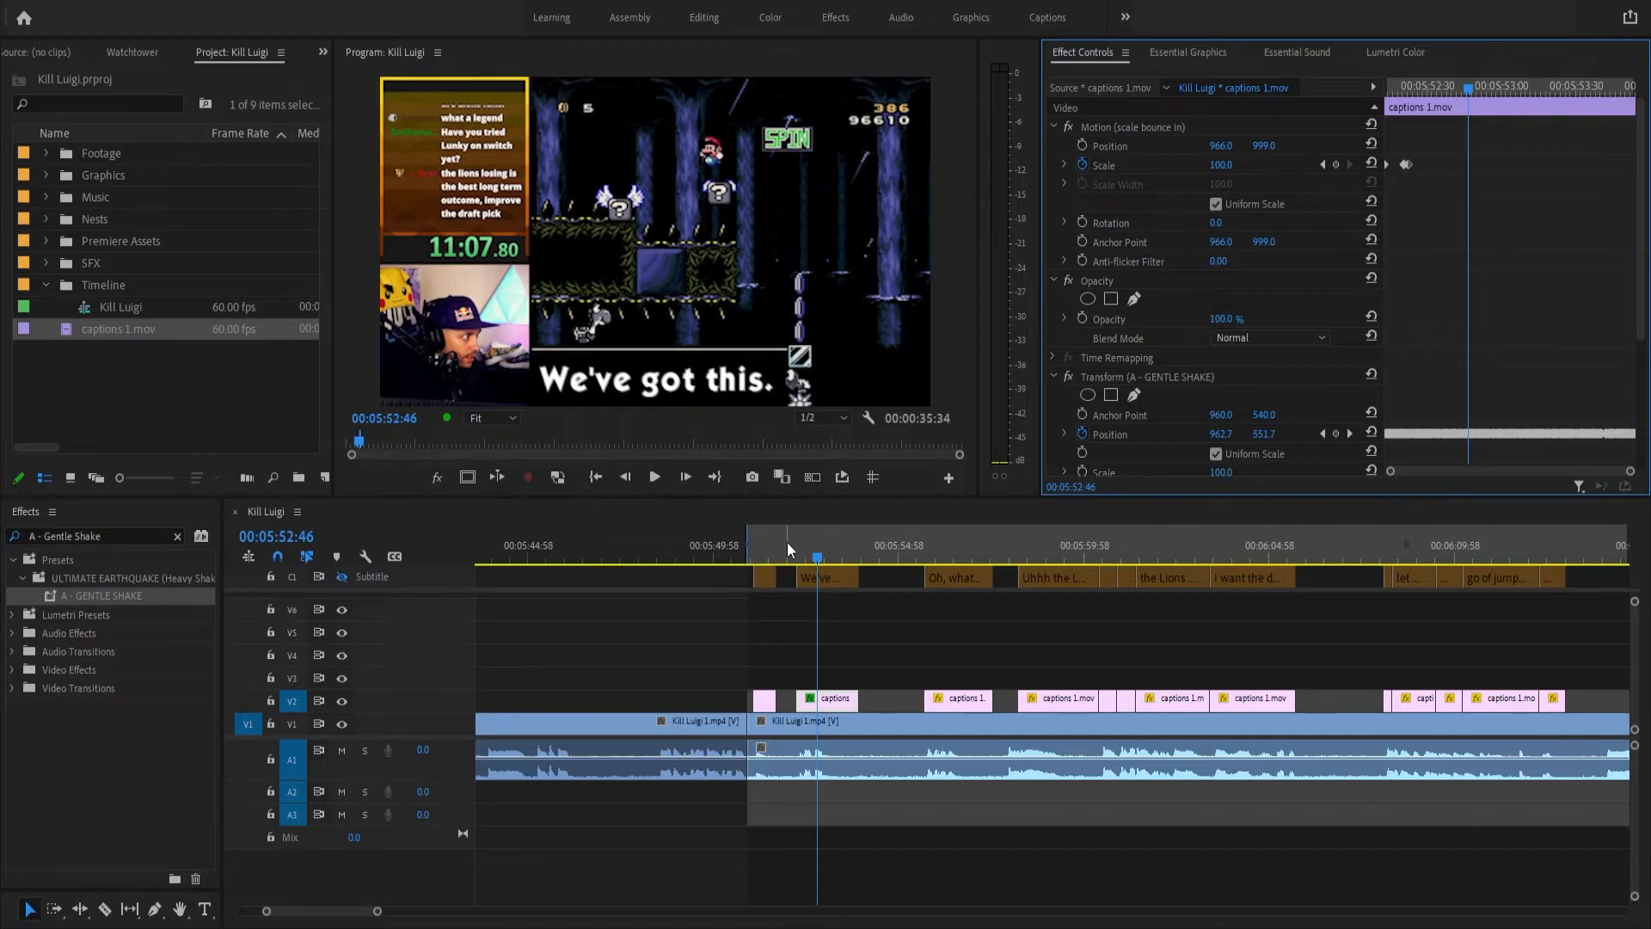
key("space")
key("space")
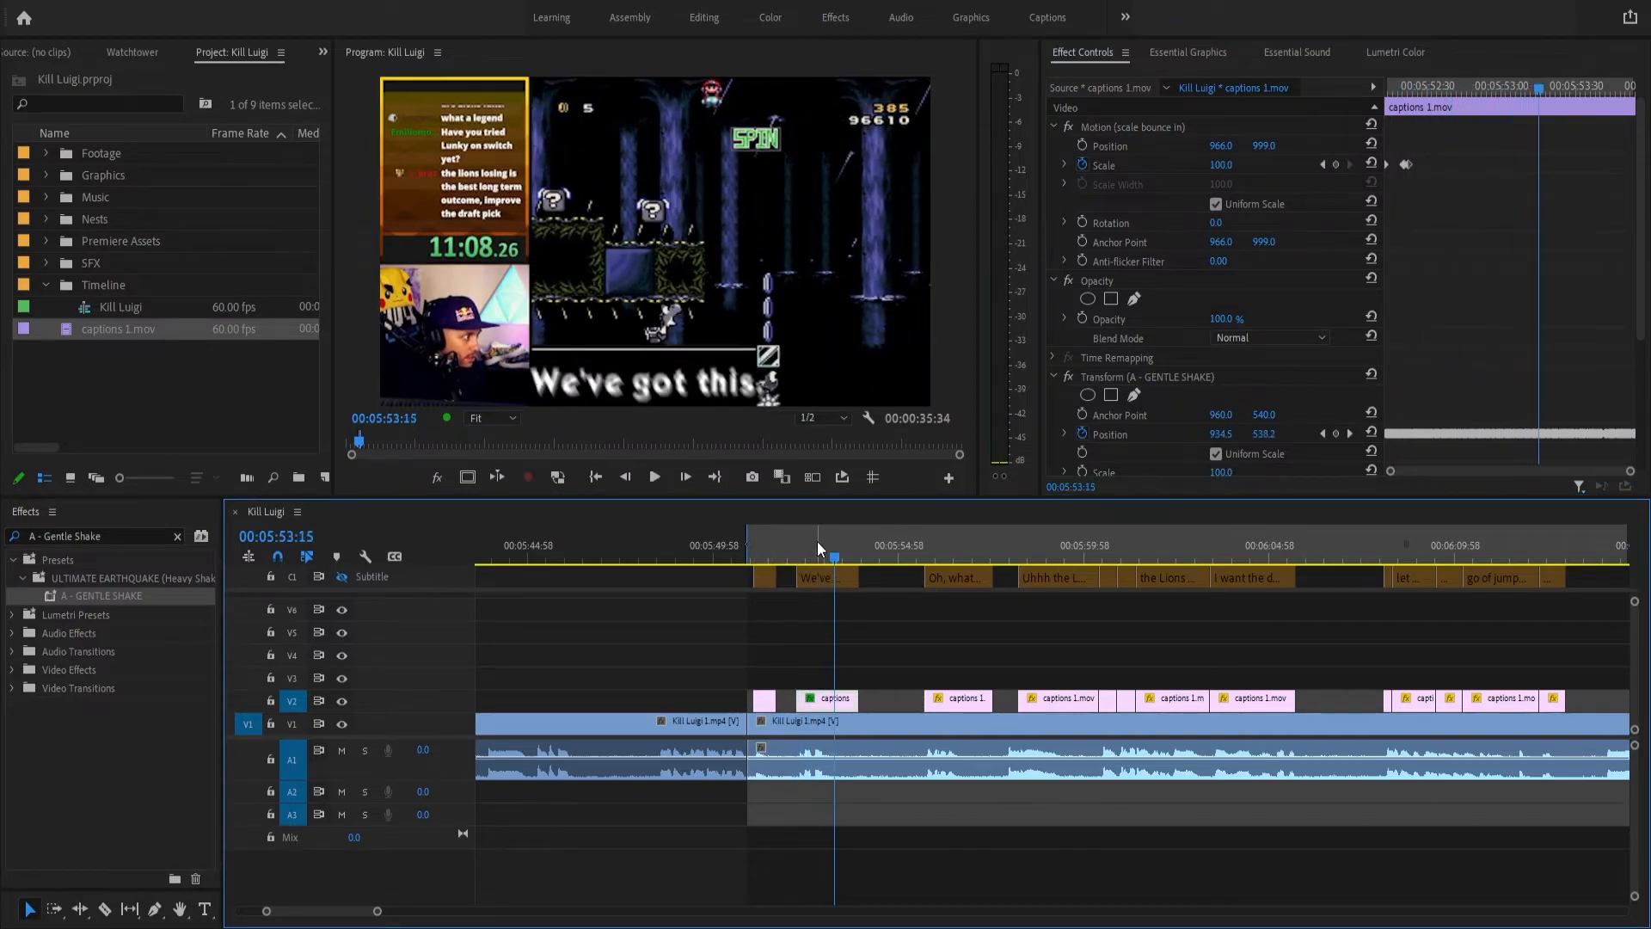
left_click_drag(845, 557, 752, 558)
key("space")
key("space")
- Hide video tracks V1 and V2, show the Subtitle track and view the "We've got this." caption on its own
key("minus")
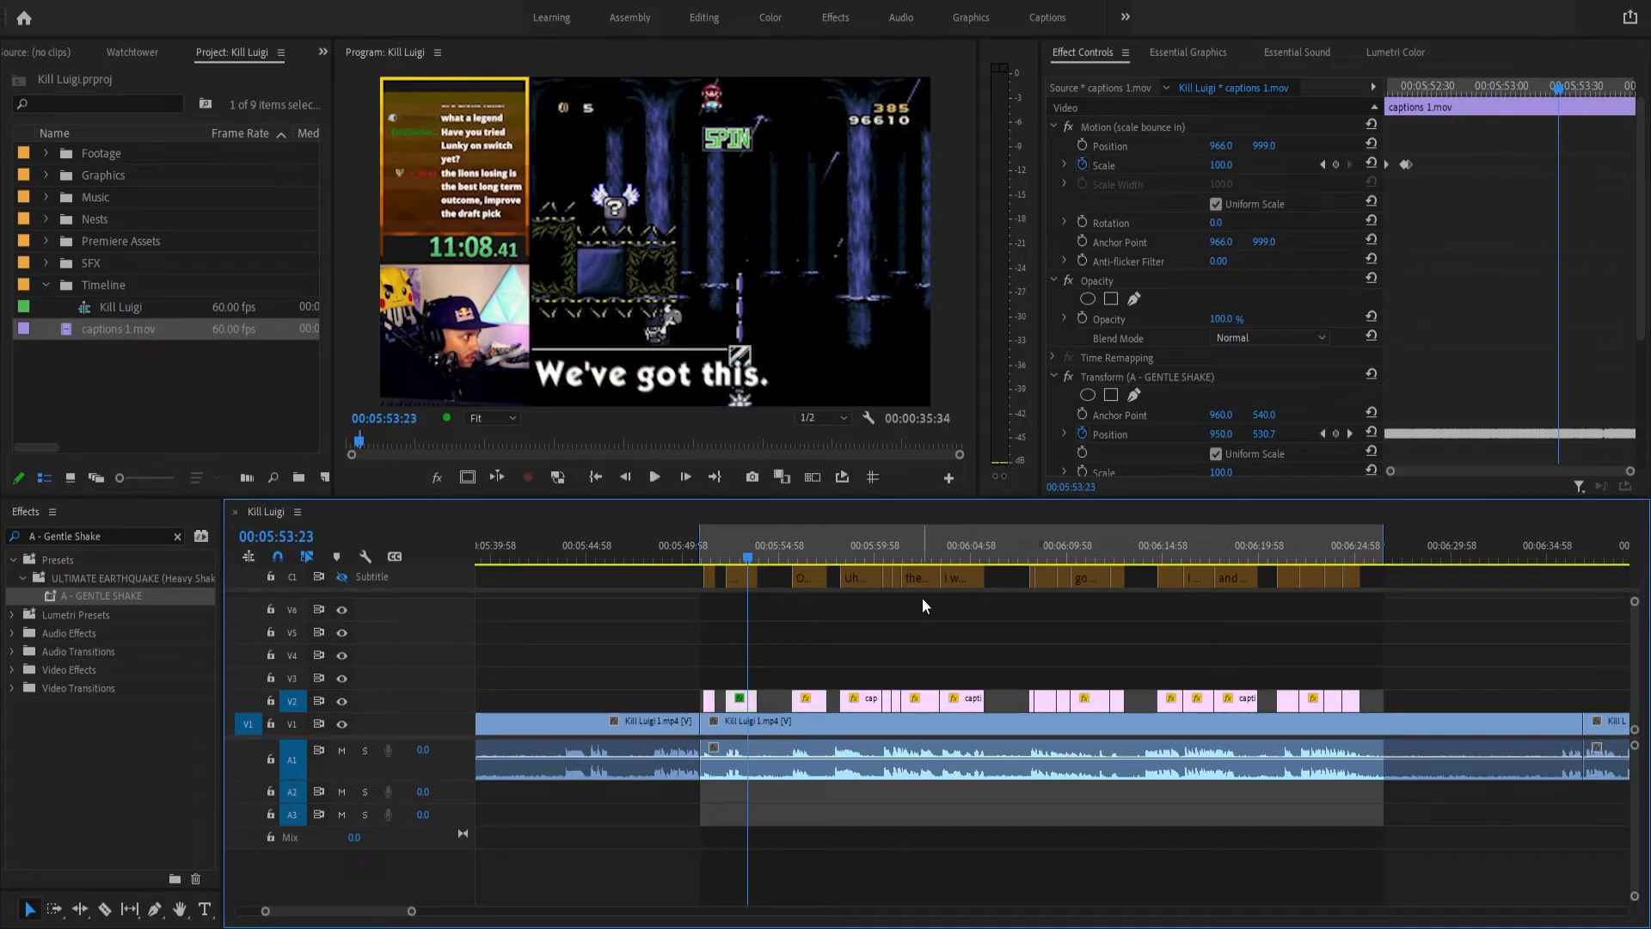
left_click(342, 701)
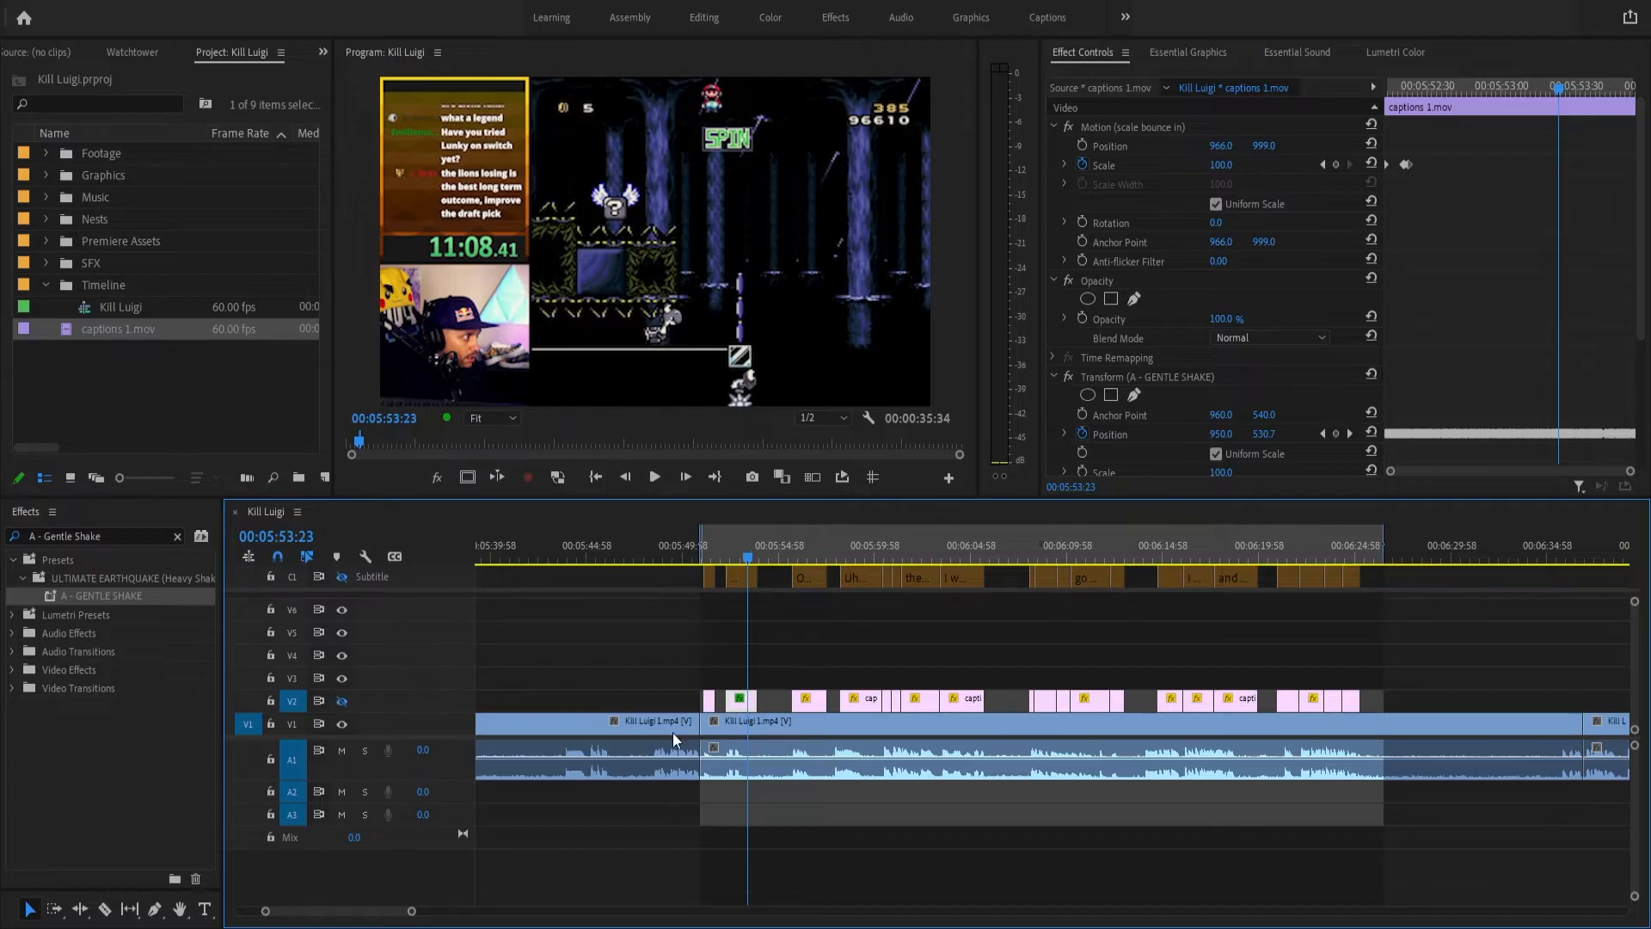
left_click(341, 724)
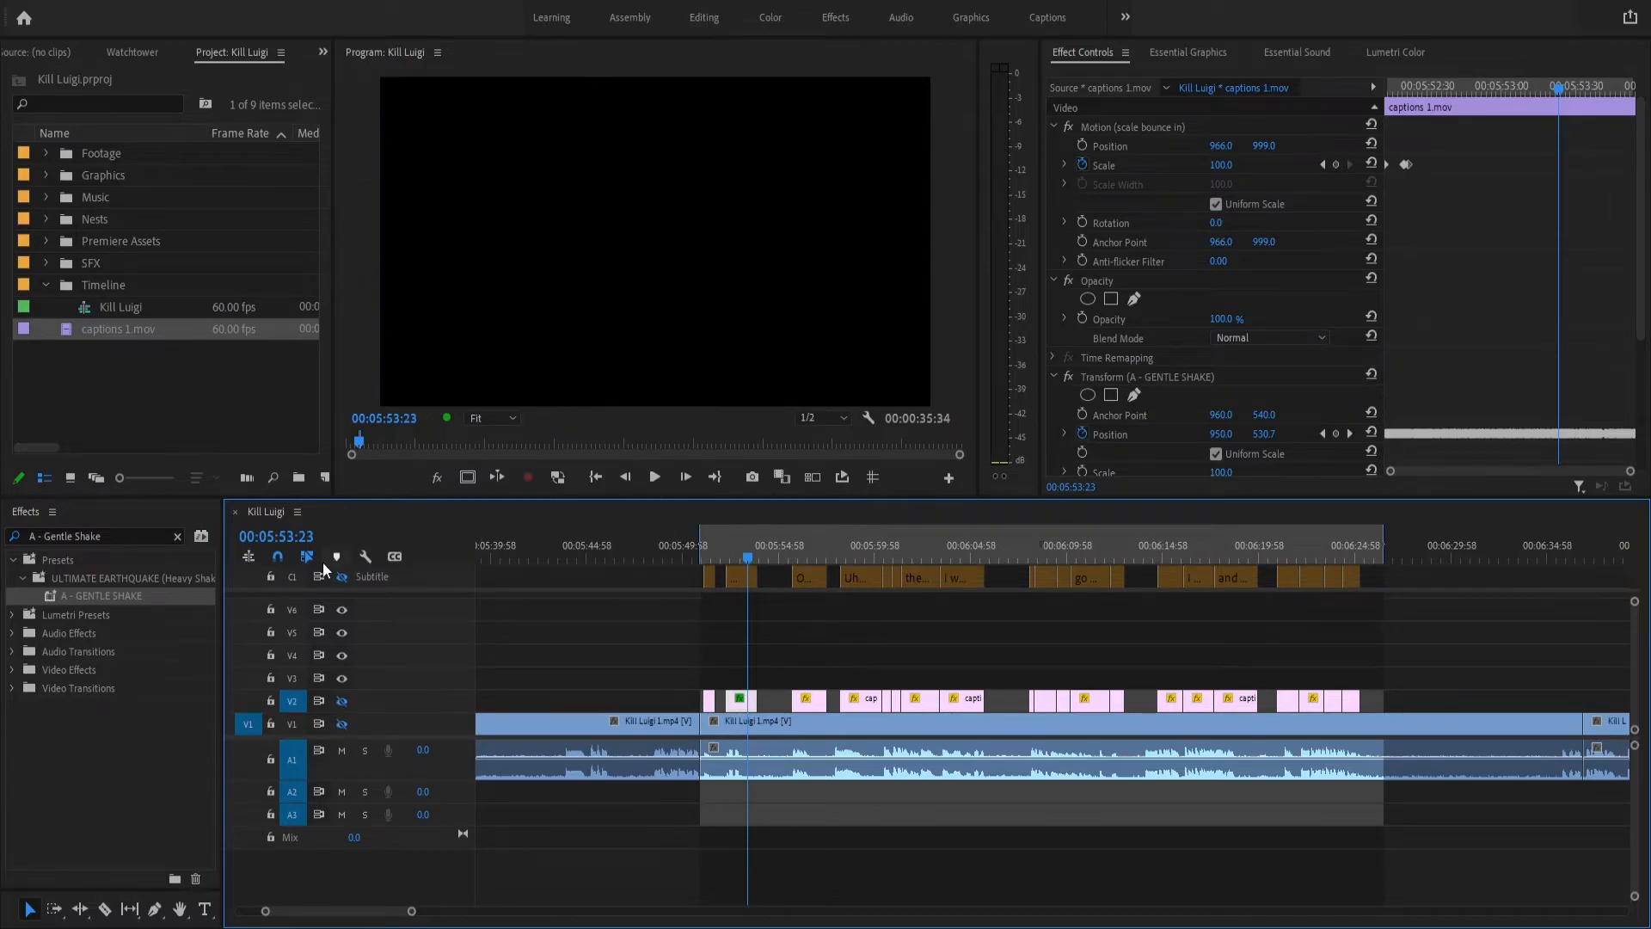
left_click(342, 577)
mouse_move(727, 544)
left_mouse_down()
mouse_move(746, 548)
mouse_move(736, 561)
left_mouse_up()
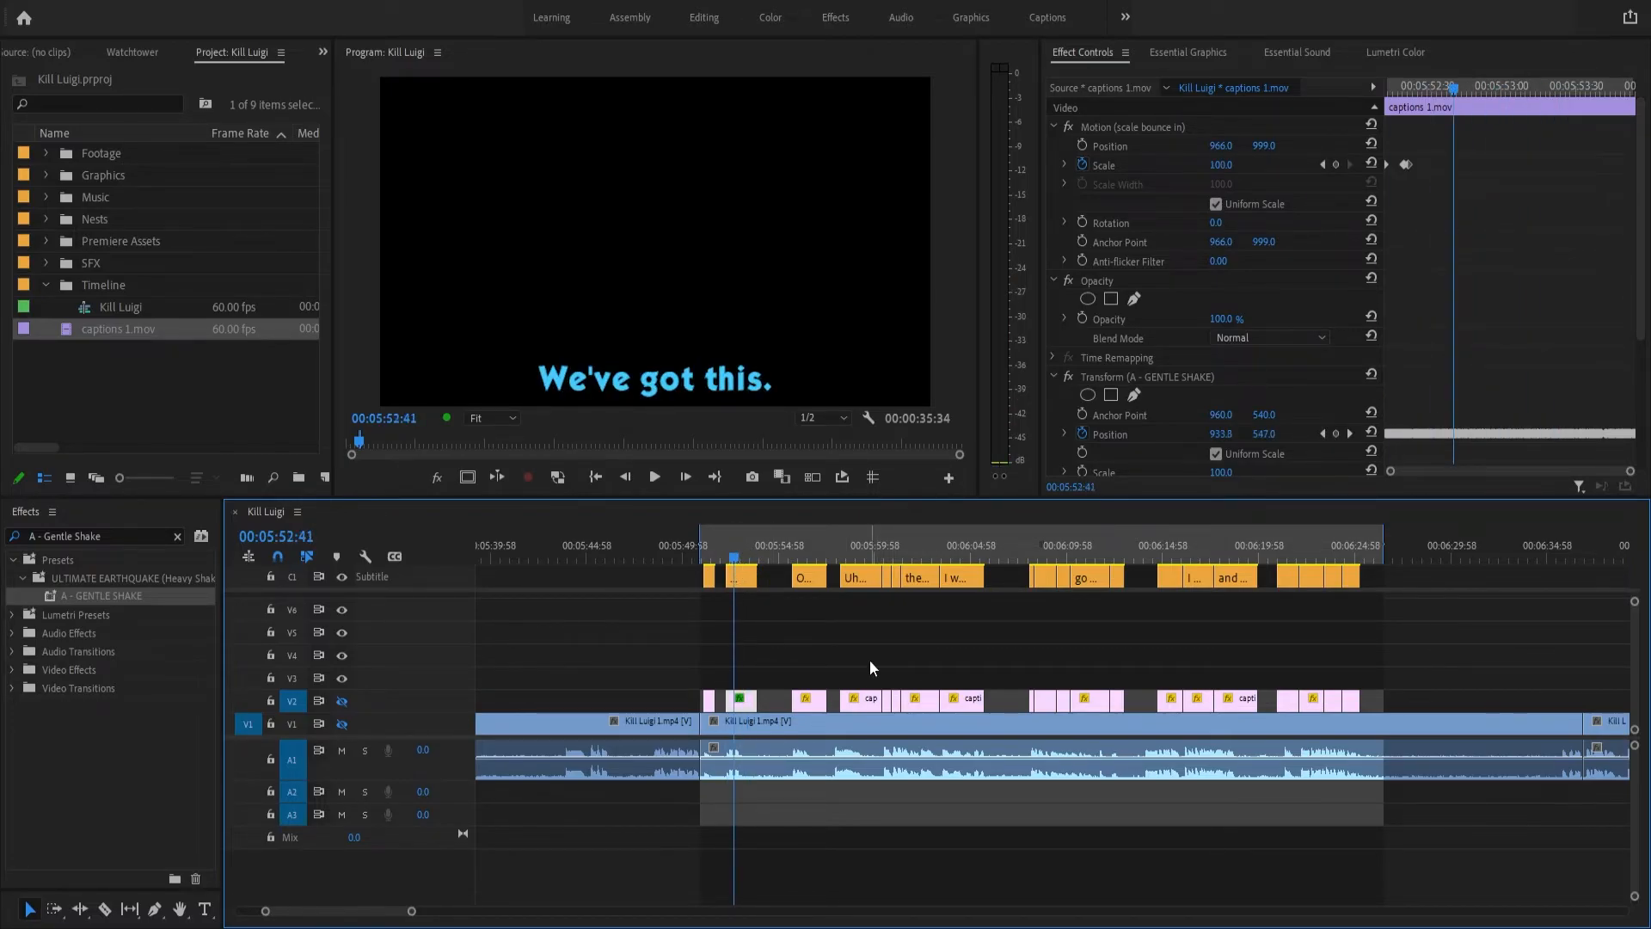
- Export the captions as the QuickTime file captions 2.mov with the Animation codec and captions burned into the video
key("ctrl+m")
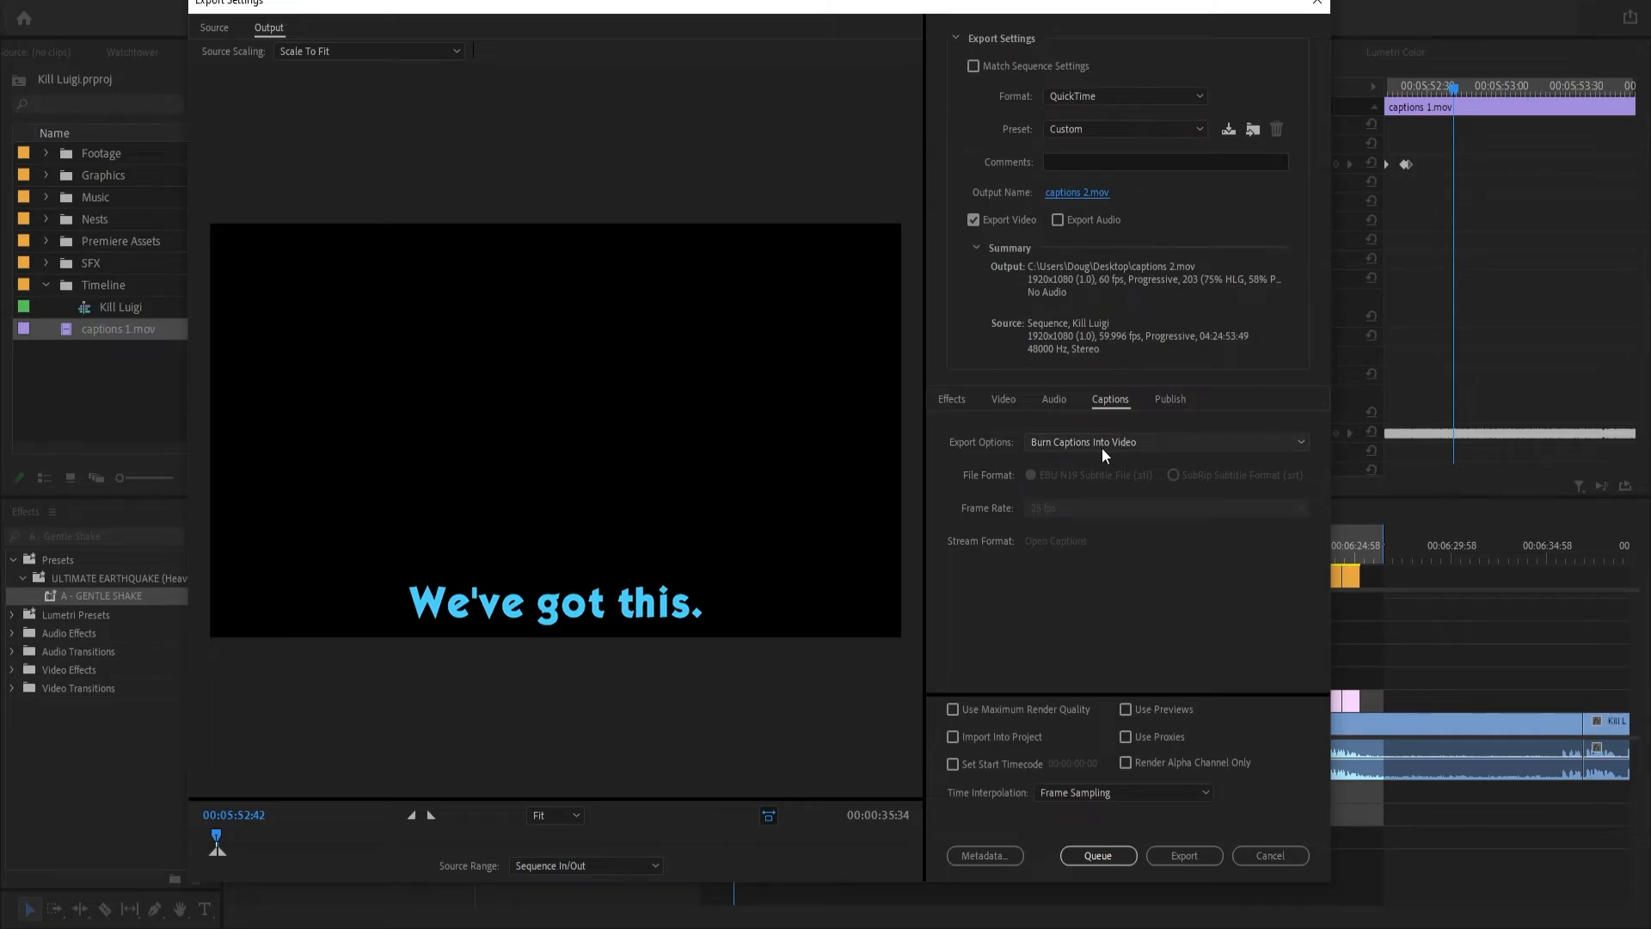
left_click(1003, 399)
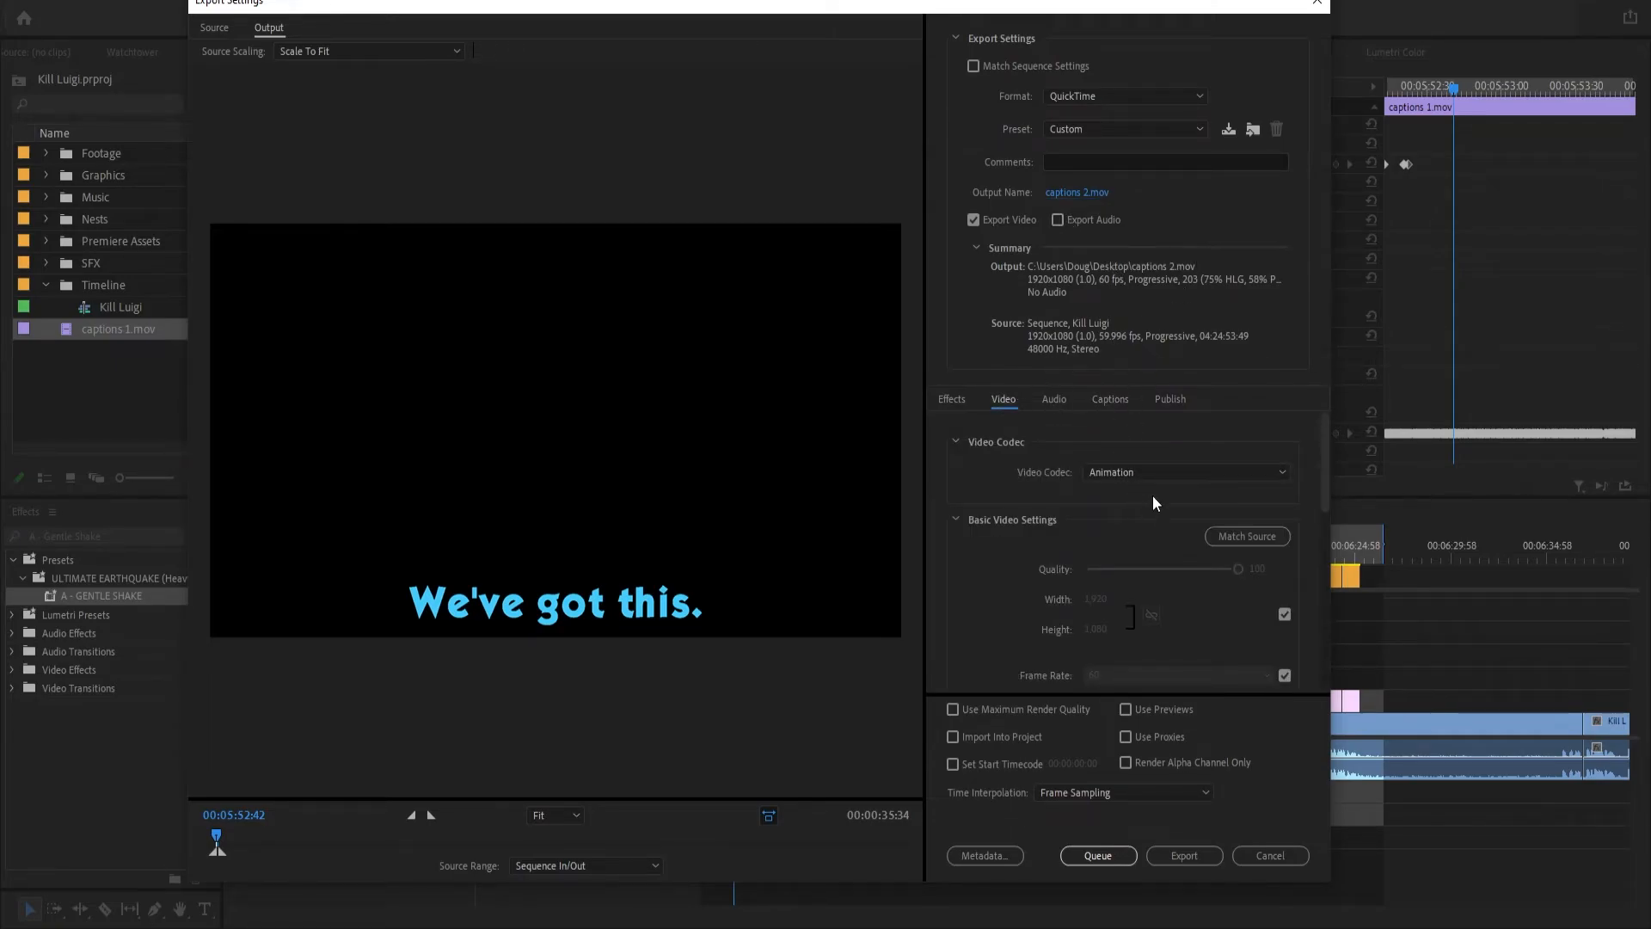
left_click(1193, 860)
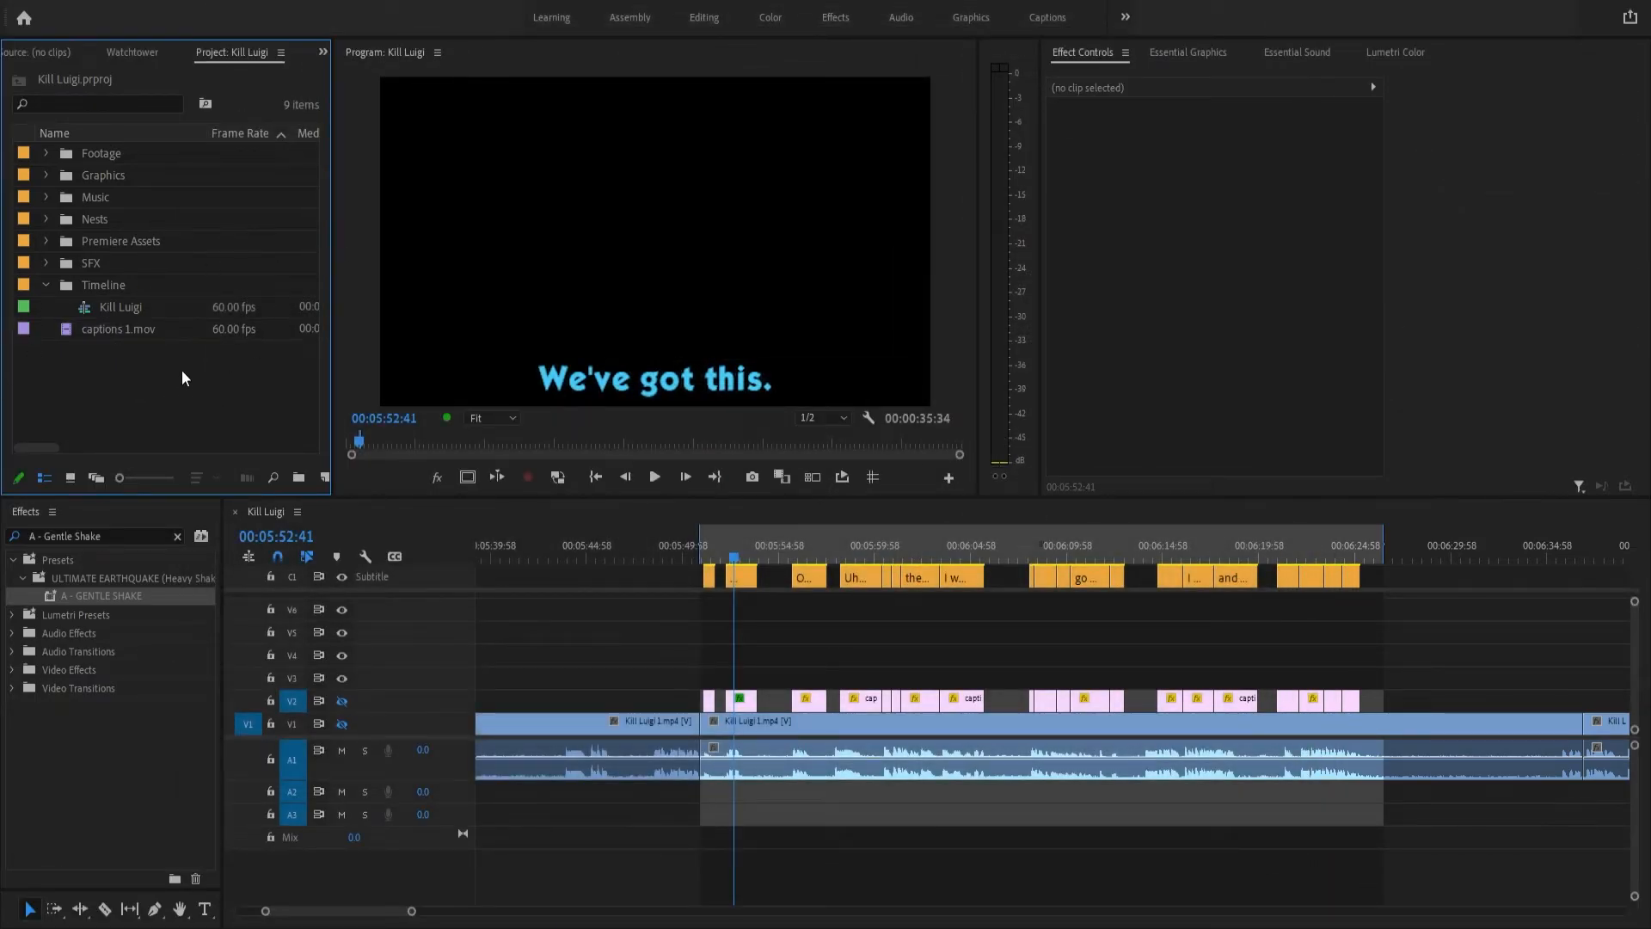
- Replace the footage of captions 1.mov in the project with the exported captions 2.mov
left_click(122, 333)
right_click(121, 333)
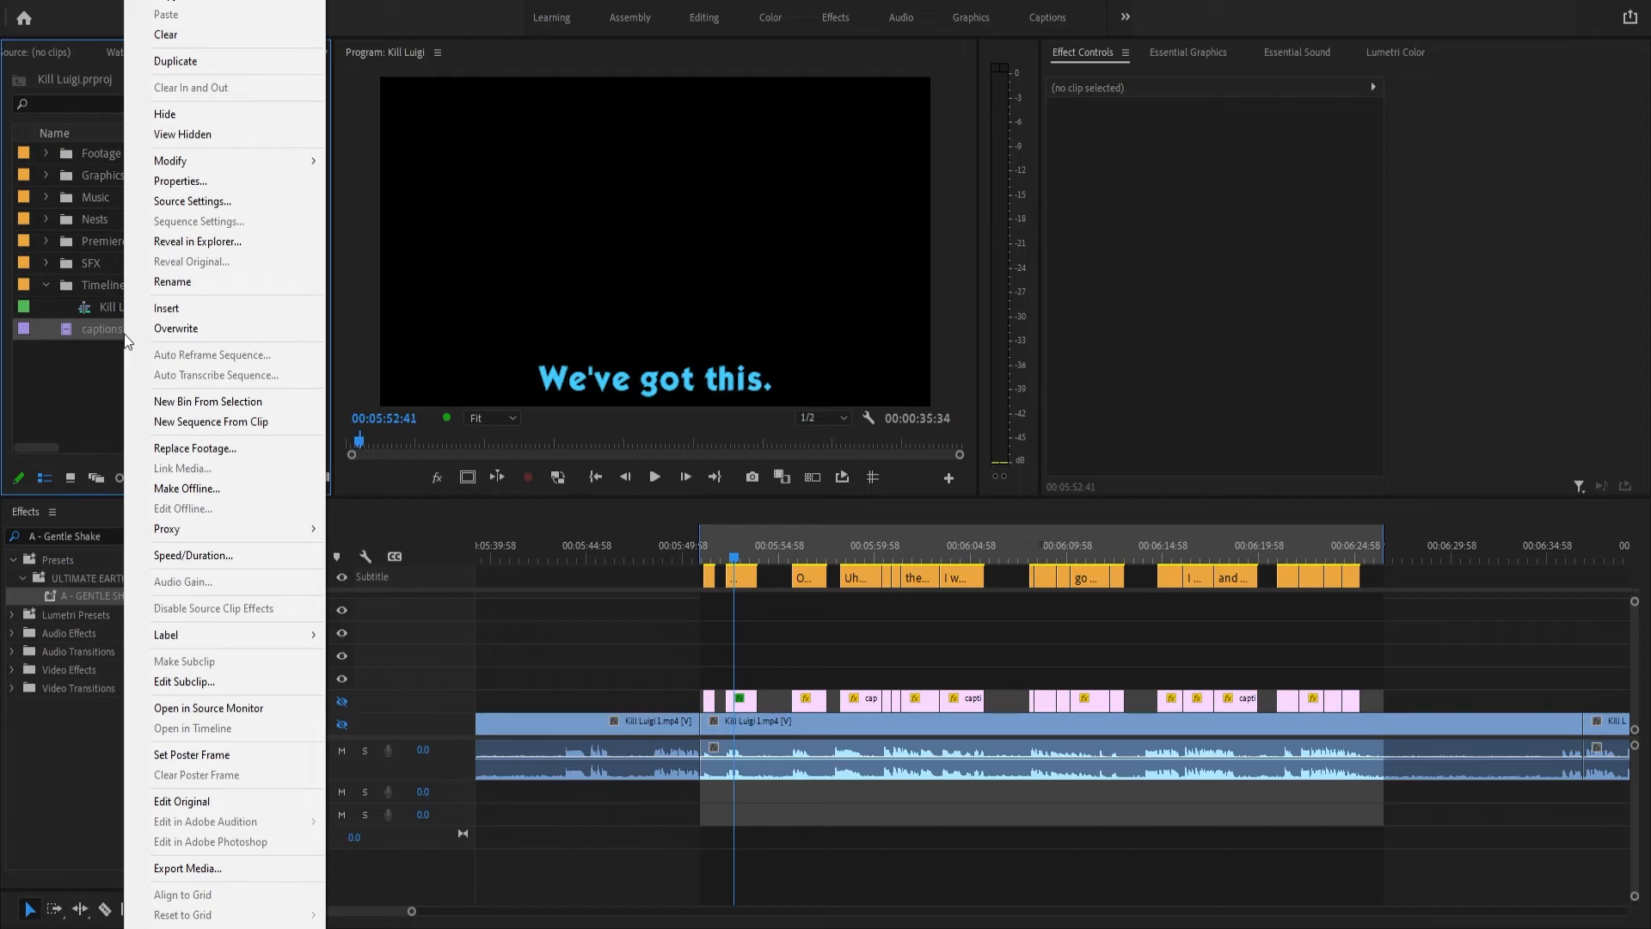
left_click(230, 443)
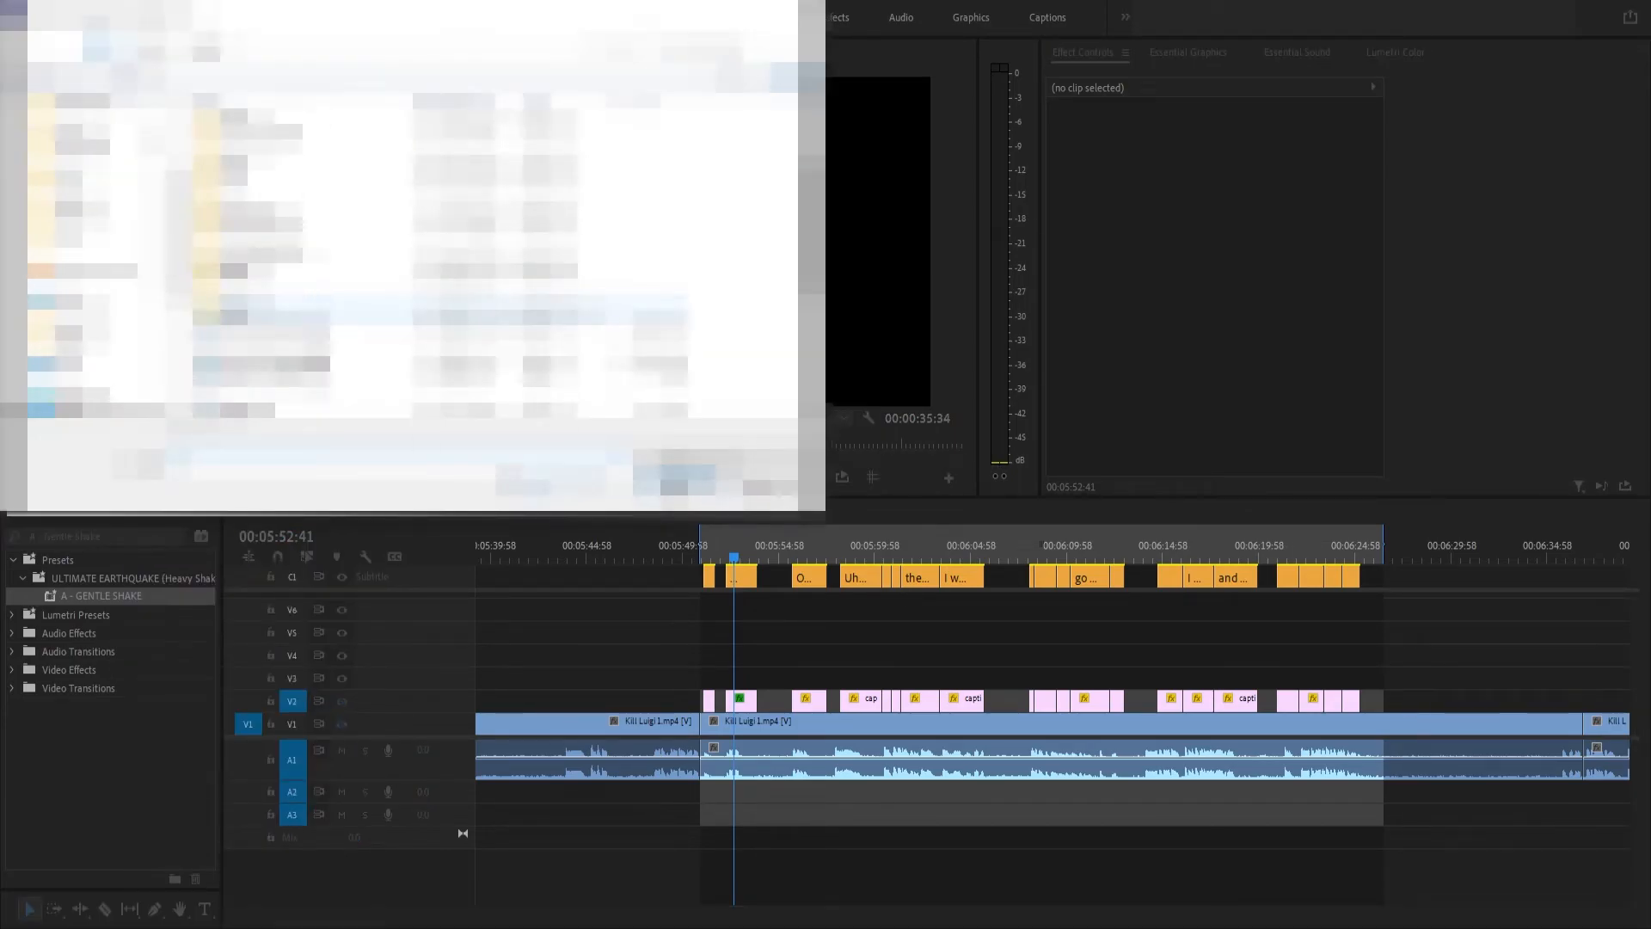
scroll(258, 311, "down", 1)
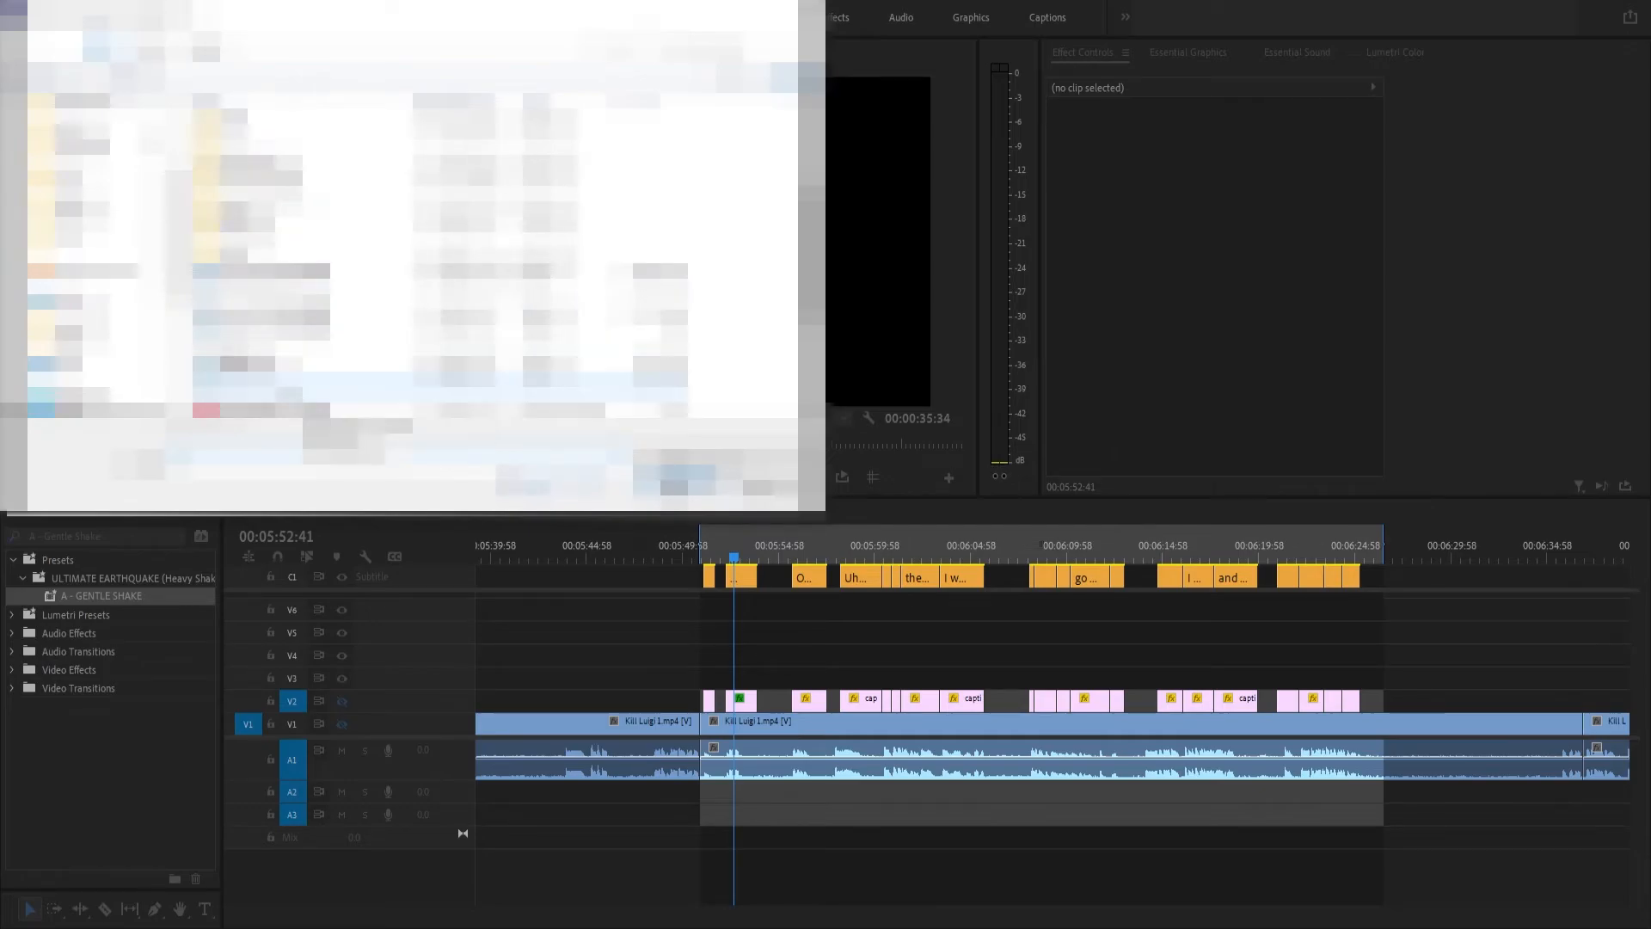
left_click(291, 391)
left_click(674, 487)
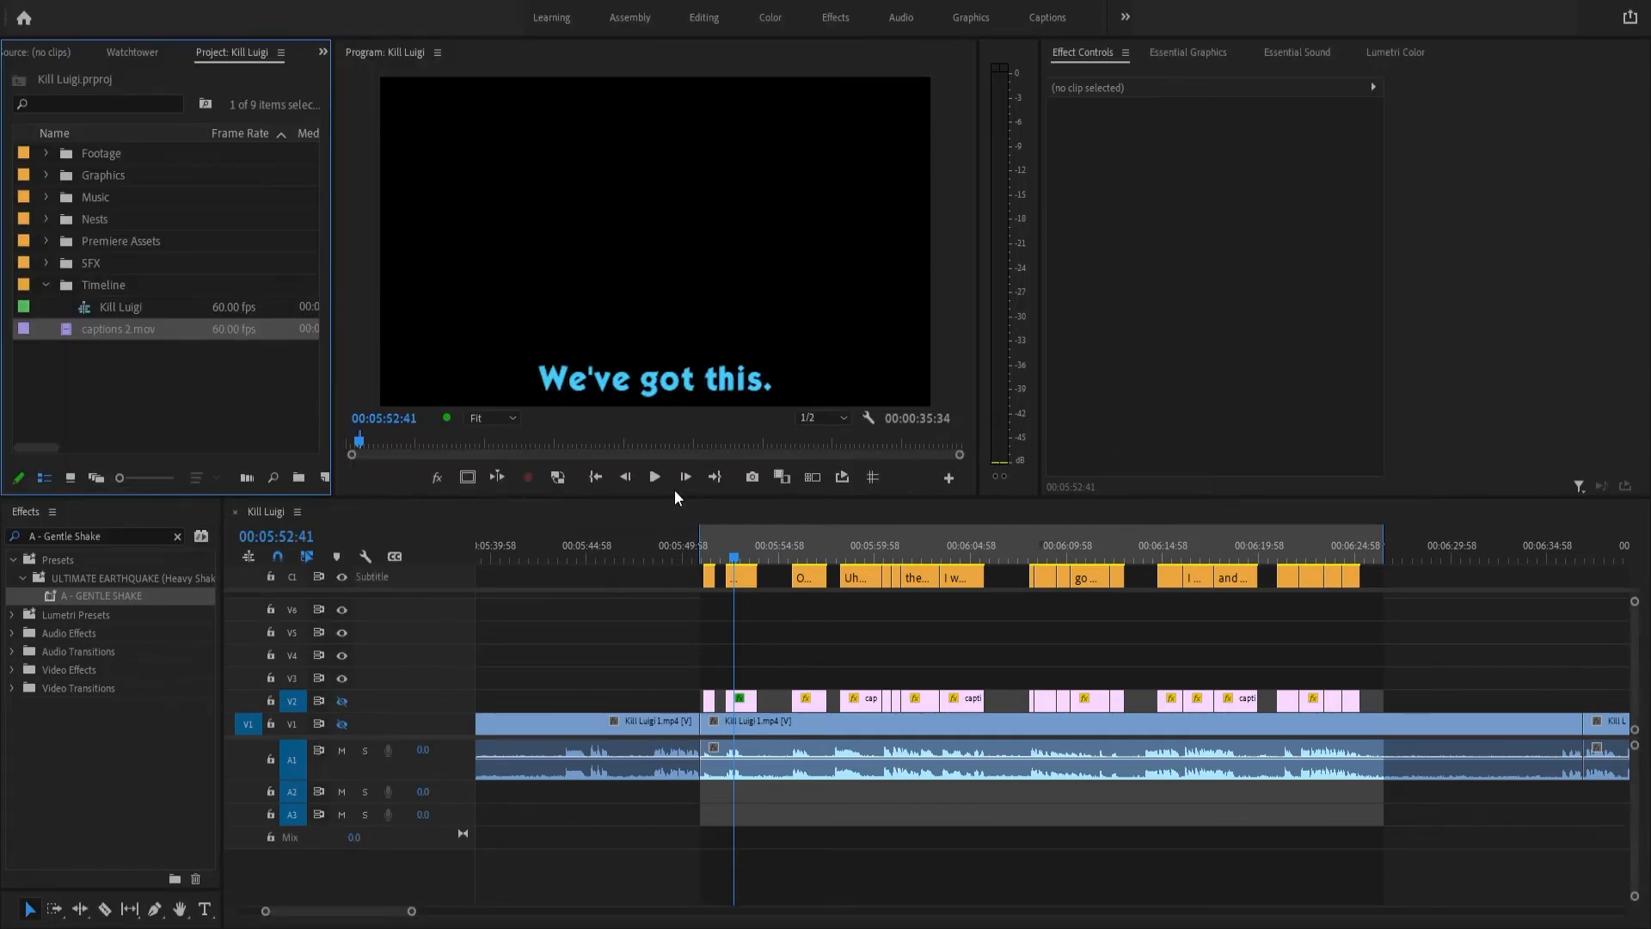
- Play back the timeline up to the "Oh, what am I doing?" caption to check the replaced footage and save the project
key("space")
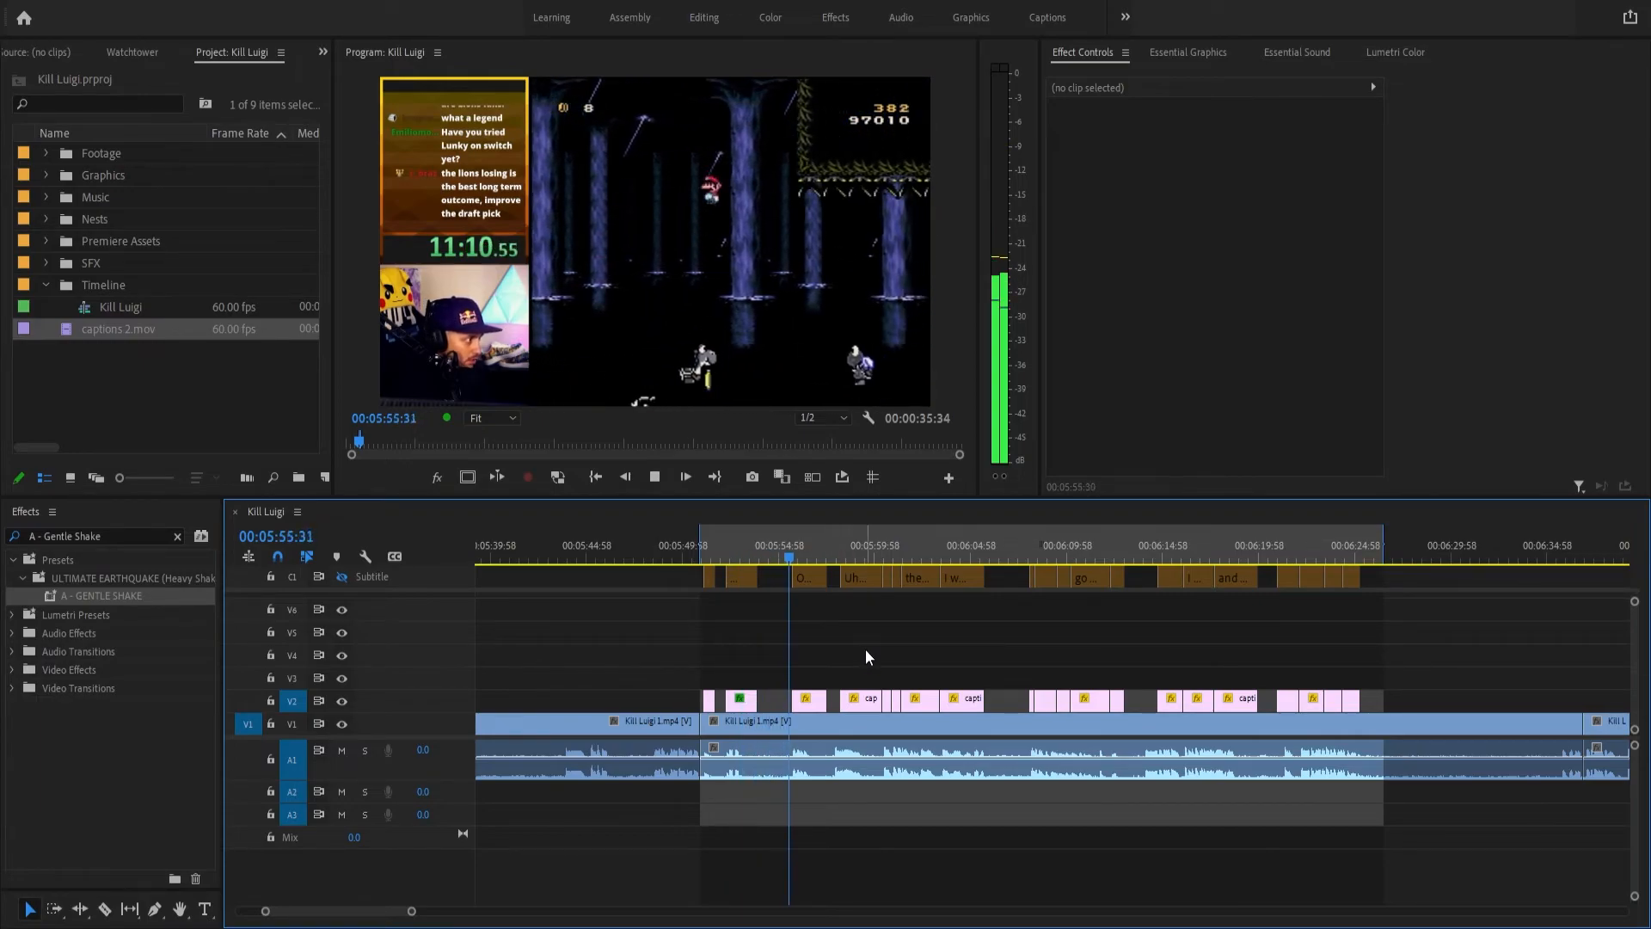
key("space")
key("ctrl+s")
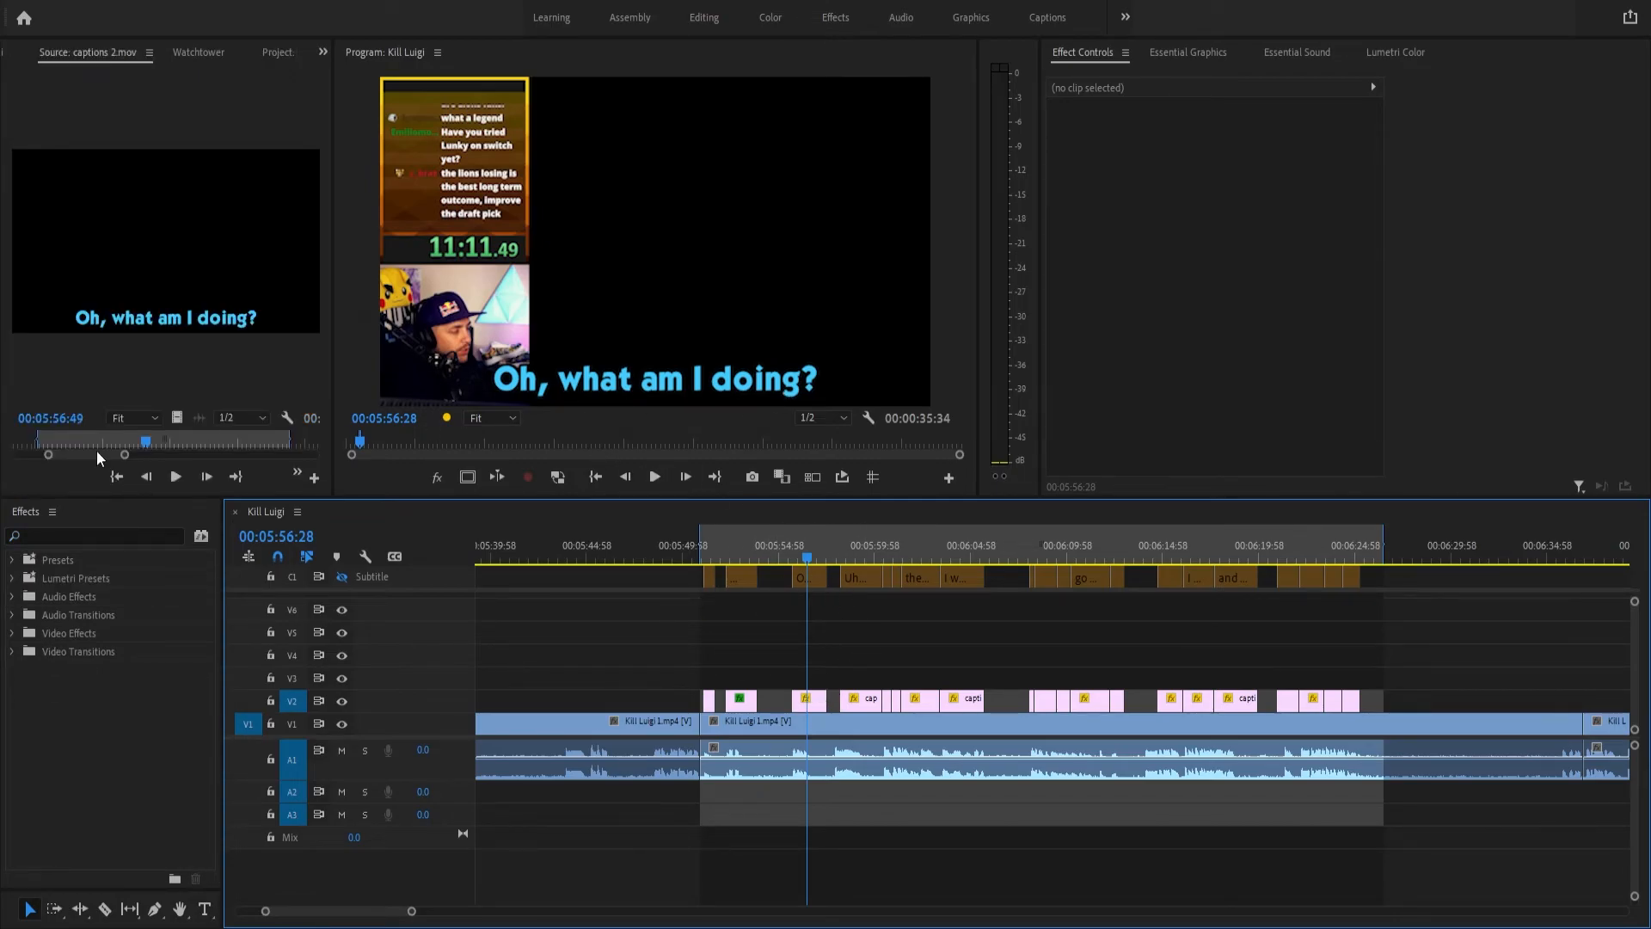
- Search the effects for "hls" and apply Color Balance (HLS) to the captions 2.mov source clip in the project
left_click(129, 534)
type("hls")
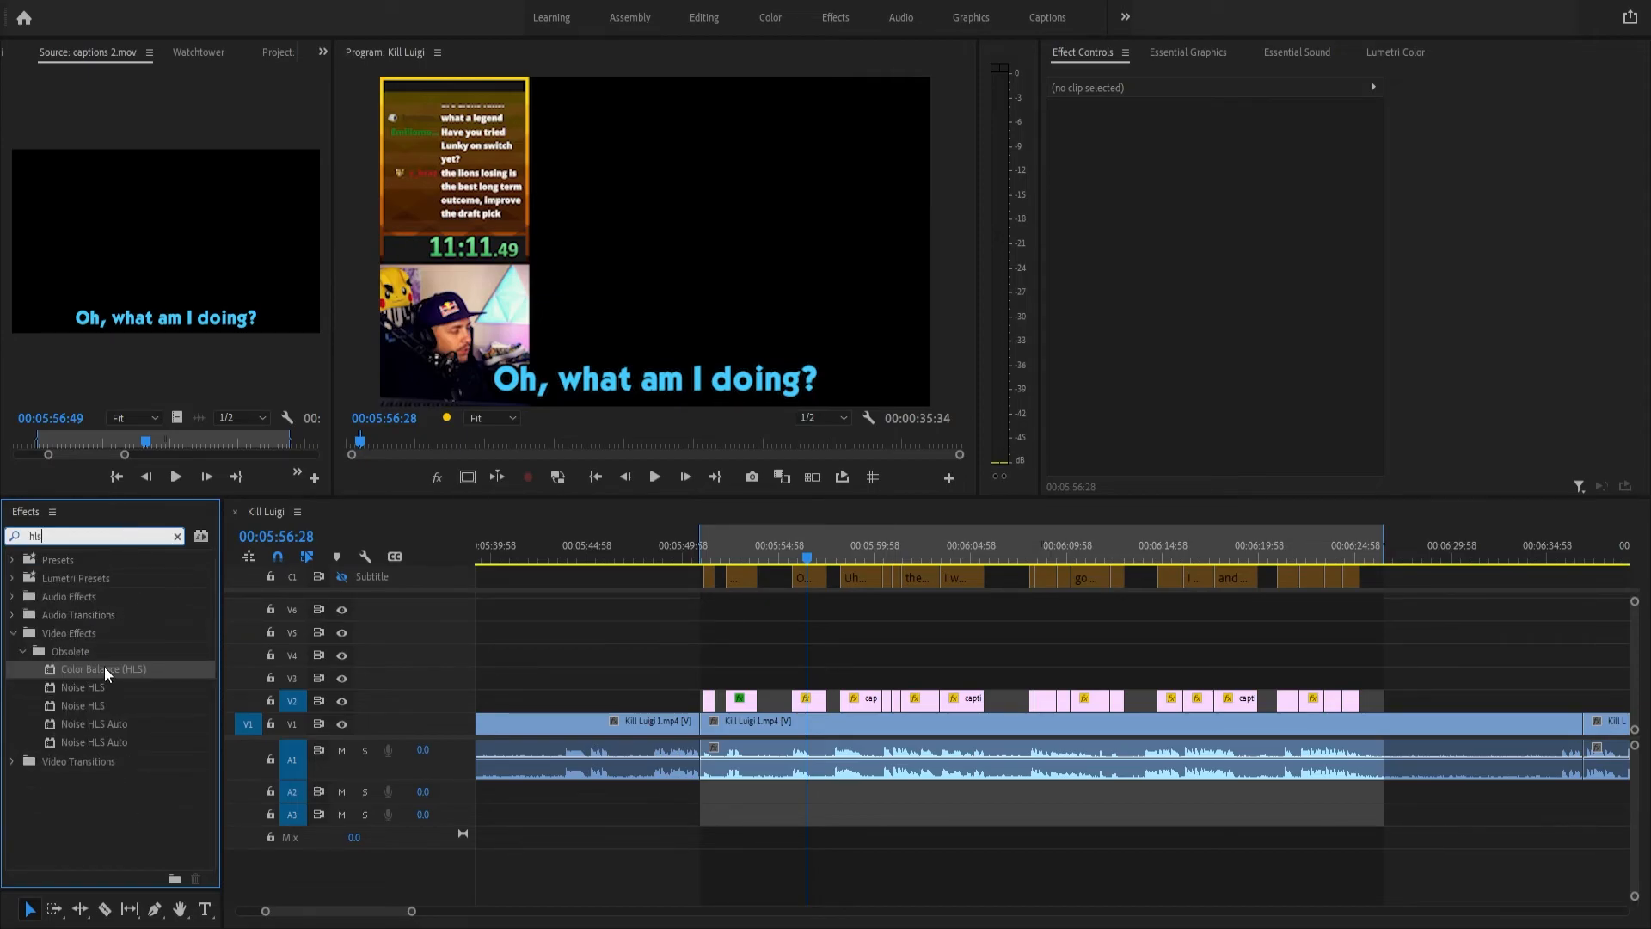
type("!")
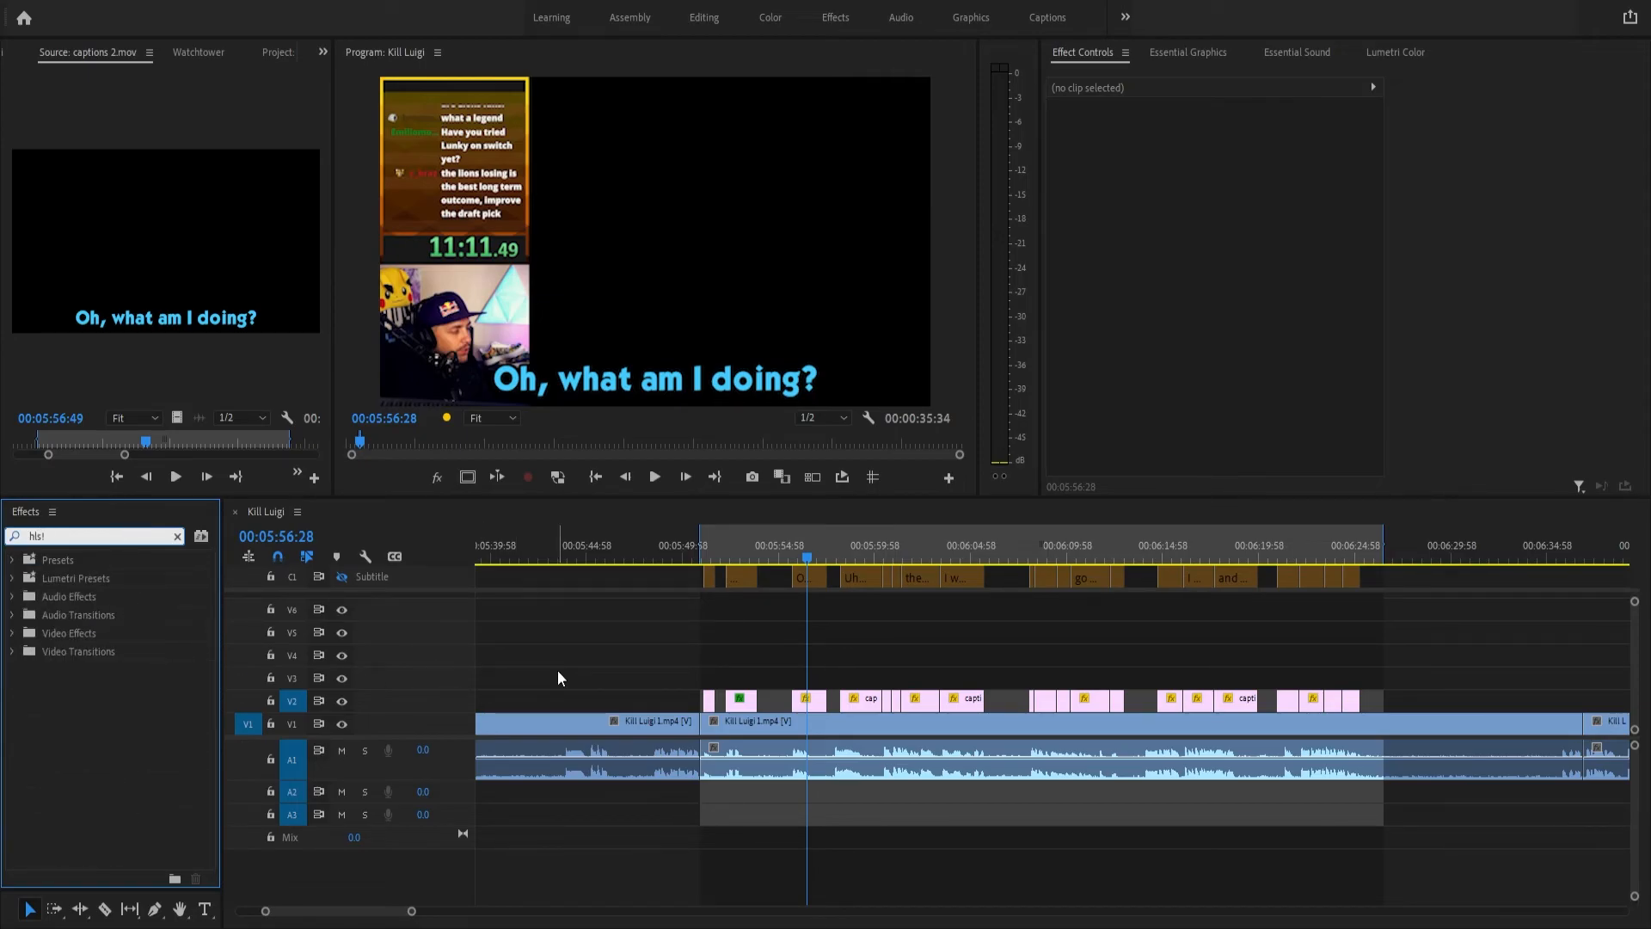
key("BackSpace")
left_click(559, 671)
key("shift+1")
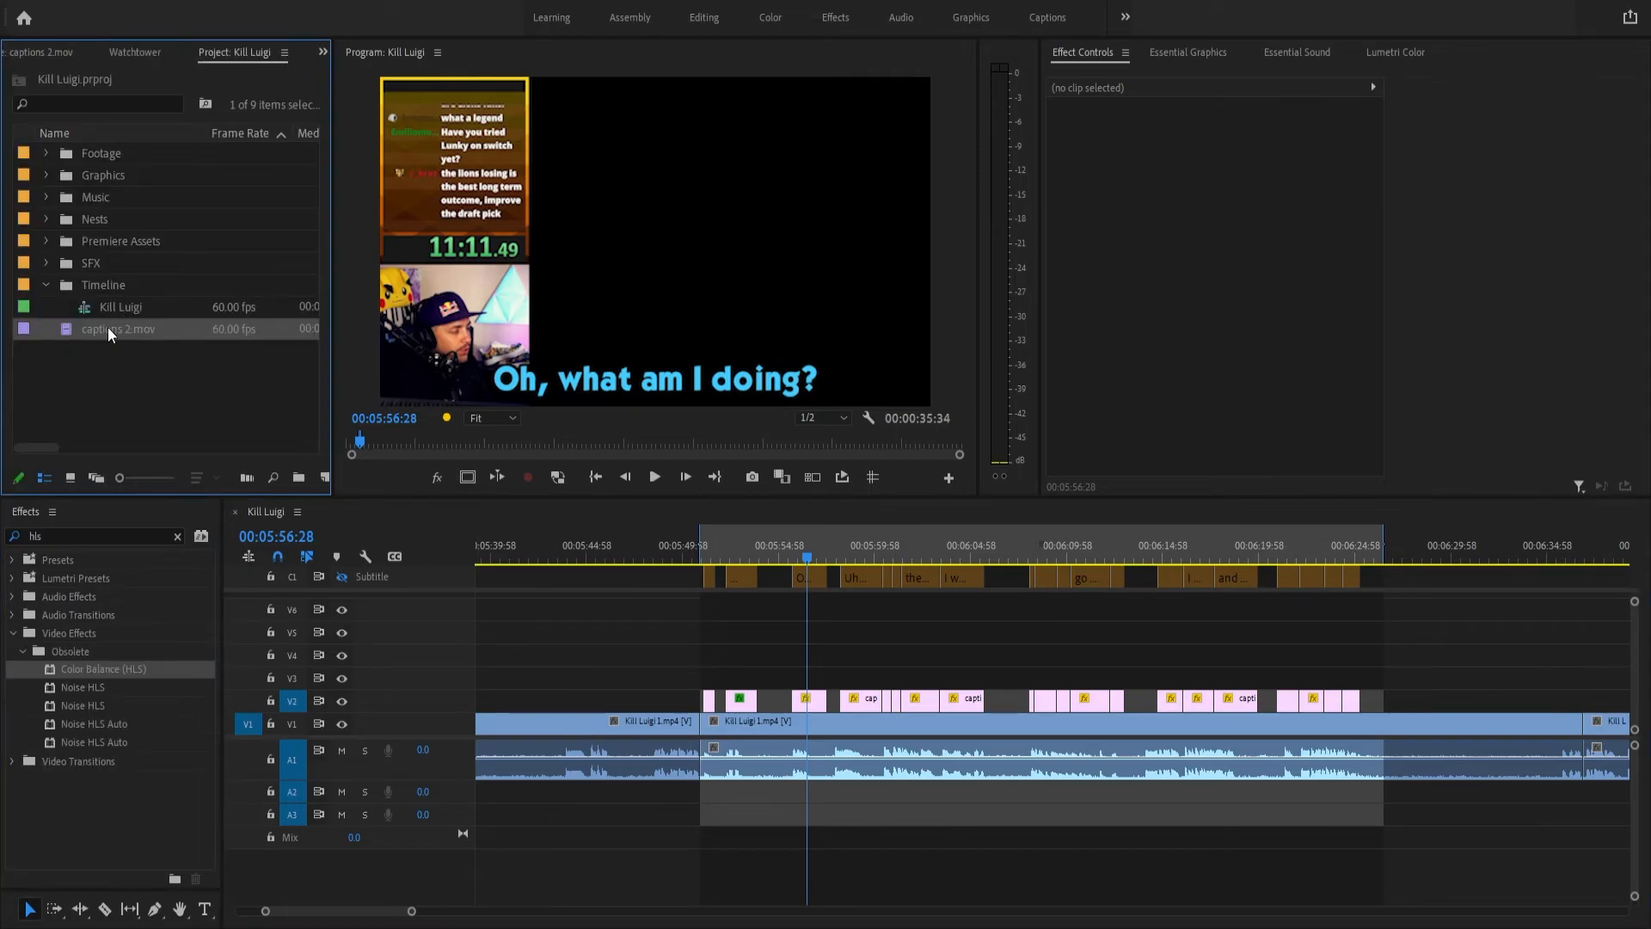
left_click_drag(59, 668, 80, 329)
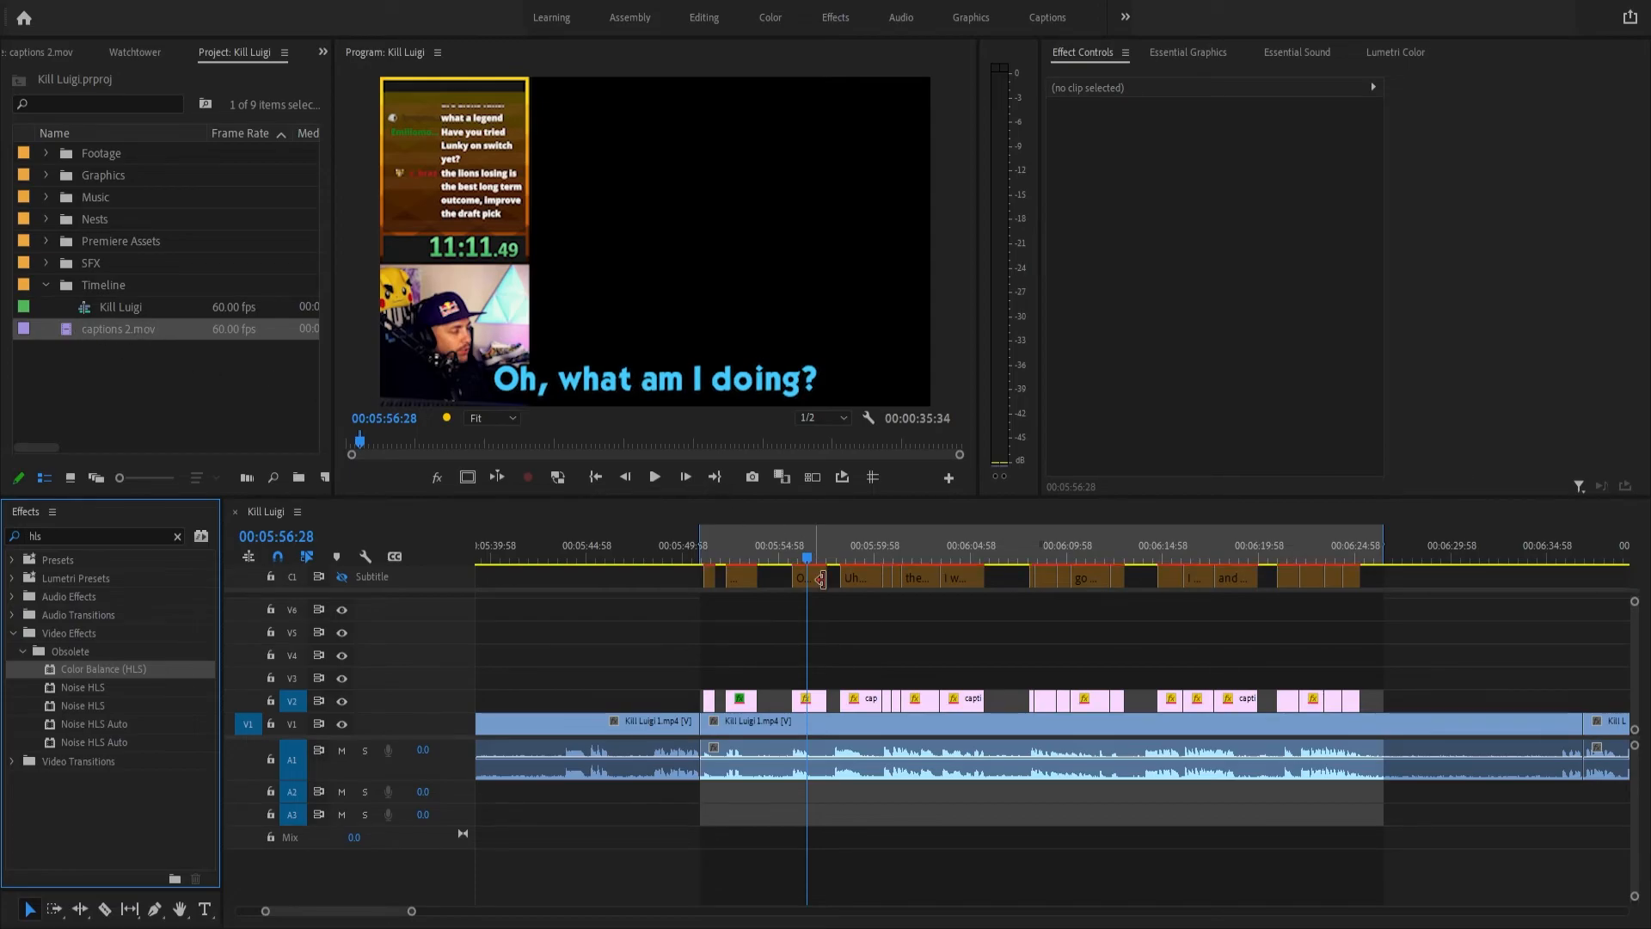
- Set the Hue of the captions 2.mov source effect to about 158°, check the recoloured captions and save the project
left_click(818, 704)
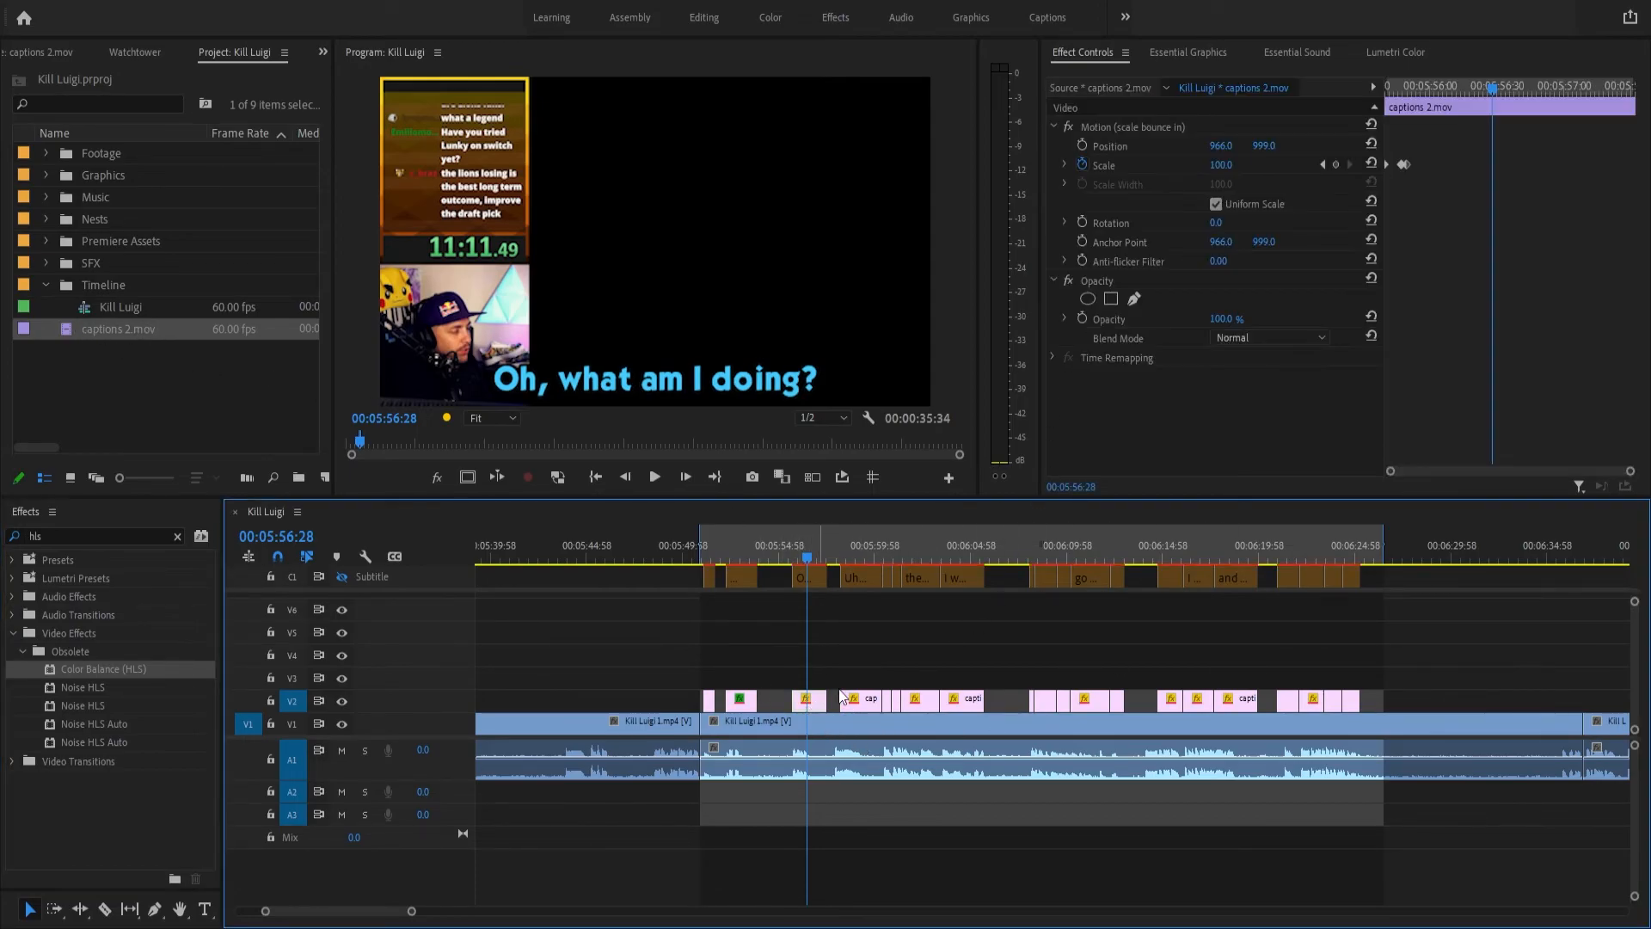
left_click(1086, 91)
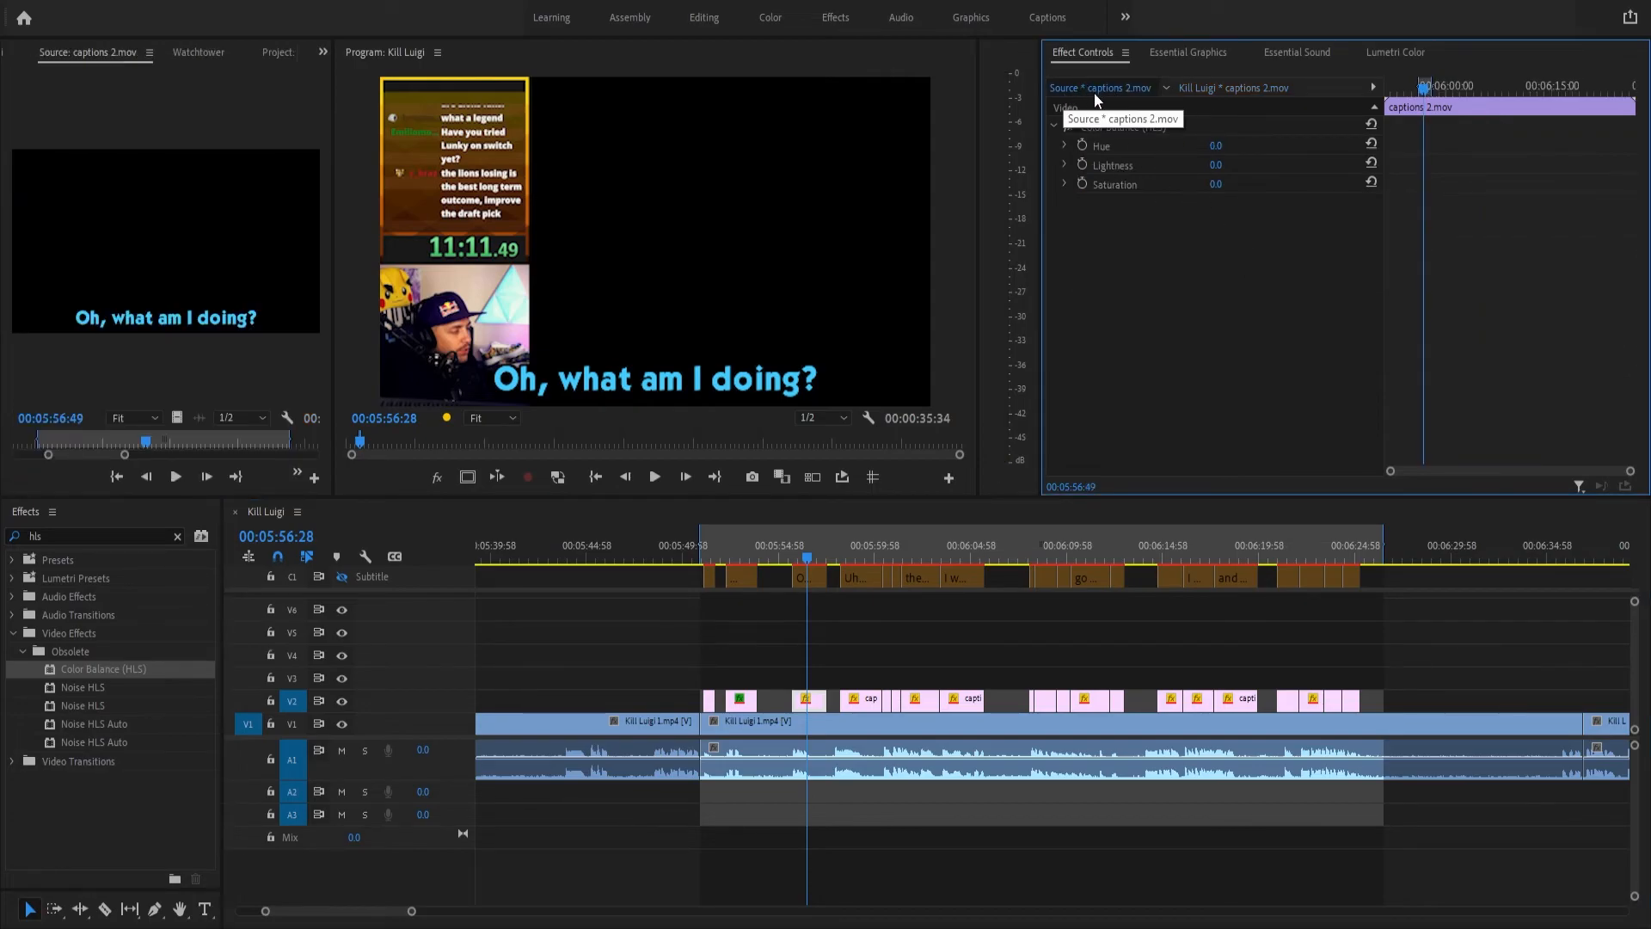
left_click_drag(1215, 146, 1358, 146)
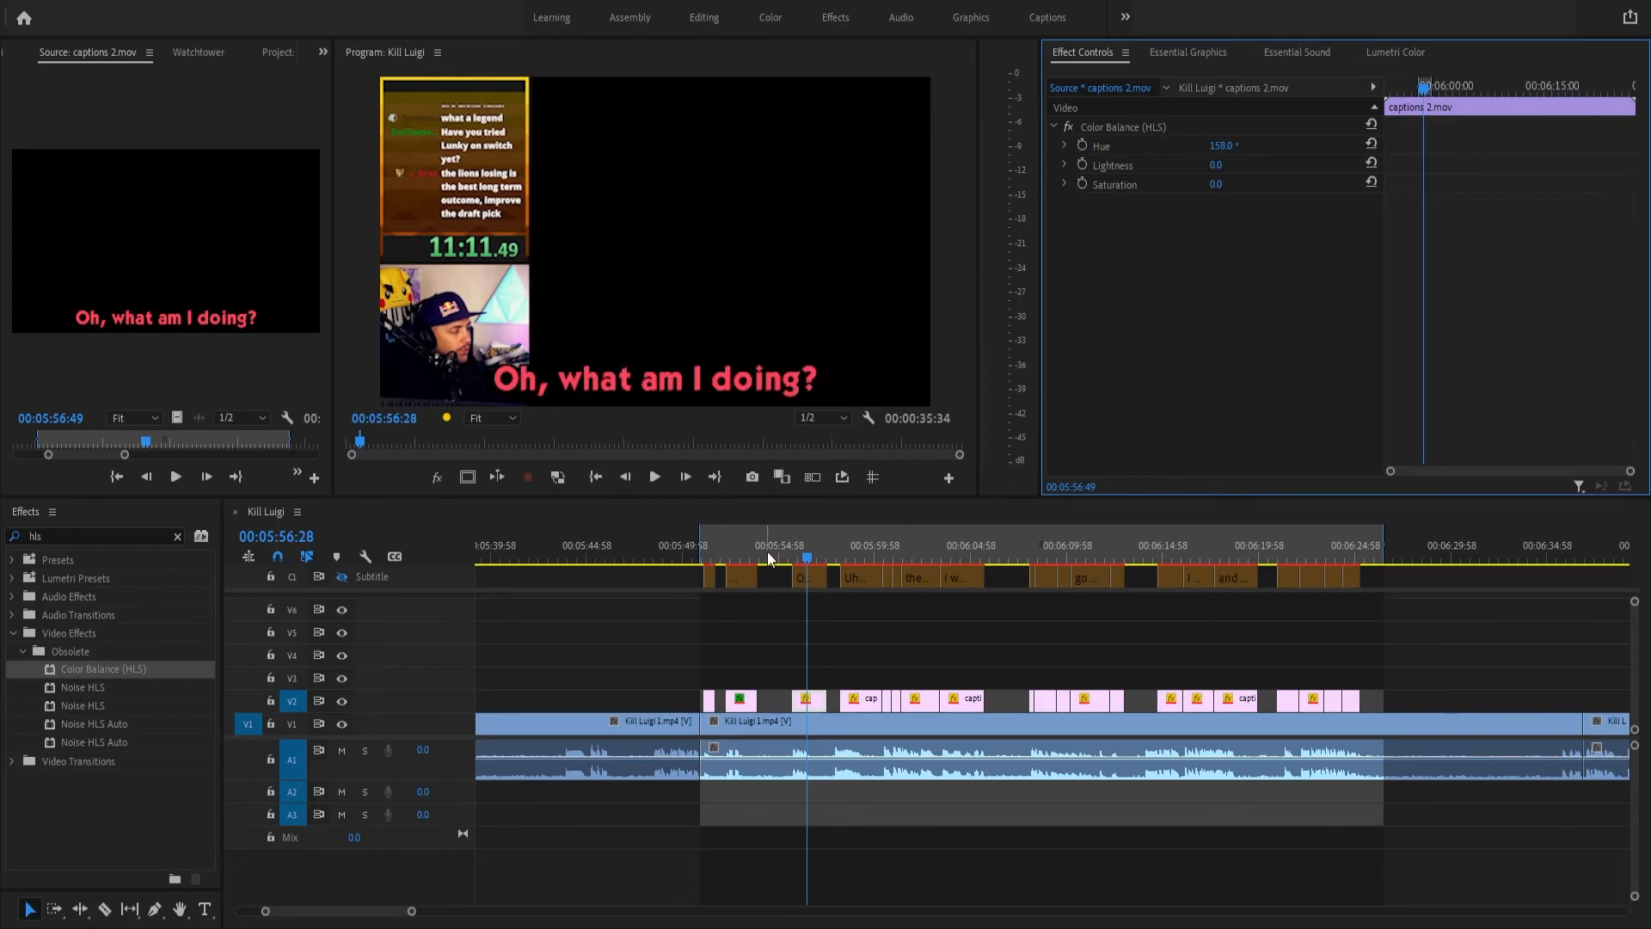
mouse_move(740, 554)
left_mouse_down()
mouse_move(1344, 564)
mouse_move(711, 564)
left_mouse_up()
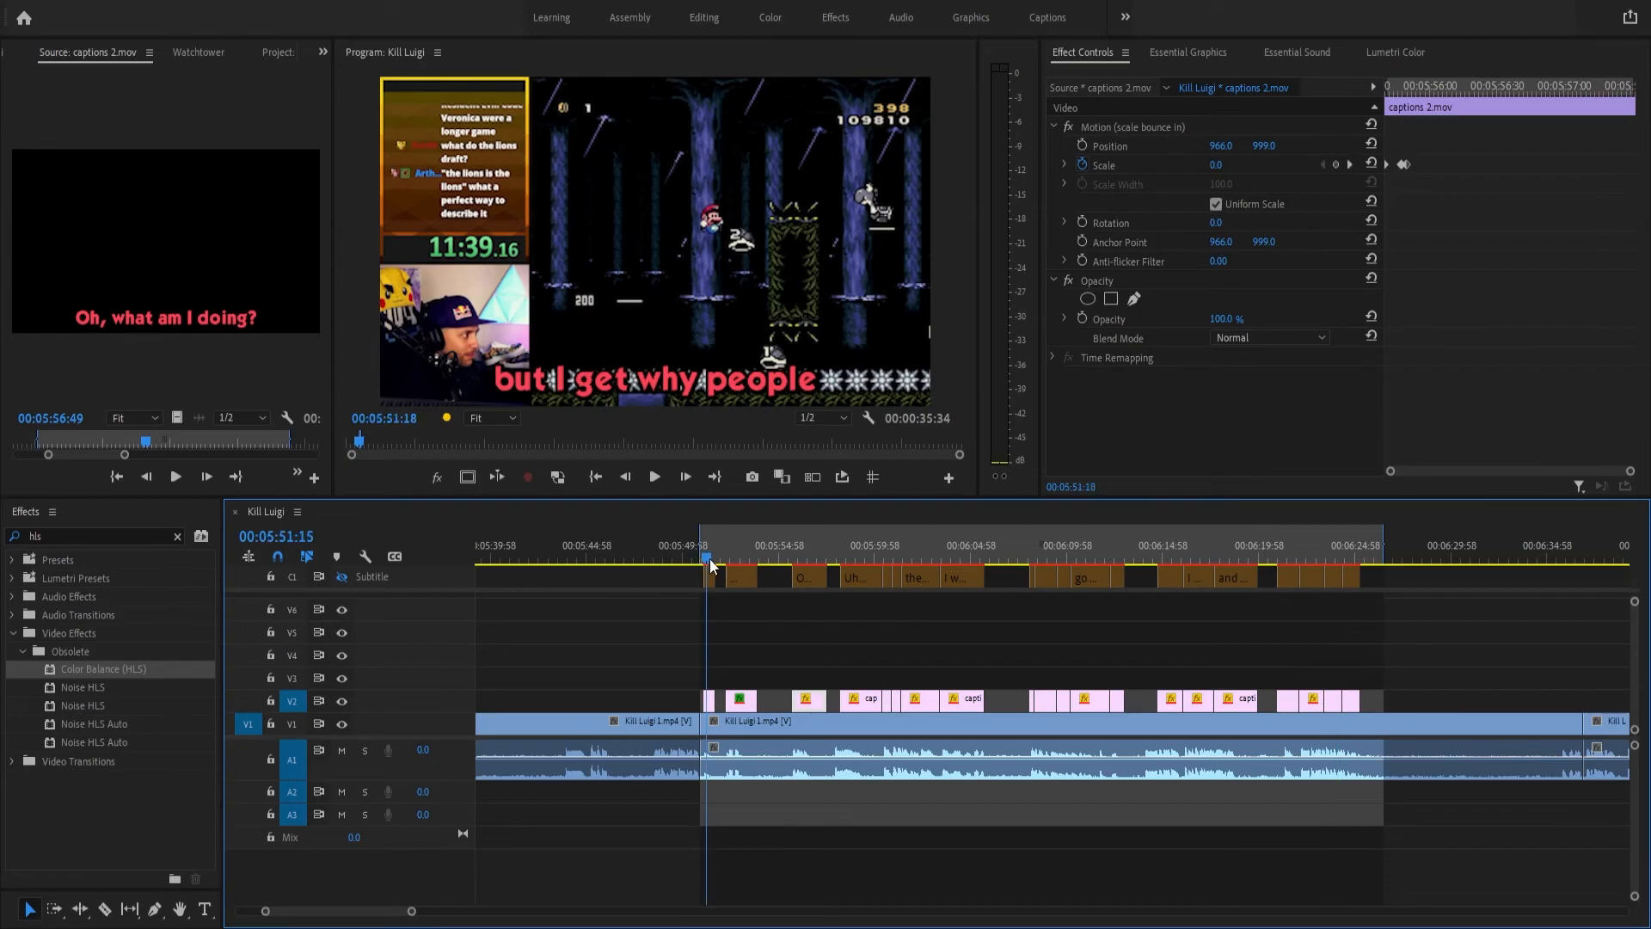
key("ctrl+s")
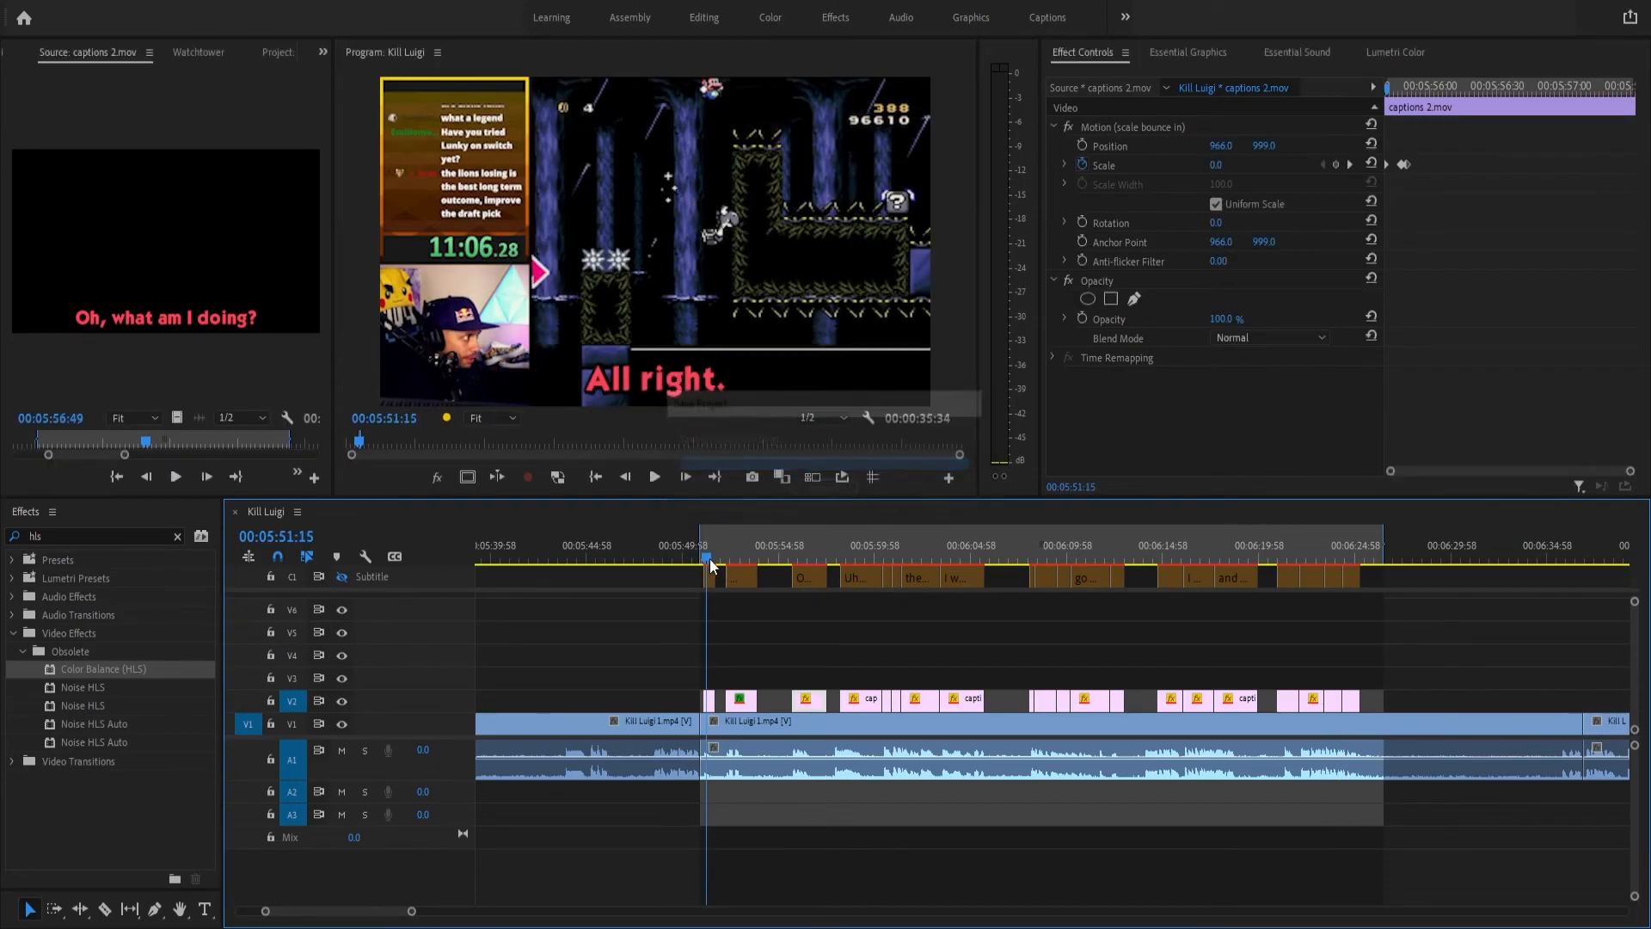